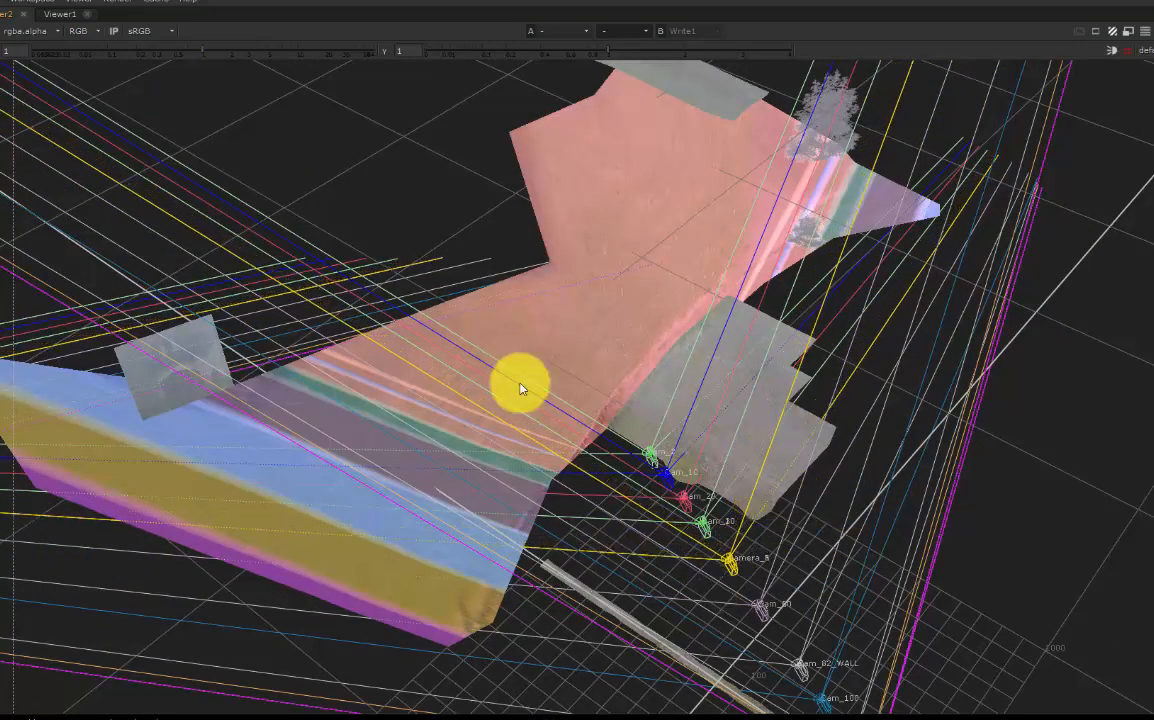
# Step: Examine the coloured ground projections in the 3D scene and across the frames of the castle shot
pyautogui.keyDown('ctrl'); pyautogui.moveTo(766, 568); pyautogui.dragTo(729, 546); pyautogui.keyUp('ctrl')
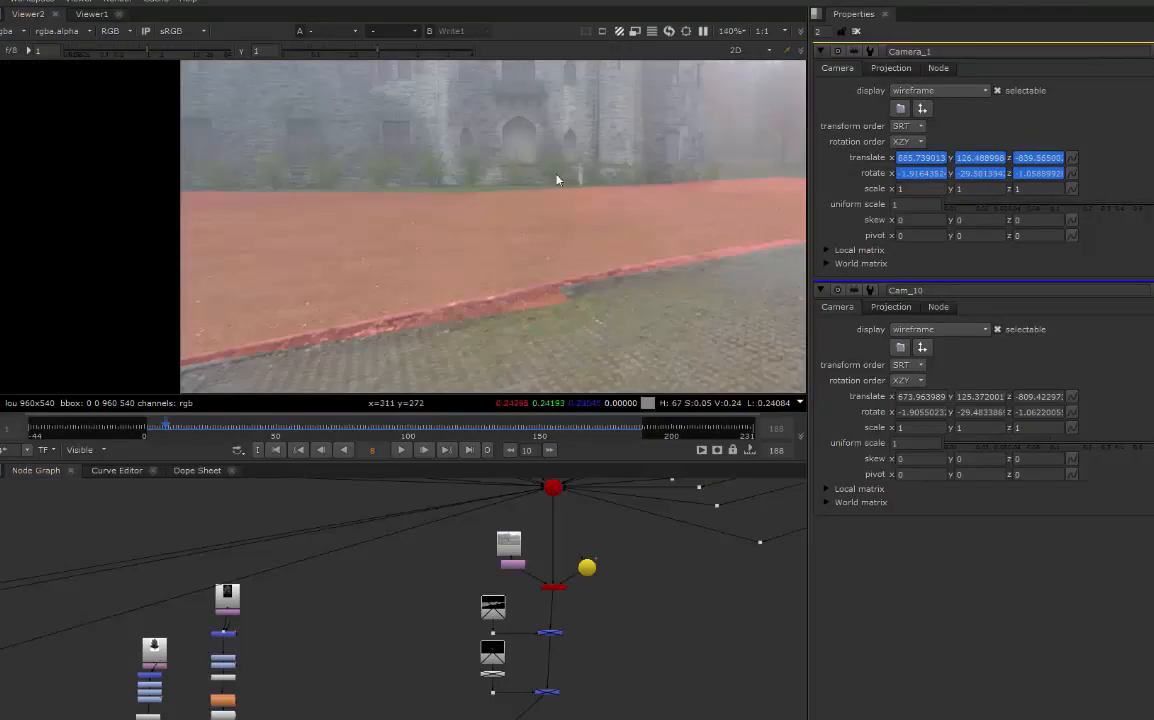
pyautogui.moveTo(170, 428); pyautogui.dragTo(233, 434)
pyautogui.click(291, 430)
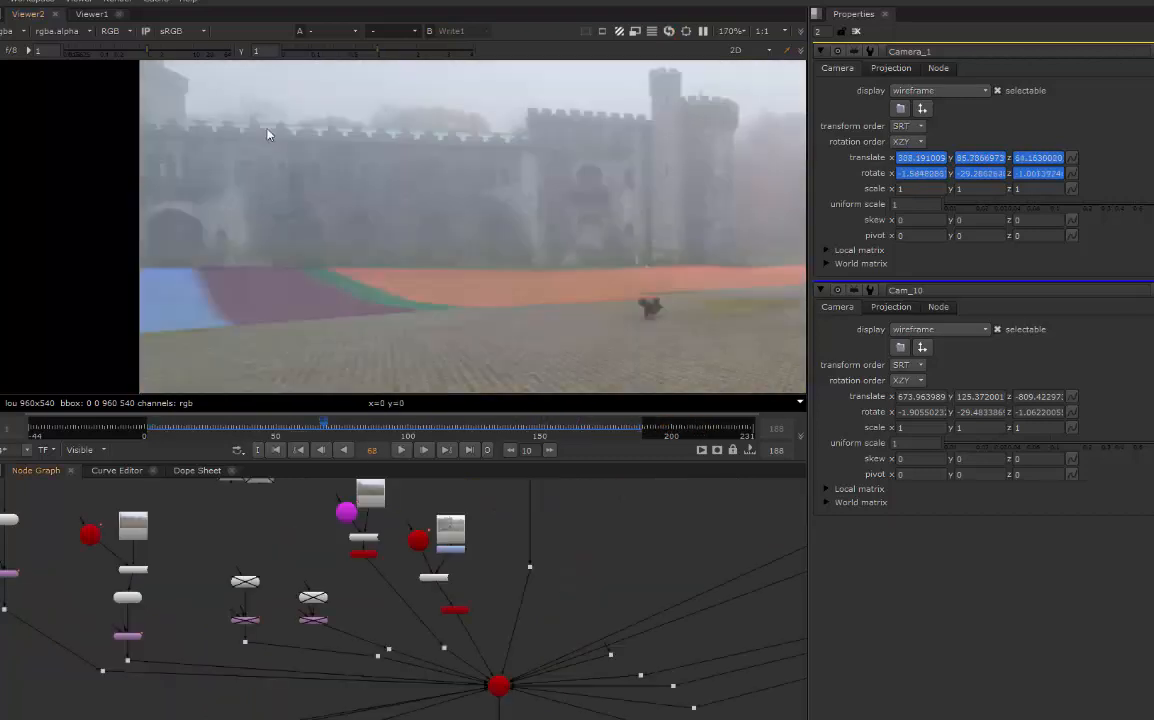
# Step: Disable the row of eight tint nodes in the Grass & Street Projections group
pyautogui.scroll(-5, 502, 701)
pyautogui.moveTo(309, 492); pyautogui.dragTo(370, 560, button='middle')
pyautogui.scroll(3, 370, 560)
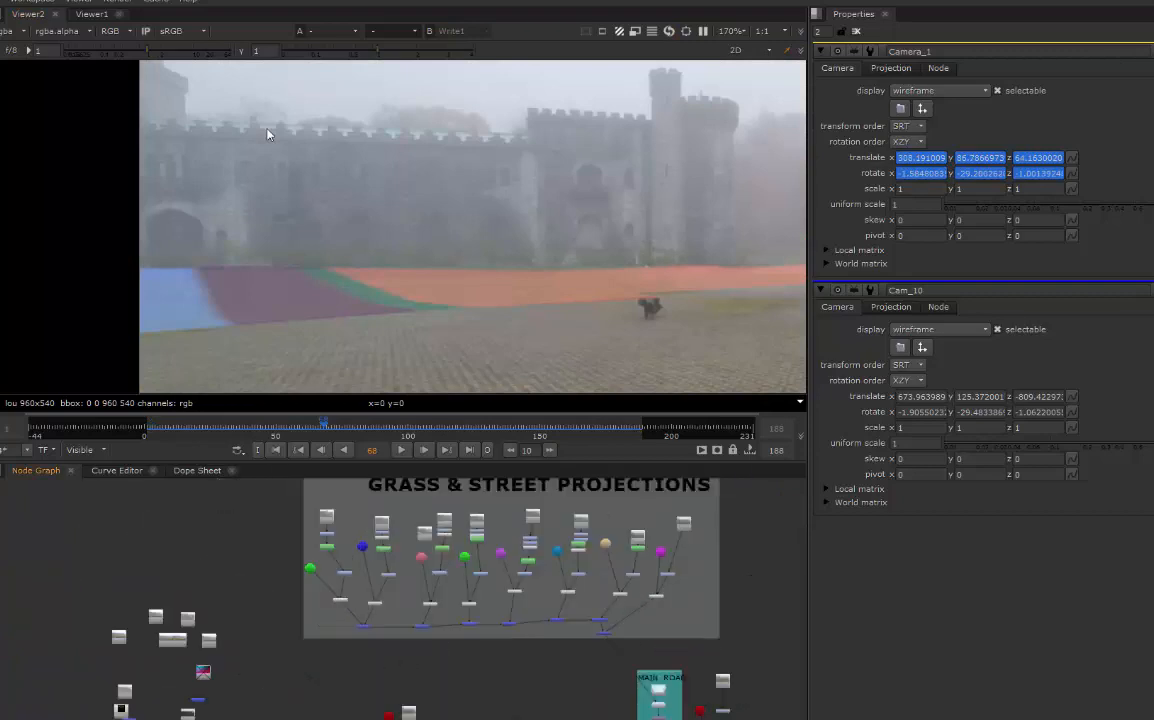
pyautogui.scroll(2, 544, 600)
pyautogui.moveTo(227, 561); pyautogui.dragTo(806, 590)
pyautogui.press('d')
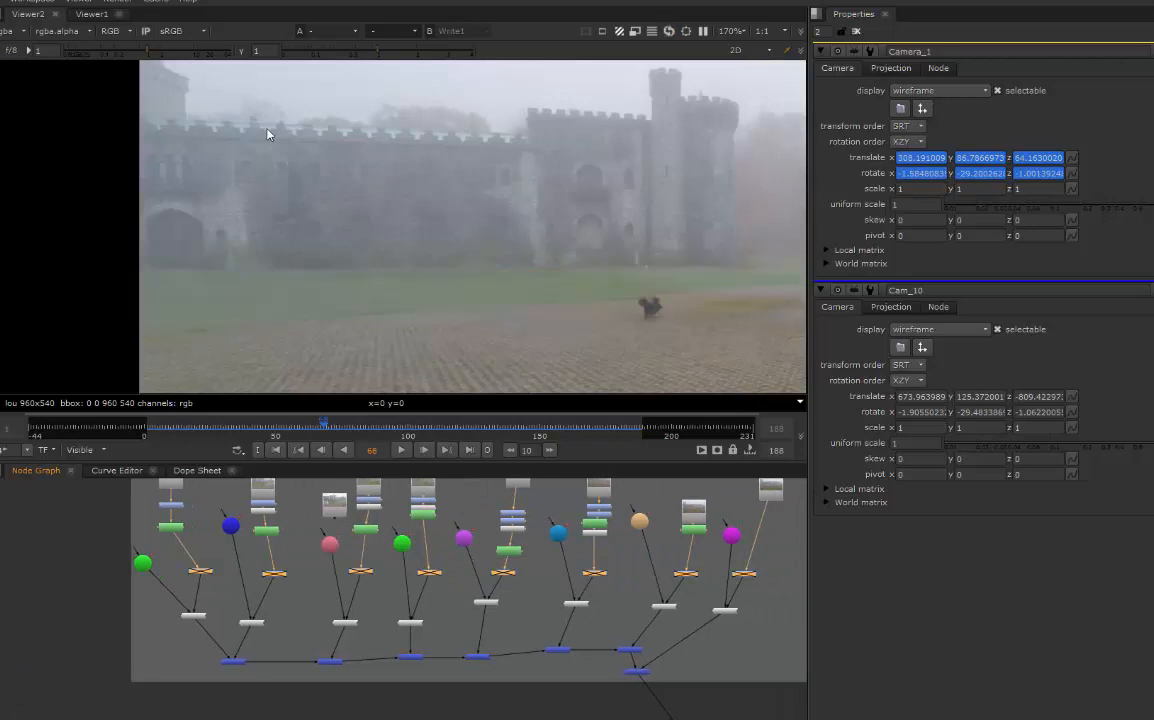
pyautogui.click(780, 602)
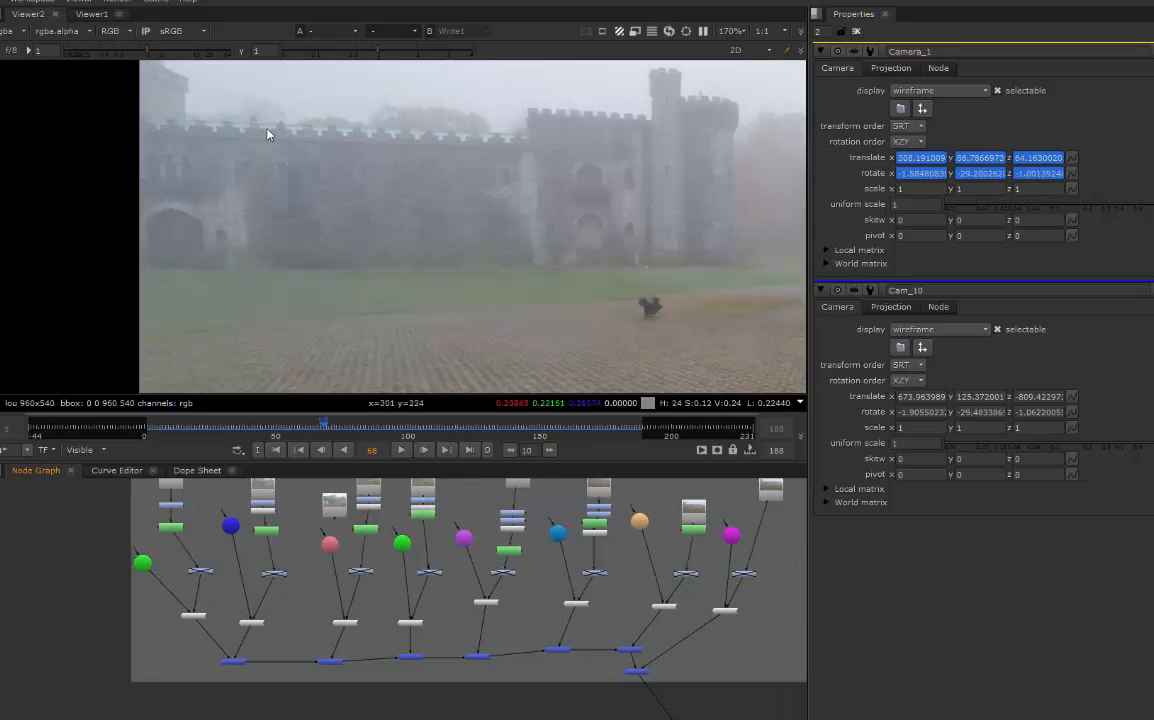
pyautogui.scroll(-4, 544, 600)
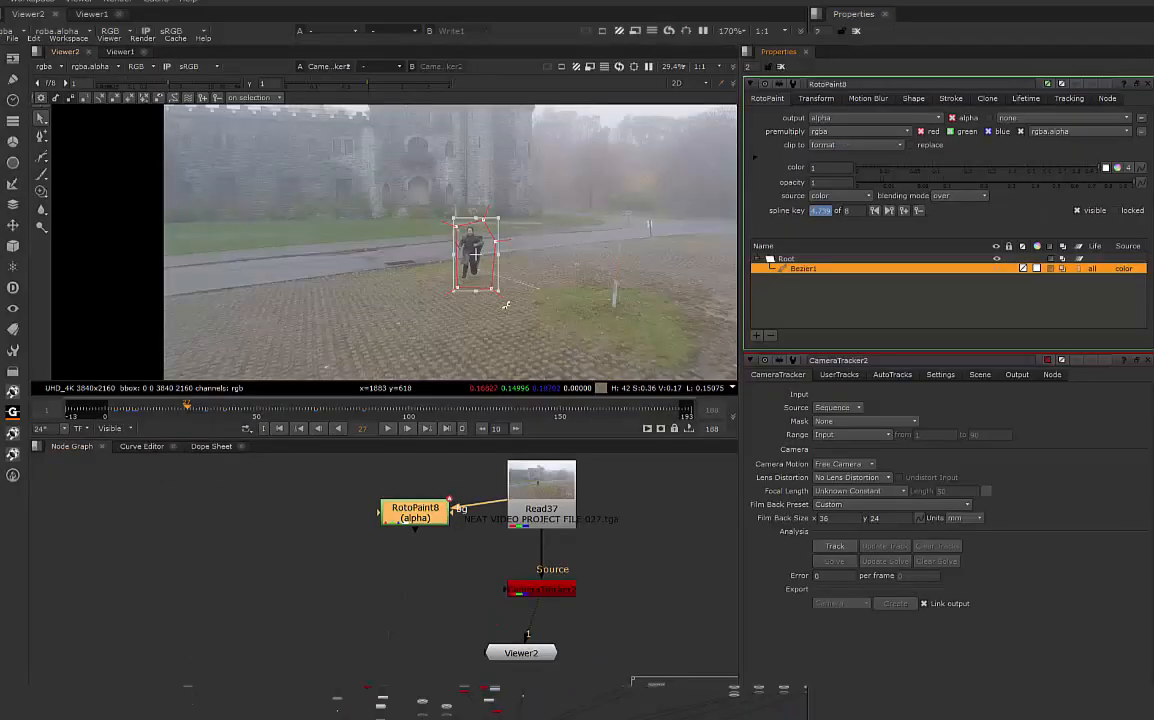
# Step: Check the roto shape around the runner at frame 89 and connect RotoPaint8 to CameraTracker2's Mask input
pyautogui.scroll(-3, 458, 237)
pyautogui.scroll(2, 506, 222)
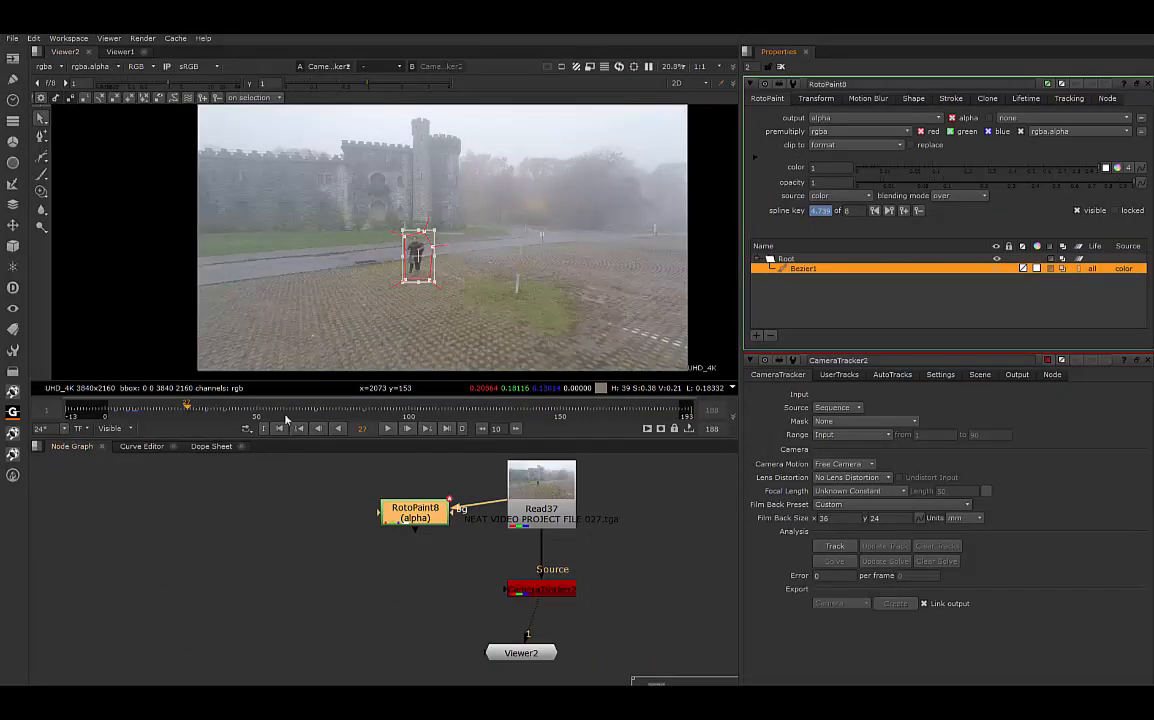
pyautogui.click(374, 406)
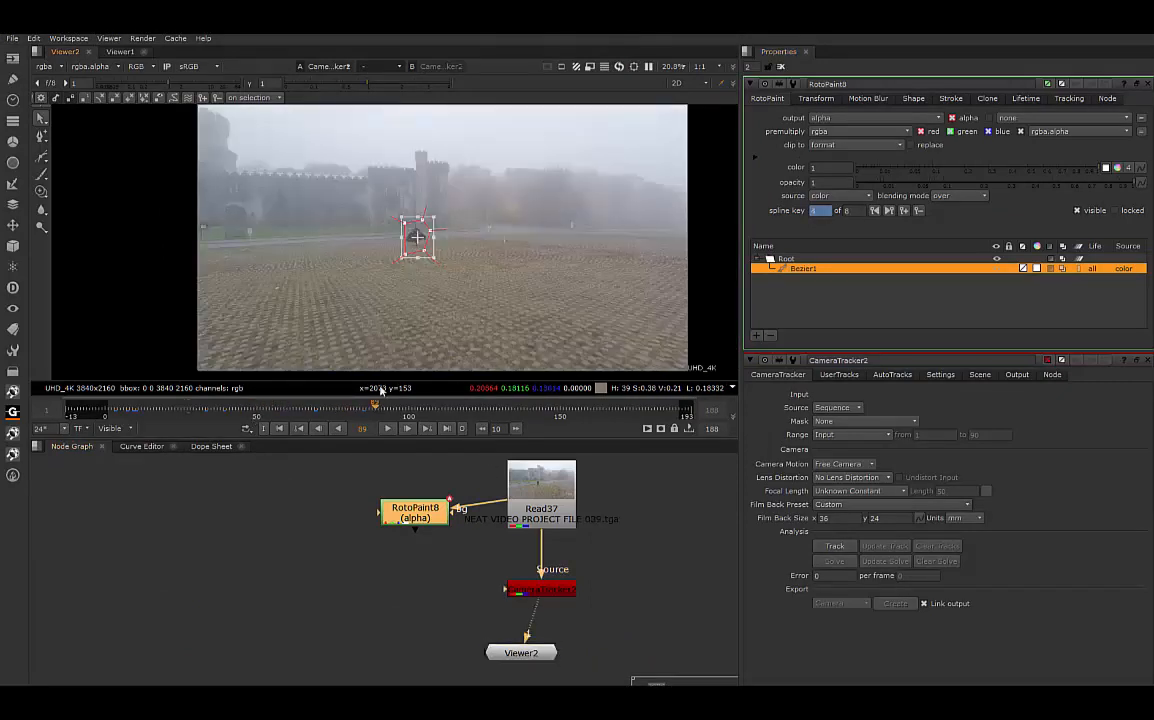
pyautogui.scroll(2, 389, 274)
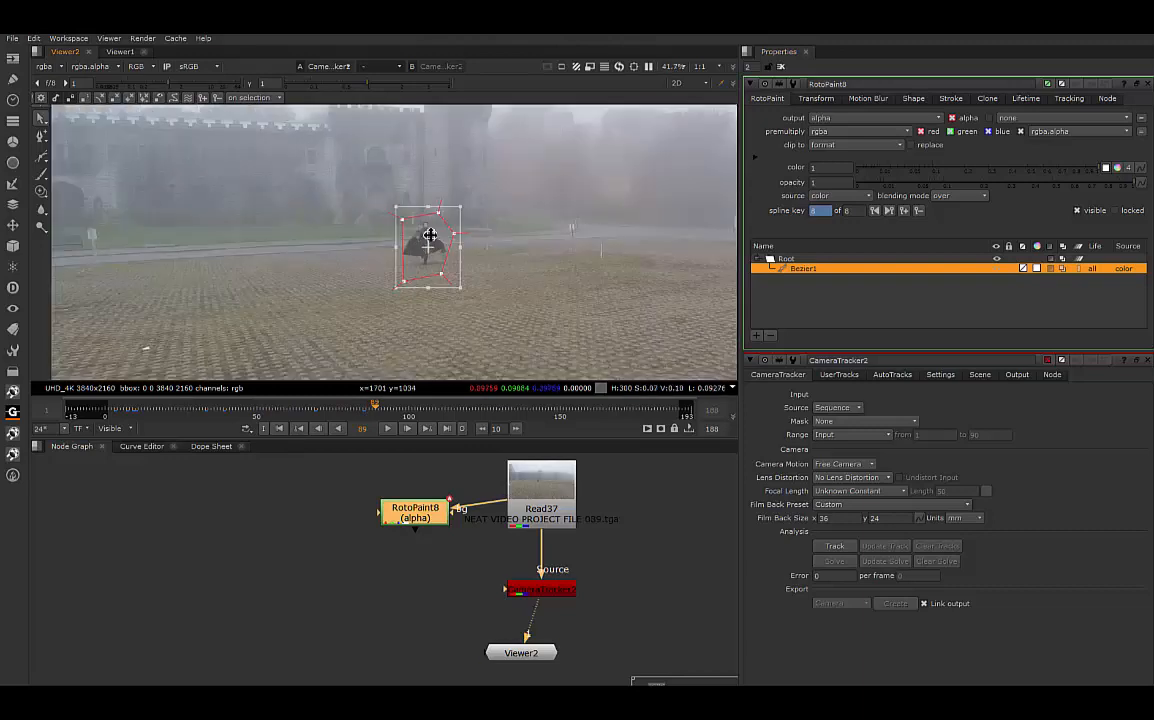
pyautogui.doubleClick(512, 590)
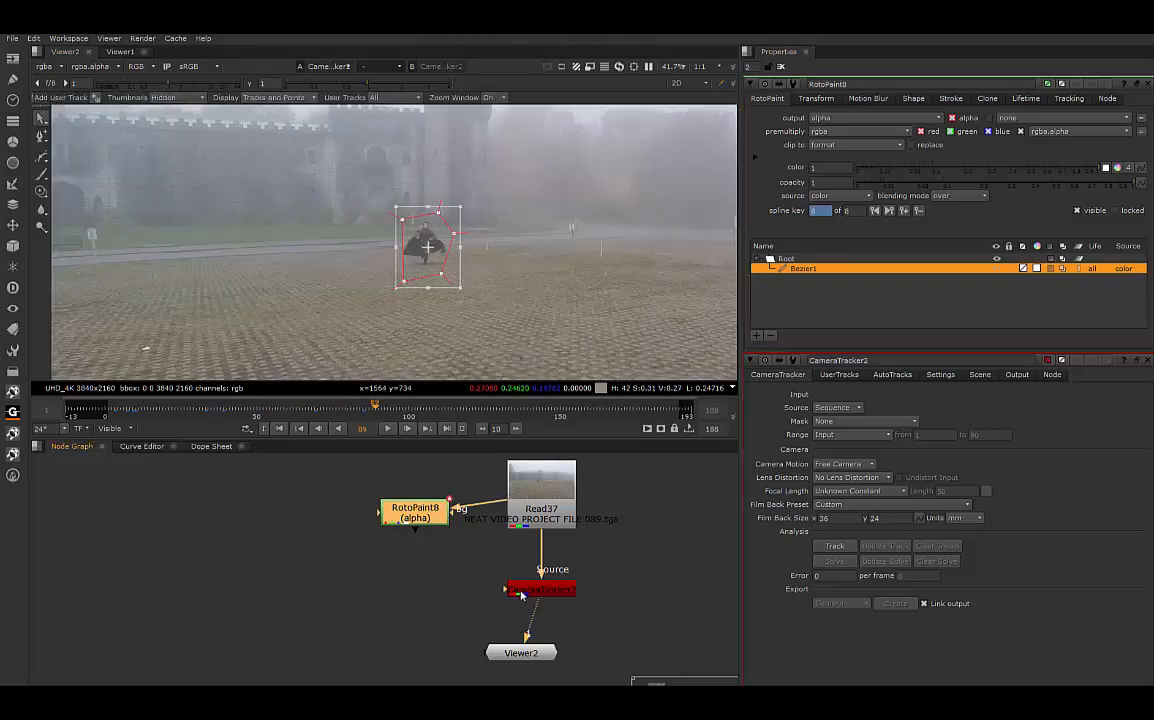
pyautogui.moveTo(493, 590); pyautogui.dragTo(410, 527)
pyautogui.doubleClick(411, 527)
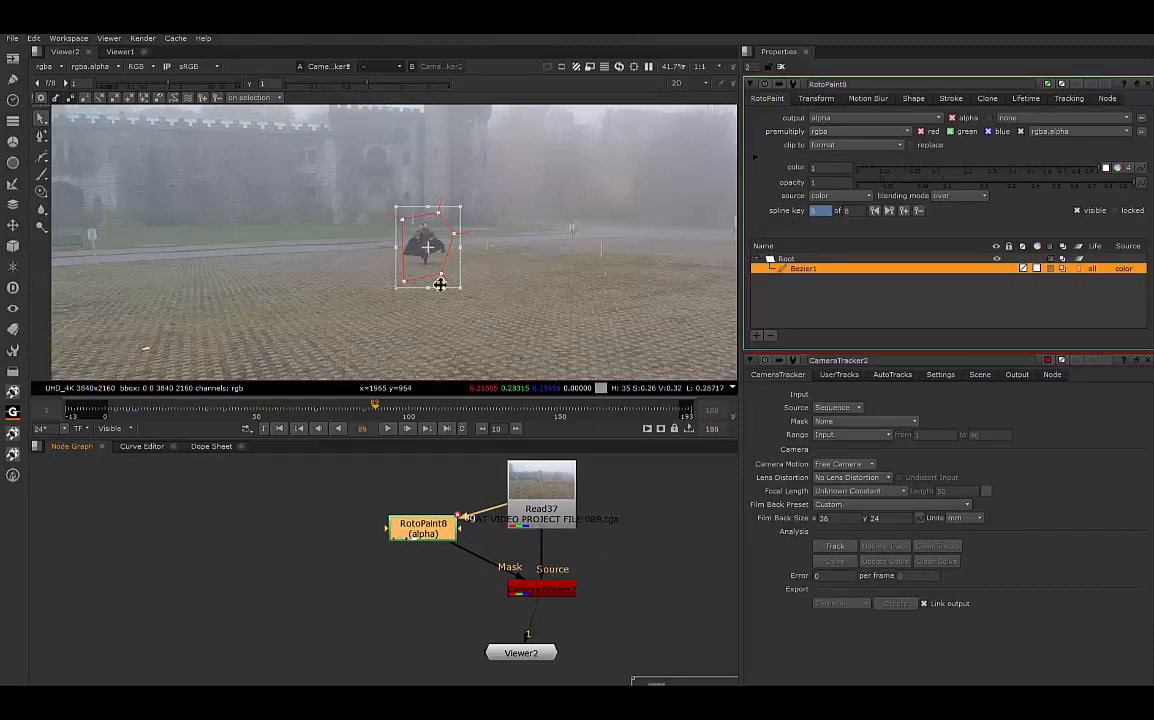
# Step: Set CameraTracker2's mask option to Mask Alpha and open its tracking settings
pyautogui.doubleClick(541, 589)
pyautogui.click(893, 99)
pyautogui.click(934, 100)
pyautogui.click(780, 99)
pyautogui.click(843, 145)
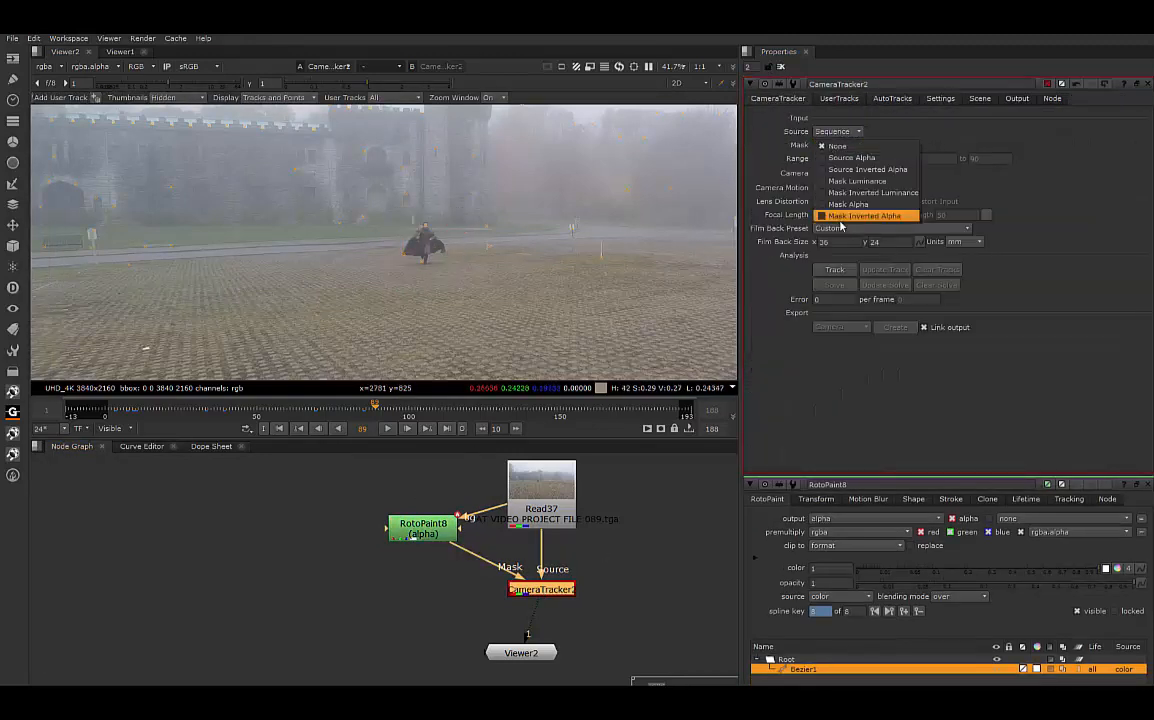
pyautogui.click(842, 217)
pyautogui.click(850, 145)
pyautogui.click(852, 135)
pyautogui.click(852, 146)
pyautogui.click(852, 147)
pyautogui.scroll(-4, 458, 313)
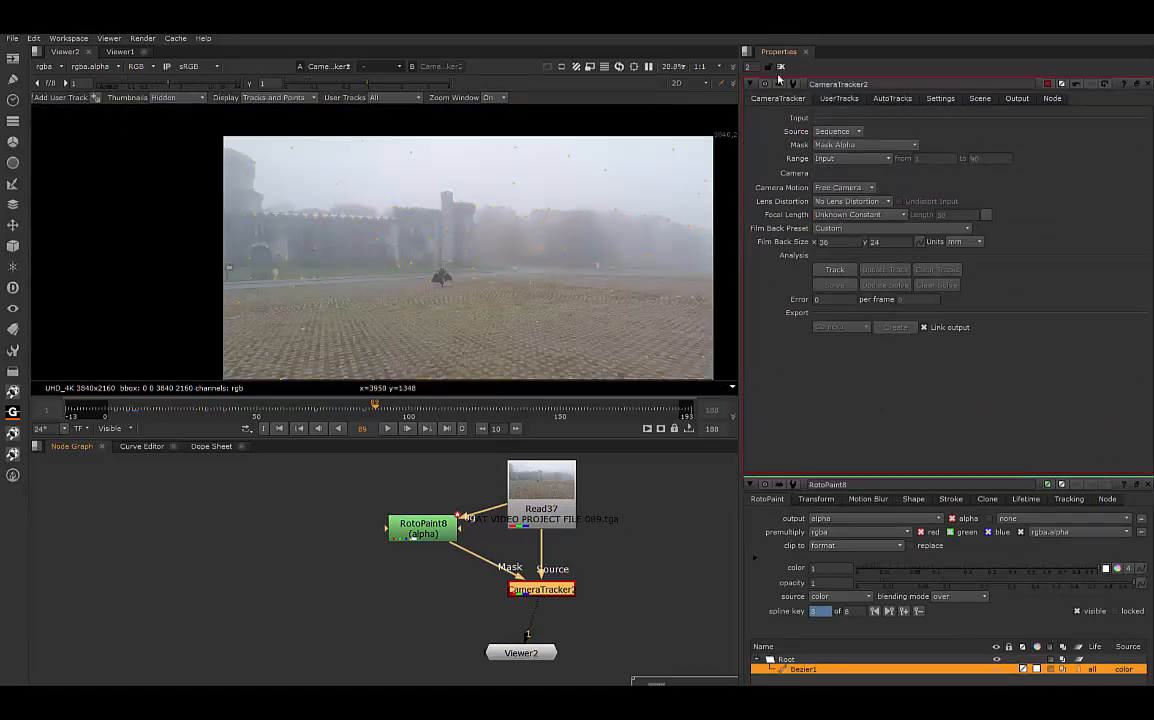
pyautogui.click(940, 98)
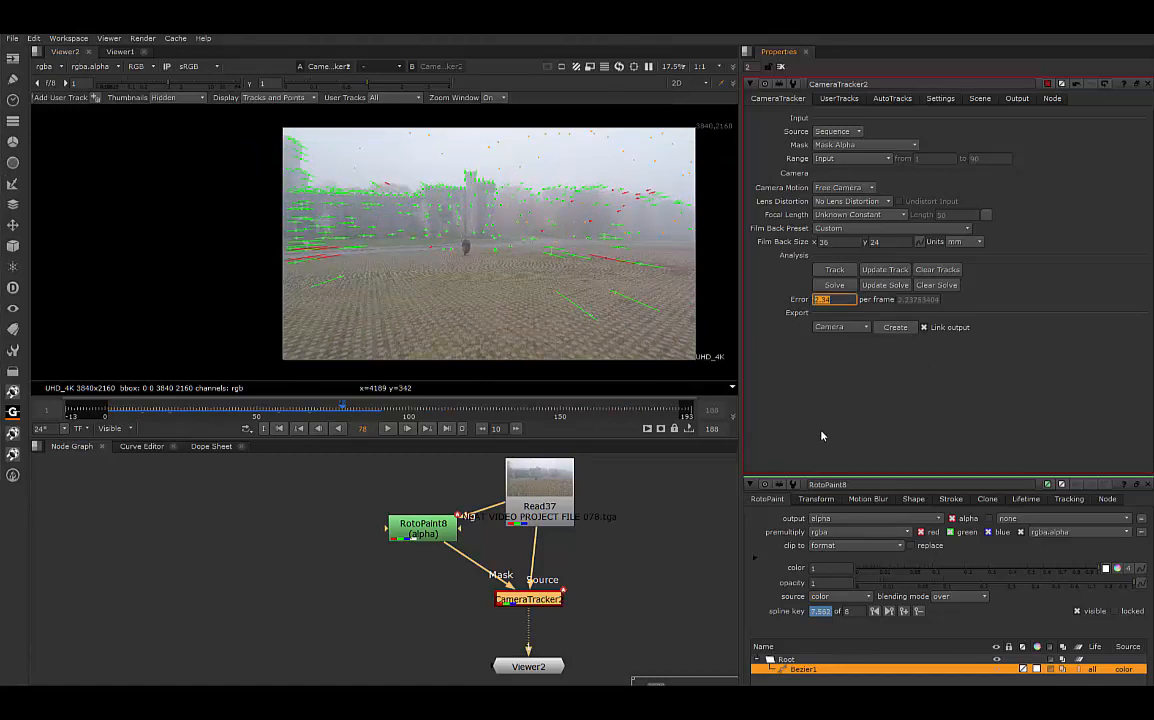
# Step: Create a card from the selected track point on the ground beside the road
pyautogui.scroll(5, 125, 268)
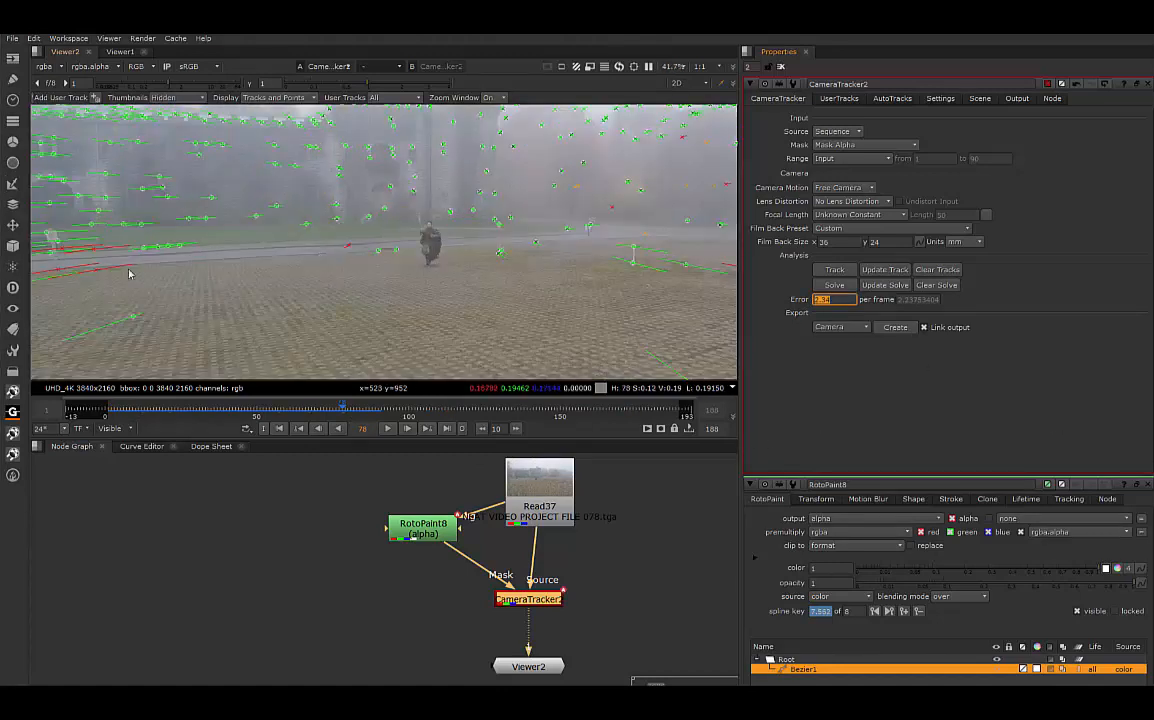
pyautogui.click(169, 246)
pyautogui.rightClick(170, 245)
pyautogui.click(159, 248)
pyautogui.rightClick(170, 245)
pyautogui.moveTo(208, 275)
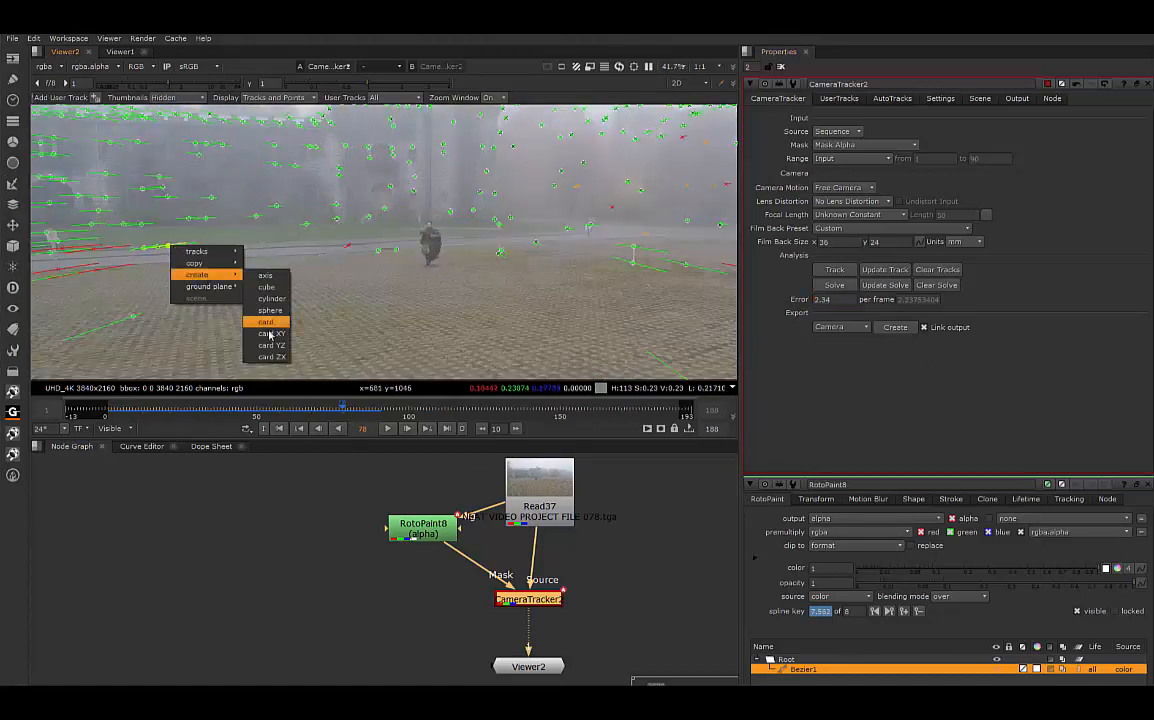
pyautogui.click(269, 334)
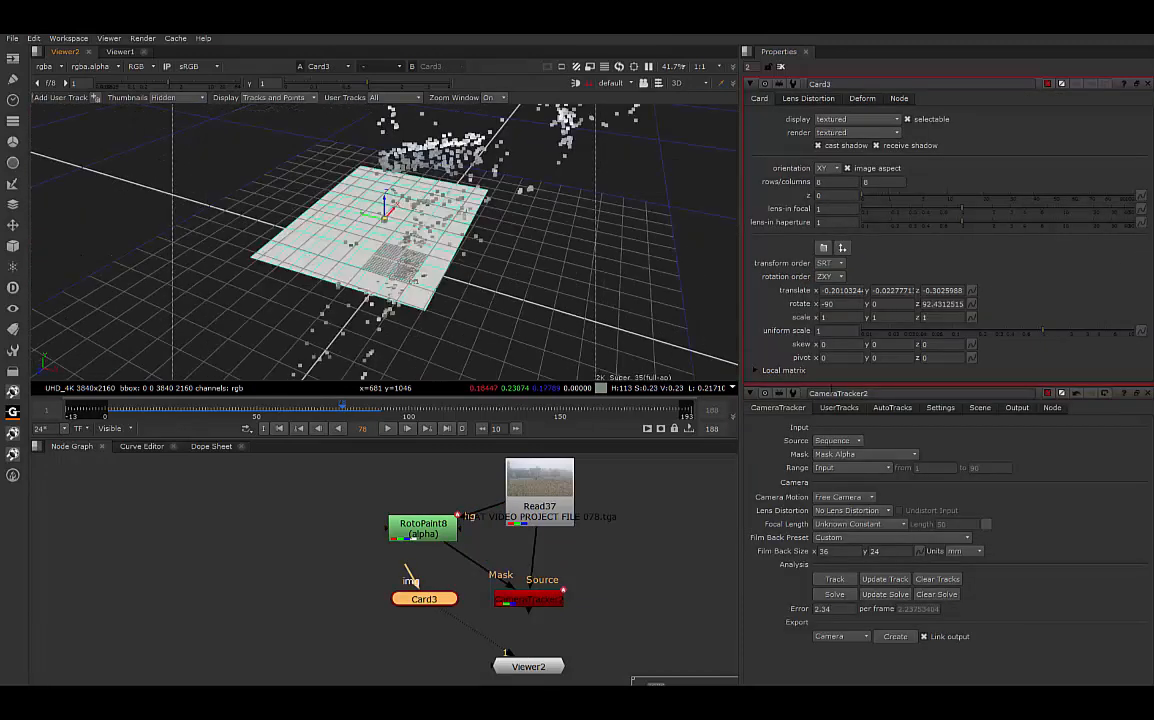
# Step: Set the card's uniform scale to 2.65 and rearrange the tracking nodes in the graph
pyautogui.moveTo(1043, 331); pyautogui.dragTo(1081, 331)
pyautogui.scroll(-3, 594, 562)
pyautogui.scroll(2, 575, 641)
pyautogui.moveTo(550, 617); pyautogui.dragTo(539, 671)
pyautogui.moveTo(463, 559); pyautogui.dragTo(535, 638)
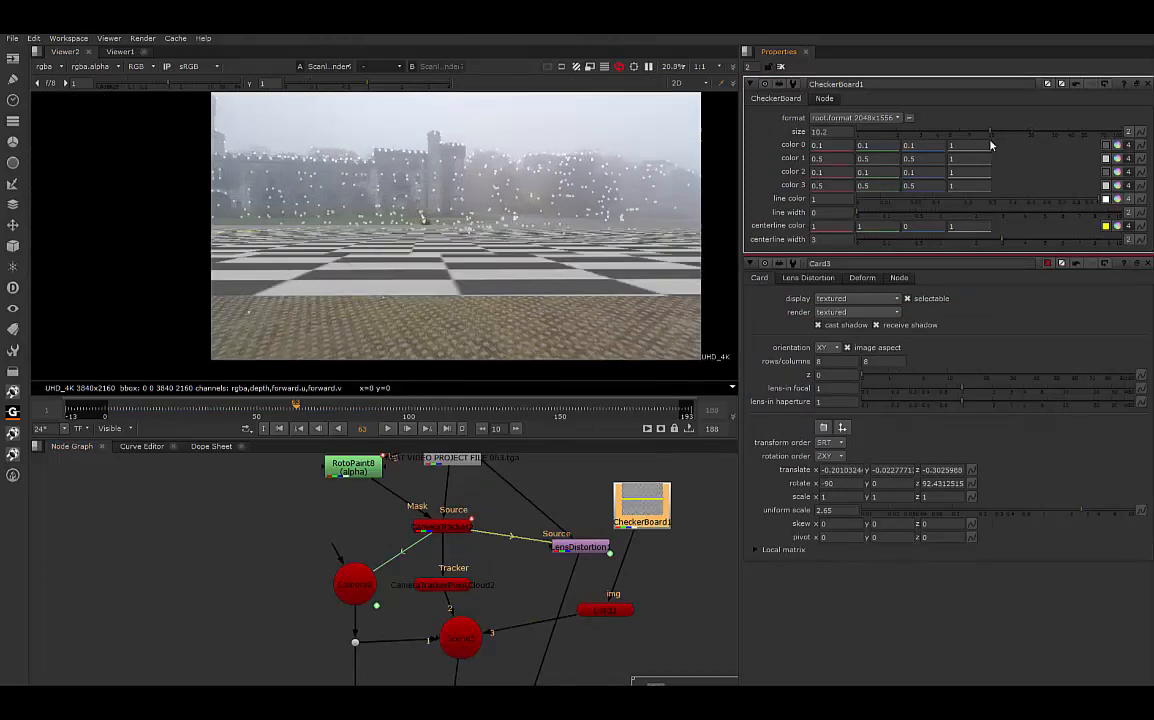
# Step: Set the checkerboard card's X rotation to -89 and its uniform scale to 0.57
pyautogui.doubleClick(605, 610)
pyautogui.press('Up')
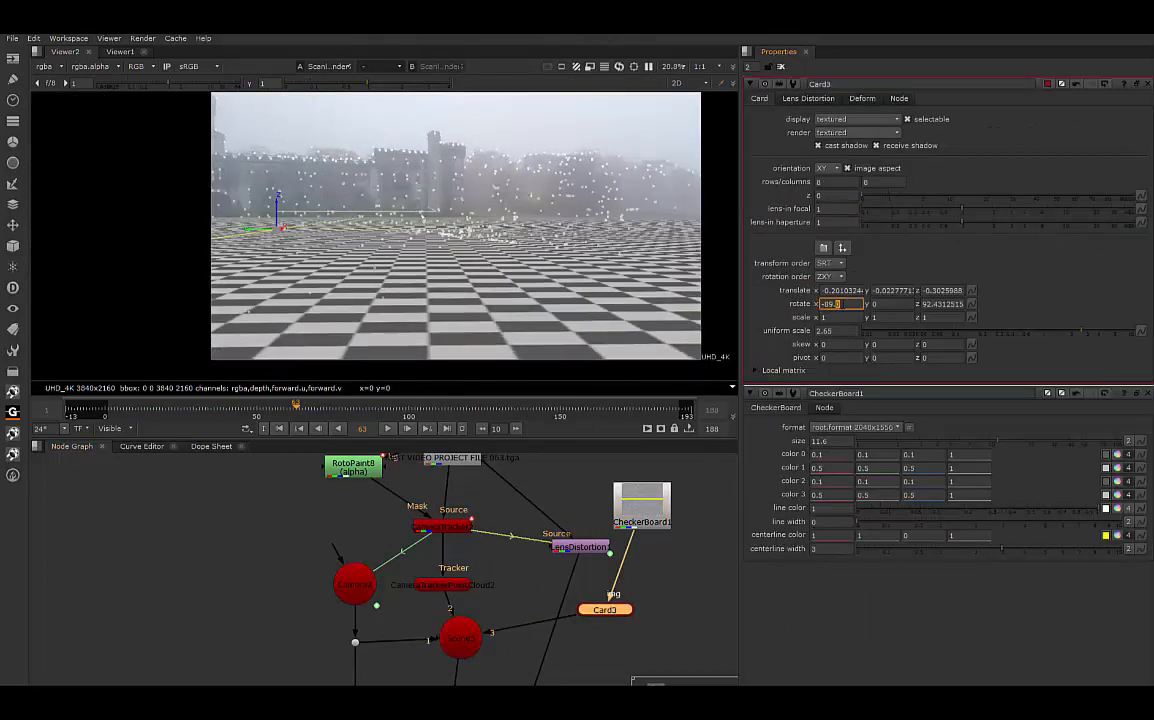
pyautogui.moveTo(1079, 331); pyautogui.dragTo(1022, 333)
# Step: Try negative Y rotations such as -9 on the card to align it with the ground
pyautogui.click(878, 304)
pyautogui.press('Down')
pyautogui.scroll(4, 410, 170)
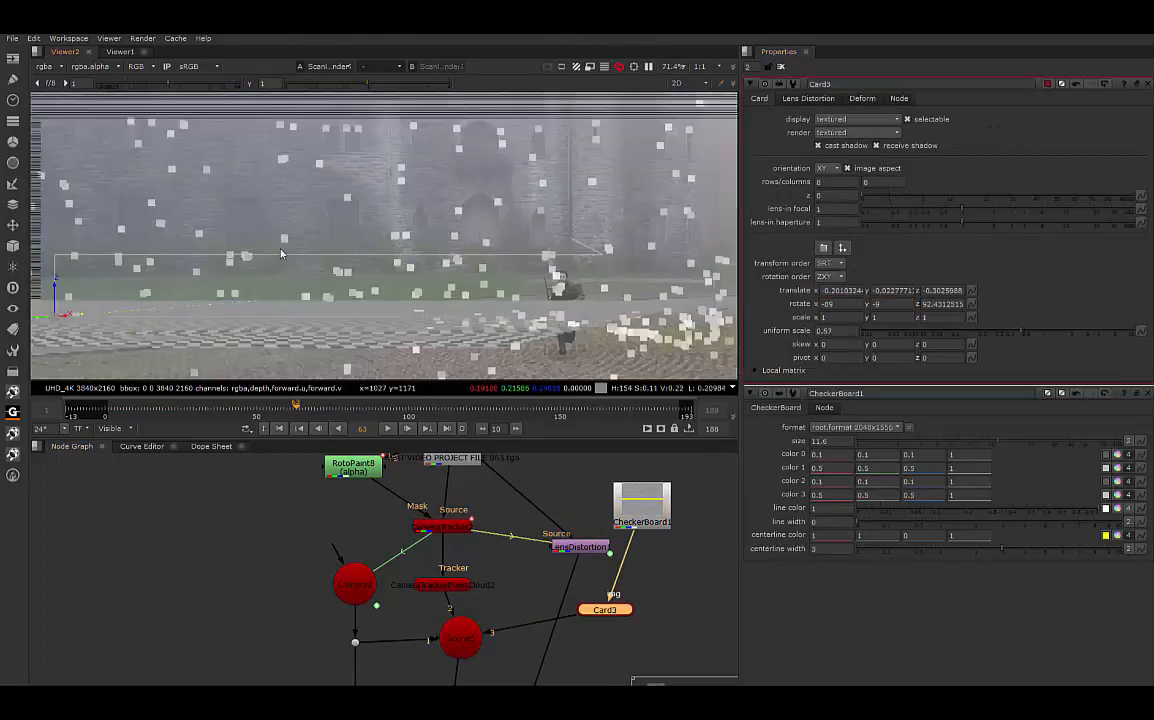
pyautogui.scroll(-1, 410, 170)
pyautogui.click(877, 304)
pyautogui.press('Down')
pyautogui.press('Down')
pyautogui.press('Down')
pyautogui.press('Down')
pyautogui.press('Down')
pyautogui.press('Up')
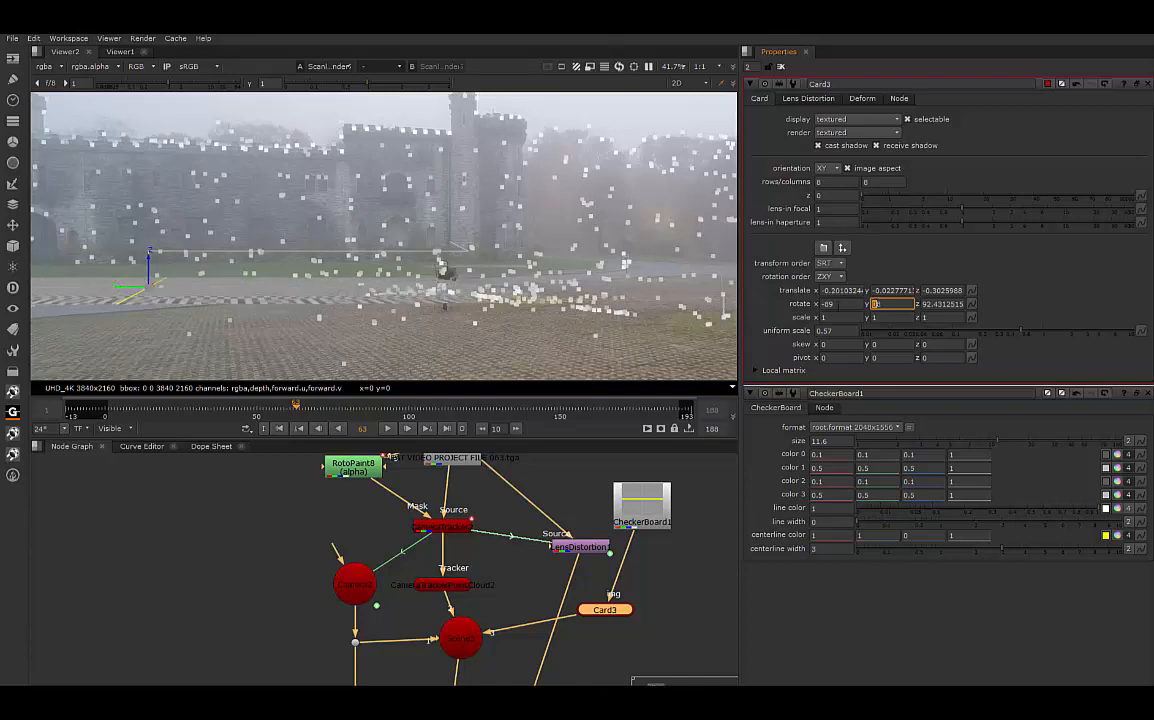
# Step: Stretch the card over the ground by setting its Y scale to 2.7 and X scale to 2.1
pyautogui.click(880, 318)
pyautogui.press('Up')
pyautogui.press('Up')
pyautogui.press('Up')
pyautogui.press('Up')
pyautogui.press('Up')
pyautogui.press('Up')
pyautogui.press('Up')
pyautogui.press('Up')
pyautogui.press('Up')
pyautogui.press('Up')
pyautogui.press('Up')
pyautogui.press('Up')
pyautogui.press('Up')
pyautogui.press('Up')
pyautogui.press('Up')
pyautogui.press('Up')
pyautogui.press('Up')
pyautogui.click(839, 318)
pyautogui.press('Up')
pyautogui.press('Up')
pyautogui.press('Up')
pyautogui.press('Up')
pyautogui.press('Up')
pyautogui.press('Up')
pyautogui.press('Up')
pyautogui.press('Up')
pyautogui.press('Up')
pyautogui.press('Up')
pyautogui.press('Up')
# Step: Set the card's Y rotation to 12
pyautogui.click(878, 304)
pyautogui.press('Up')
pyautogui.press('Up')
pyautogui.press('Up')
pyautogui.press('Up')
pyautogui.press('Up')
pyautogui.press('Up')
pyautogui.press('Up')
pyautogui.press('Up')
pyautogui.press('Up')
pyautogui.press('Up')
pyautogui.press('Up')
pyautogui.press('Up')
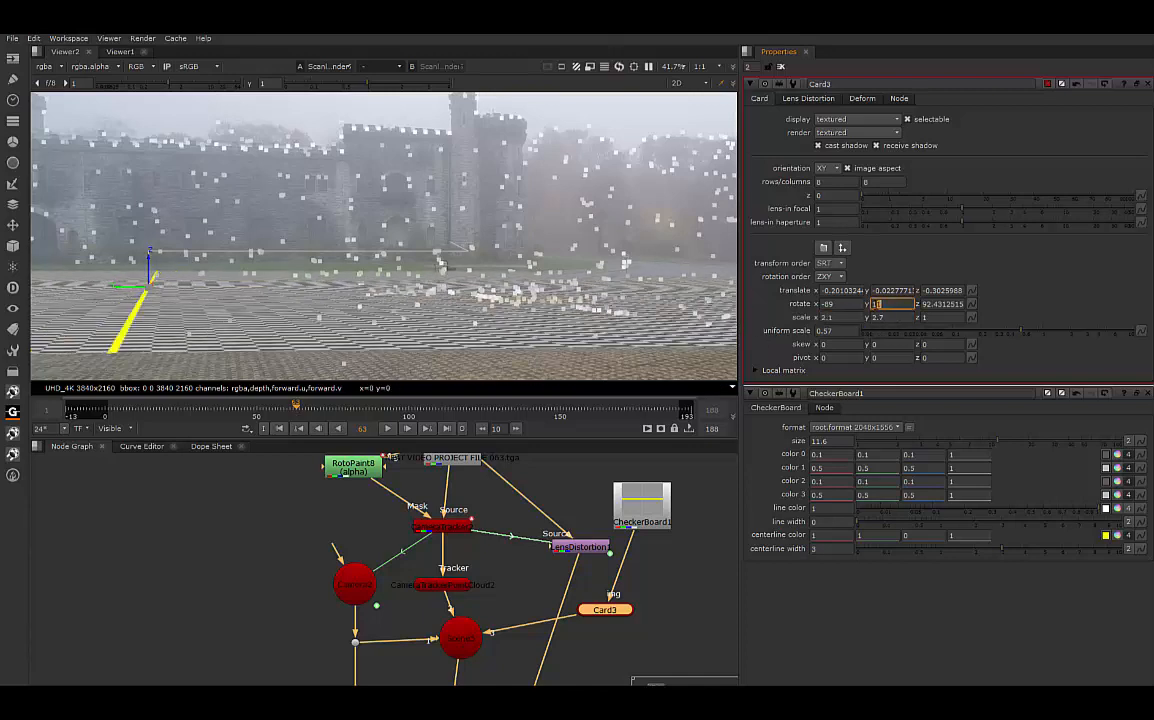
# Step: Try nudging the card's X, Y and Z translation values
pyautogui.click(826, 291)
pyautogui.press('Down')
pyautogui.press('Up')
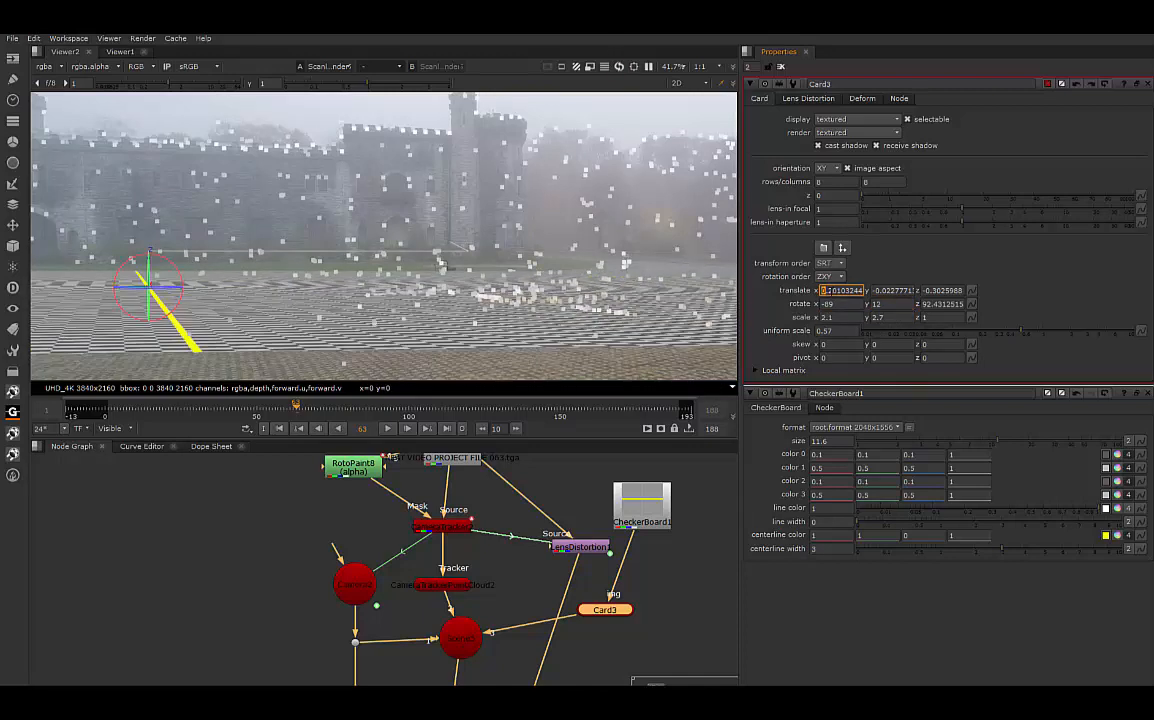
pyautogui.press('Down')
pyautogui.press('Right')
pyautogui.press('Up')
pyautogui.press('Up')
pyautogui.press('Up')
pyautogui.press('Up')
pyautogui.press('Up')
pyautogui.press('Up')
pyautogui.press('Up')
pyautogui.press('Up')
pyautogui.press('Up')
pyautogui.click(885, 291)
pyautogui.press('Up')
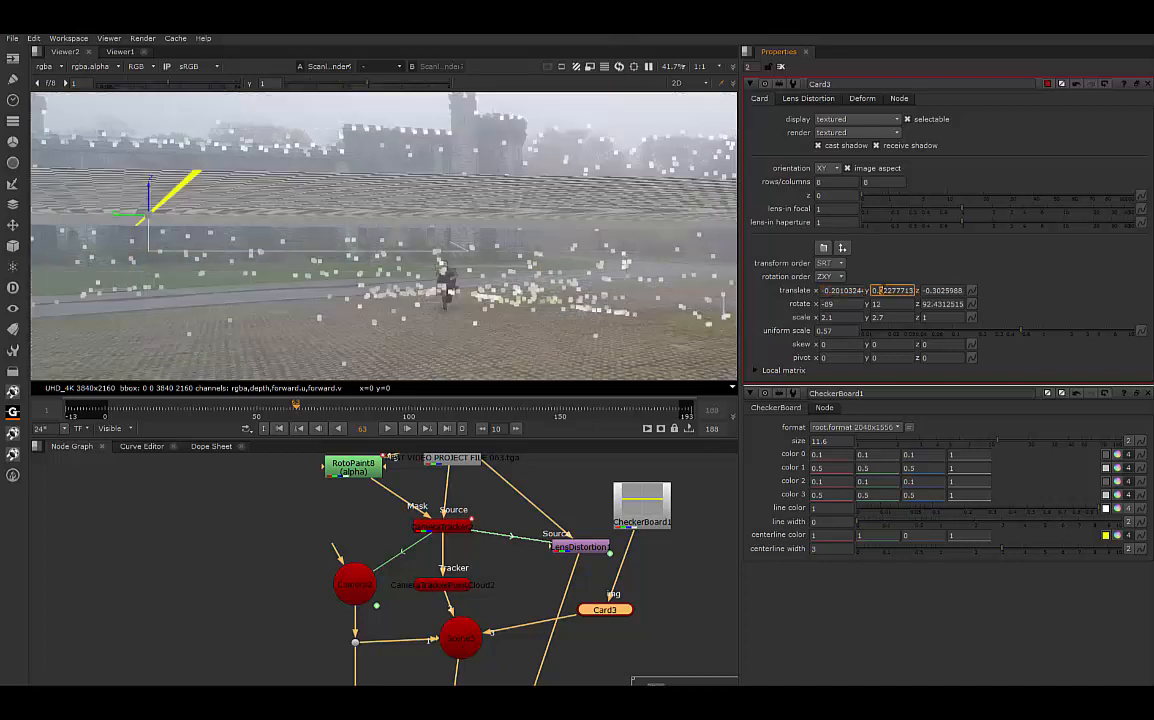
pyautogui.press('Down')
pyautogui.click(938, 291)
pyautogui.press('Up')
pyautogui.press('Down')
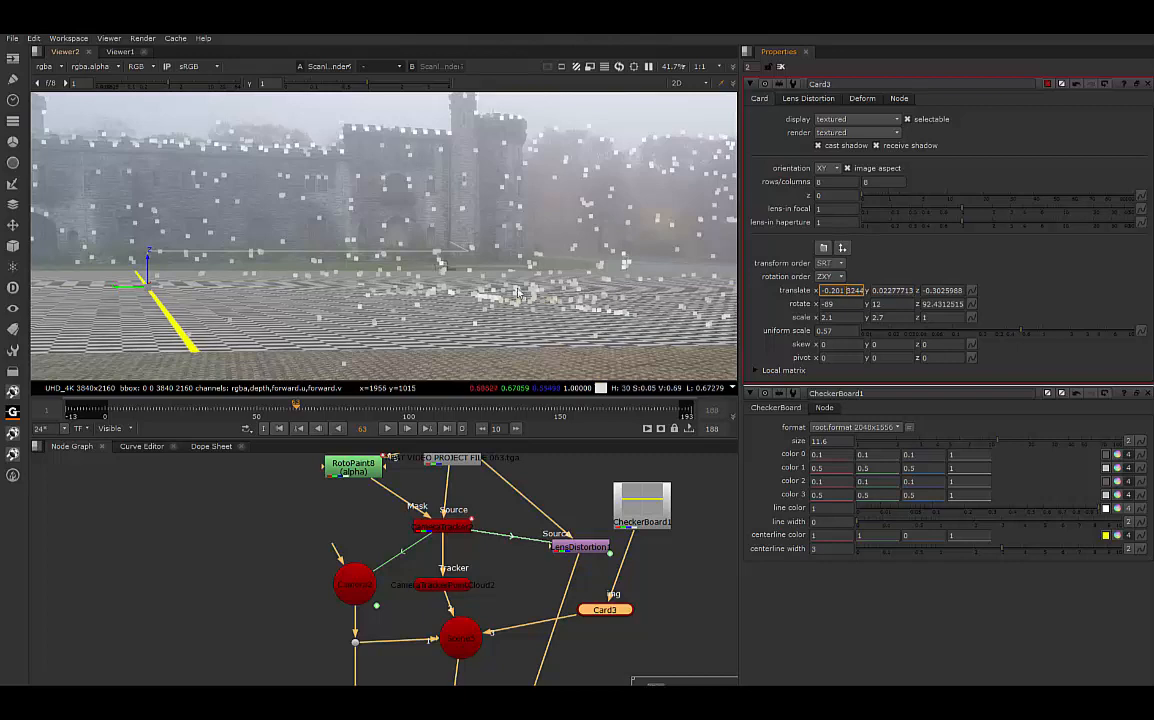
# Step: In the top view, scale the card to X 1.07 and Y 2.69 and move it toward the castle's point cloud
pyautogui.press('Tab')
pyautogui.scroll(2, 410, 265)
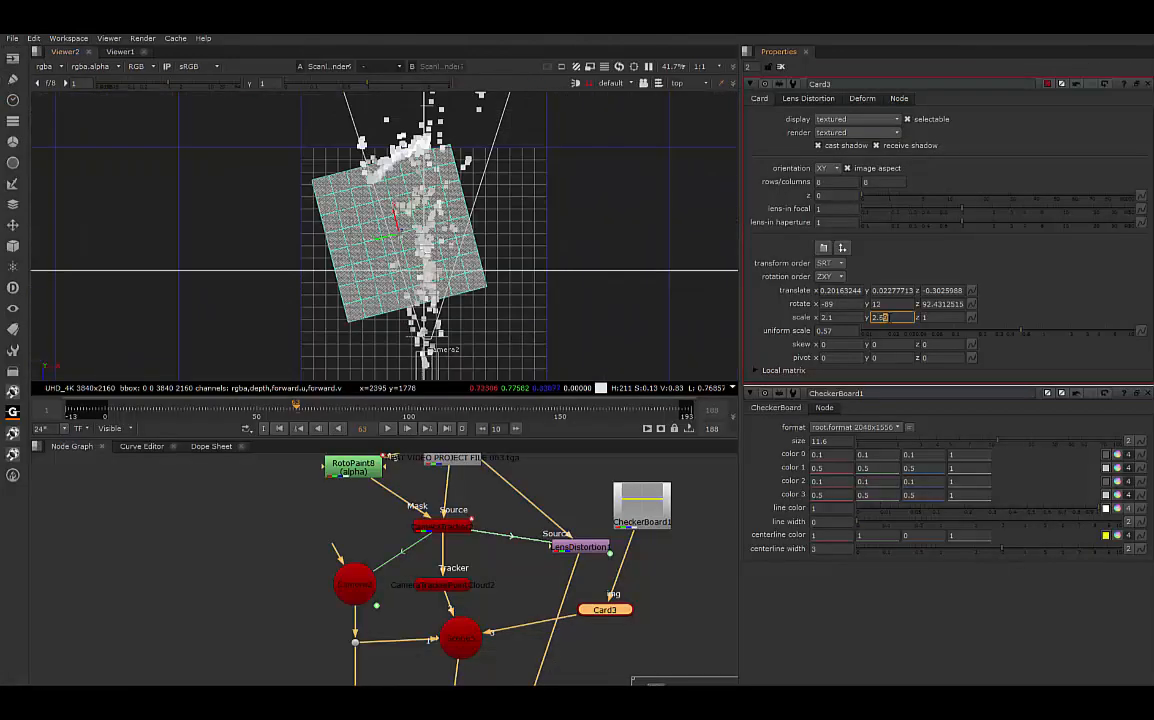
pyautogui.moveTo(888, 318)
pyautogui.mouseDown(button='middle')
pyautogui.moveTo(858, 318)
pyautogui.moveTo(888, 318)
pyautogui.mouseUp(button='middle')
pyautogui.moveTo(832, 318); pyautogui.dragTo(800, 318, button='middle')
pyautogui.moveTo(397, 217); pyautogui.dragTo(388, 179)
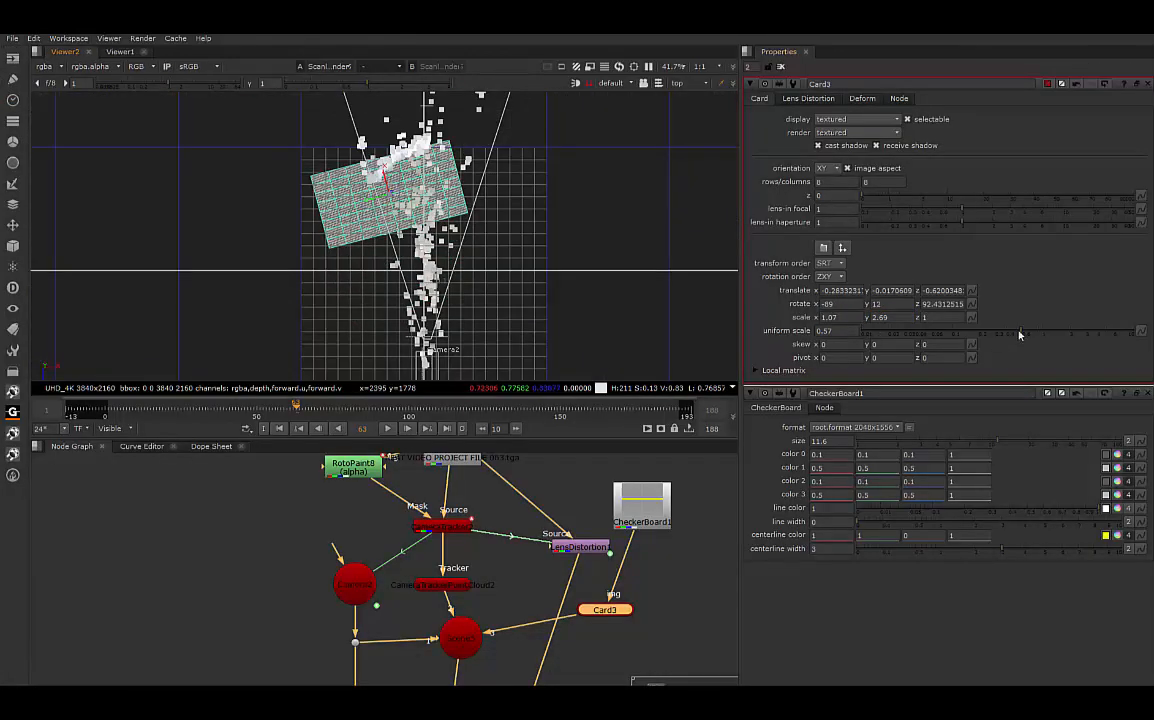
# Step: Set the card's uniform scale to 1.14 and return to the rendered 2D view of the shot
pyautogui.moveTo(1020, 335); pyautogui.dragTo(1048, 335)
pyautogui.press('space')
pyautogui.press('space')
pyautogui.click(688, 84)
pyautogui.click(697, 109)
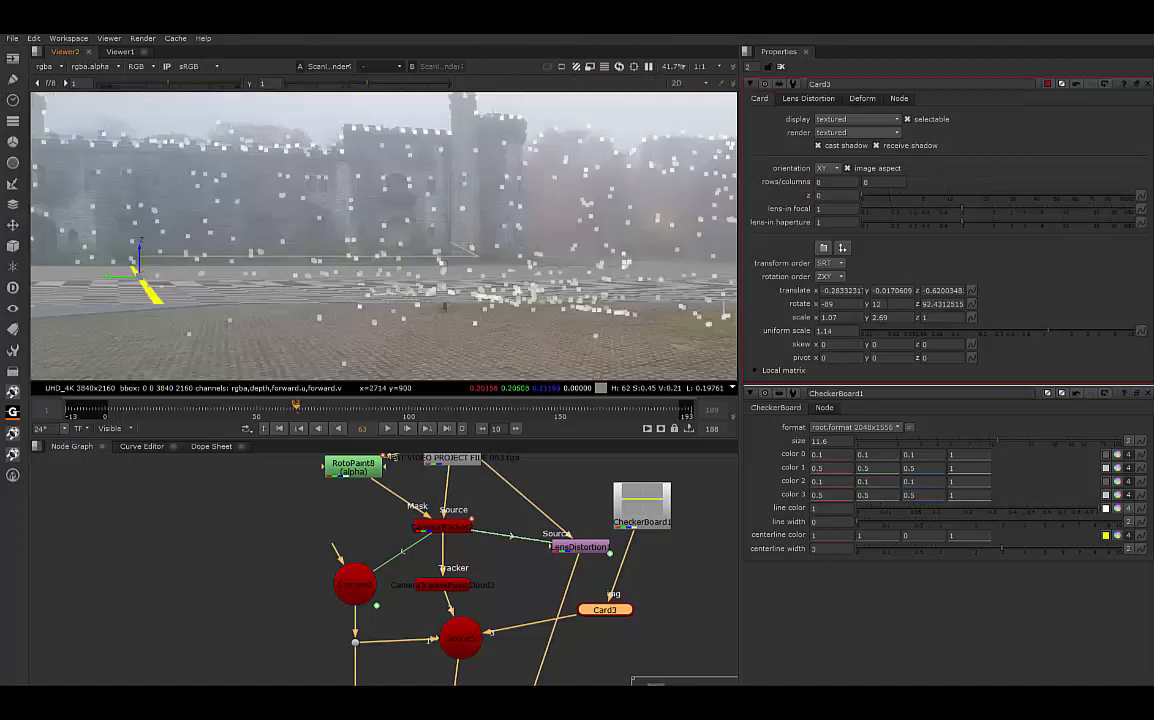
# Step: Set the card's X scale to 1.78
pyautogui.click(833, 318)
pyautogui.press('Up')
pyautogui.press('Up')
pyautogui.press('Up')
pyautogui.press('Up')
pyautogui.press('Up')
pyautogui.press('Up')
pyautogui.press('Up')
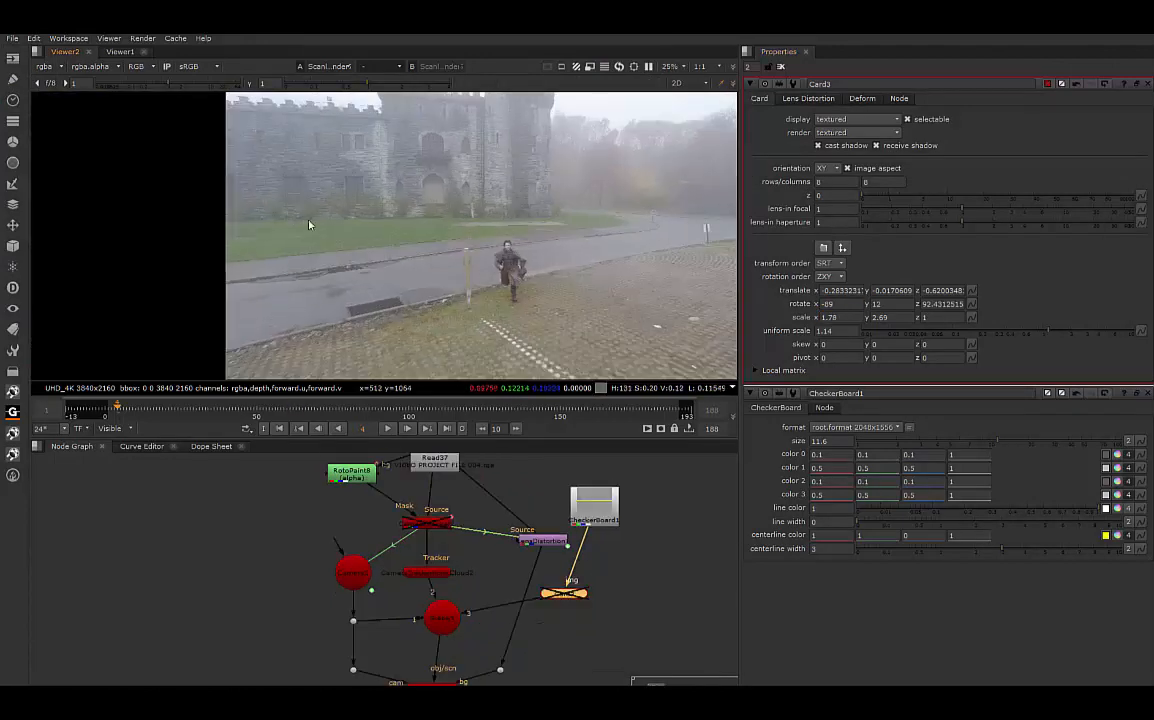
# Step: Go to frame 1, place the clean plate's Read40 node beside the tracking setup and display it
pyautogui.moveTo(396, 264); pyautogui.dragTo(300, 270, button='middle')
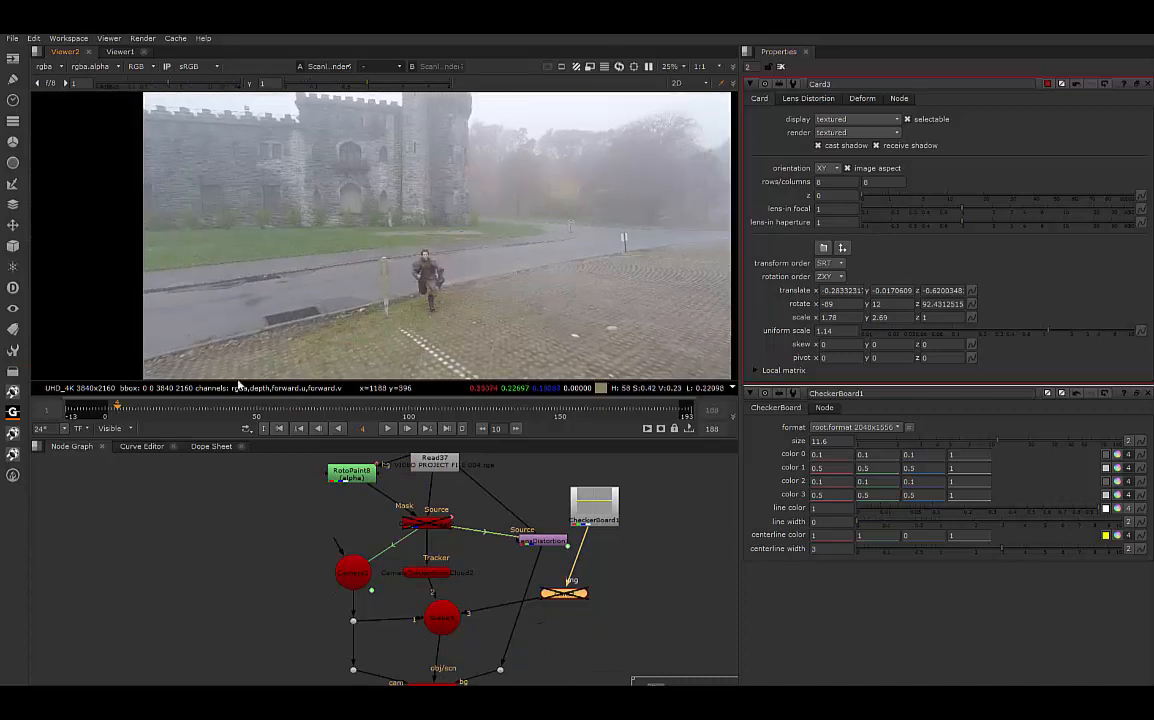
pyautogui.moveTo(123, 409); pyautogui.dragTo(111, 412)
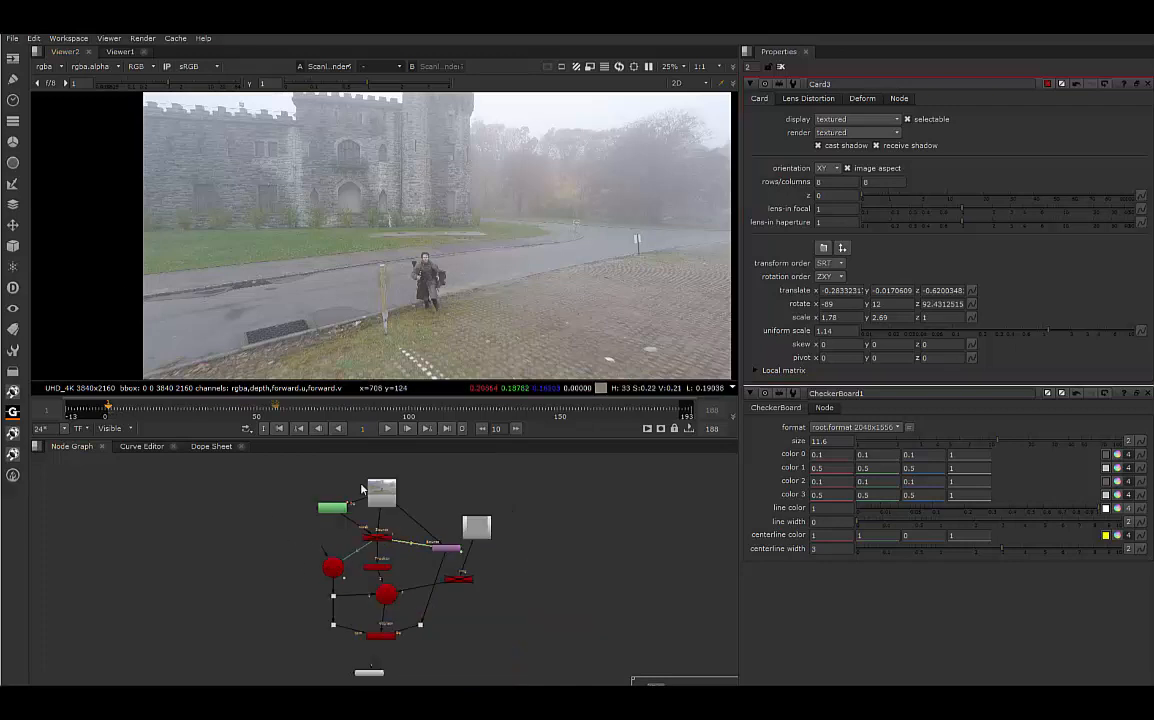
pyautogui.moveTo(275, 482); pyautogui.dragTo(402, 487, button='middle')
pyautogui.moveTo(104, 502); pyautogui.dragTo(372, 510)
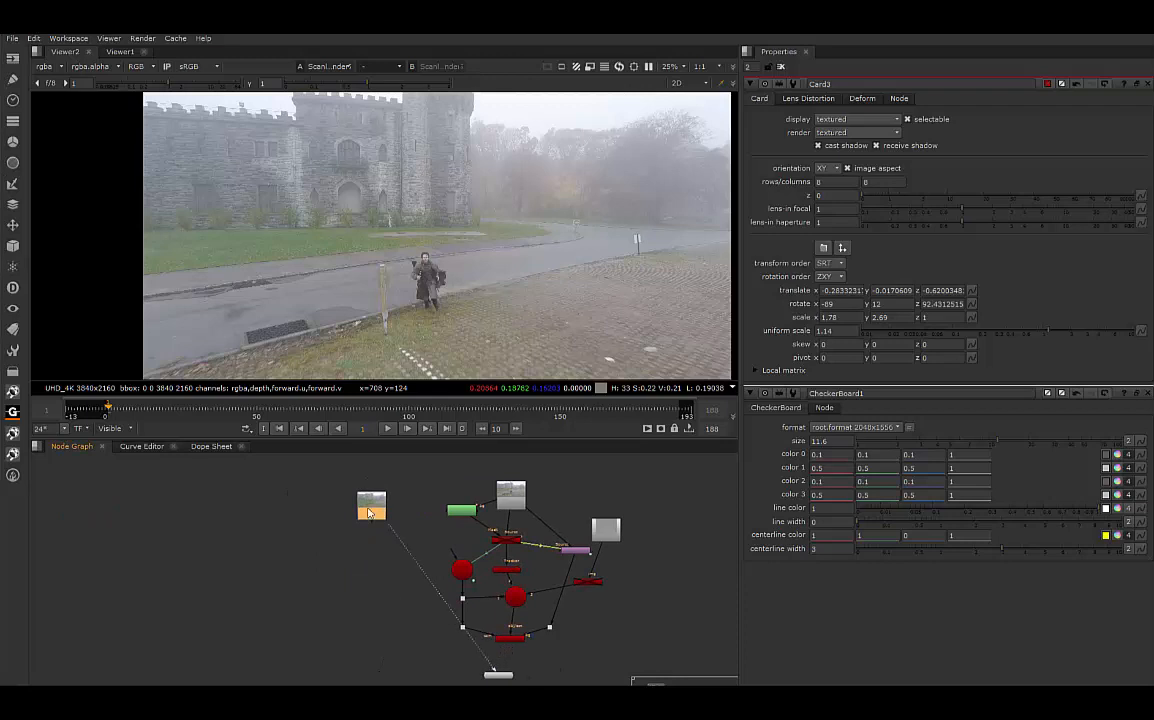
pyautogui.press('1')
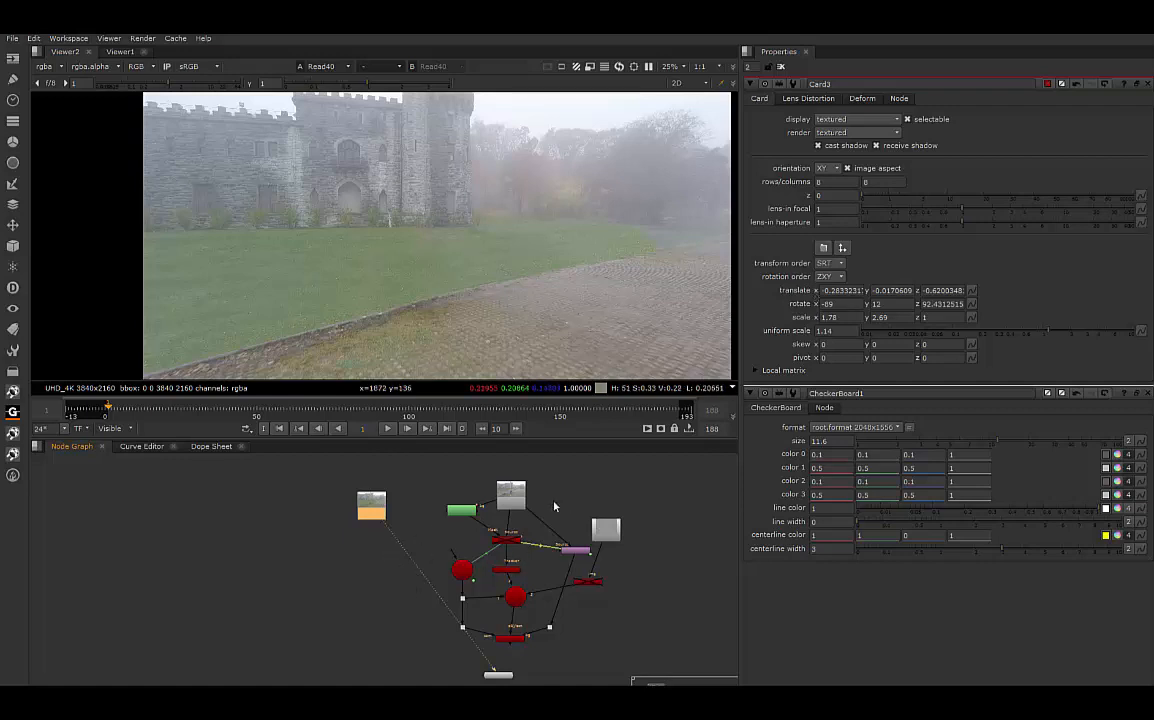
# Step: Reposition the Read37 and Read40 nodes in the graph and open Read40's properties
pyautogui.scroll(5, 519, 480)
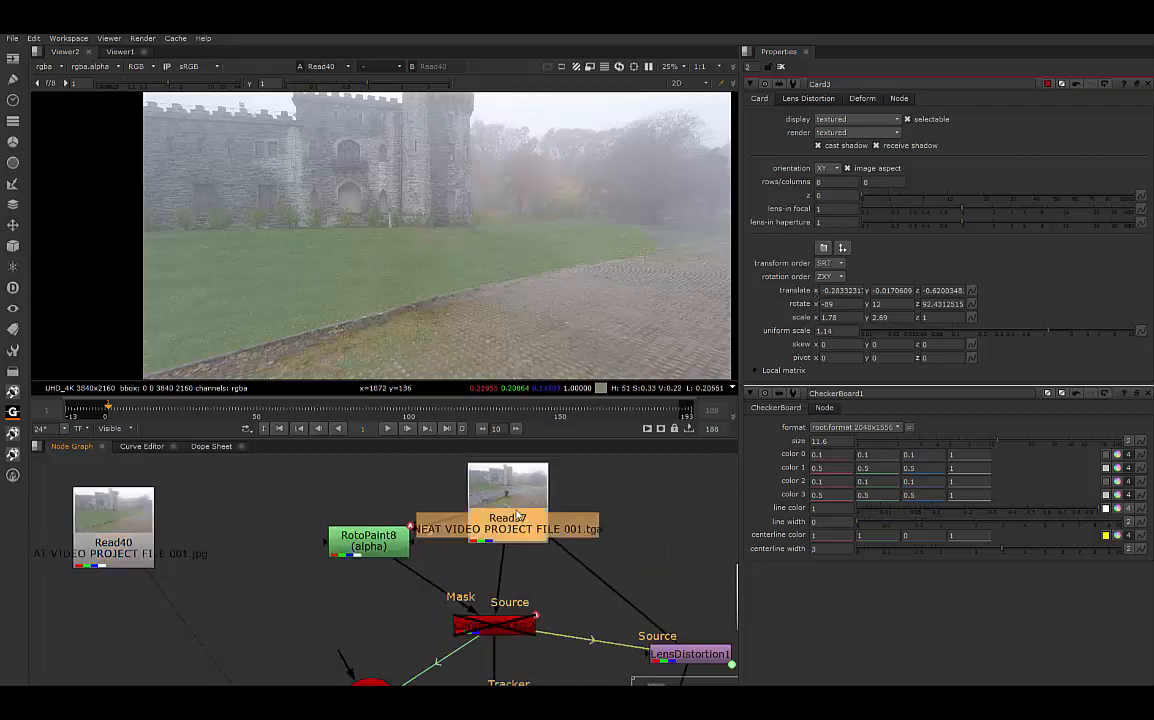
pyautogui.moveTo(513, 525); pyautogui.dragTo(604, 503)
pyautogui.moveTo(118, 494); pyautogui.dragTo(180, 502)
pyautogui.doubleClick(165, 495)
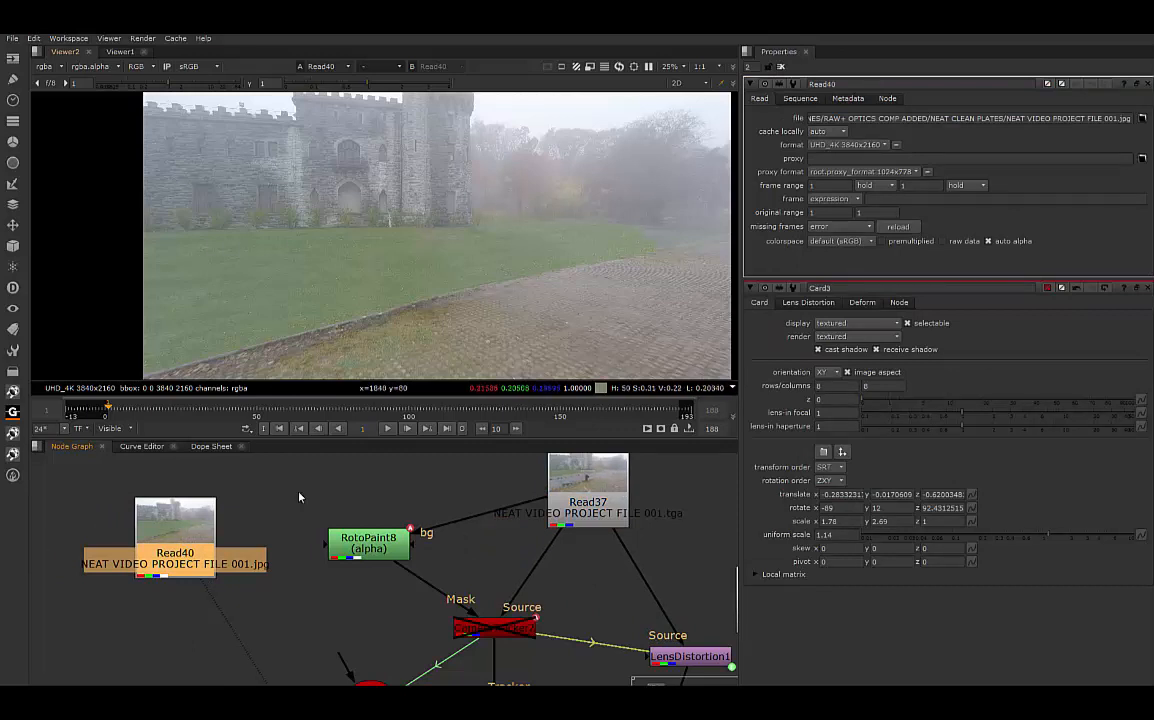
# Step: Display the ScanlineRender output of the tracked scene in the viewer
pyautogui.scroll(-3, 328, 521)
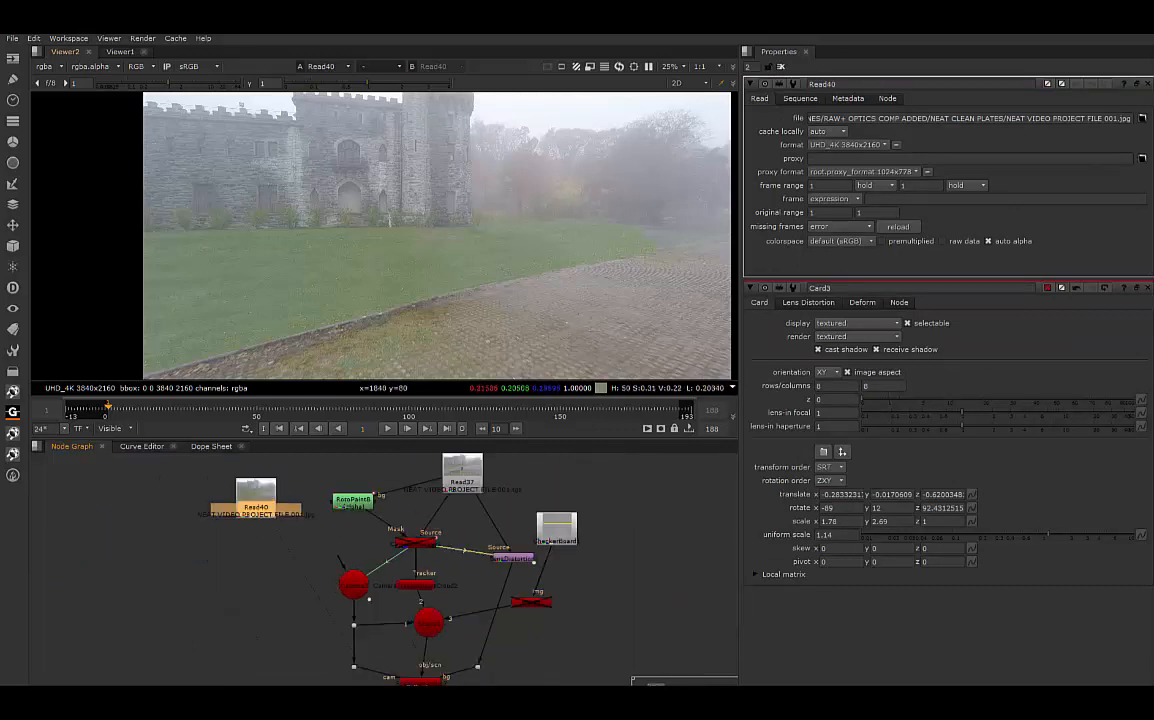
pyautogui.scroll(-1, 242, 537)
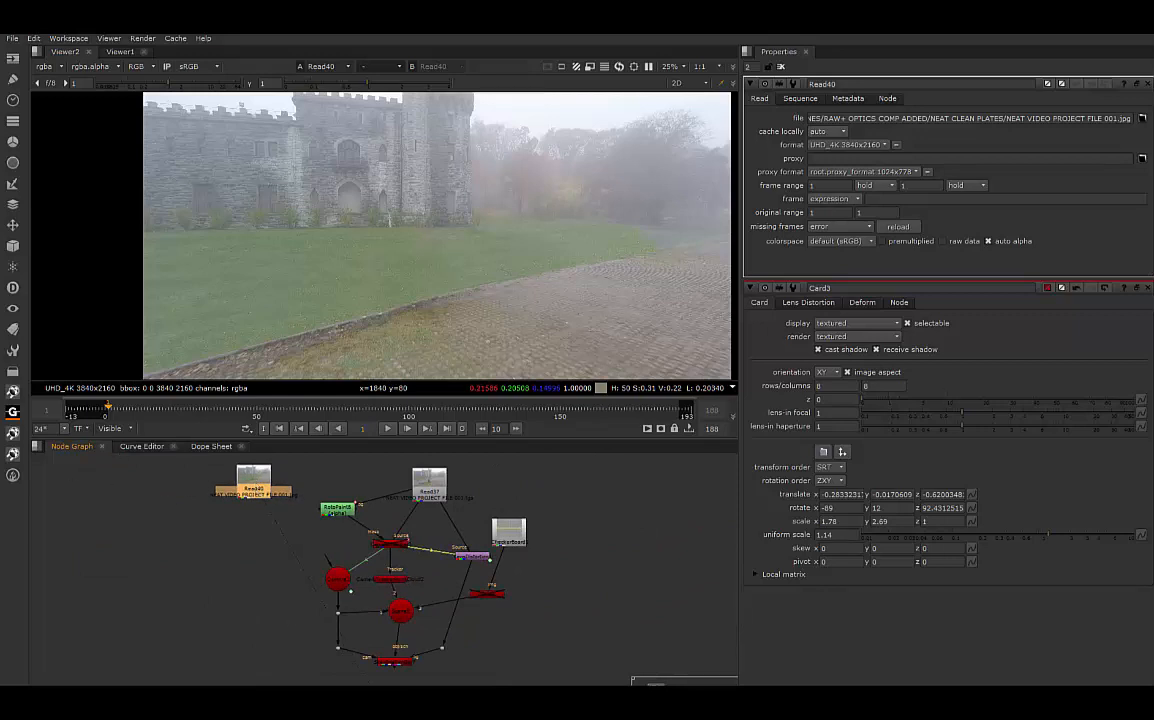
pyautogui.click(327, 609)
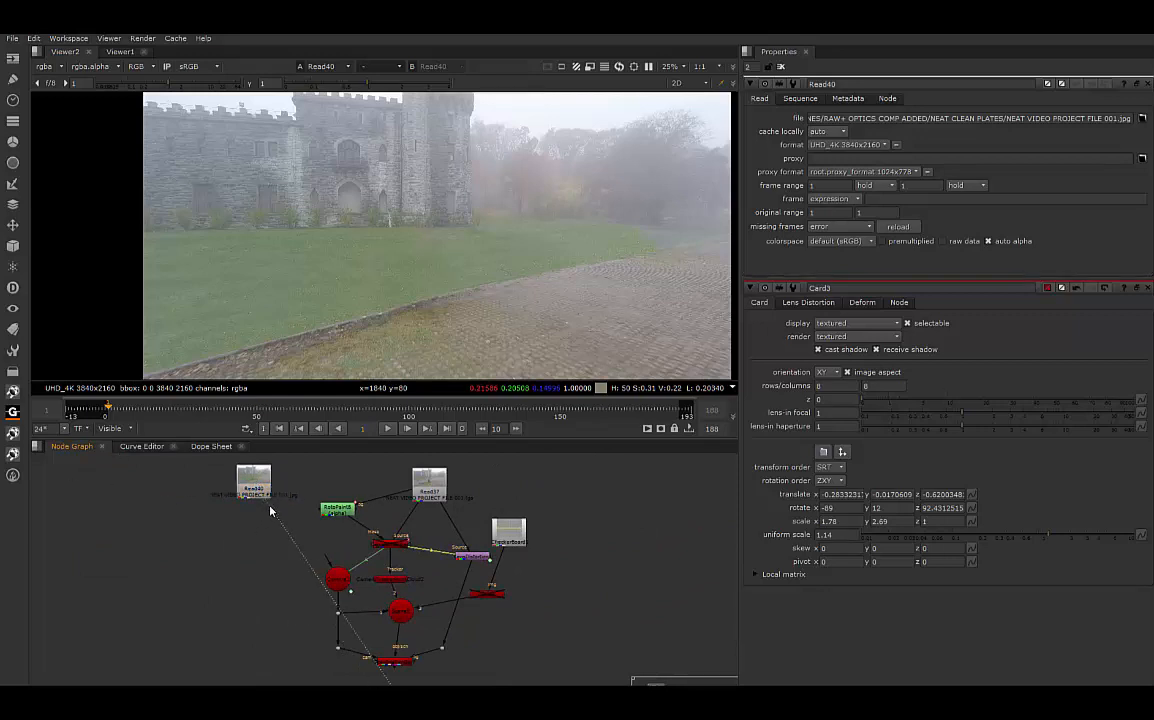
pyautogui.click(398, 661)
pyautogui.press('1')
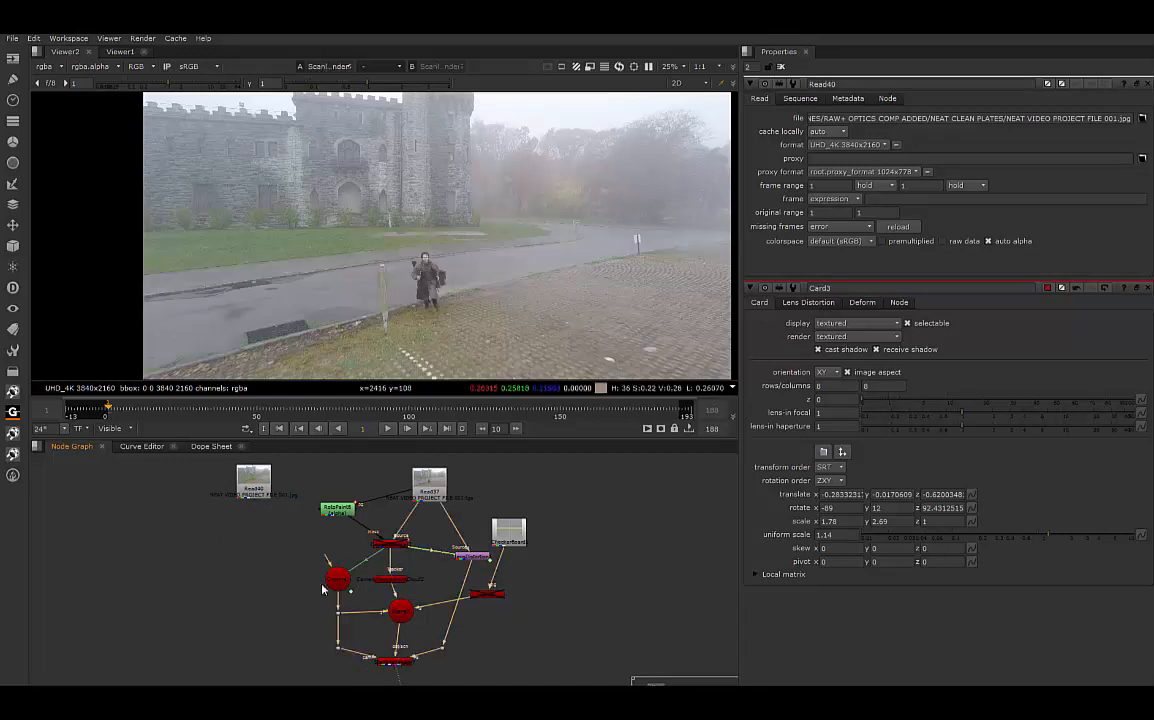
# Step: Add a Project3D node fed by Read40 and align the two nodes vertically beside the tracking setup
pyautogui.click(253, 480)
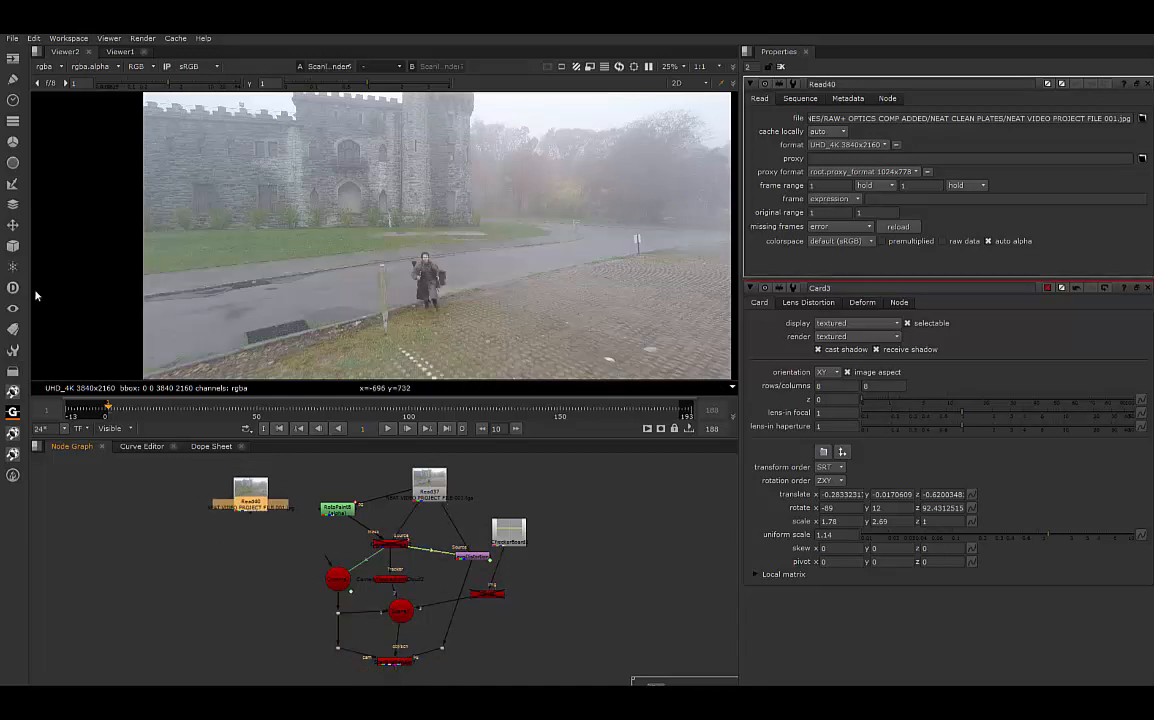
pyautogui.click(11, 247)
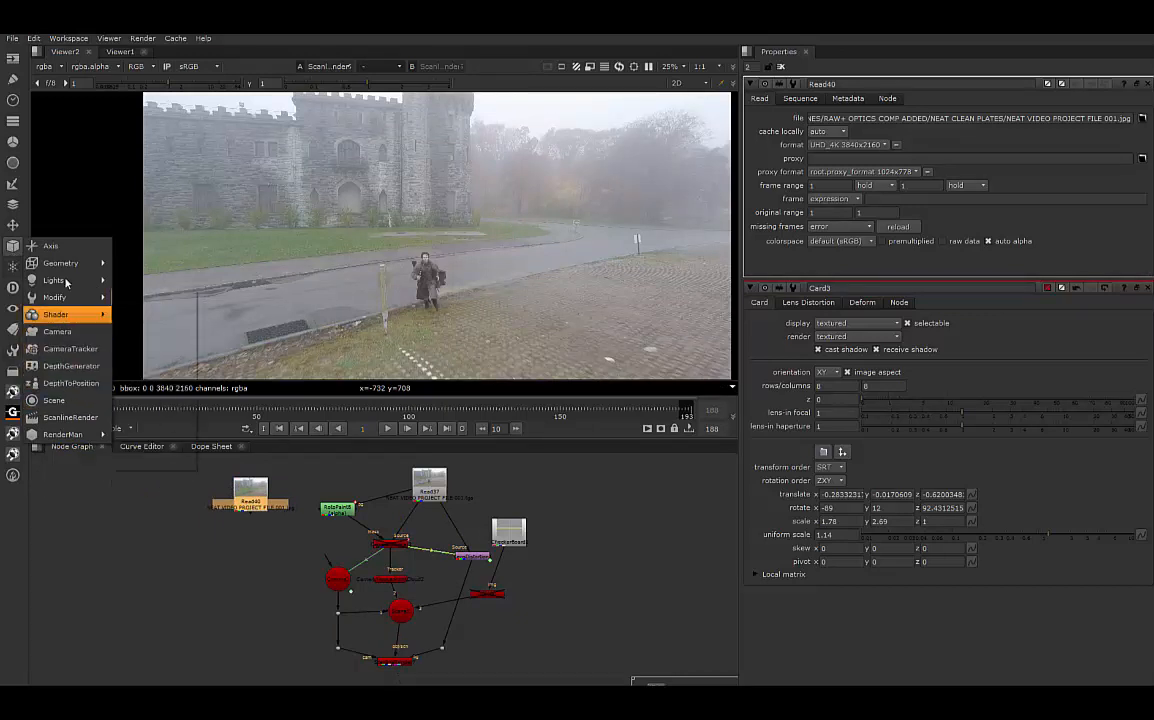
pyautogui.moveTo(66, 266)
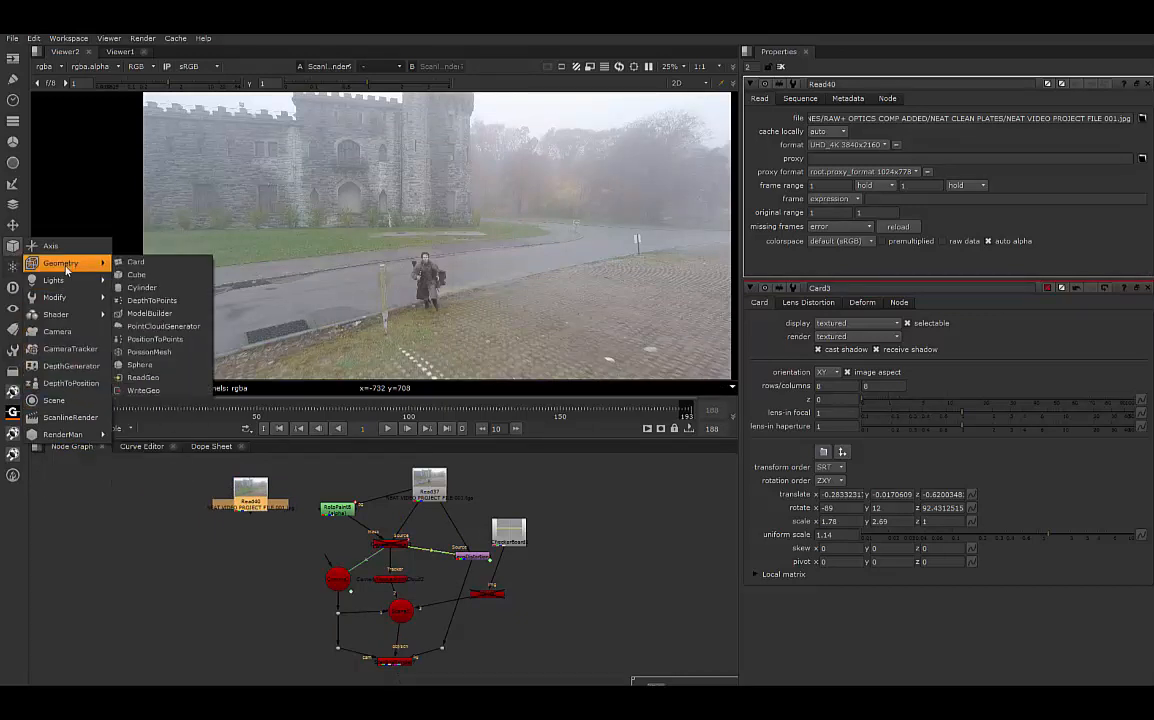
pyautogui.moveTo(68, 322)
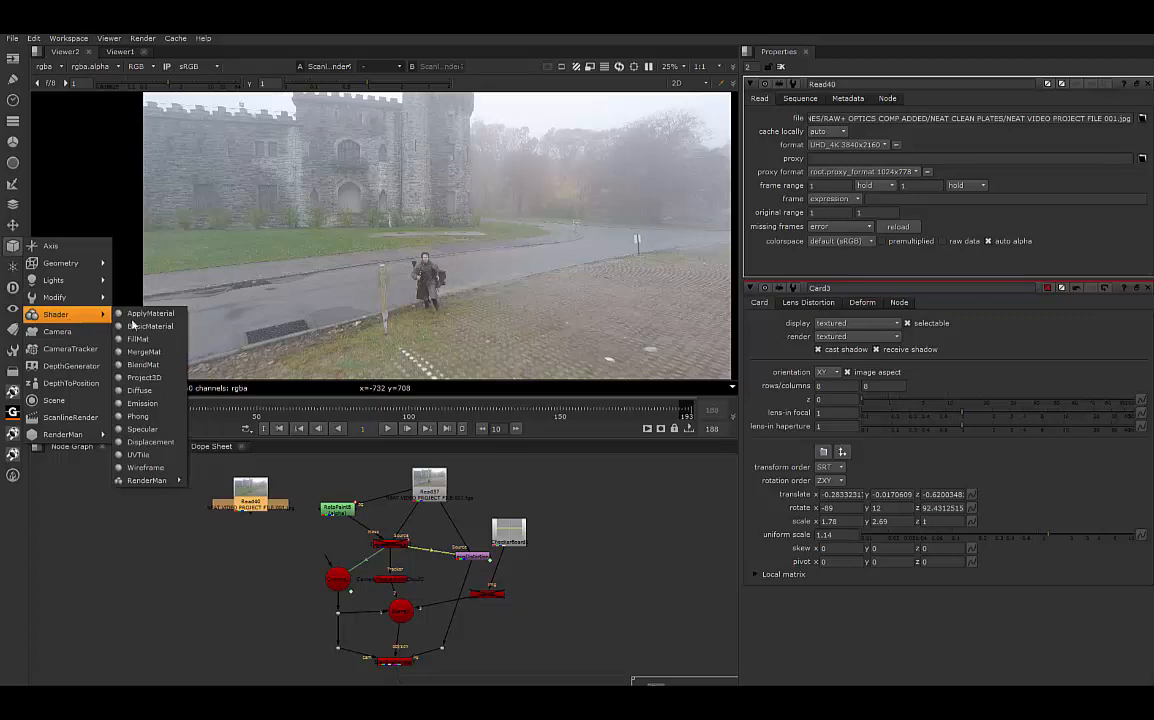
pyautogui.click(155, 383)
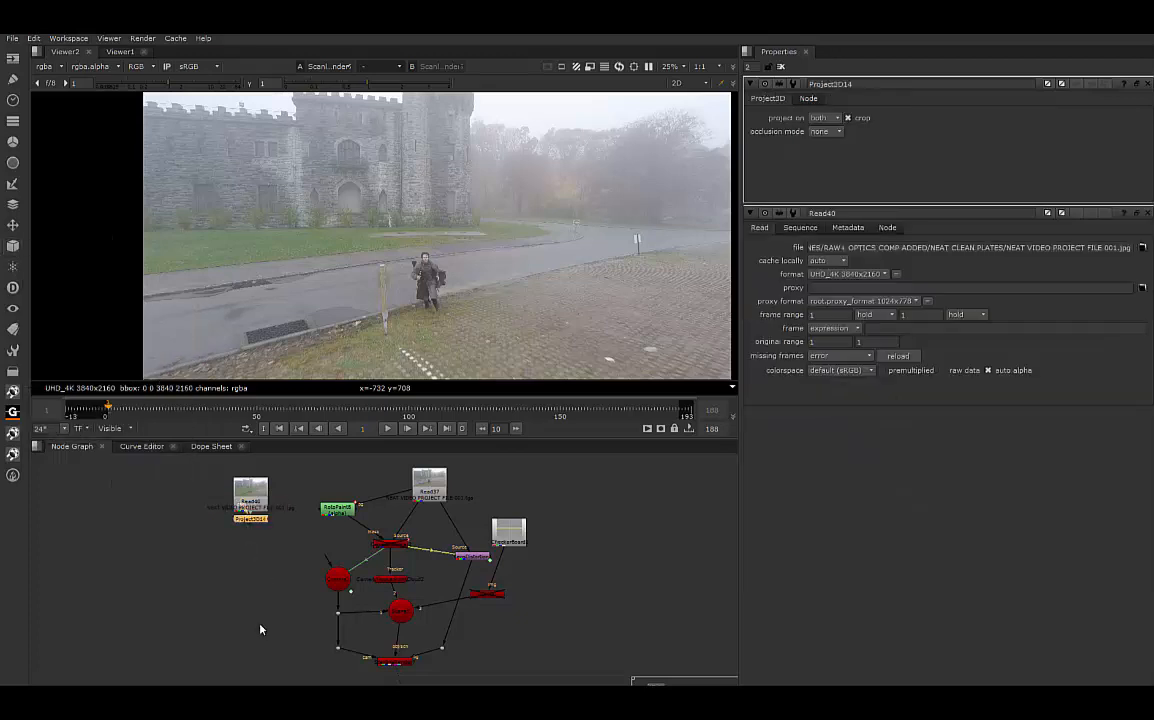
pyautogui.moveTo(254, 525); pyautogui.dragTo(275, 585)
pyautogui.scroll(3, 285, 581)
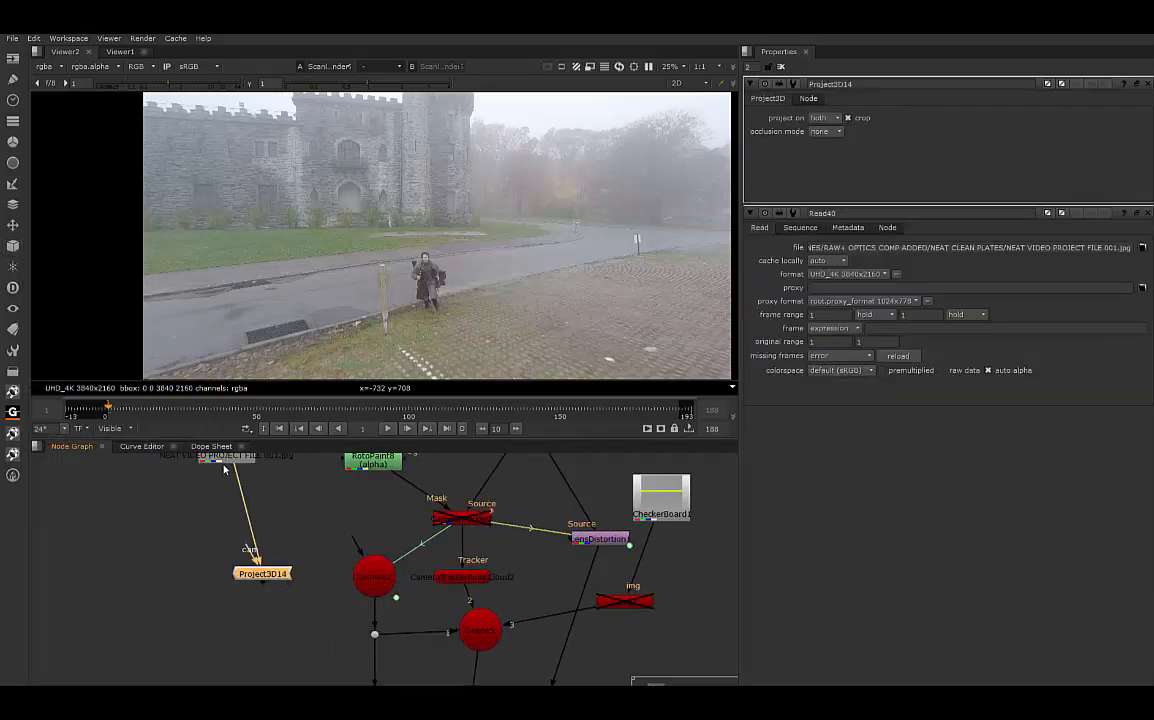
pyautogui.moveTo(228, 462); pyautogui.dragTo(288, 513)
pyautogui.moveTo(255, 566); pyautogui.dragTo(276, 580)
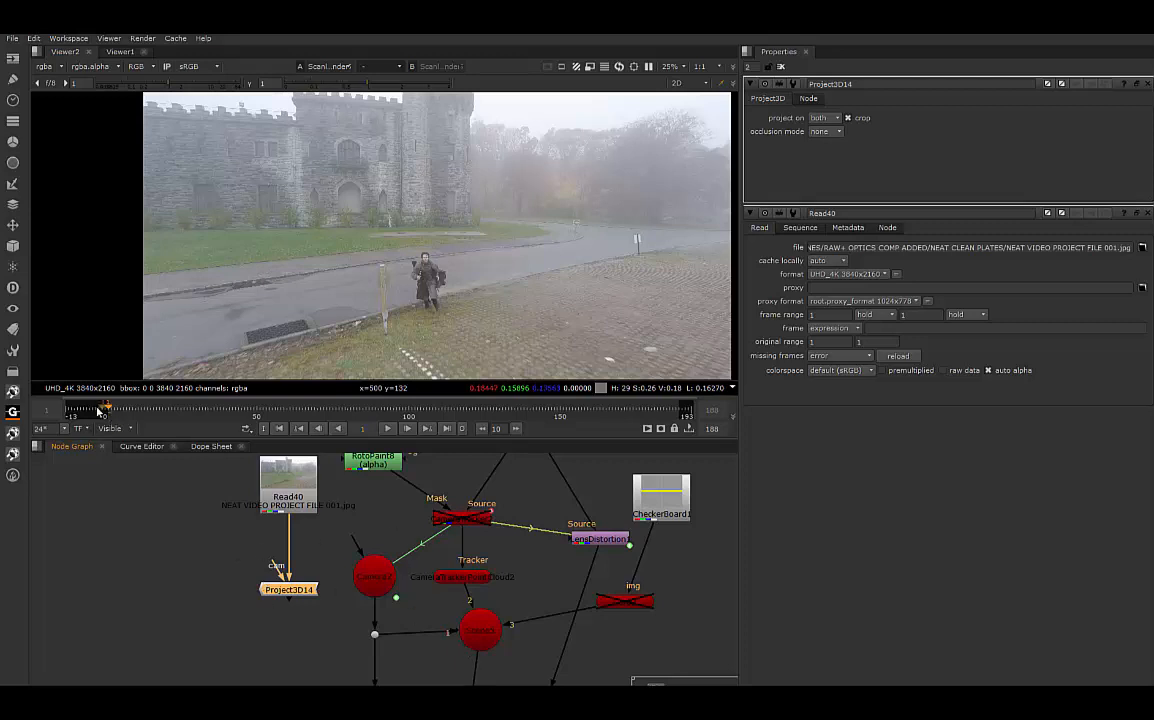
# Step: Duplicate Camera2, hide the expression arrows in the graph and bring the copy near the Project3D node
pyautogui.moveTo(537, 593); pyautogui.dragTo(546, 559, button='middle')
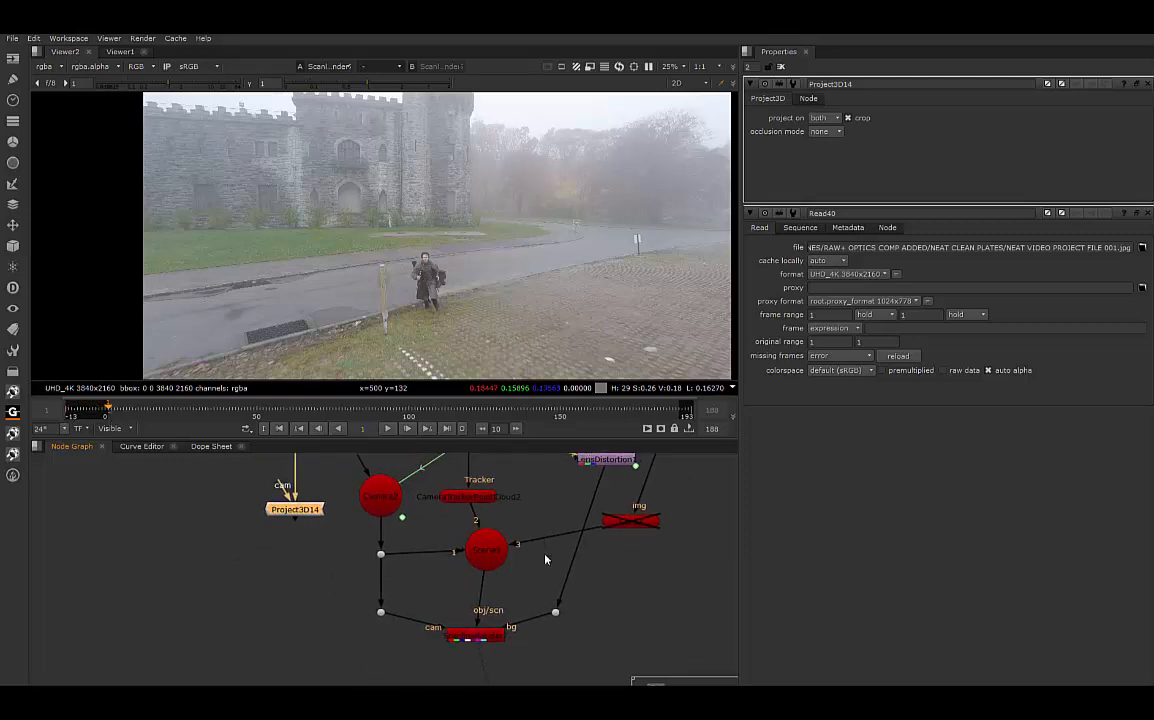
pyautogui.scroll(-1, 546, 559)
pyautogui.moveTo(410, 519); pyautogui.dragTo(425, 550, button='middle')
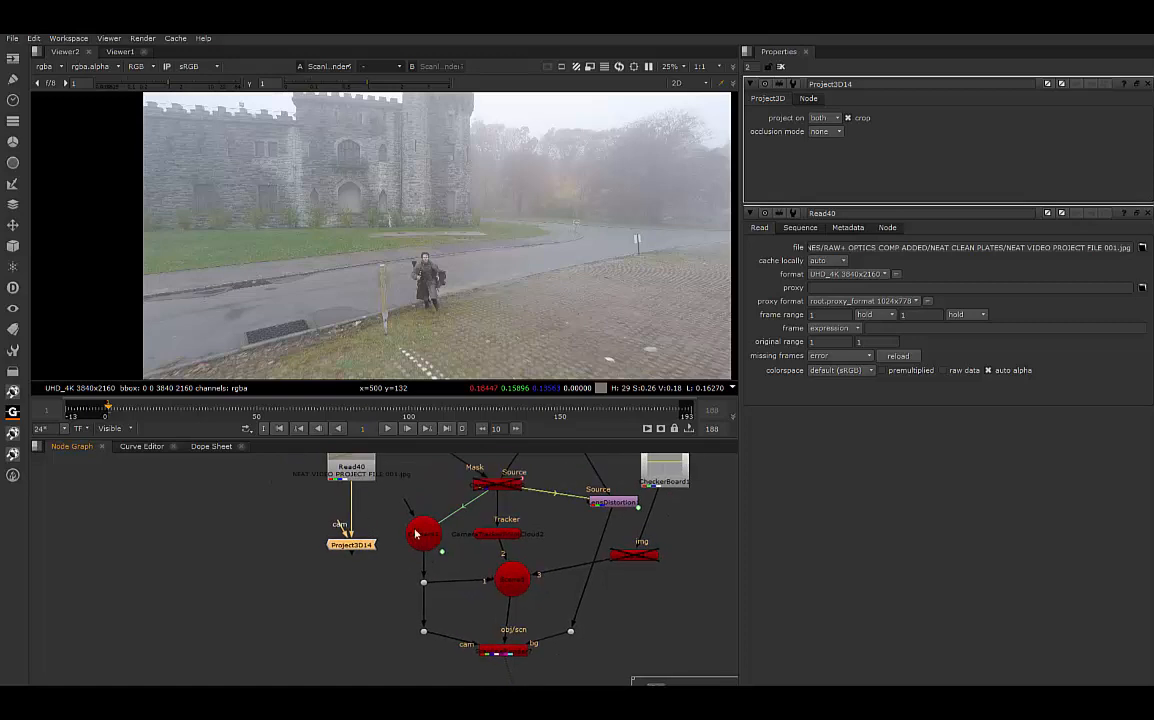
pyautogui.doubleClick(418, 534)
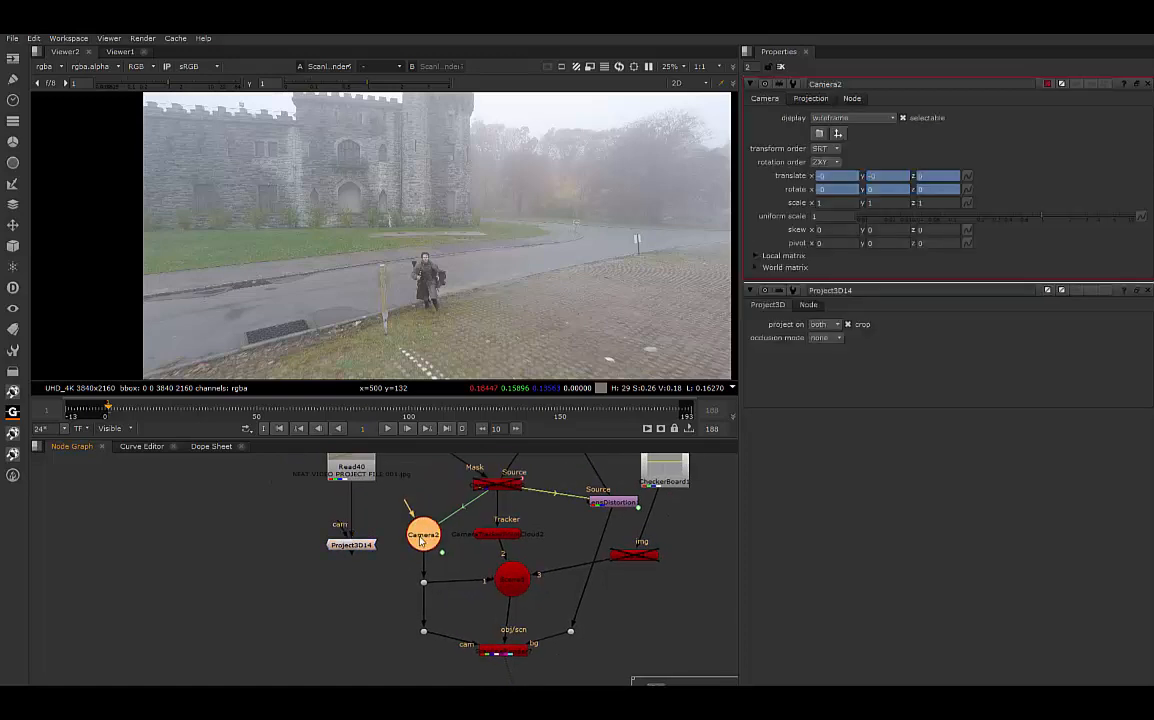
pyautogui.click(256, 600)
pyautogui.hotkey('ctrl', 'v')
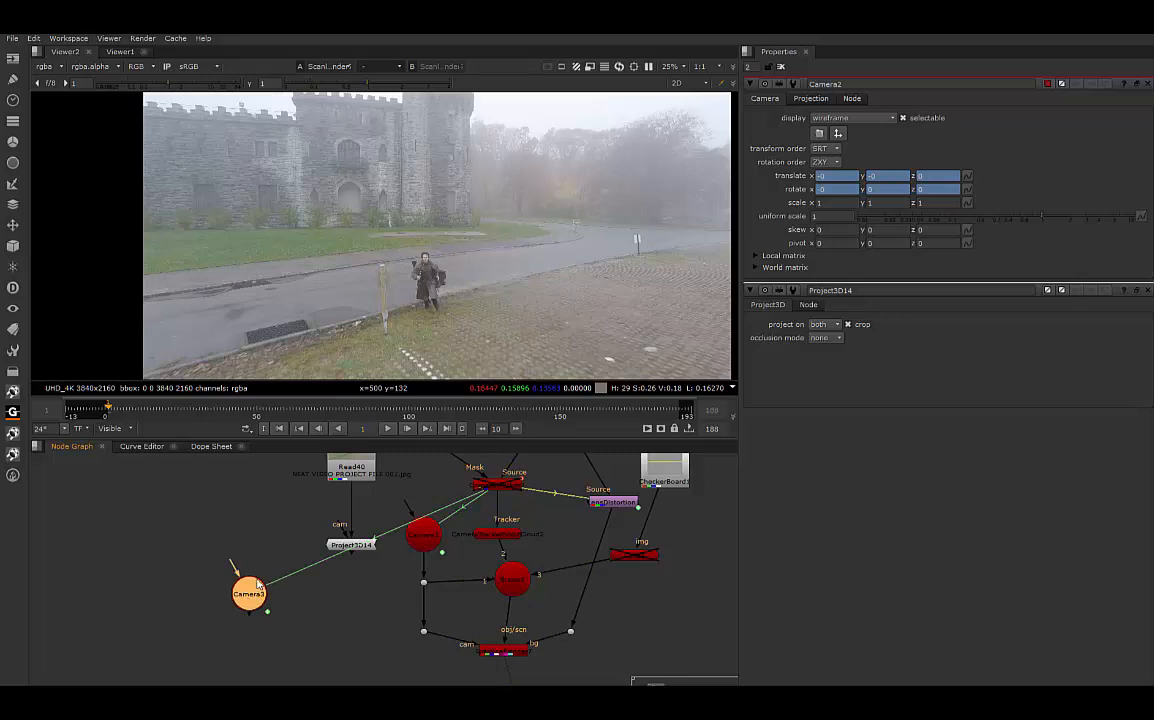
pyautogui.hotkey('alt', 'e')
pyautogui.moveTo(257, 590); pyautogui.dragTo(332, 591)
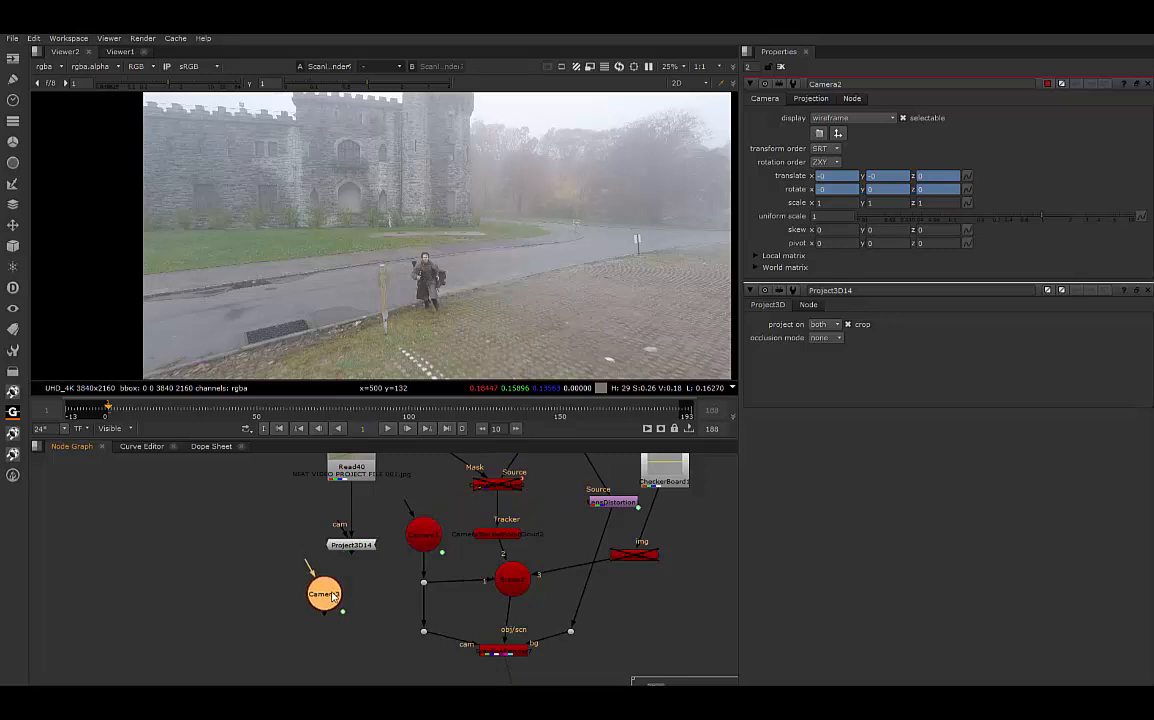
# Step: Open the copied camera's properties and place the copy directly below the Project3D node
pyautogui.doubleClick(331, 597)
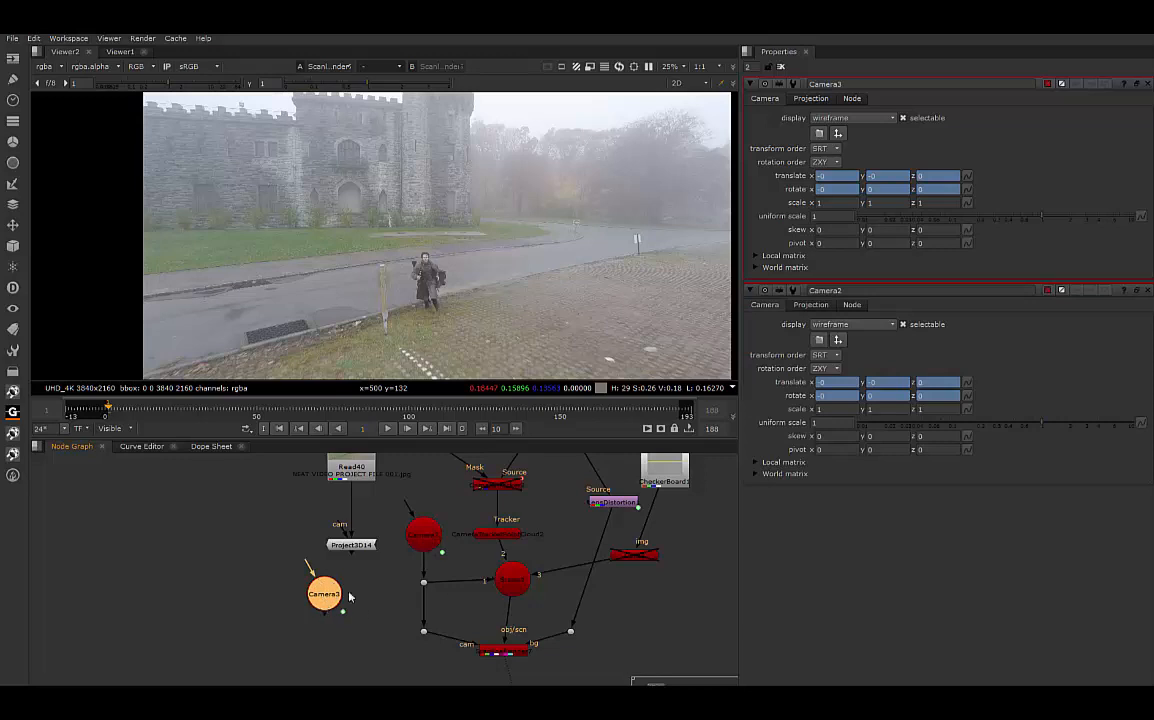
pyautogui.click(427, 540)
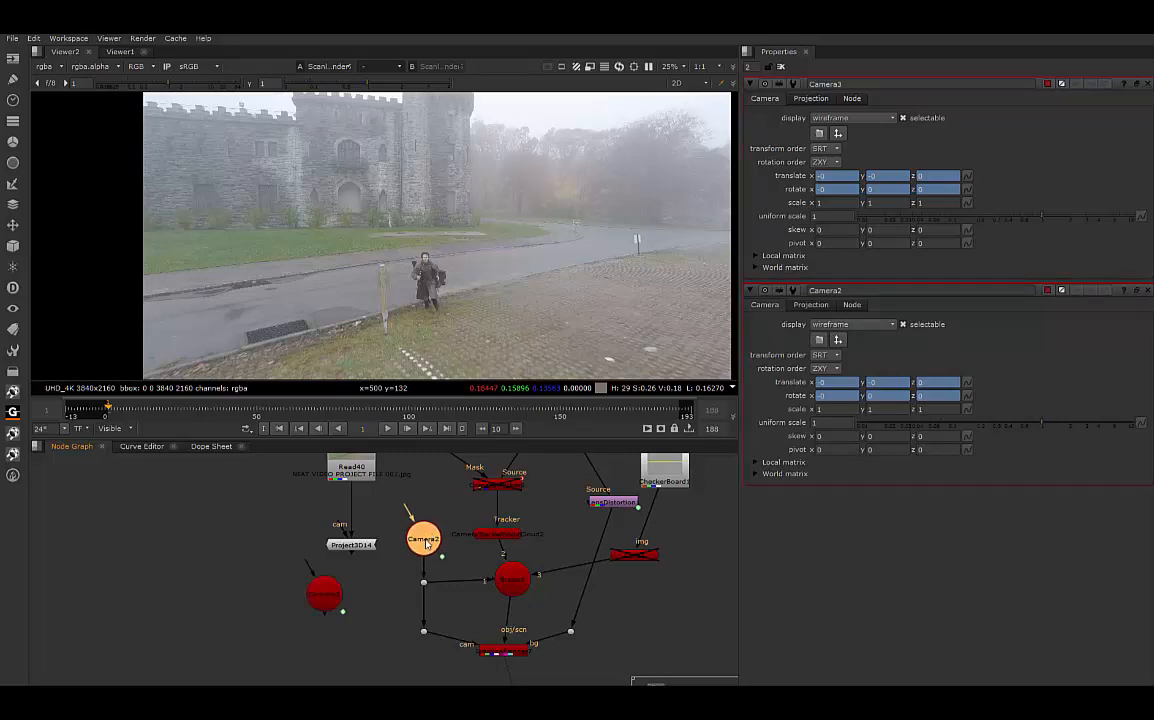
pyautogui.click(326, 600)
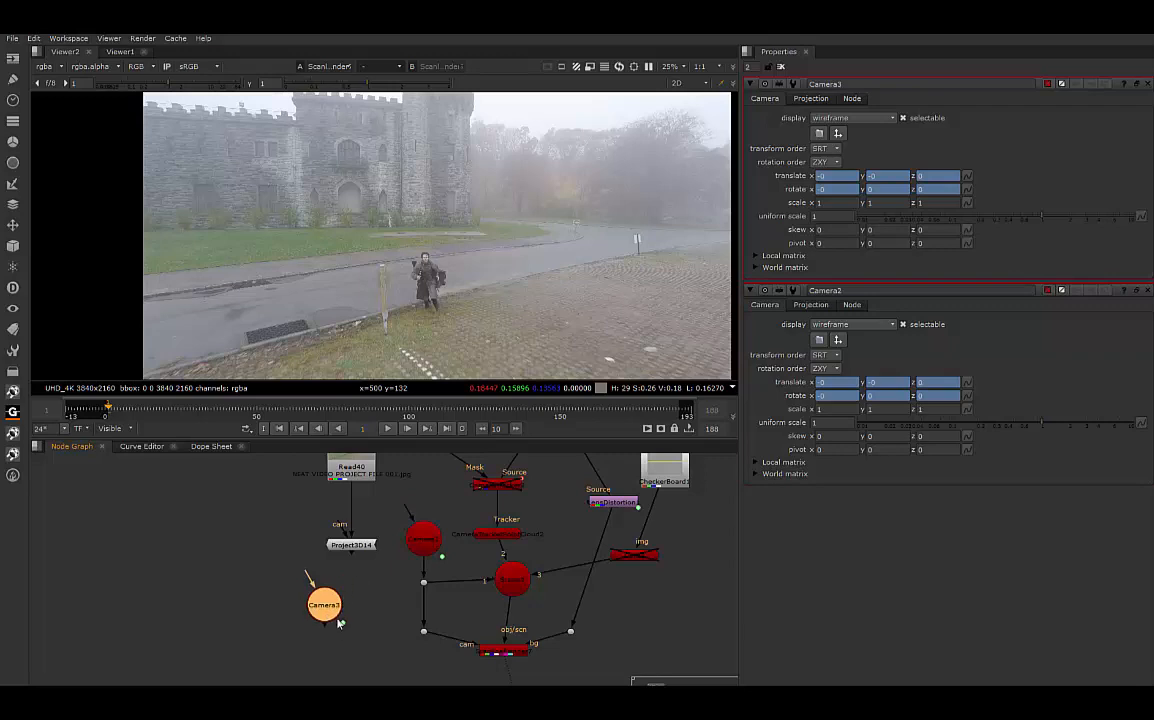
pyautogui.moveTo(332, 608)
pyautogui.mouseDown()
pyautogui.moveTo(401, 603)
pyautogui.moveTo(342, 594)
pyautogui.mouseUp()
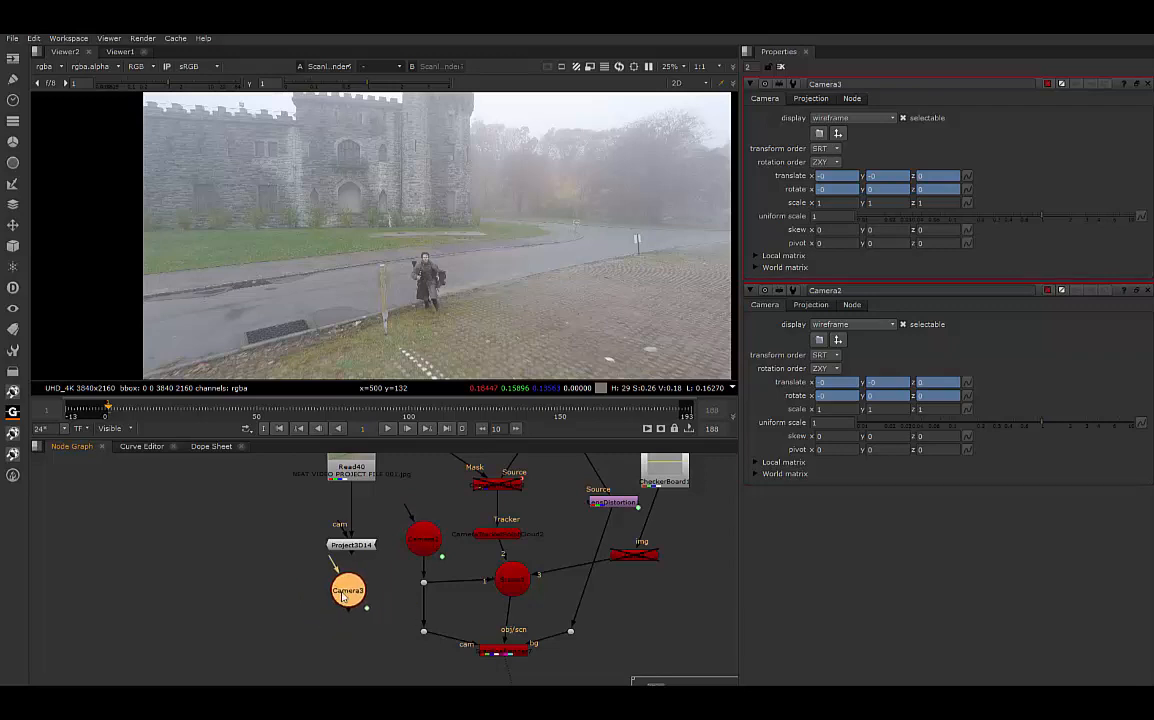
pyautogui.rightClick(370, 563)
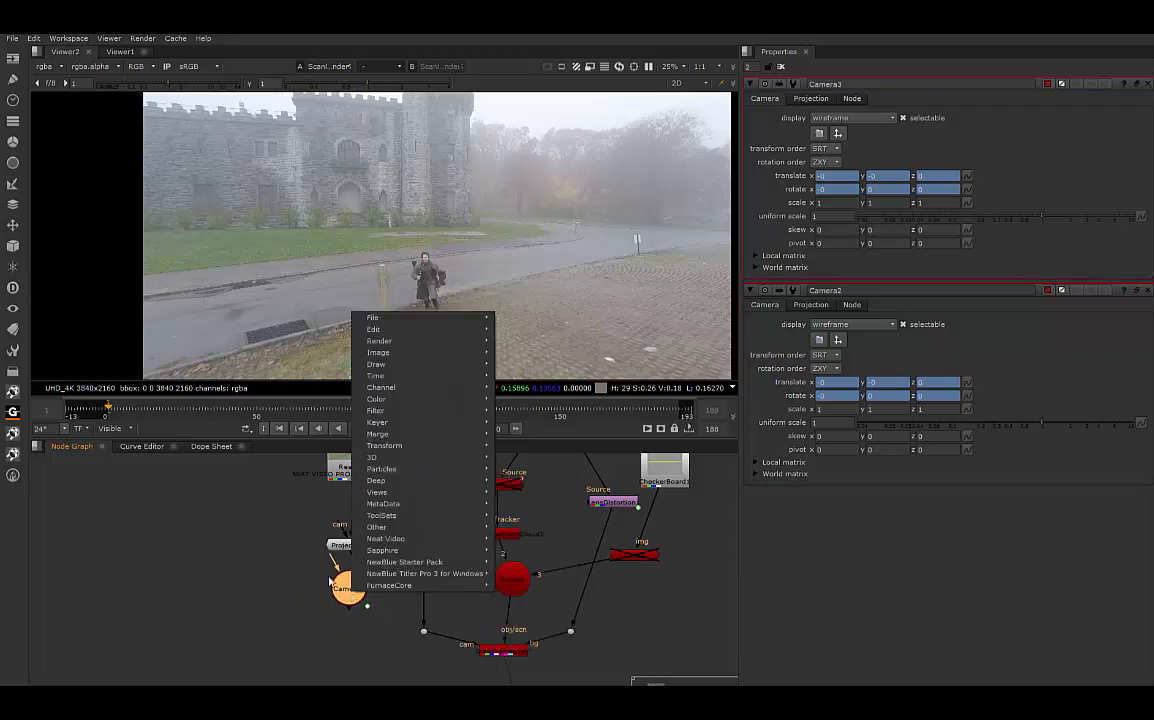
pyautogui.press('Escape')
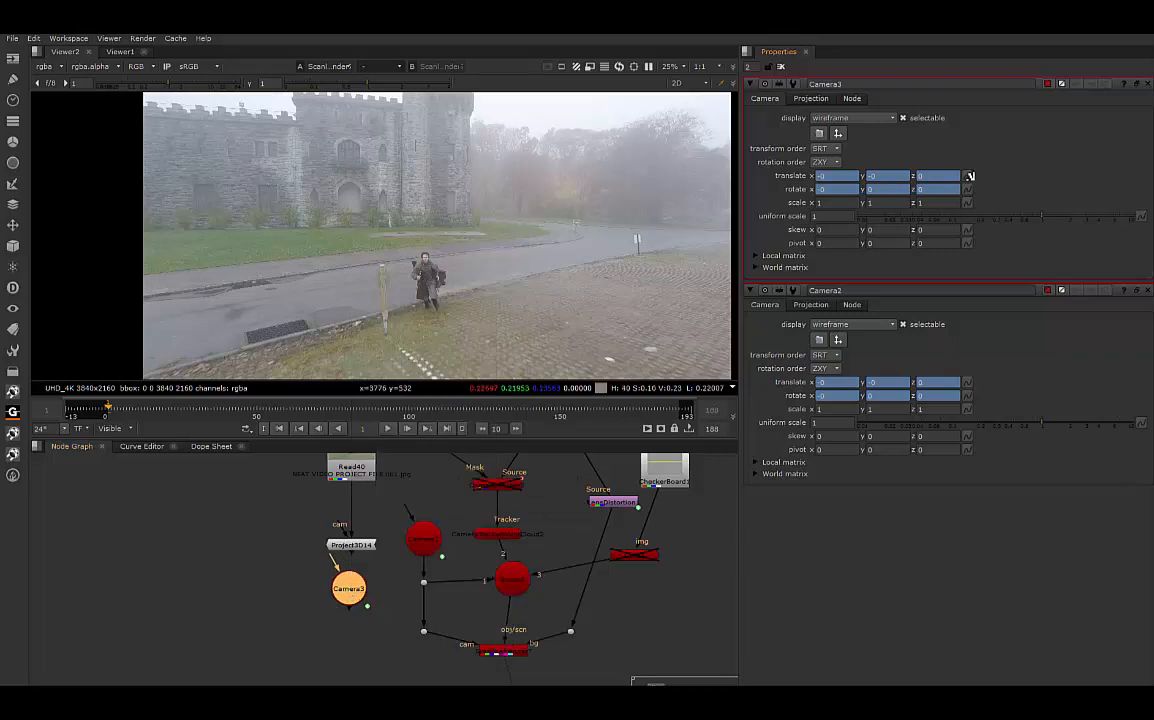
# Step: Remove the animation from the copied camera's translate and rotate values to freeze it at frame 1
pyautogui.click(969, 176)
pyautogui.click(912, 185)
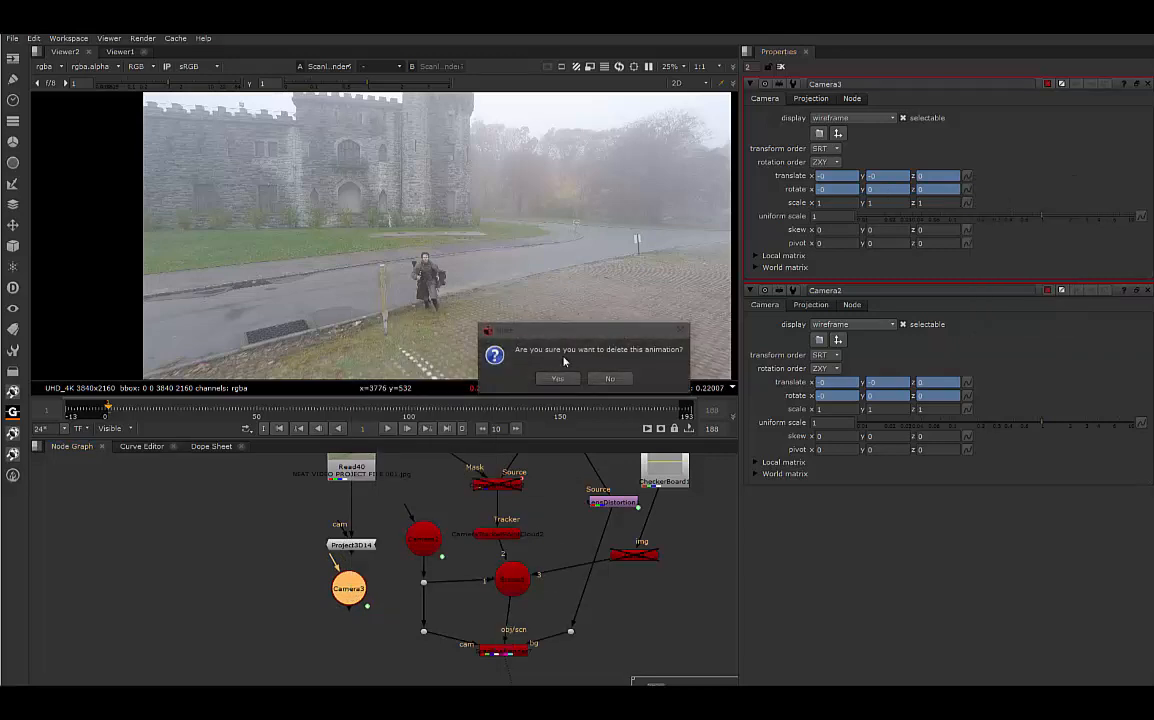
pyautogui.click(557, 378)
pyautogui.click(967, 189)
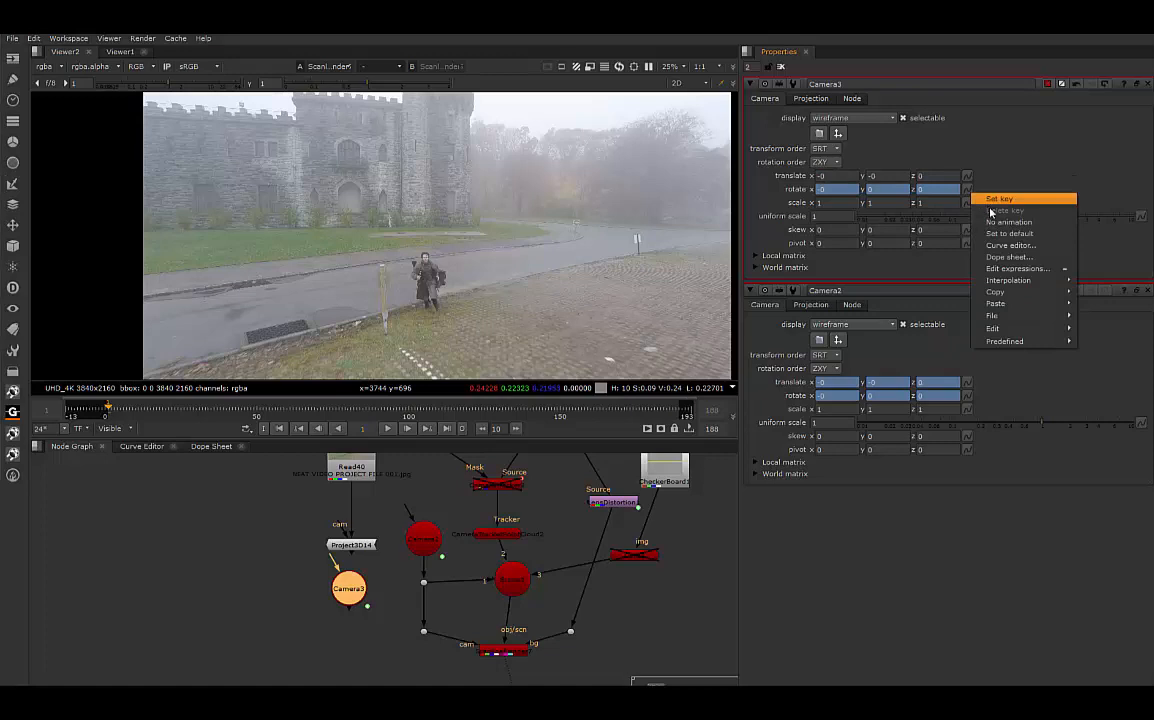
pyautogui.click(1005, 221)
pyautogui.click(557, 380)
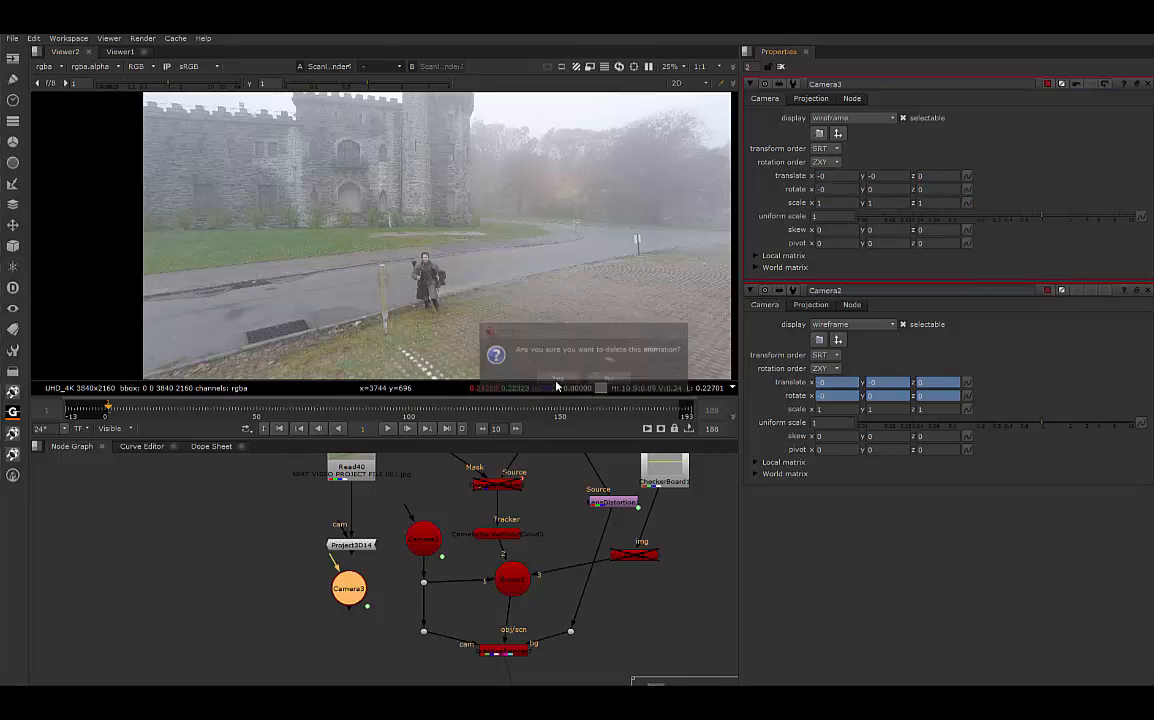
# Step: Connect the copied camera to the Project3D node's cam input and rename the camera CAM_1
pyautogui.moveTo(348, 597); pyautogui.dragTo(306, 588)
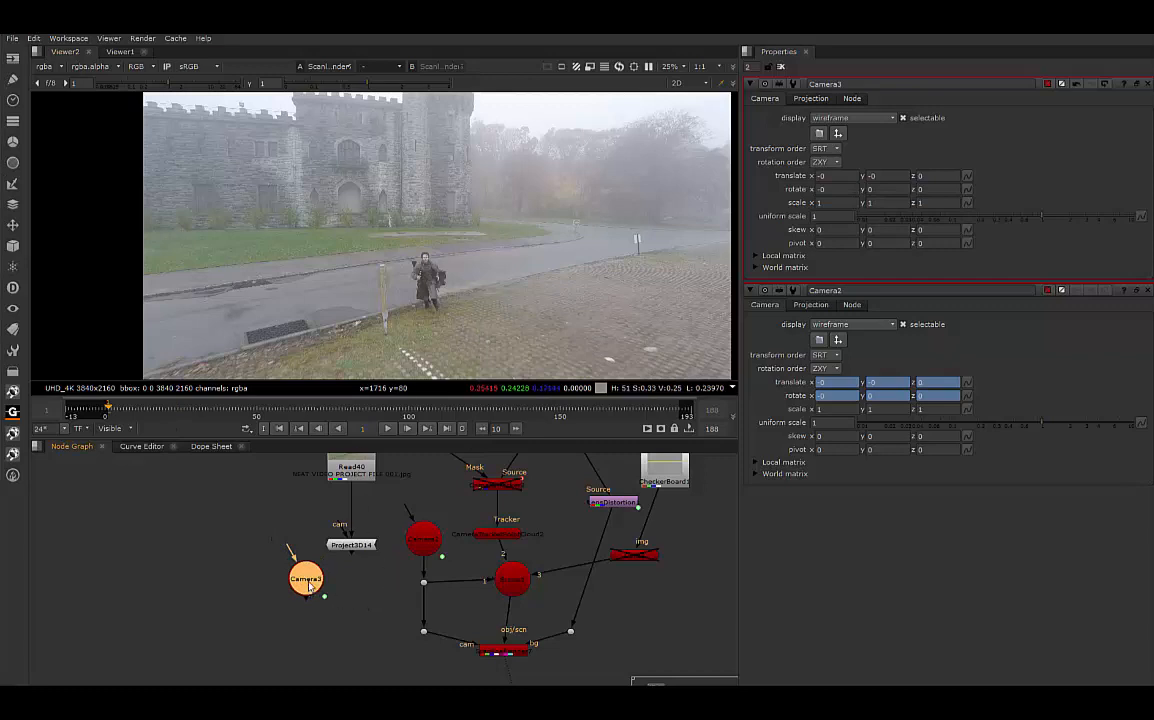
pyautogui.moveTo(303, 557); pyautogui.dragTo(316, 490)
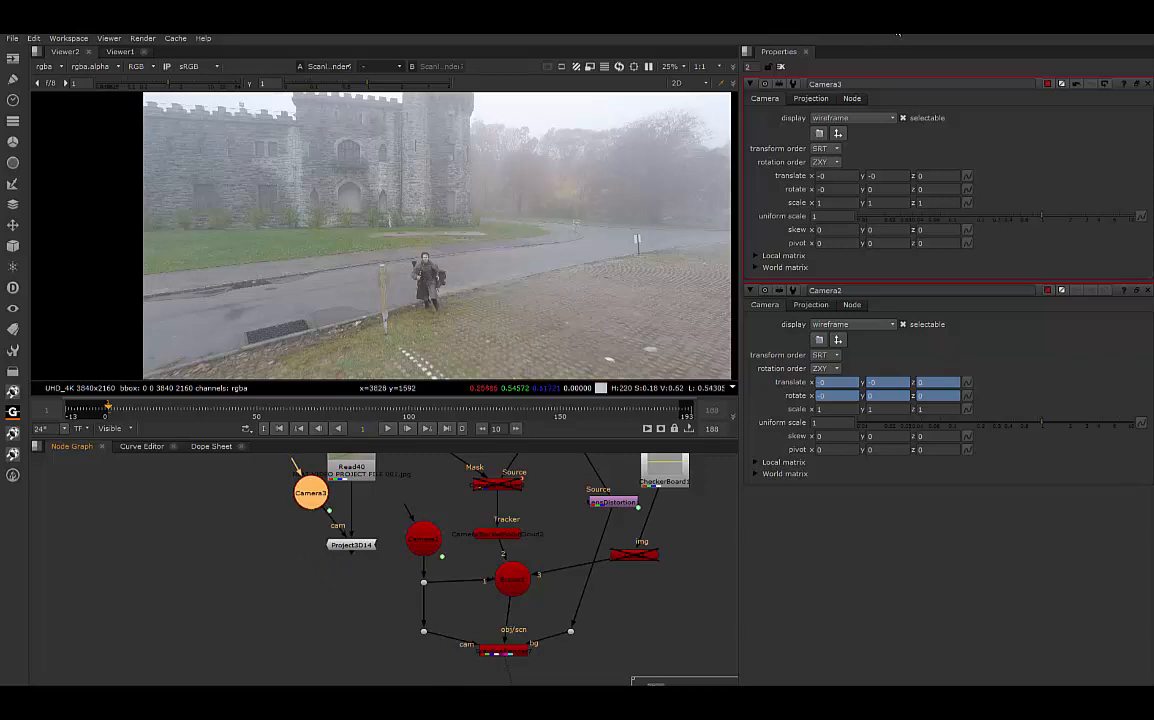
pyautogui.moveTo(850, 84); pyautogui.dragTo(795, 88)
pyautogui.write('CAM_1')
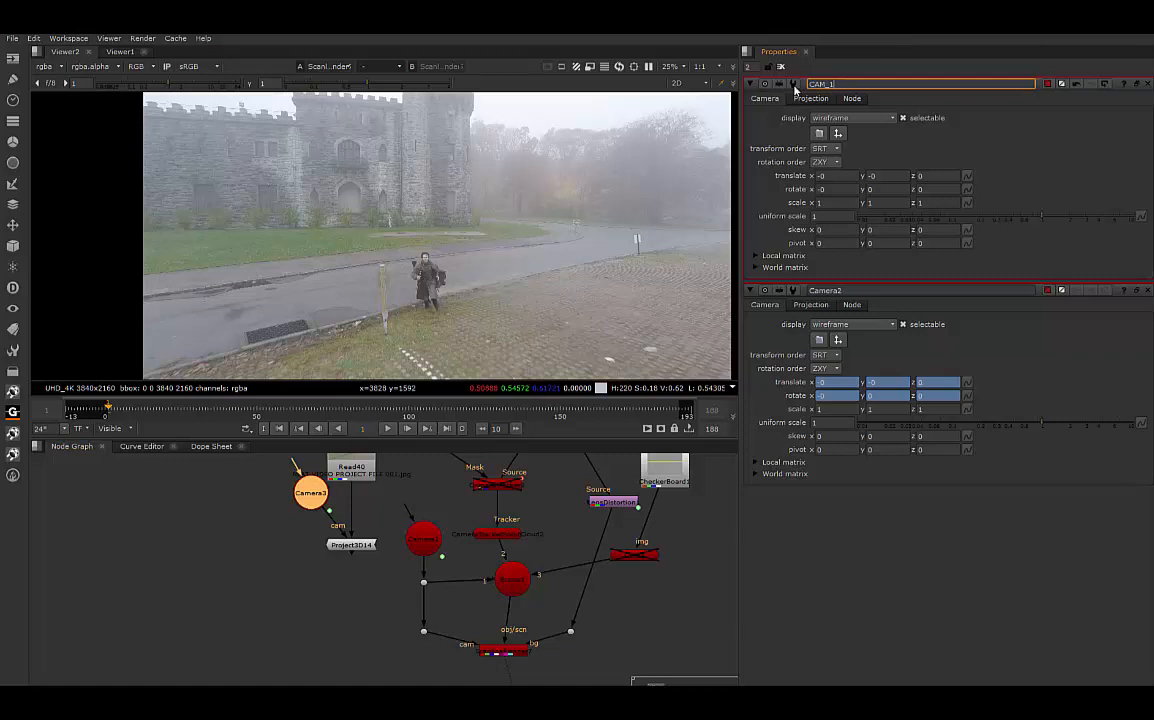
pyautogui.click(346, 598)
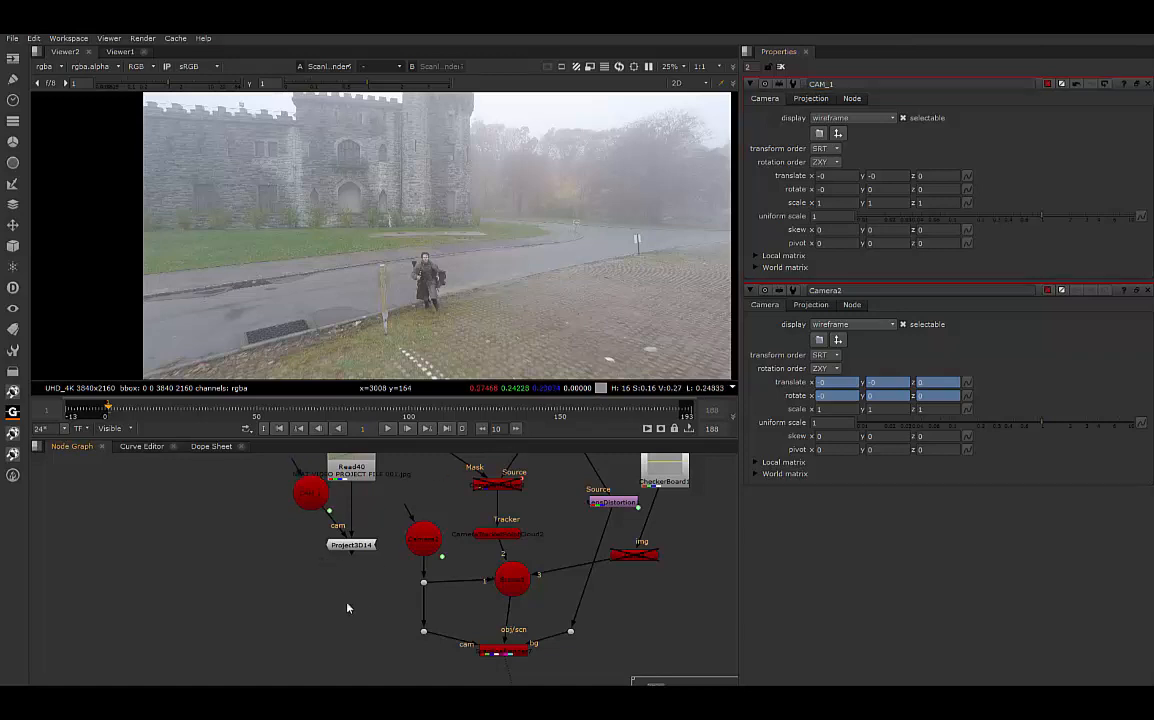
# Step: Feed Card3's img input from the Project3D node instead of the checkerboard, place the card beneath it and enable it
pyautogui.moveTo(343, 557); pyautogui.dragTo(352, 567)
pyautogui.moveTo(271, 650); pyautogui.dragTo(270, 646, button='middle')
pyautogui.moveTo(352, 565); pyautogui.dragTo(514, 595)
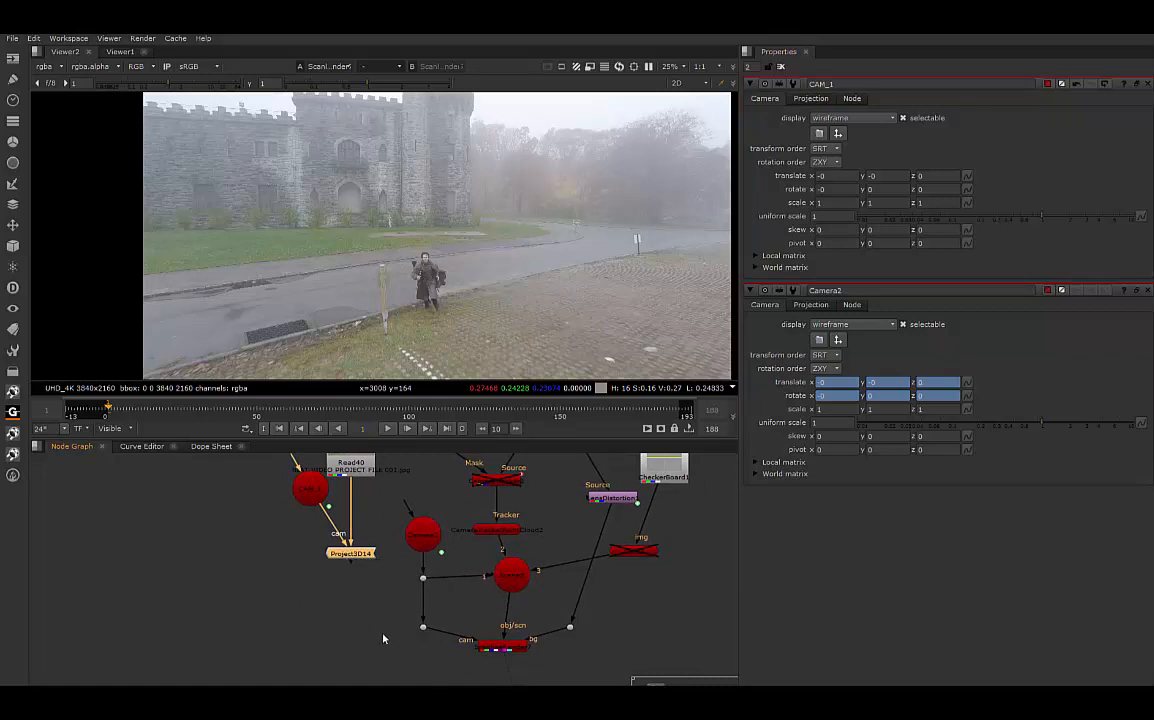
pyautogui.moveTo(383, 638); pyautogui.dragTo(389, 667, button='middle')
pyautogui.click(644, 580)
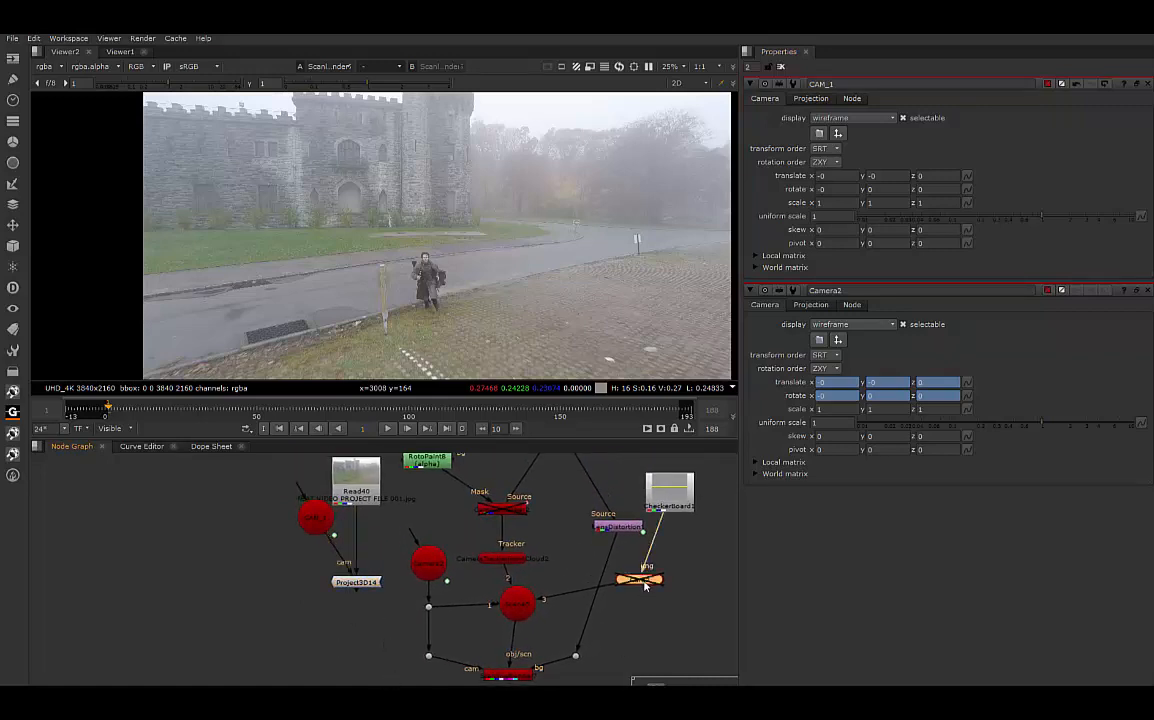
pyautogui.moveTo(645, 585); pyautogui.dragTo(674, 622)
pyautogui.moveTo(672, 530); pyautogui.dragTo(698, 564)
pyautogui.moveTo(648, 624); pyautogui.dragTo(356, 582)
pyautogui.press('d')
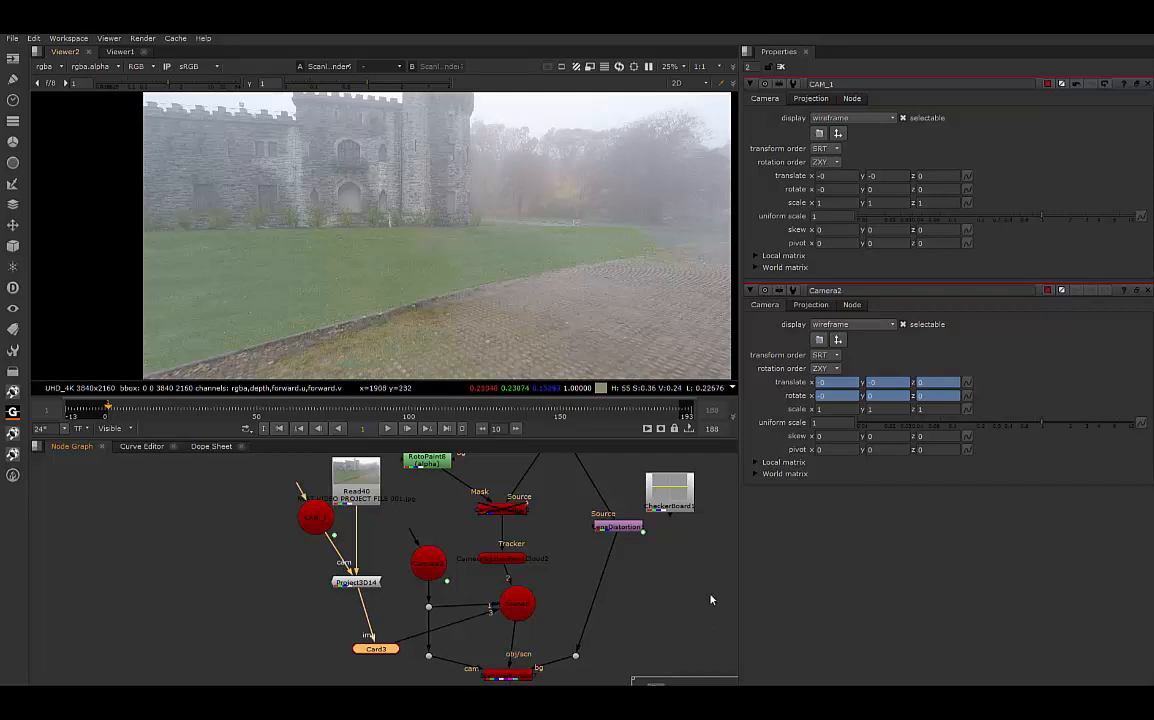
# Step: Display the Read40 clean plate in the viewer to compare it with the projected render
pyautogui.moveTo(712, 600); pyautogui.dragTo(712, 528, button='middle')
pyautogui.scroll(-1, 712, 527)
pyautogui.moveTo(389, 585); pyautogui.dragTo(394, 638, button='middle')
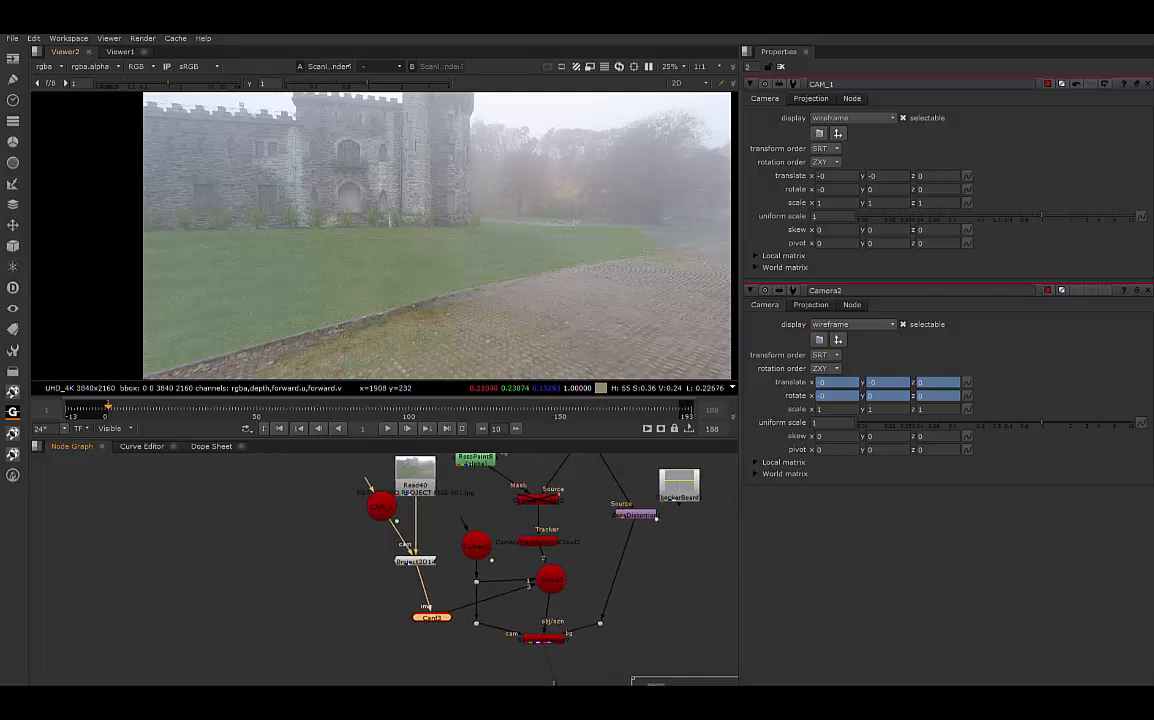
pyautogui.click(415, 474)
pyautogui.press('1')
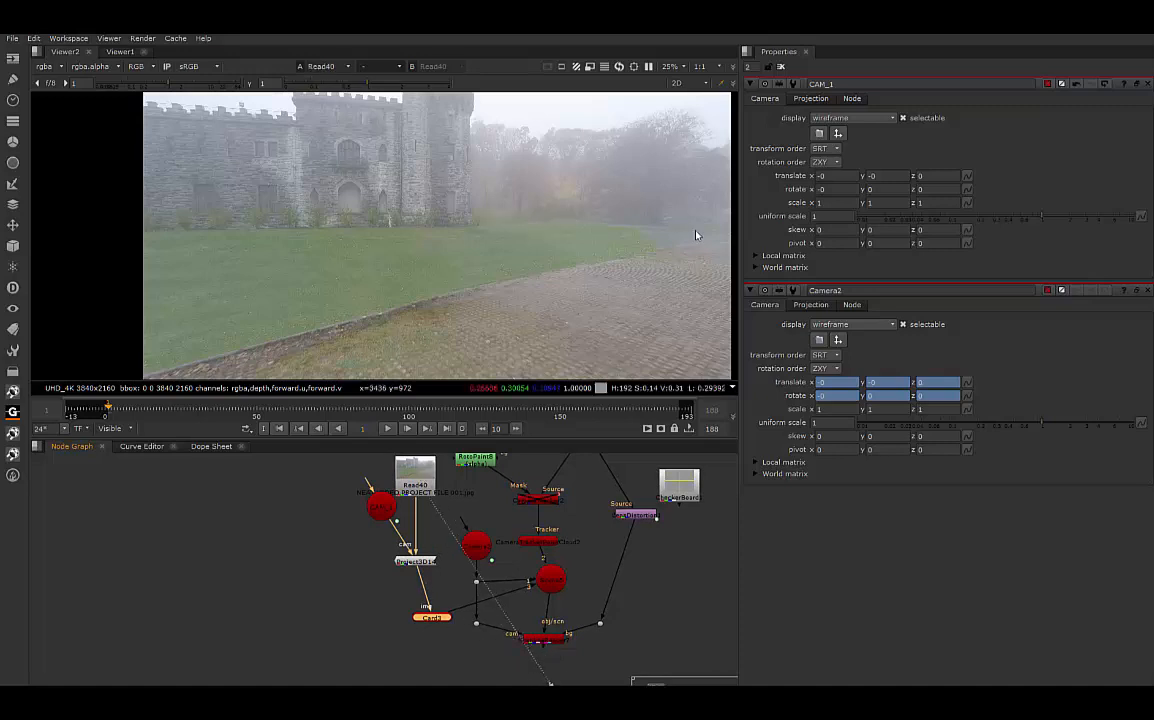
pyautogui.moveTo(437, 507); pyautogui.dragTo(412, 469)
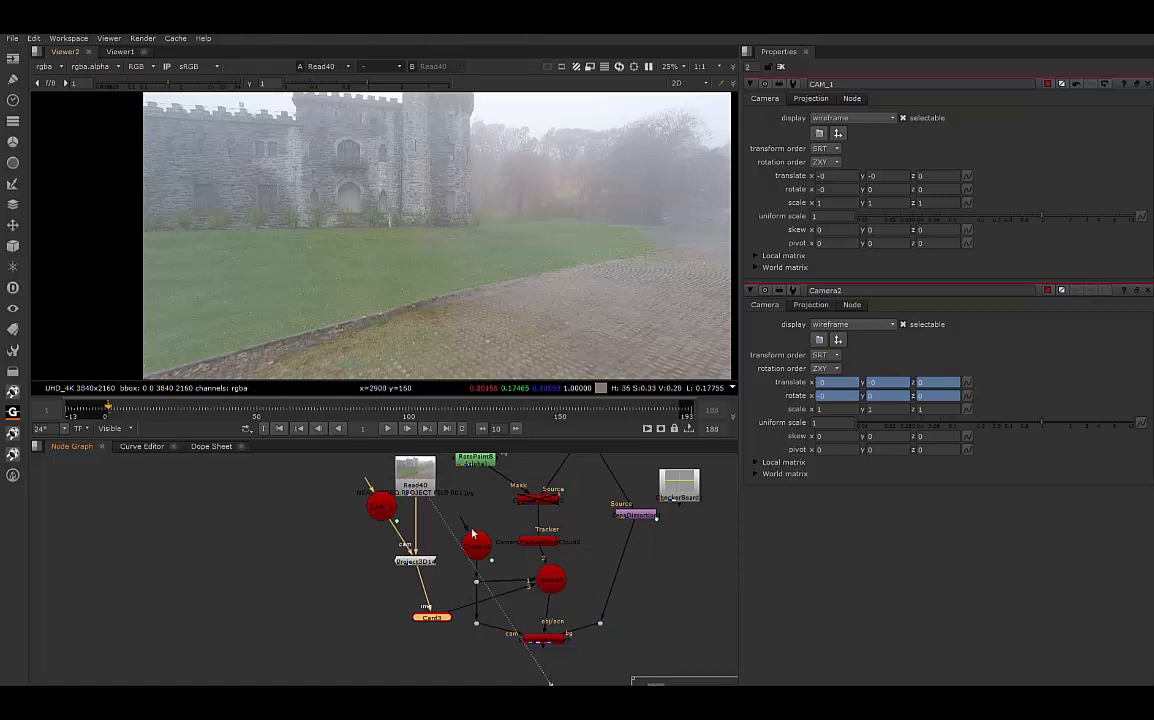
# Step: Display the ScanlineRender output and play and scrub from frame 1 to frame 22 to examine the projected ground
pyautogui.click(401, 474)
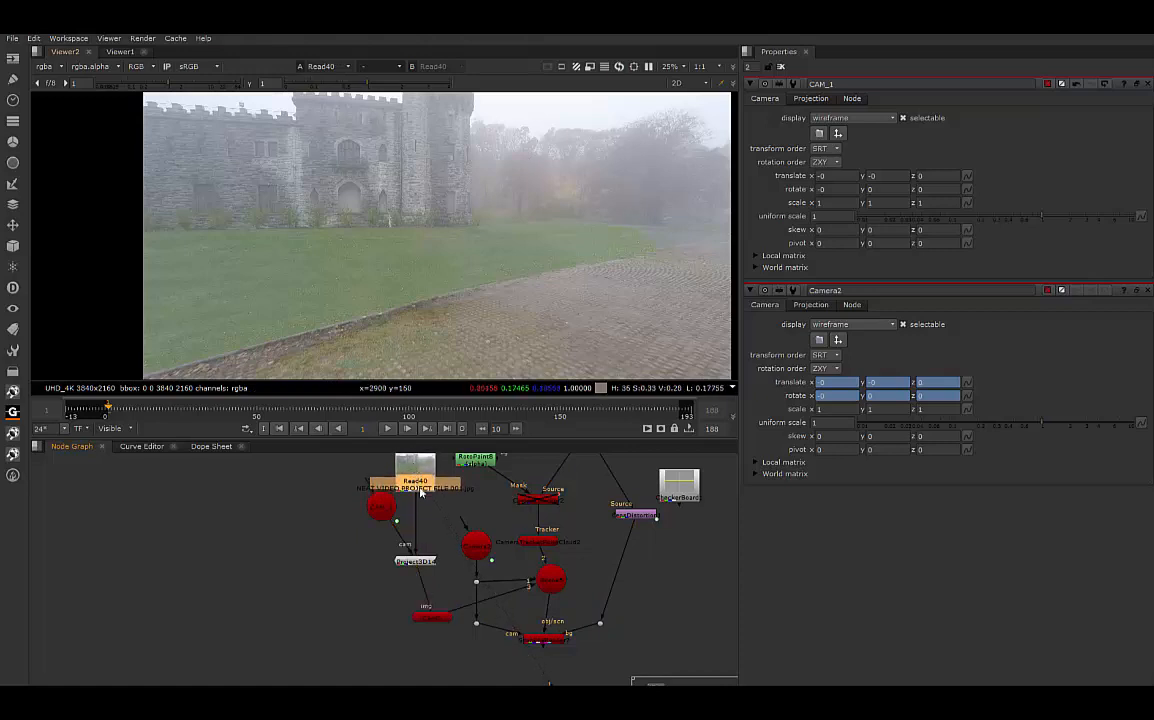
pyautogui.moveTo(433, 505); pyautogui.dragTo(552, 641)
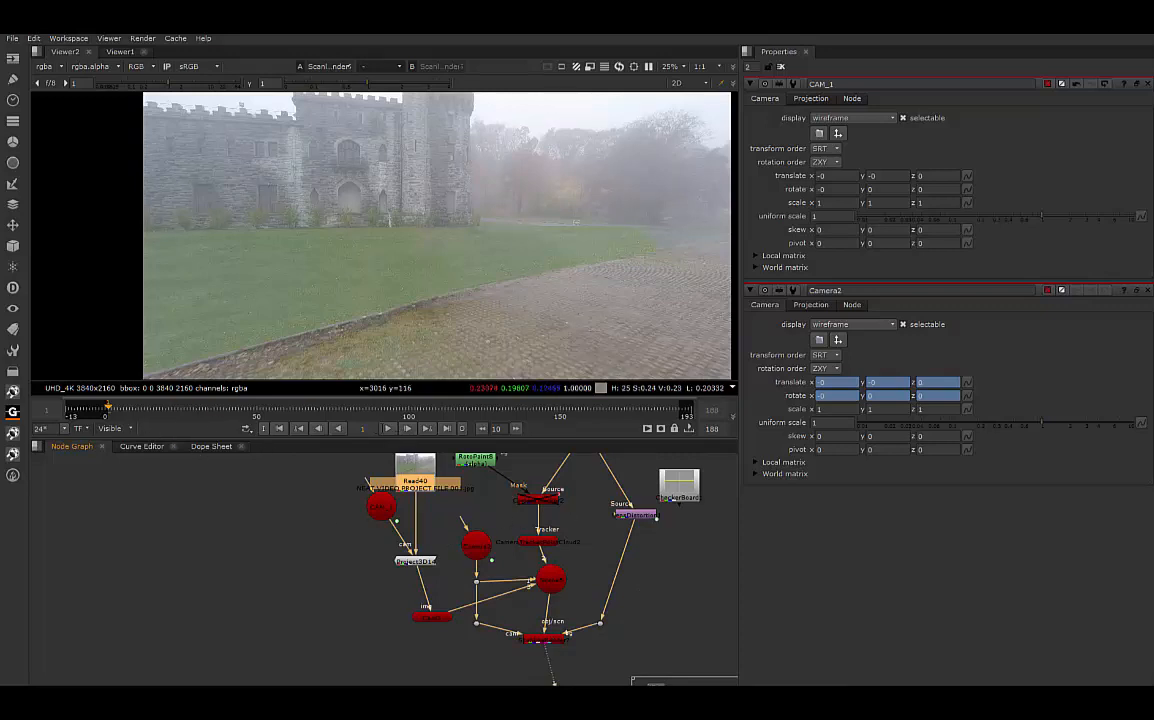
pyautogui.click(385, 429)
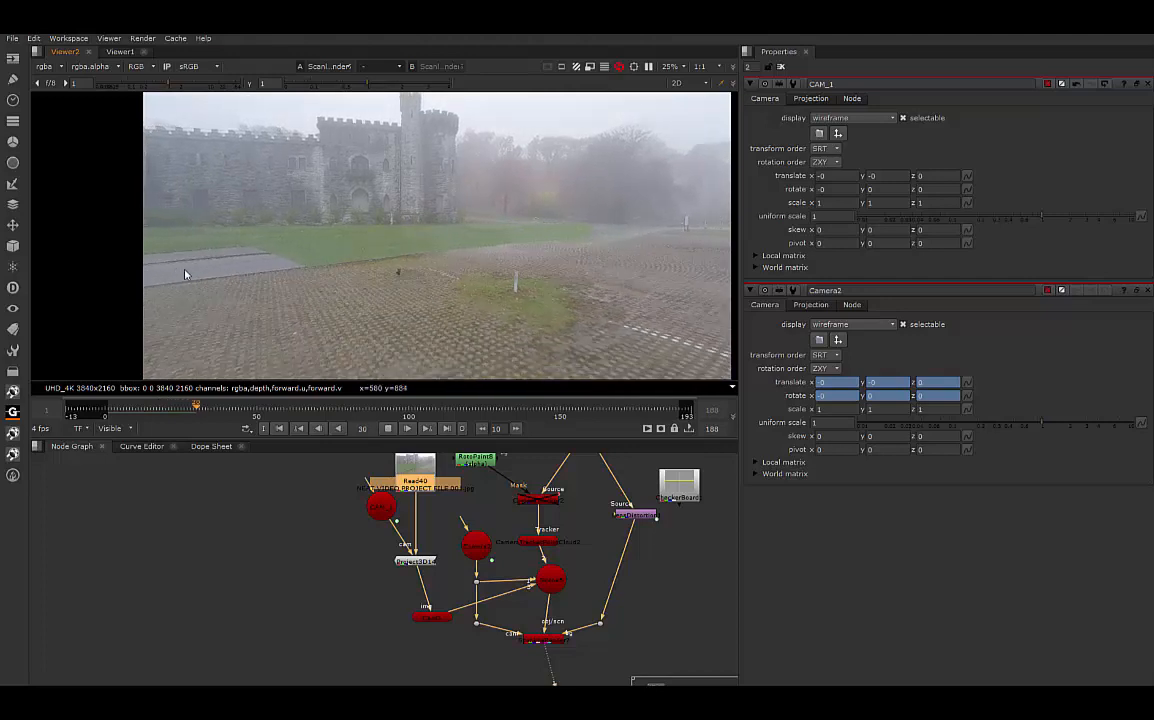
pyautogui.click(389, 430)
pyautogui.moveTo(226, 408); pyautogui.dragTo(174, 408)
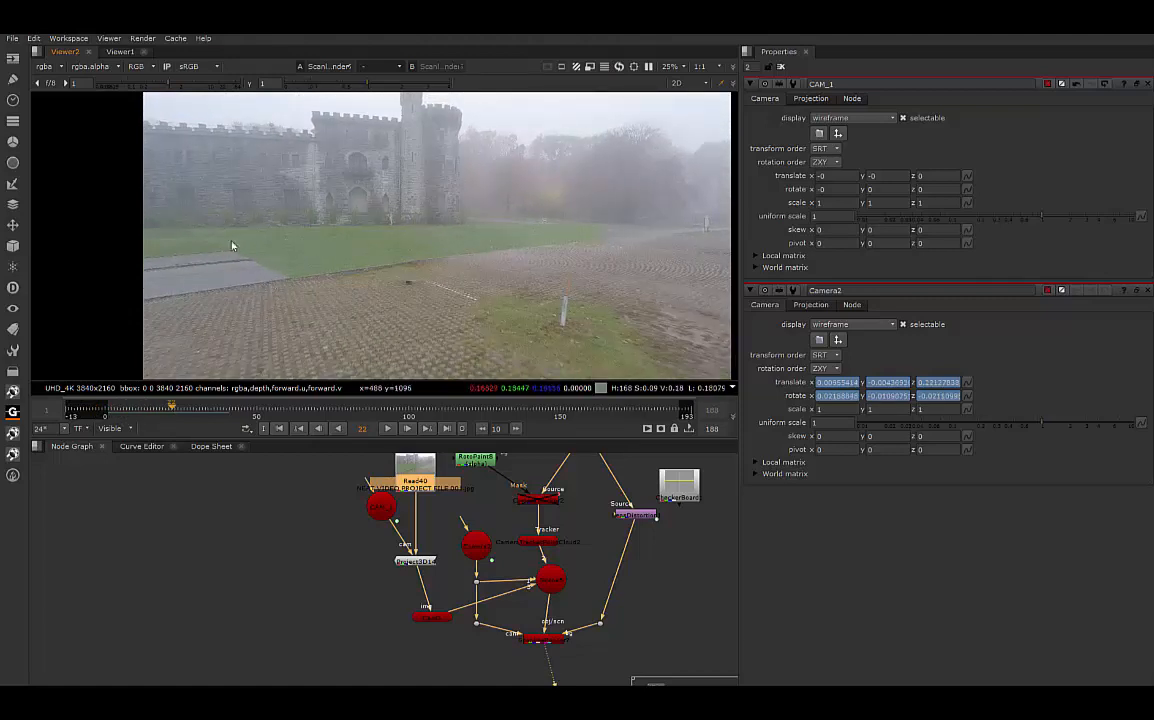
# Step: Go to frame 90 and place the 4K 90 FRAME.jpg clean plate beside the CAM_1 projection nodes
pyautogui.moveTo(174, 410); pyautogui.dragTo(380, 414)
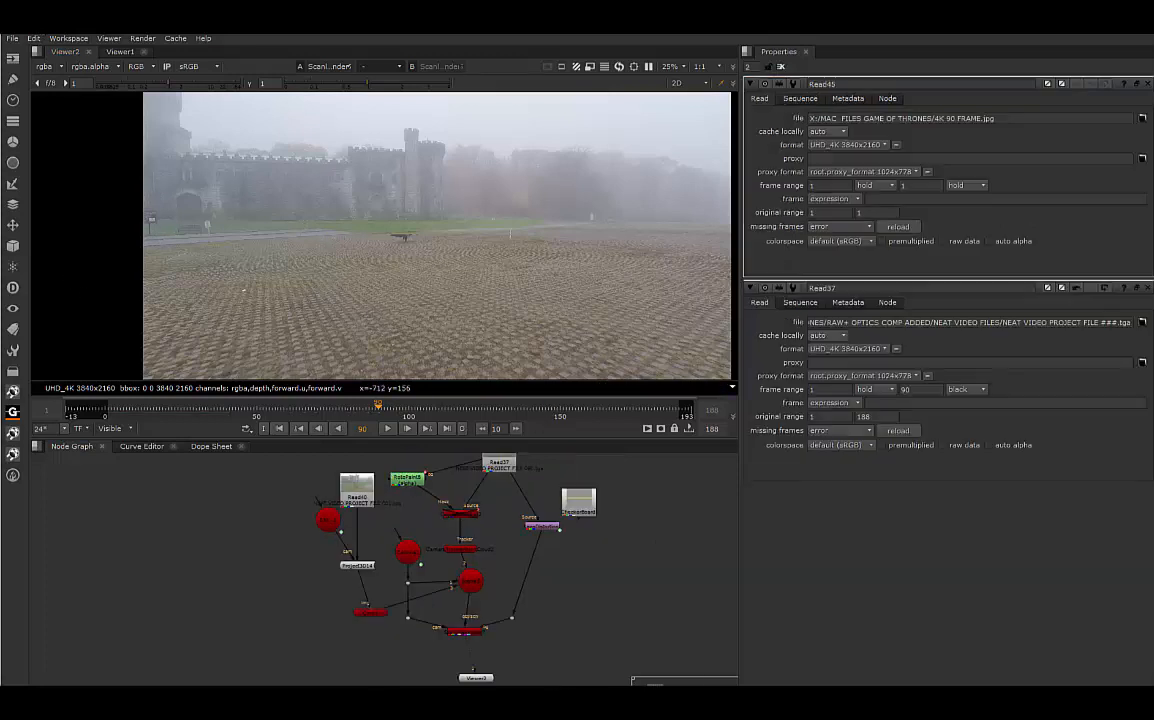
pyautogui.moveTo(577, 574); pyautogui.dragTo(479, 550, button='middle')
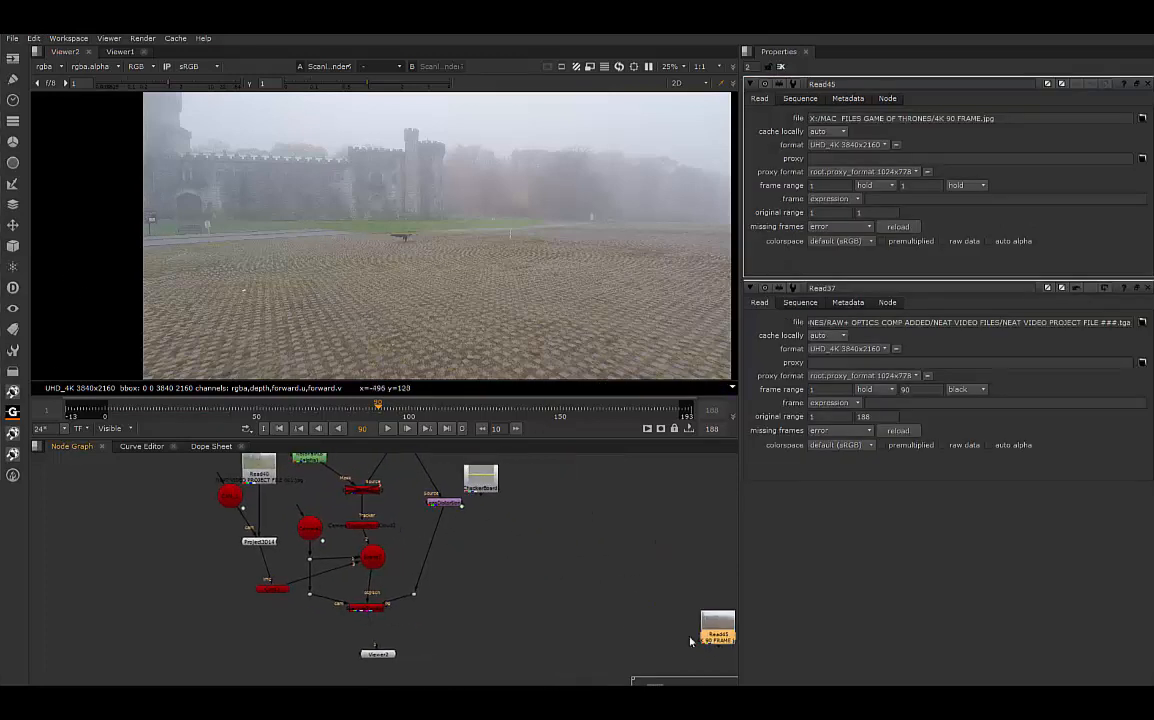
pyautogui.moveTo(725, 635); pyautogui.dragTo(555, 576)
pyautogui.moveTo(578, 610); pyautogui.dragTo(641, 636, button='middle')
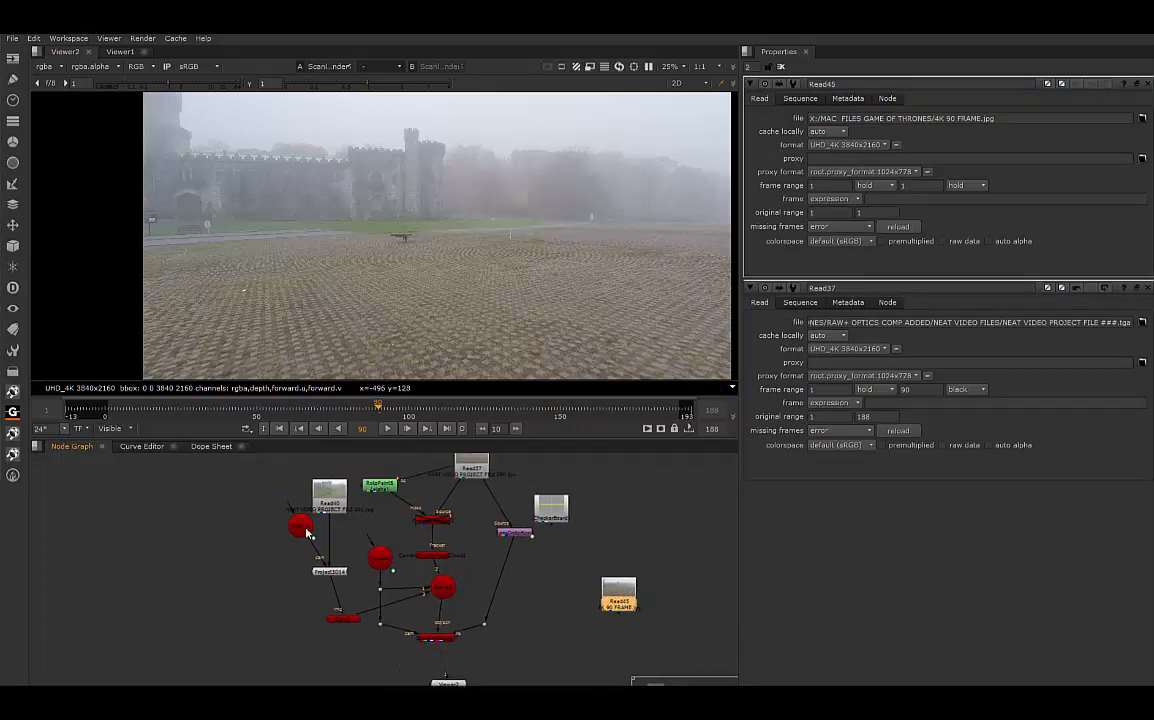
pyautogui.moveTo(618, 597); pyautogui.dragTo(244, 502)
pyautogui.moveTo(228, 589); pyautogui.dragTo(240, 585, button='middle')
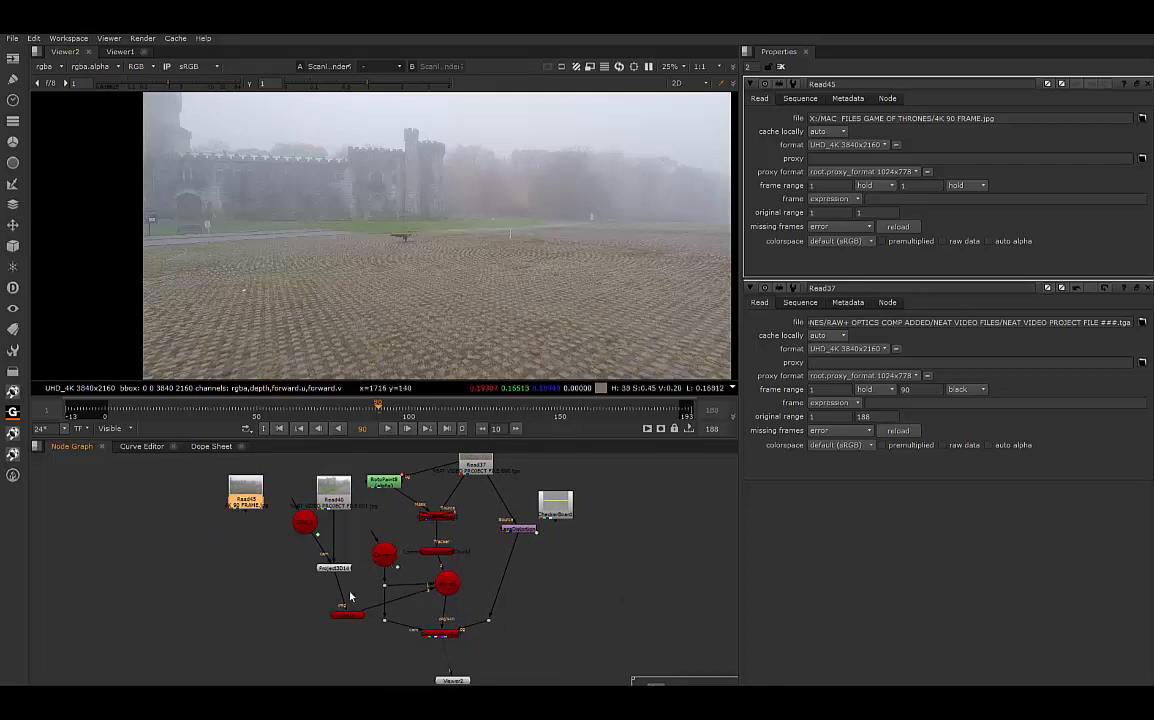
# Step: Duplicate the tracked Camera2 next to the first projection setup and open the copy's properties
pyautogui.scroll(5, 374, 560)
pyautogui.click(404, 539)
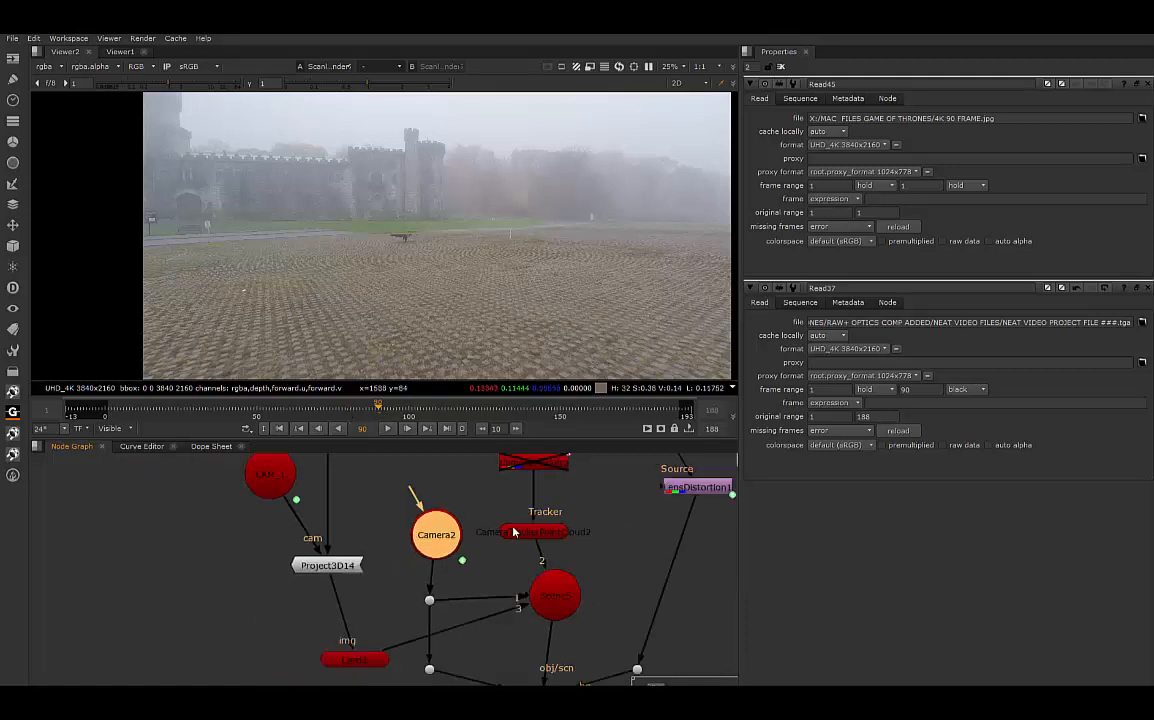
pyautogui.scroll(-4, 495, 546)
pyautogui.click(261, 560)
pyautogui.hotkey('ctrl', 'v')
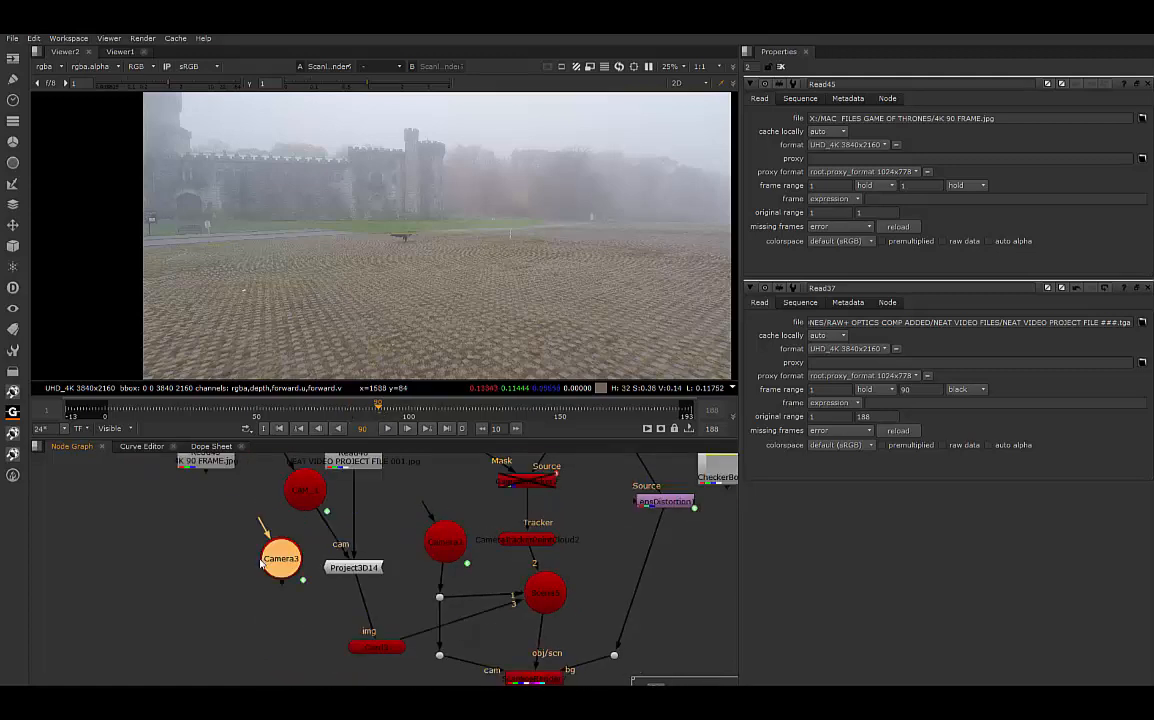
pyautogui.click(303, 581)
pyautogui.doubleClick(280, 568)
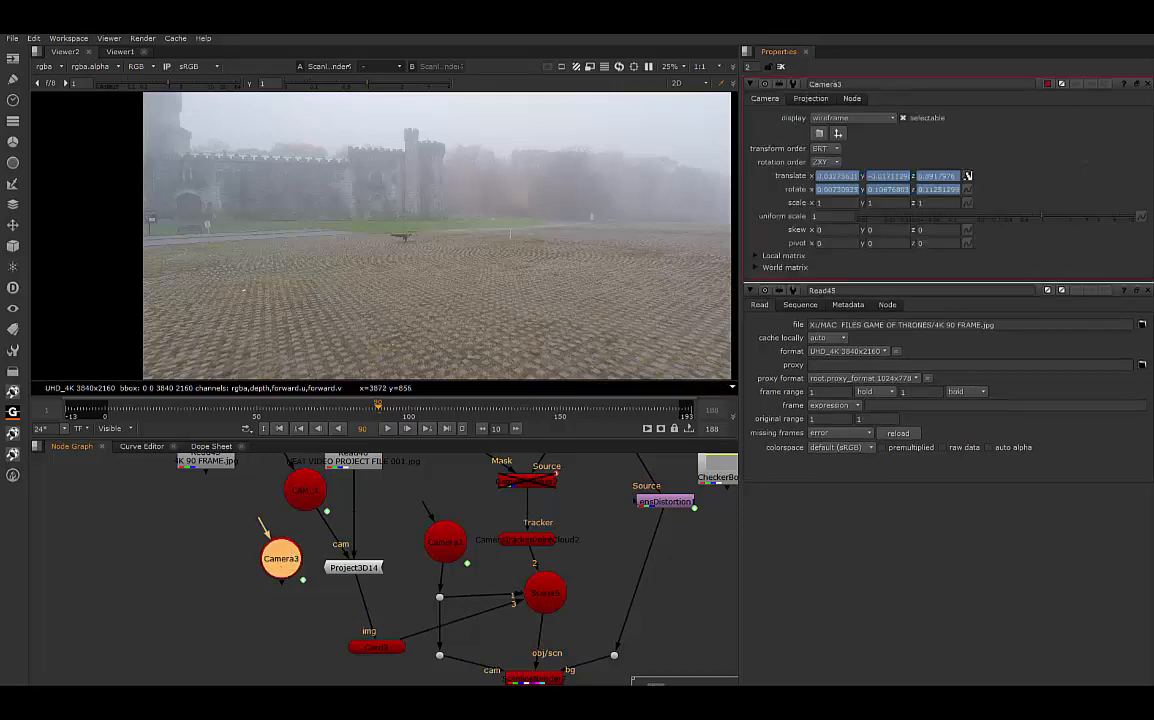
# Step: Remove the animation from the copied camera's translate and rotate values to freeze it at frame 90
pyautogui.rightClick(967, 175)
pyautogui.click(900, 192)
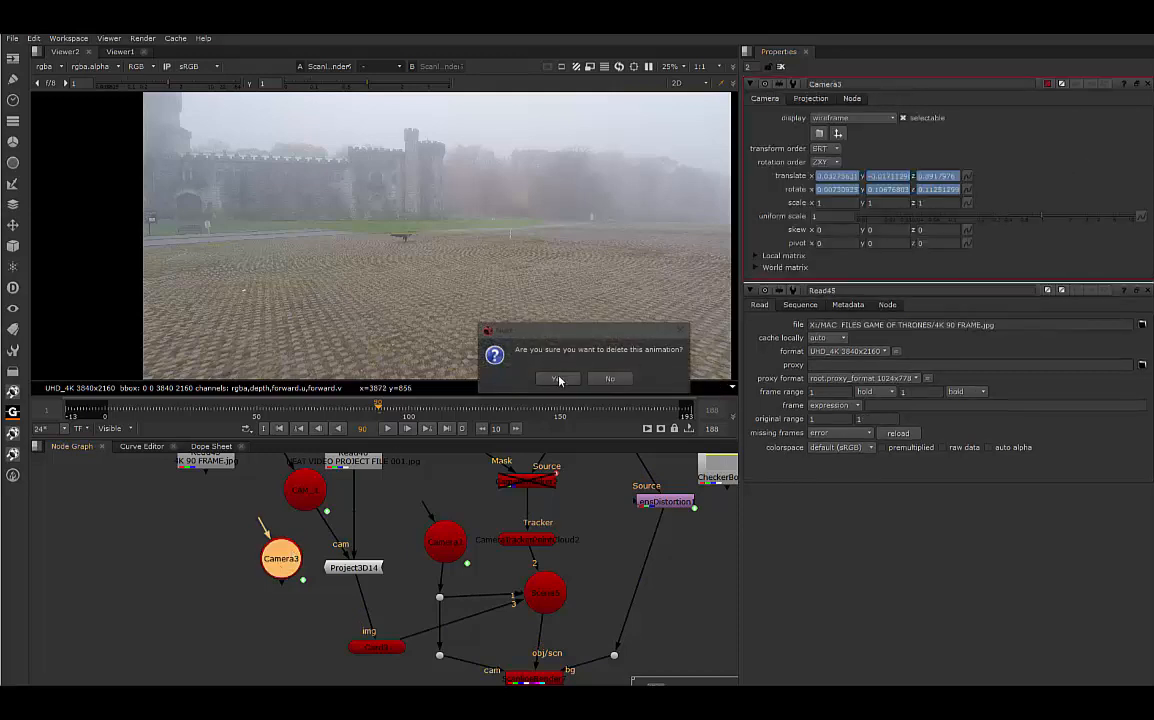
pyautogui.click(557, 378)
pyautogui.rightClick(967, 189)
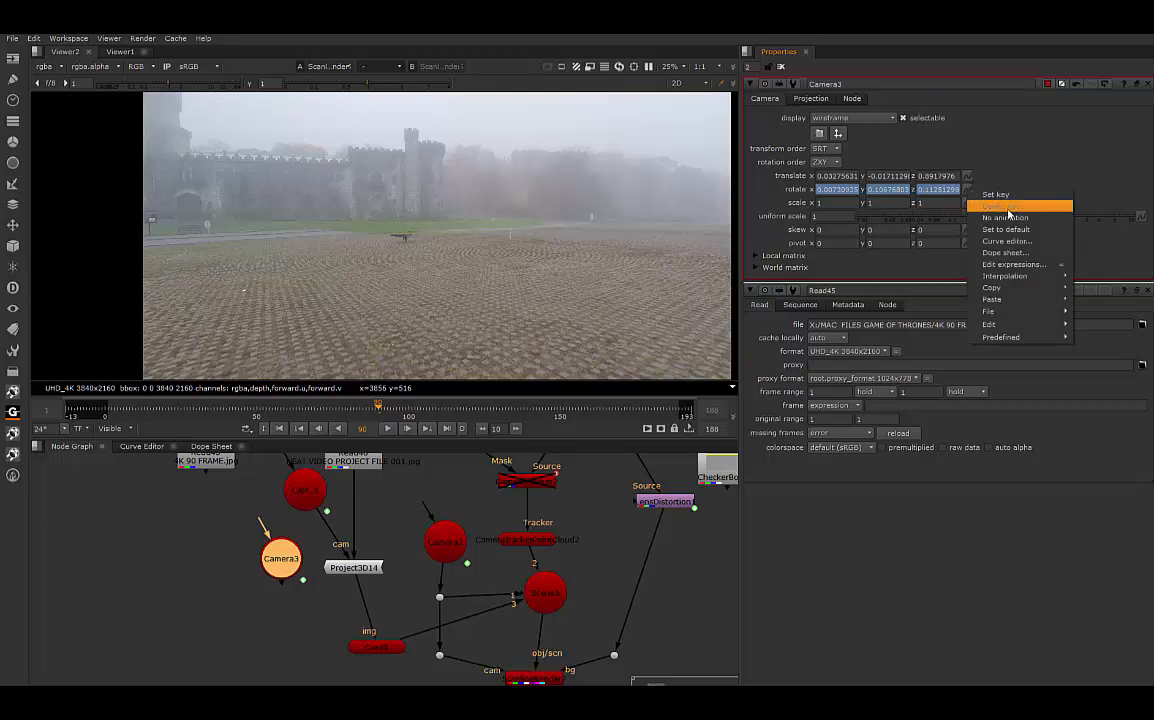
pyautogui.click(905, 205)
pyautogui.click(557, 378)
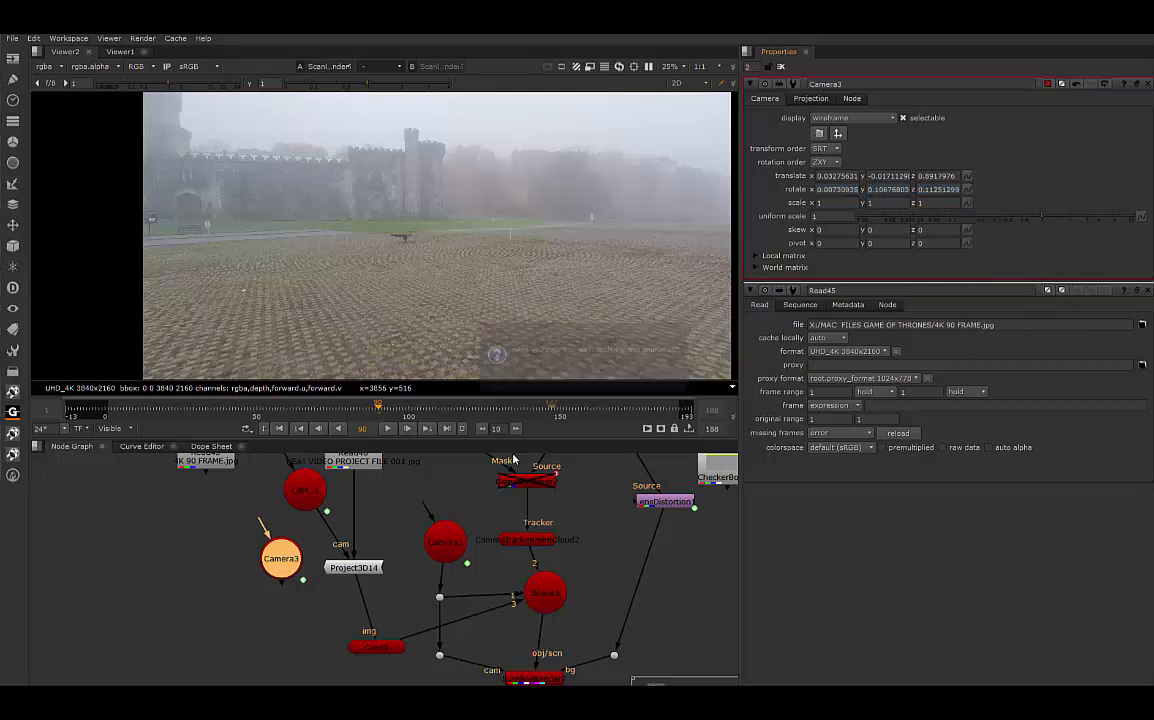
# Step: Duplicate the Project3D14 node below the frame 90 camera and connect that camera to its cam input
pyautogui.moveTo(283, 556); pyautogui.dragTo(210, 542)
pyautogui.click(348, 573)
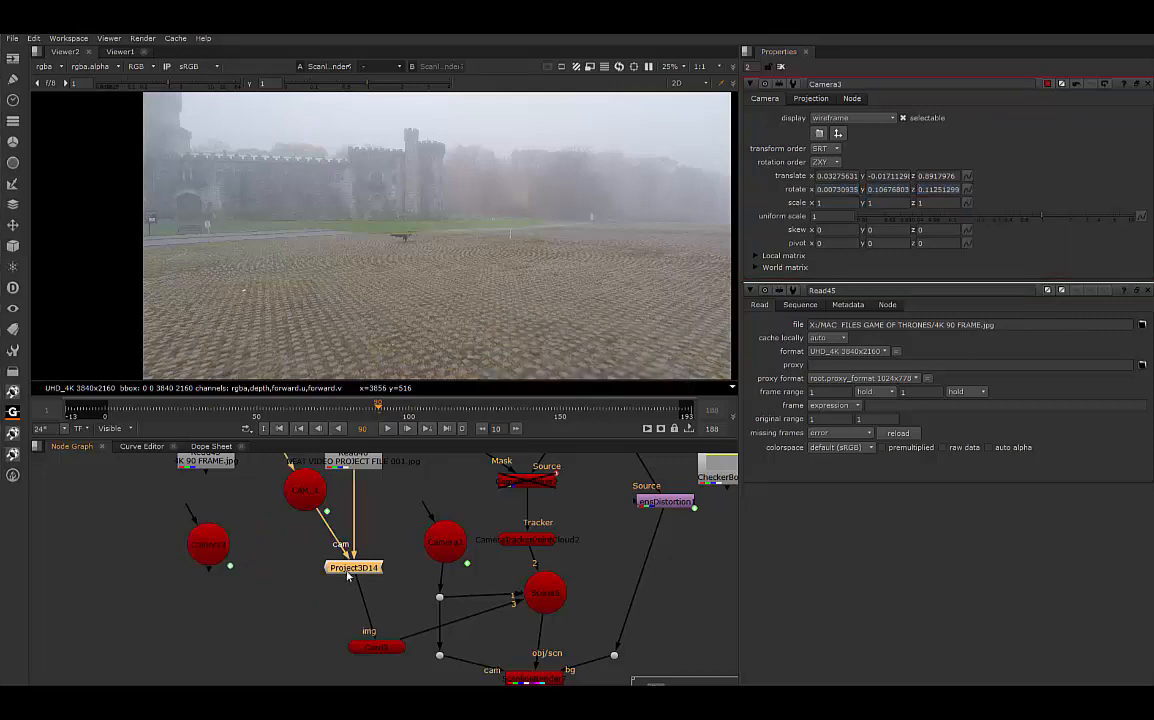
pyautogui.hotkey('ctrl', 'c')
pyautogui.click(210, 609)
pyautogui.hotkey('ctrl', 'v')
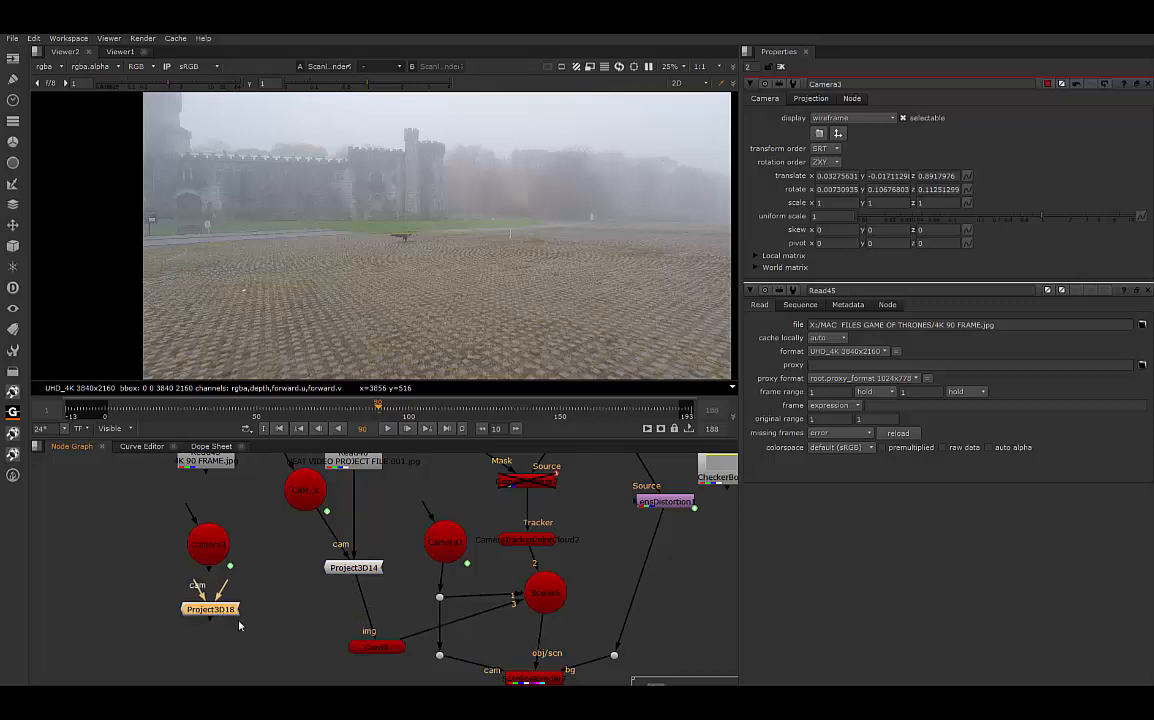
pyautogui.moveTo(215, 607); pyautogui.dragTo(242, 622)
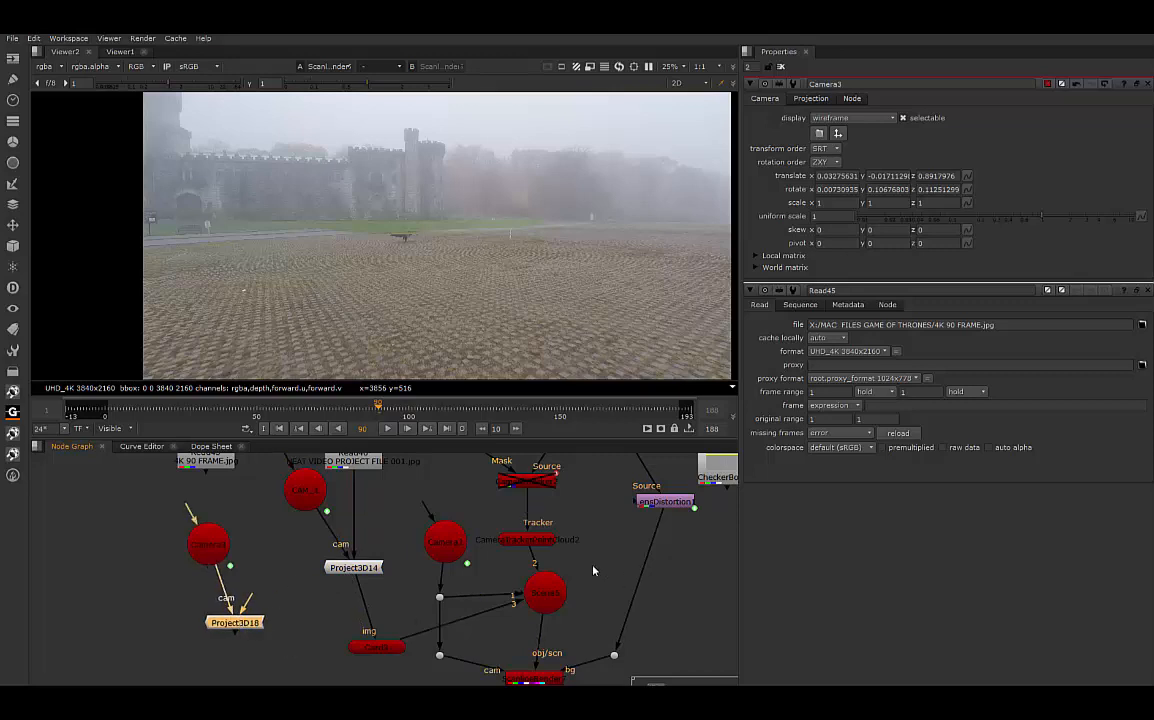
# Step: Connect the Read45 clean plate to the new Project3D node's image input, spacing the camera away from the plate
pyautogui.moveTo(584, 544); pyautogui.dragTo(492, 572, button='middle')
pyautogui.moveTo(172, 493); pyautogui.dragTo(277, 496, button='middle')
pyautogui.moveTo(240, 500); pyautogui.dragTo(290, 545)
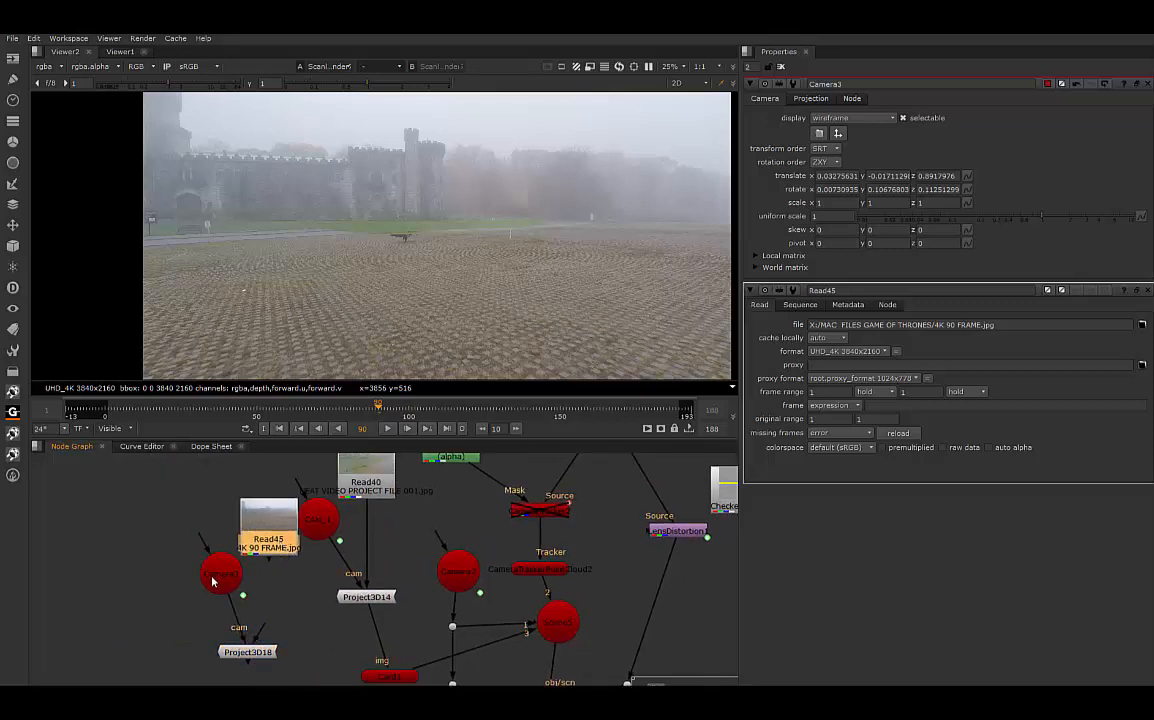
pyautogui.moveTo(214, 577); pyautogui.dragTo(178, 580)
pyautogui.moveTo(260, 635); pyautogui.dragTo(282, 533)
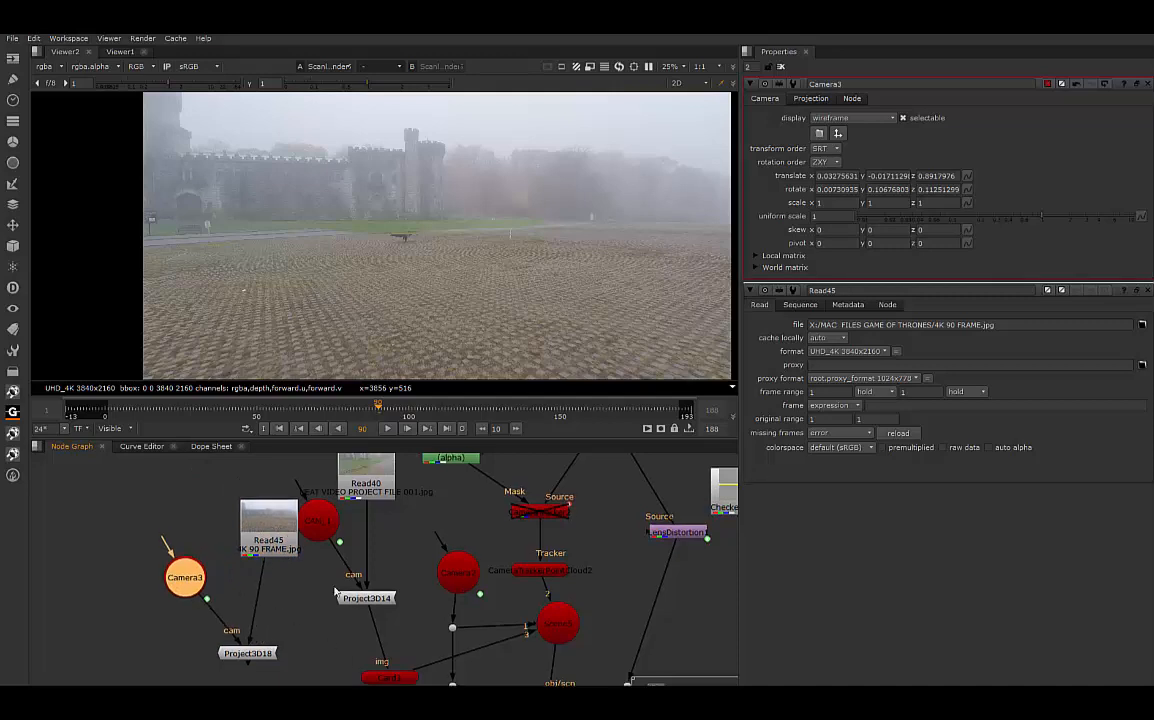
# Step: Try feeding Card3's img input from Project3D18 instead of Project3D14 and check the projection at frames 90 and 1
pyautogui.moveTo(328, 641); pyautogui.dragTo(325, 564, button='middle')
pyautogui.scroll(-1, 343, 610)
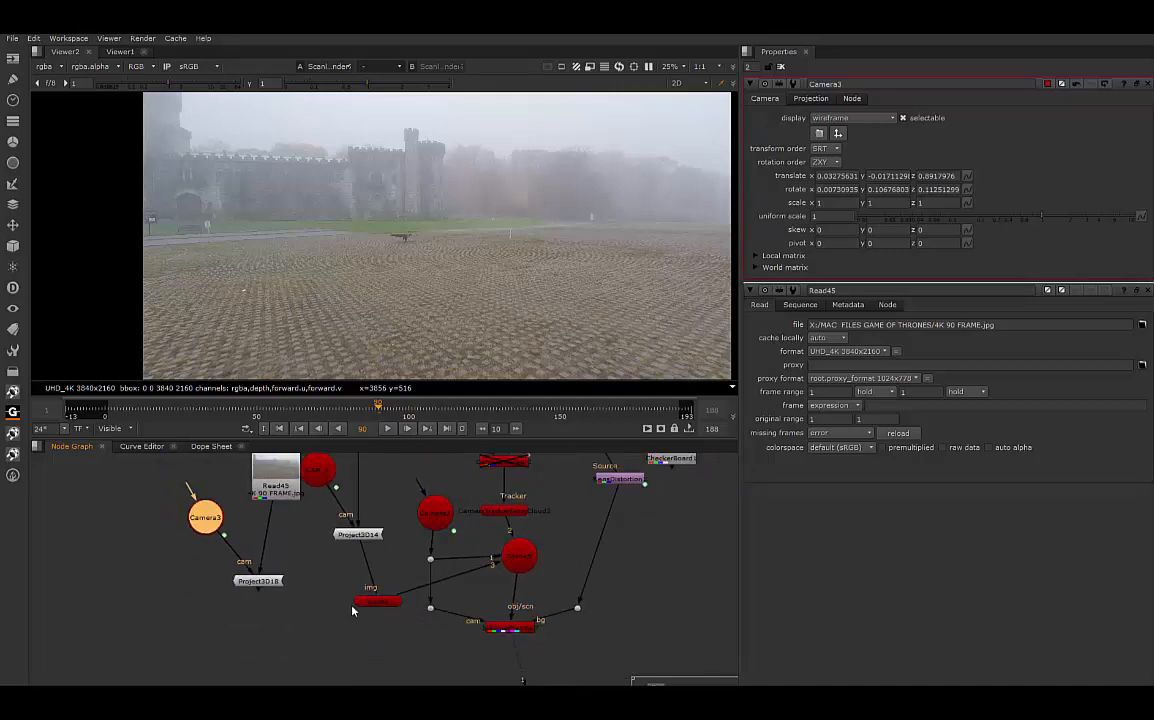
pyautogui.moveTo(379, 605); pyautogui.dragTo(379, 616)
pyautogui.hotkey('ctrl', 'd')
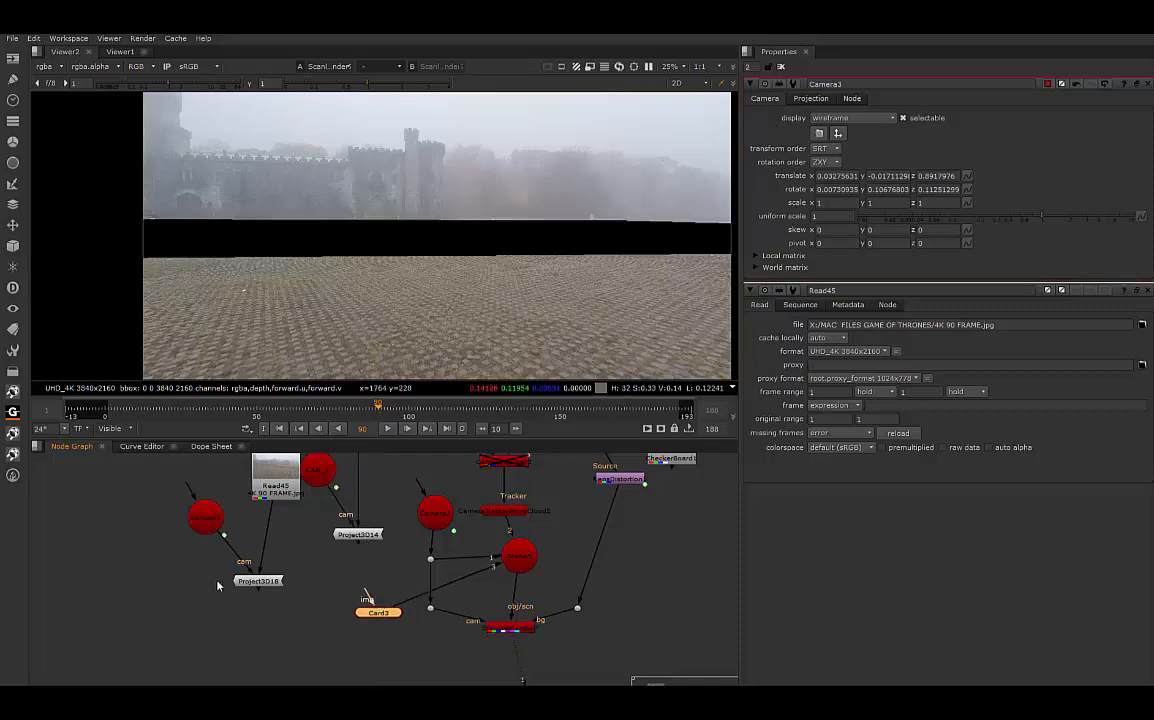
pyautogui.moveTo(262, 594); pyautogui.dragTo(378, 614)
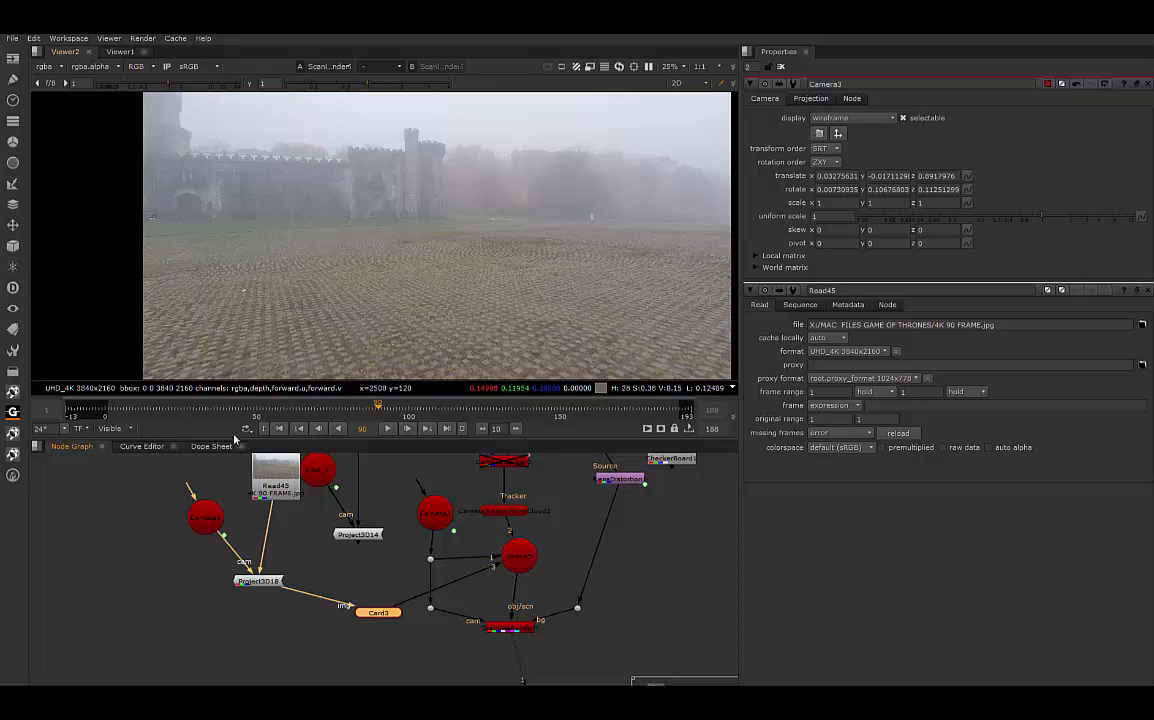
pyautogui.click(108, 408)
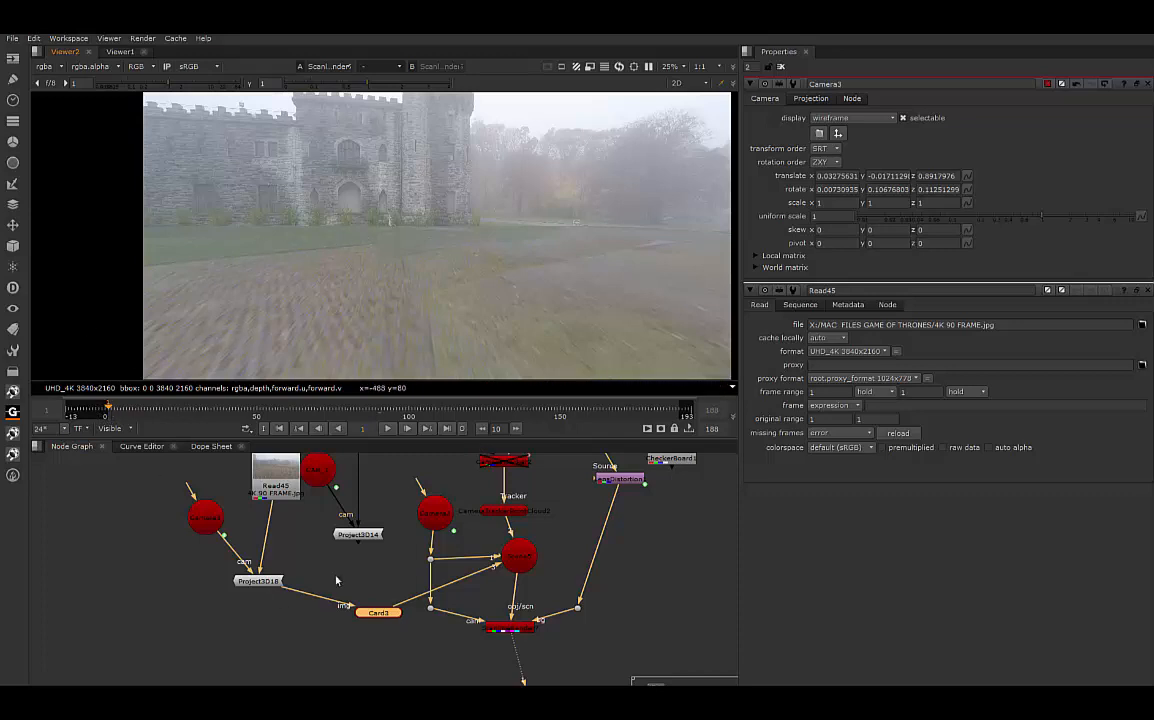
# Step: Reconnect Card3's img input to Project3D14 and scrub from frame 1 to frame 62 to examine its ground coverage
pyautogui.moveTo(292, 596); pyautogui.dragTo(358, 534)
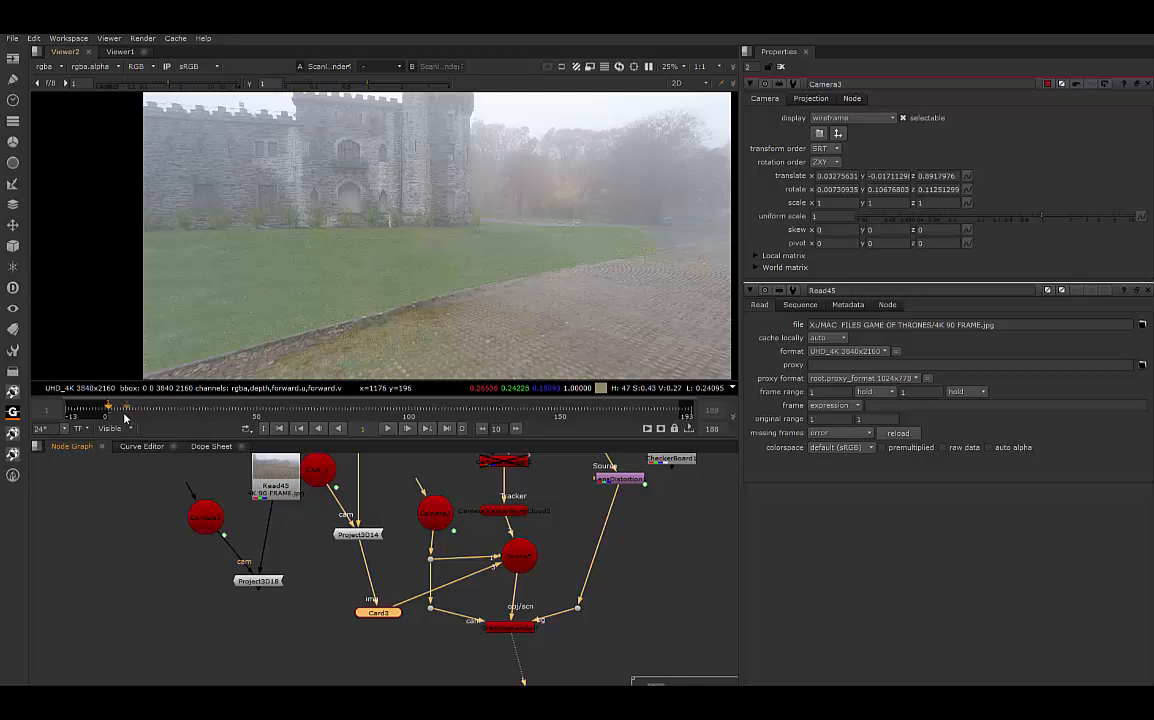
pyautogui.moveTo(113, 404); pyautogui.dragTo(171, 405)
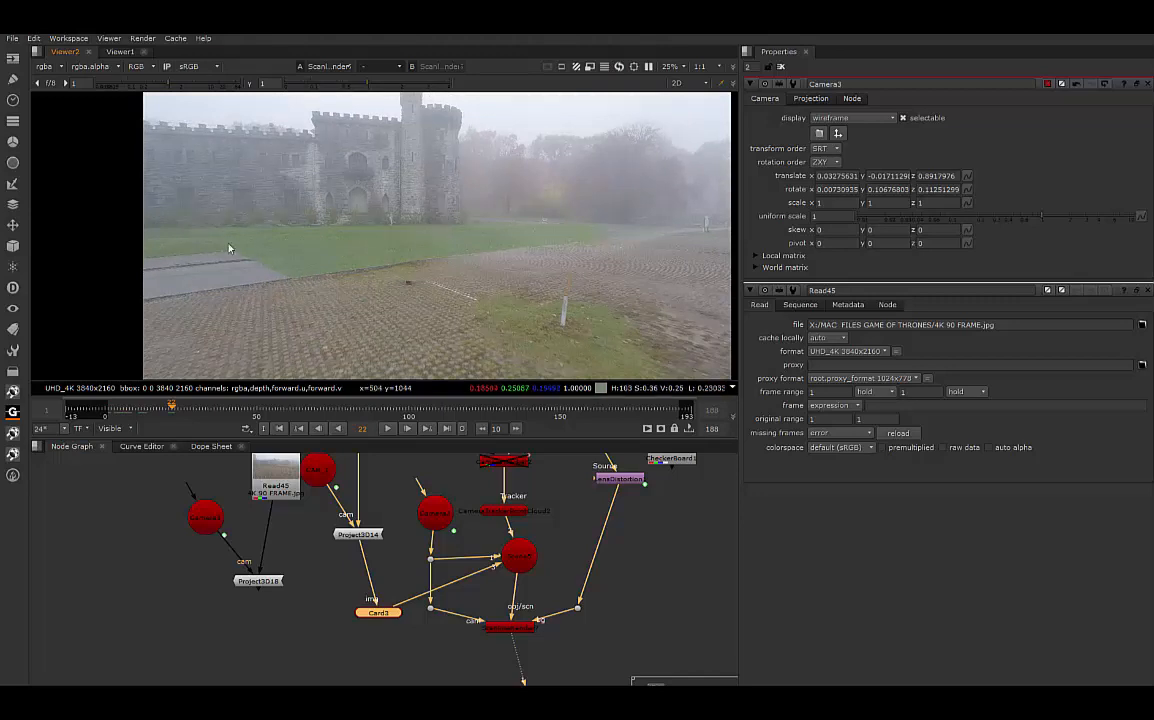
pyautogui.moveTo(174, 405); pyautogui.dragTo(194, 404)
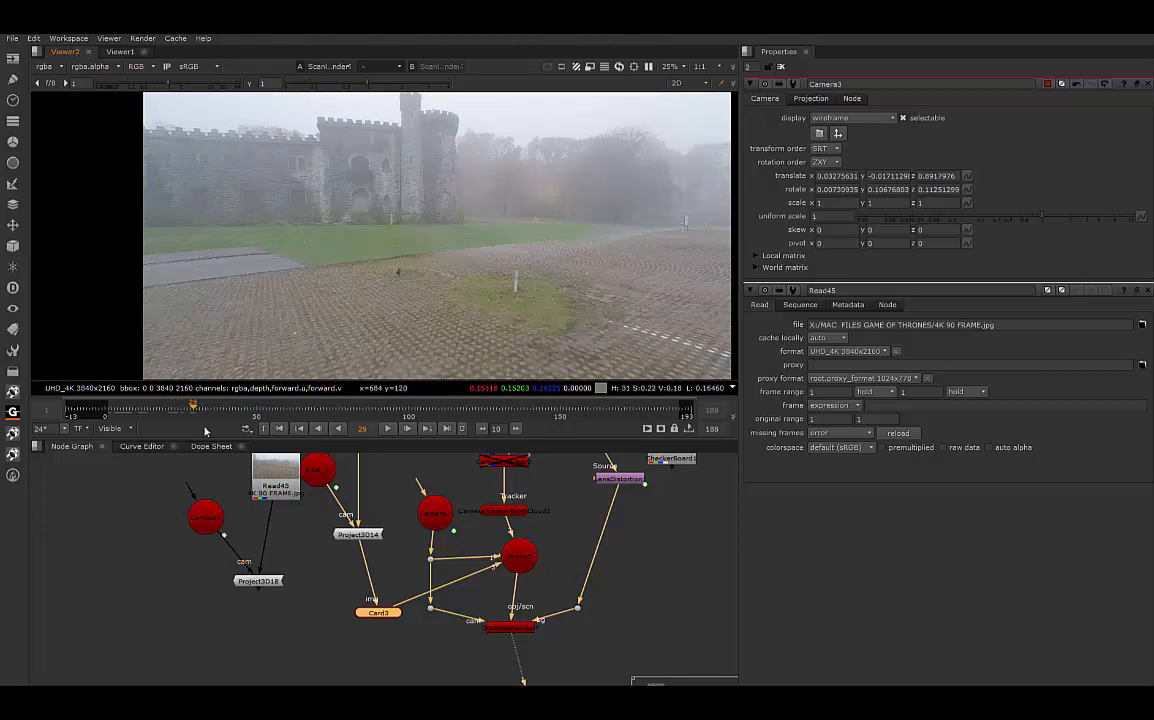
pyautogui.moveTo(192, 405); pyautogui.dragTo(292, 408)
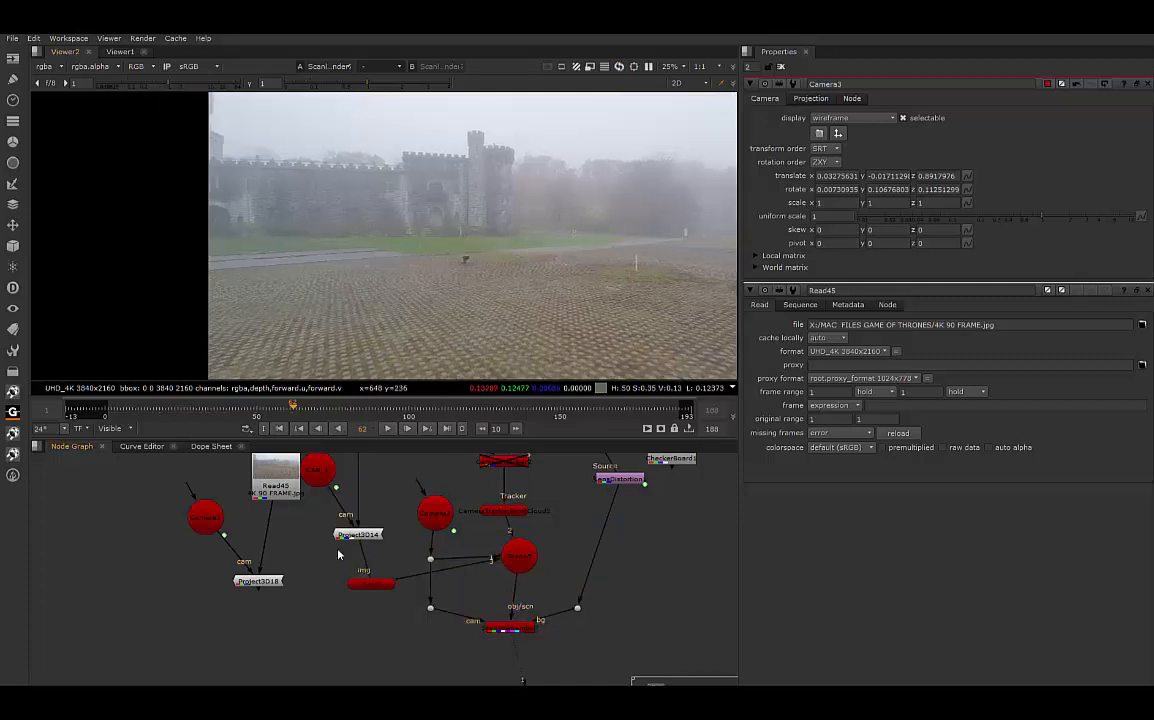
# Step: Align Read45 above Project3D18, then switch Card3 to Project3D18 and back to Project3D14 to compare both projections at frame 62
pyautogui.moveTo(293, 485); pyautogui.dragTo(276, 485)
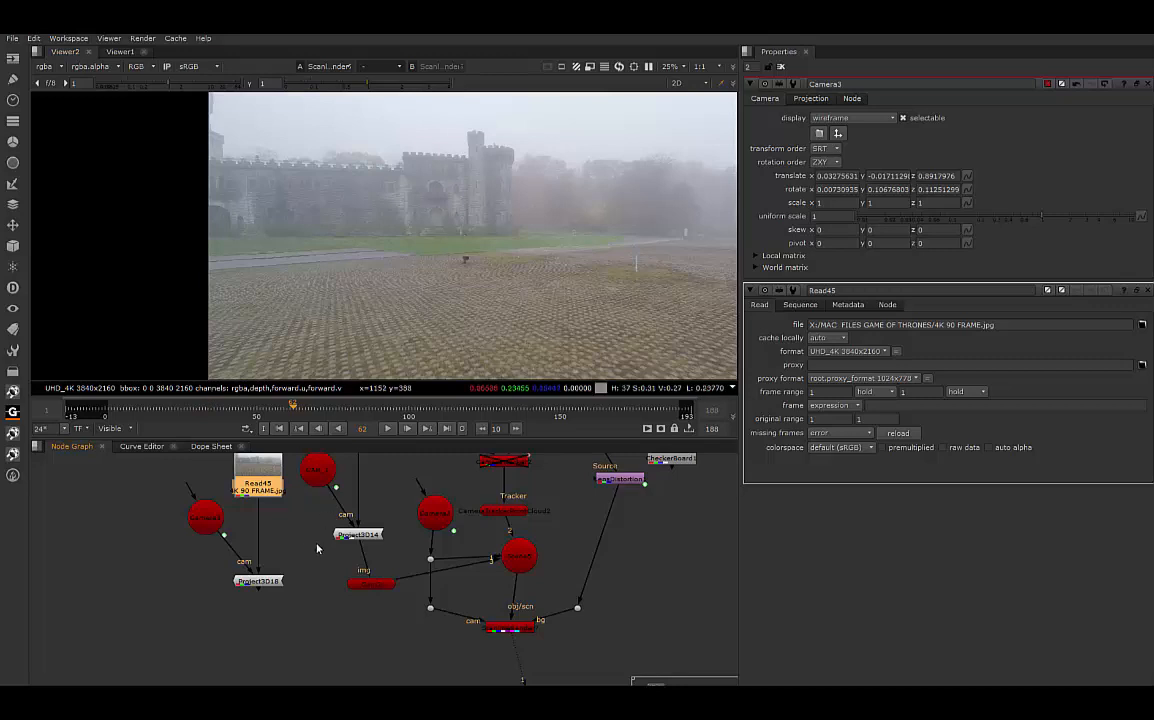
pyautogui.moveTo(372, 587); pyautogui.dragTo(377, 602)
pyautogui.moveTo(369, 557); pyautogui.dragTo(266, 583)
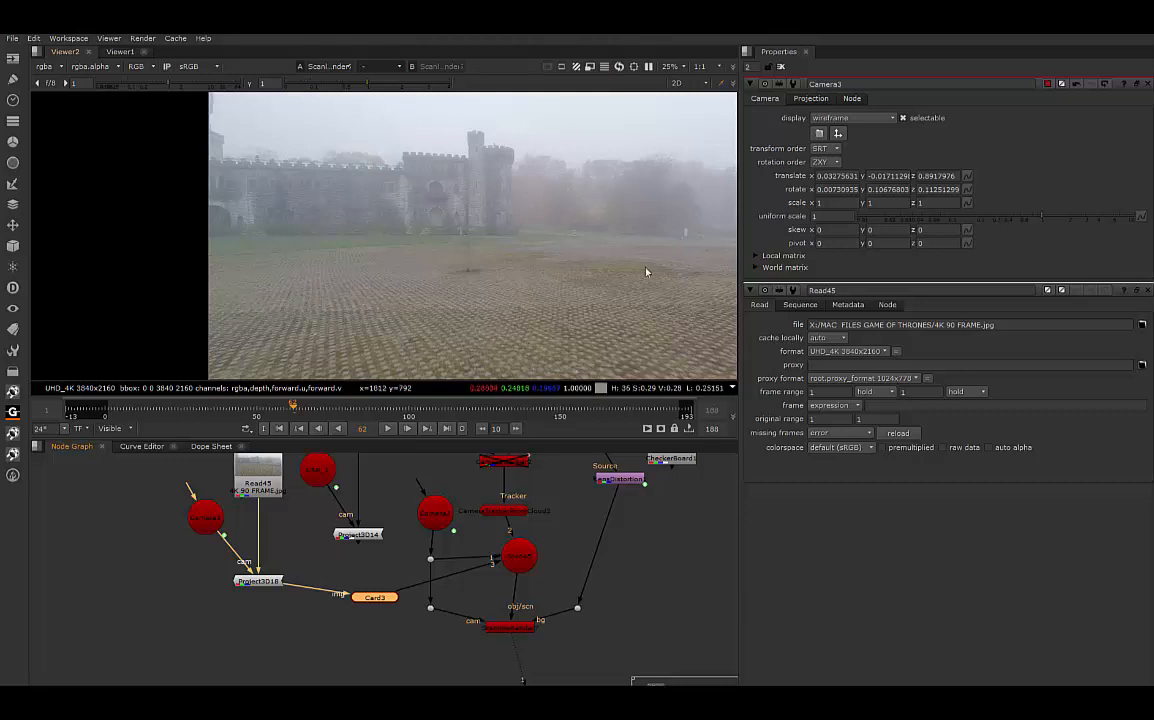
pyautogui.moveTo(293, 590); pyautogui.dragTo(334, 522)
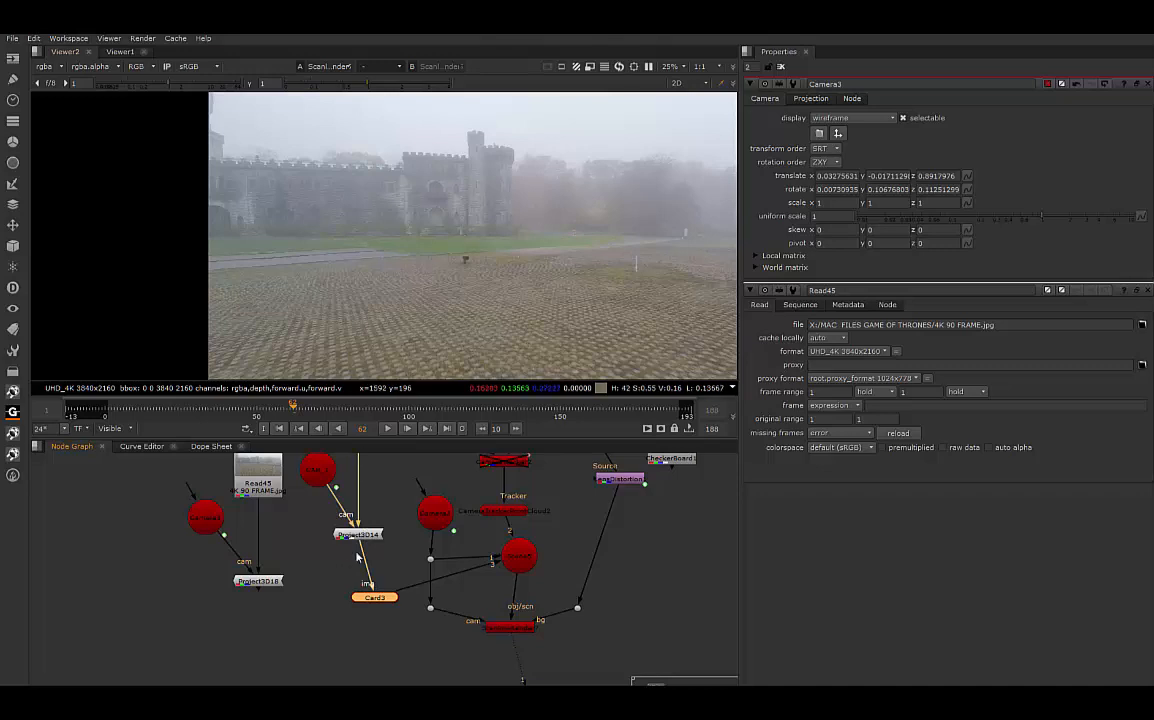
# Step: Move the Read45, Camera3 and Project3D18 group away from the main tracking nodes
pyautogui.moveTo(352, 545)
pyautogui.mouseDown()
pyautogui.moveTo(322, 572)
pyautogui.moveTo(249, 591)
pyautogui.moveTo(325, 492)
pyautogui.moveTo(352, 535)
pyautogui.mouseUp()
pyautogui.moveTo(294, 545); pyautogui.dragTo(485, 622, button='middle')
pyautogui.moveTo(335, 477); pyautogui.dragTo(351, 600)
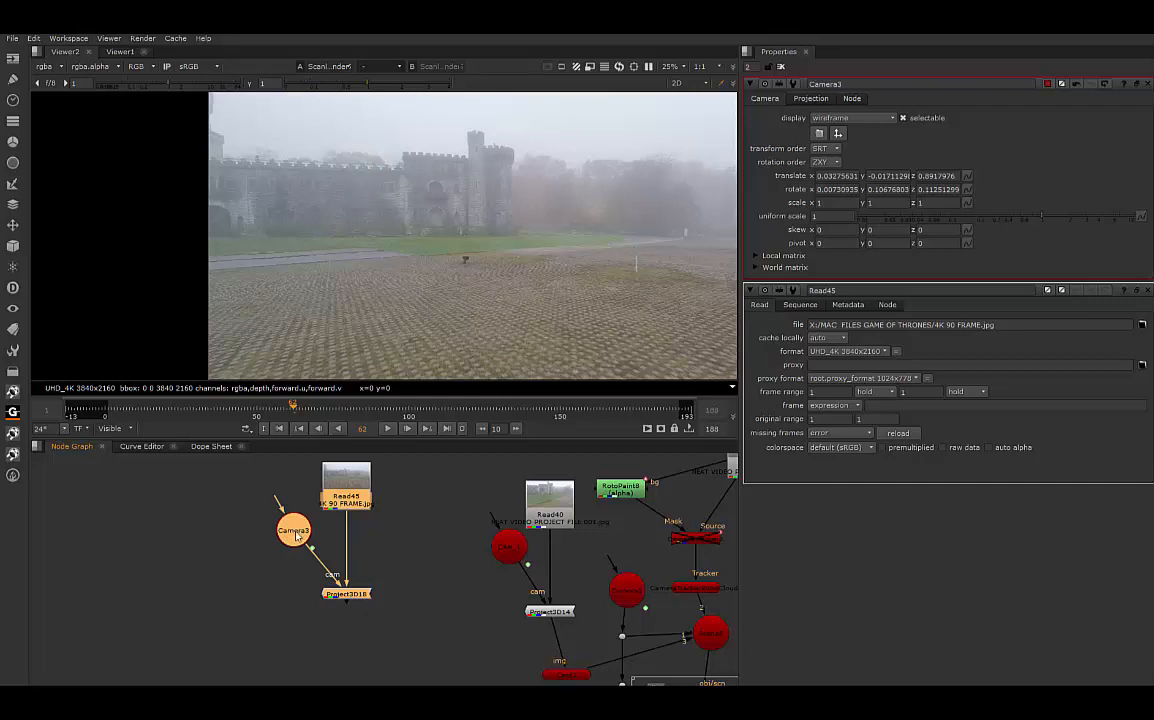
pyautogui.click(221, 587)
# Step: Rename the frozen frame 90 camera CAM_90
pyautogui.click(293, 530)
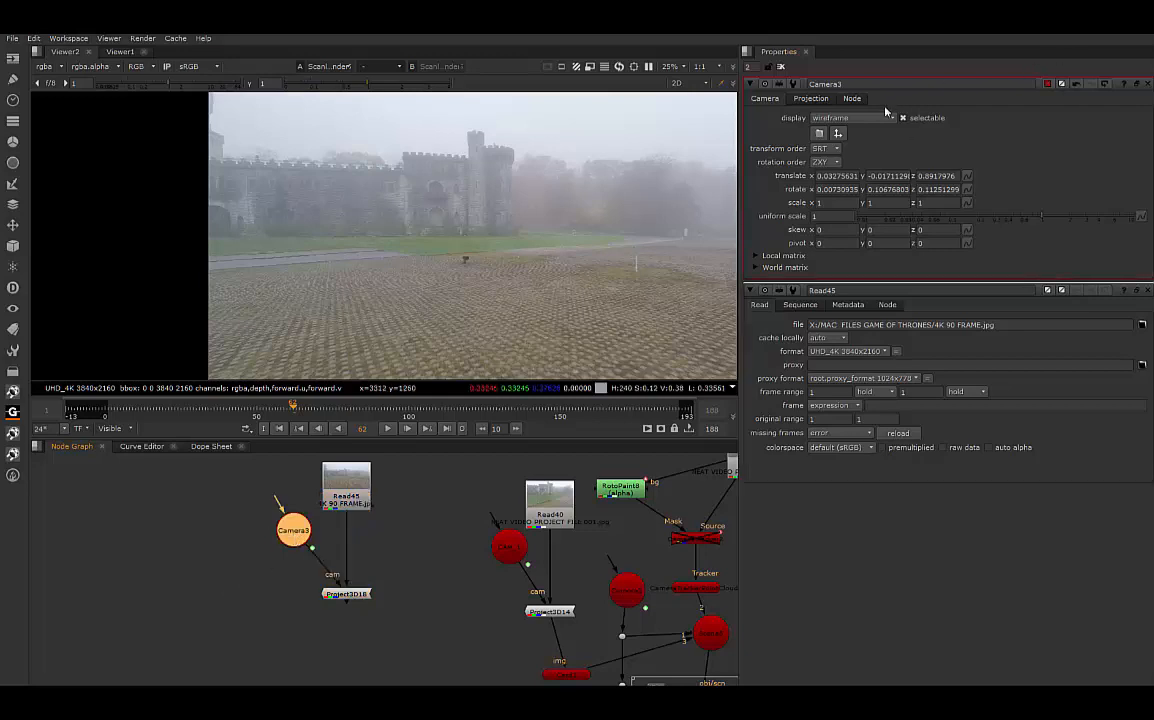
pyautogui.doubleClick(830, 84)
pyautogui.write('c')
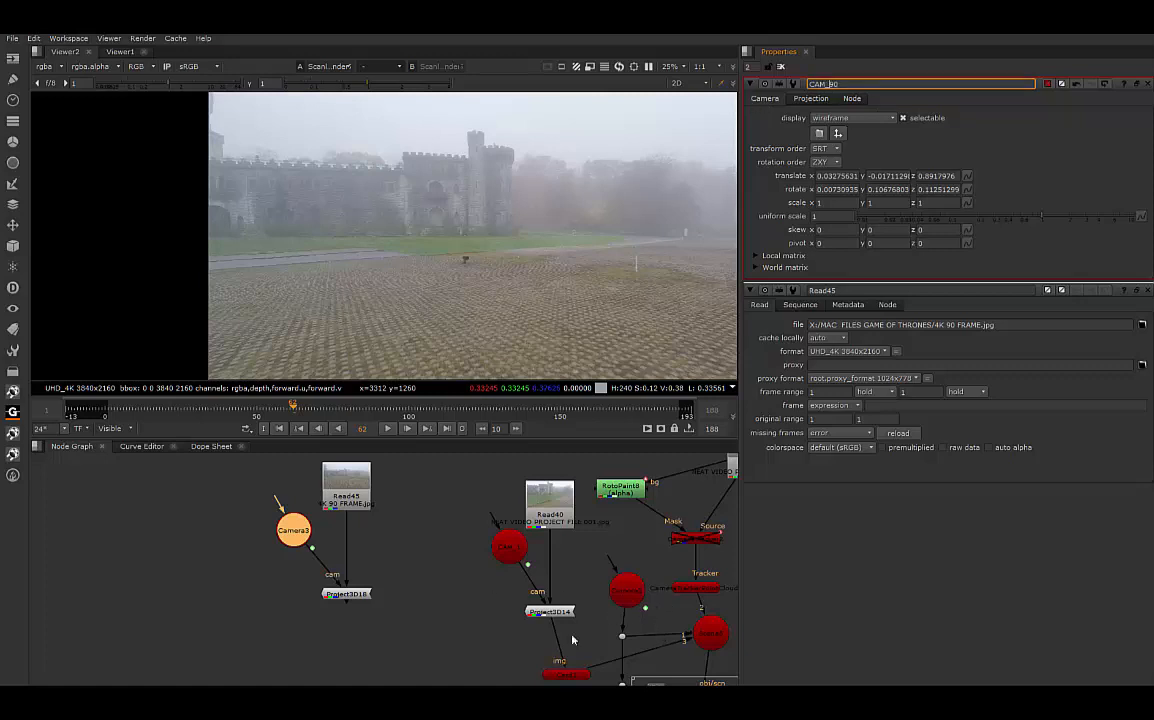
# Step: Move the Read40, CAM_1 and Project3D14 group to the other side of the frame 90 group and space both setups apart
pyautogui.moveTo(549, 614); pyautogui.dragTo(541, 610)
pyautogui.moveTo(462, 456); pyautogui.dragTo(575, 633)
pyautogui.moveTo(541, 608); pyautogui.dragTo(501, 600)
pyautogui.moveTo(493, 543); pyautogui.dragTo(209, 534)
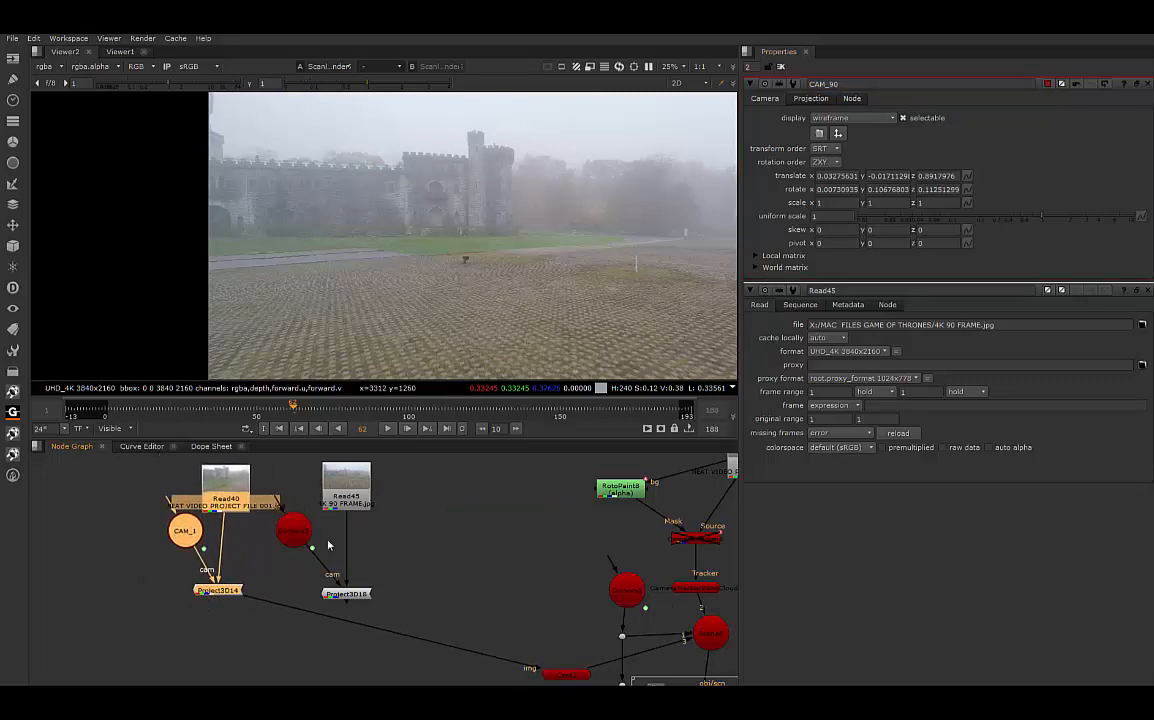
pyautogui.moveTo(265, 465); pyautogui.dragTo(411, 605)
pyautogui.moveTo(500, 622); pyautogui.dragTo(544, 611, button='middle')
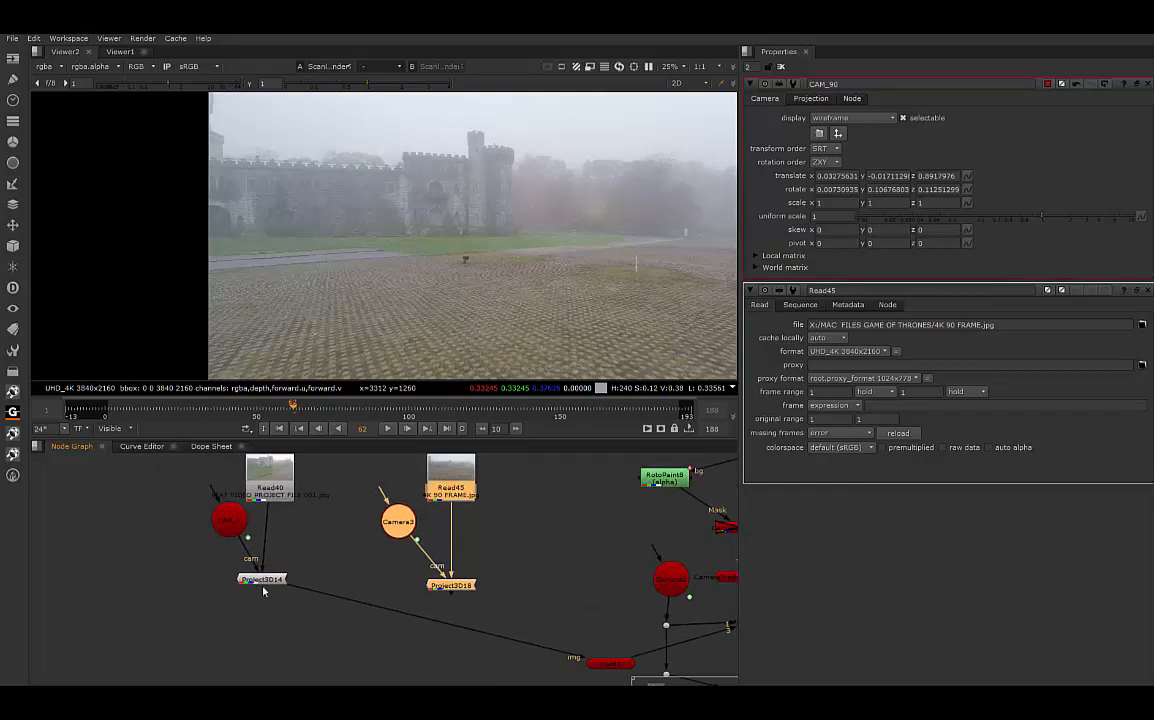
# Step: Disconnect Project3D14 from the ground card and add a MergeMat shader node
pyautogui.click(342, 621)
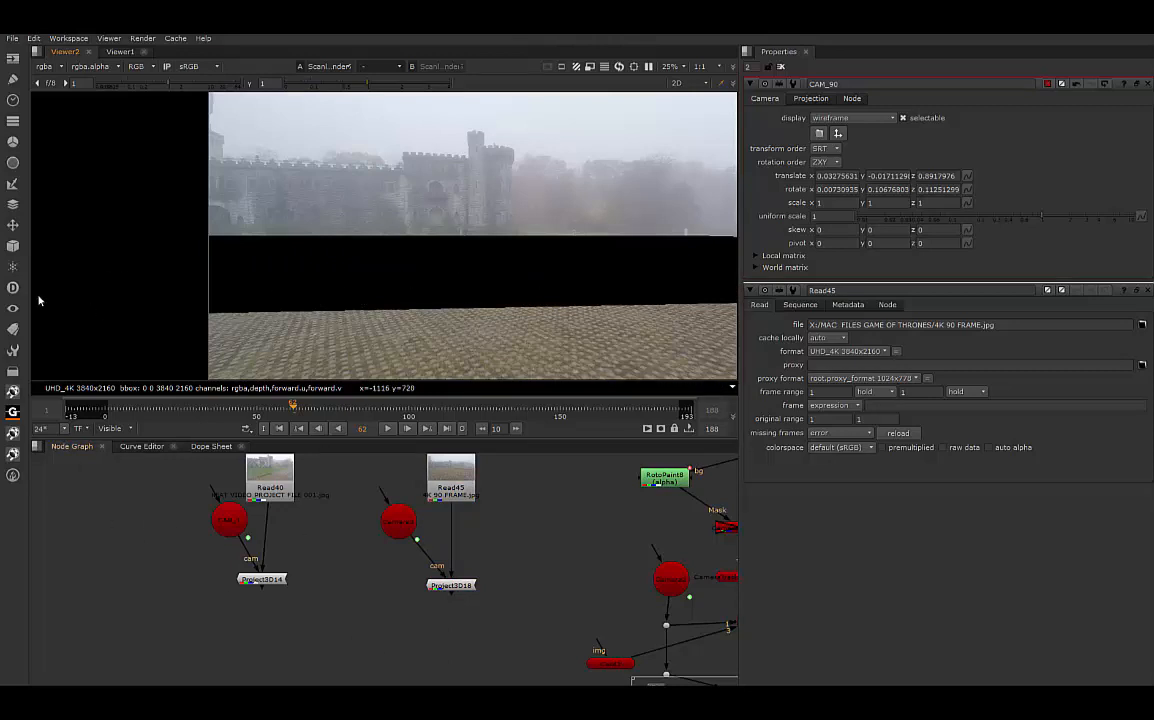
pyautogui.click(12, 245)
pyautogui.moveTo(70, 316)
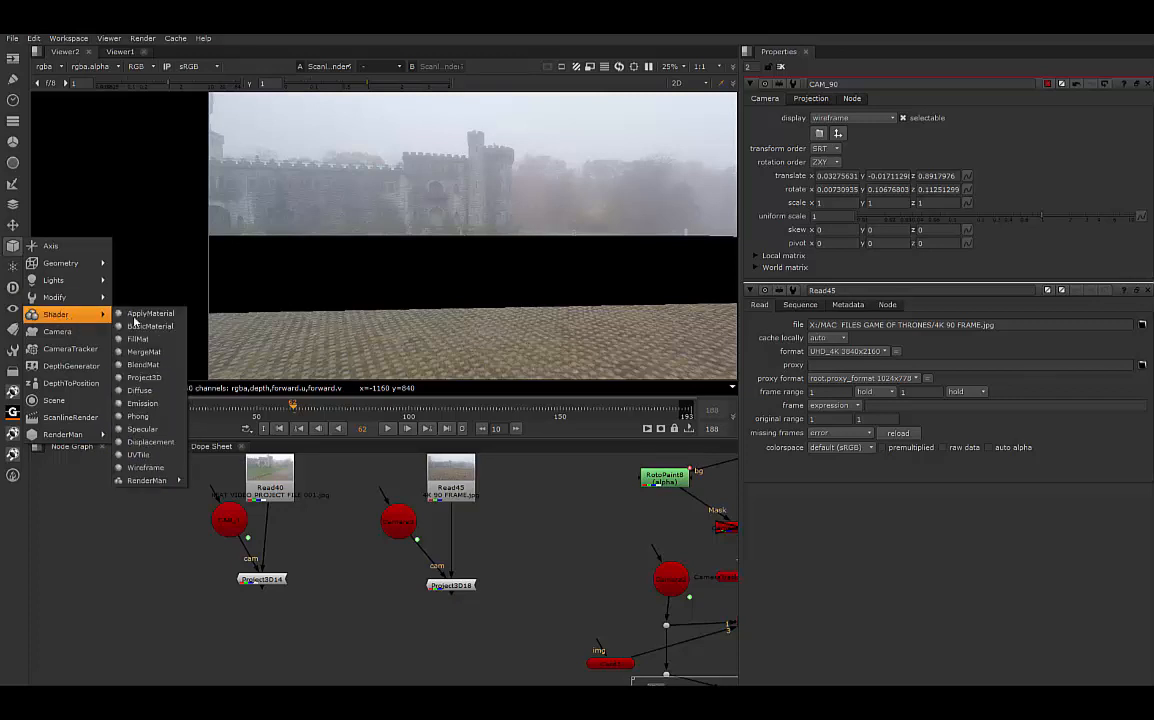
pyautogui.click(143, 352)
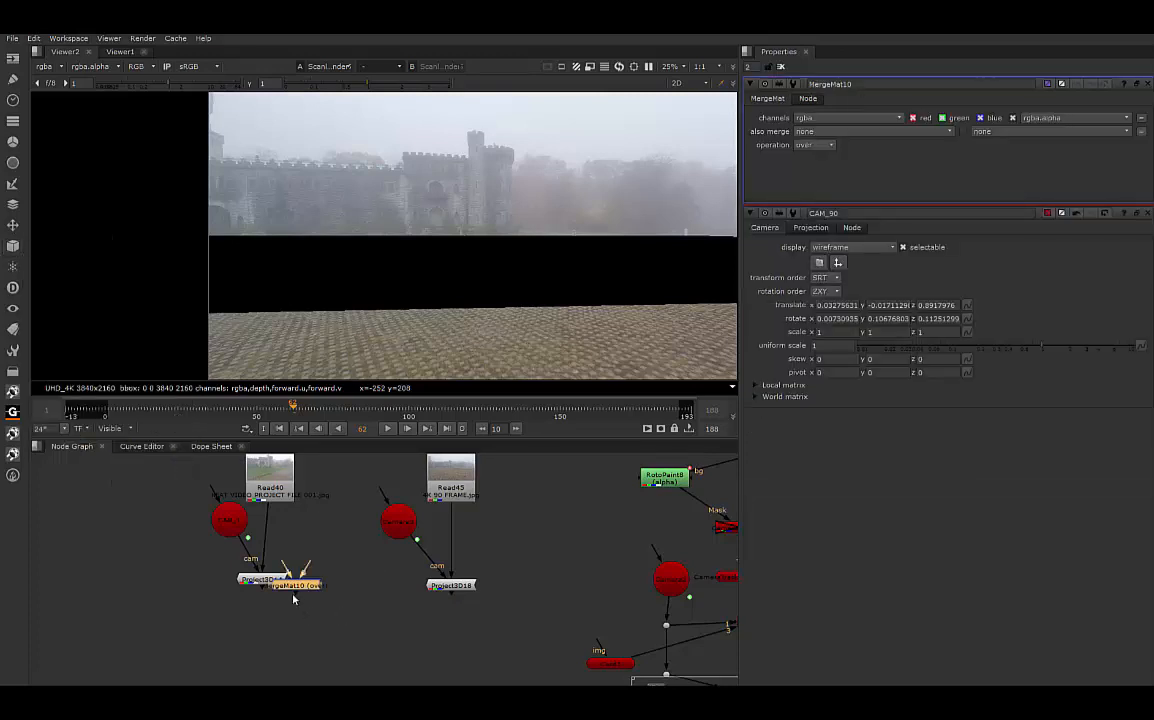
# Step: Connect MergeMat input A to Project3D14 and B to Project3D18, and feed the MergeMat into the ground card's img input
pyautogui.moveTo(292, 588); pyautogui.dragTo(262, 580)
pyautogui.moveTo(404, 611); pyautogui.dragTo(445, 590)
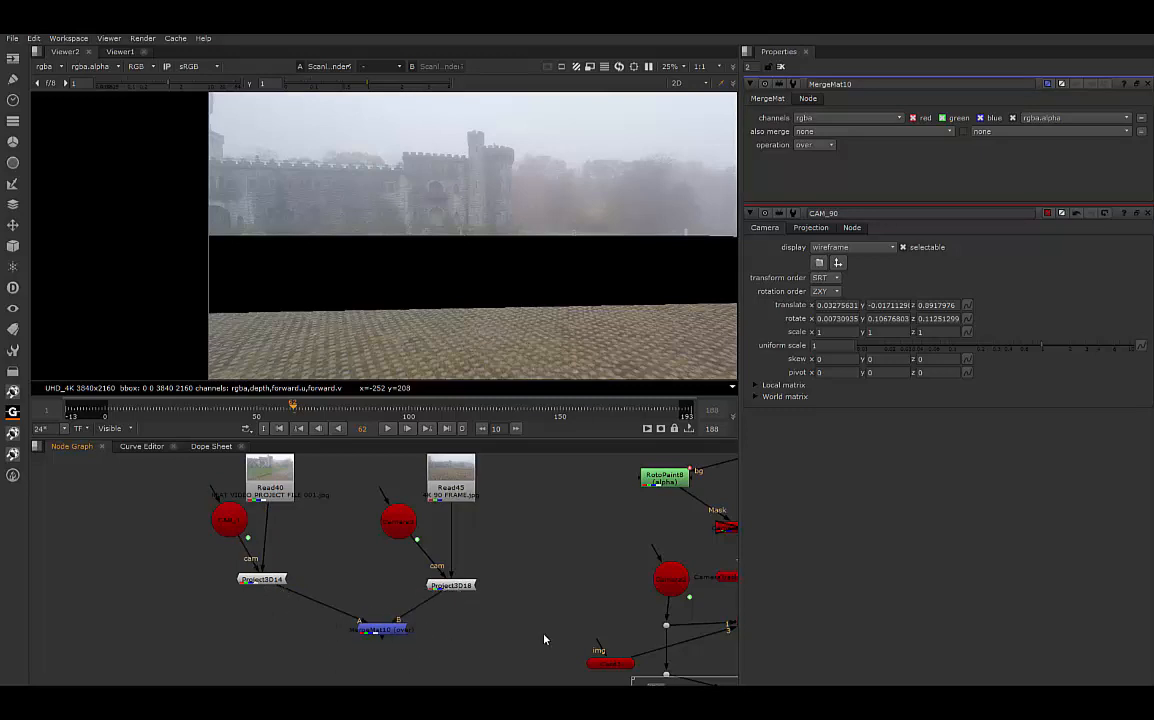
pyautogui.moveTo(545, 639); pyautogui.dragTo(531, 606, button='middle')
pyautogui.moveTo(365, 611); pyautogui.dragTo(597, 630)
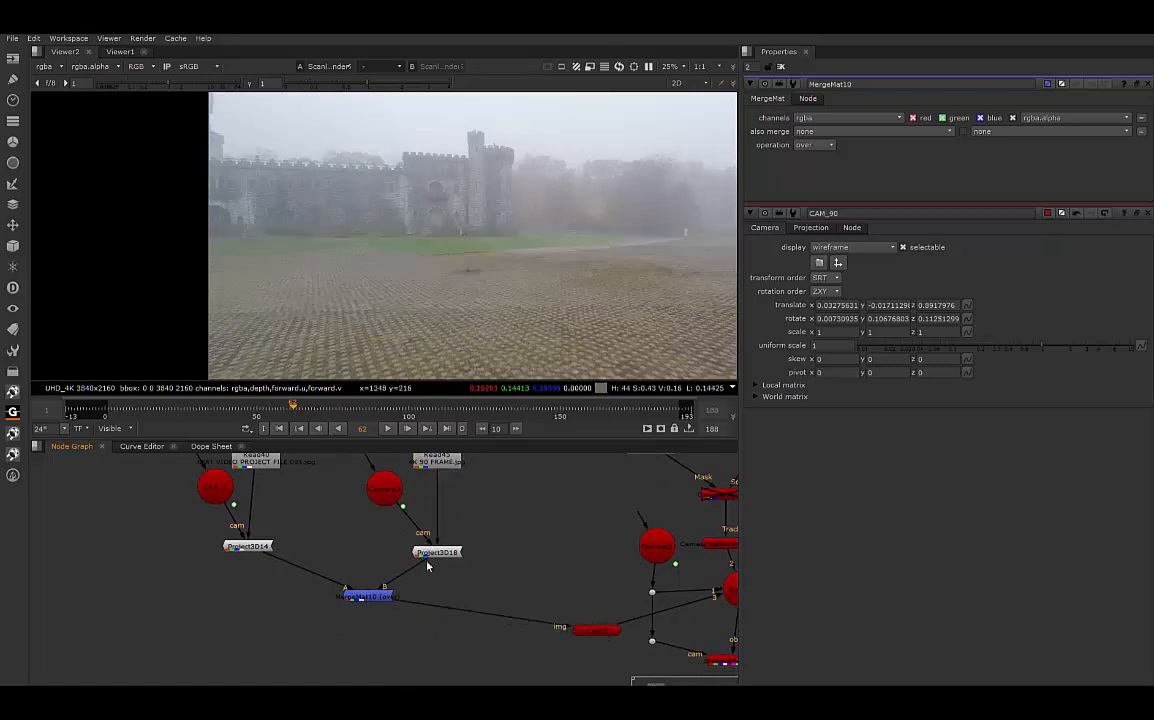
pyautogui.moveTo(437, 552); pyautogui.dragTo(425, 544)
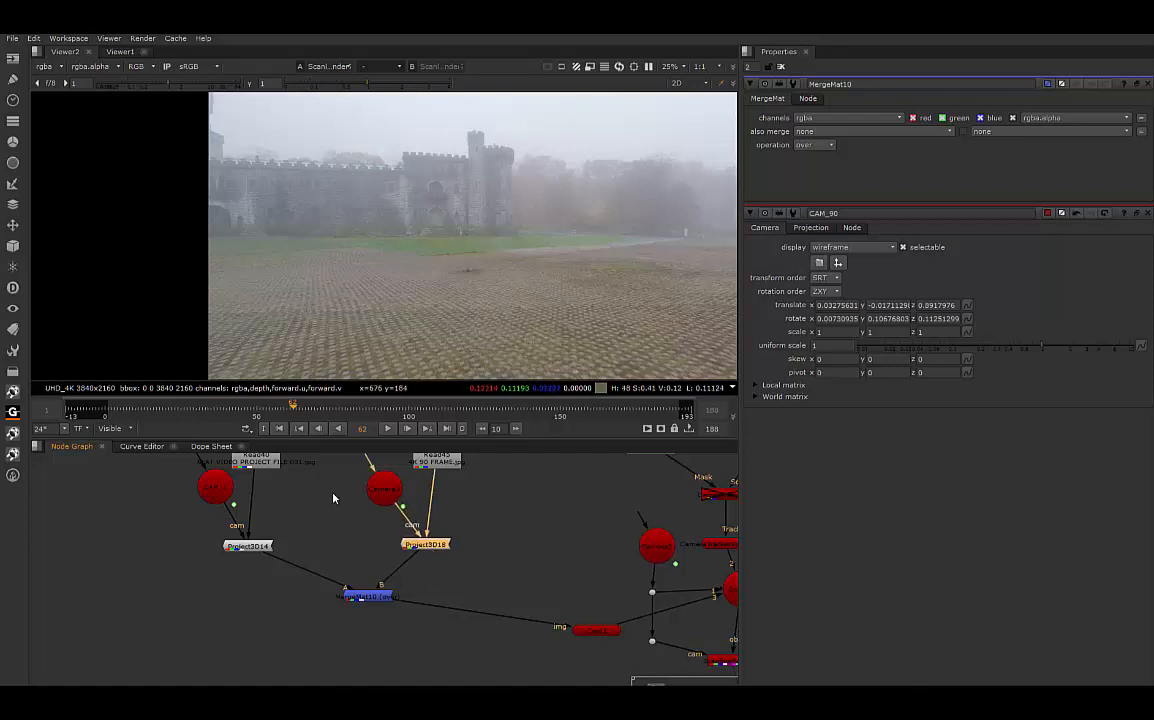
# Step: Move Read45 higher above Project3D18 and insert one Grade node below Read40 and another below Read45
pyautogui.moveTo(333, 498); pyautogui.dragTo(404, 583, button='middle')
pyautogui.click(515, 522)
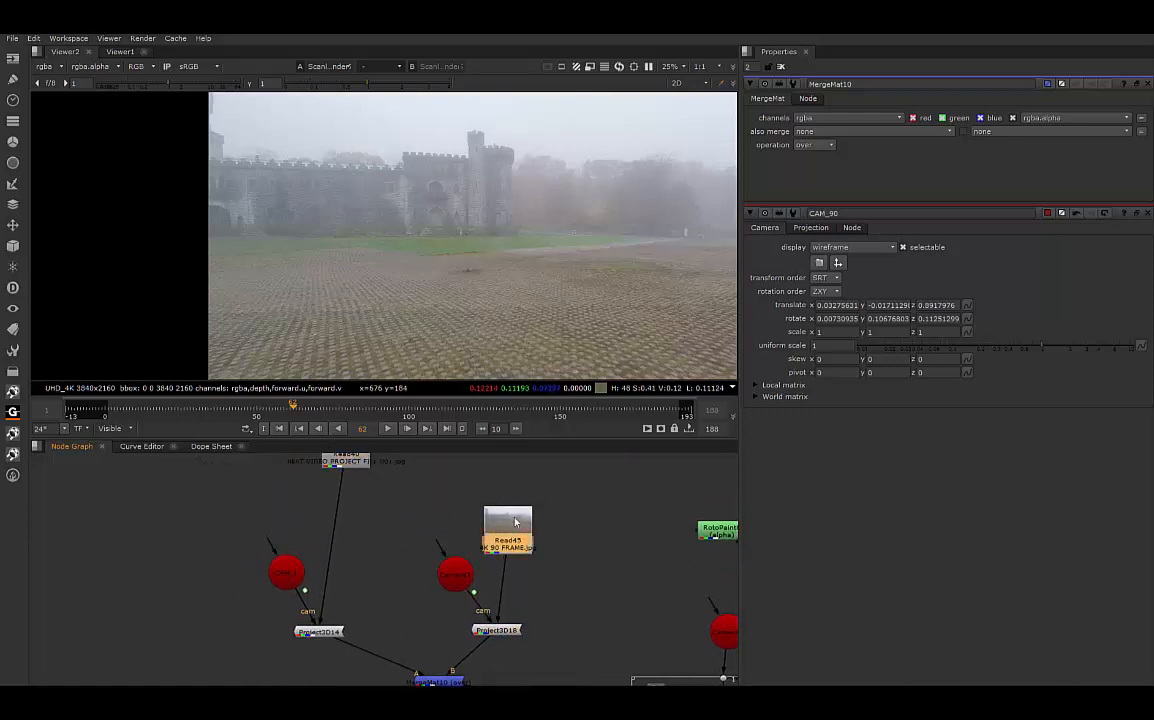
pyautogui.moveTo(515, 522); pyautogui.dragTo(533, 474)
pyautogui.click(350, 463)
pyautogui.press('g')
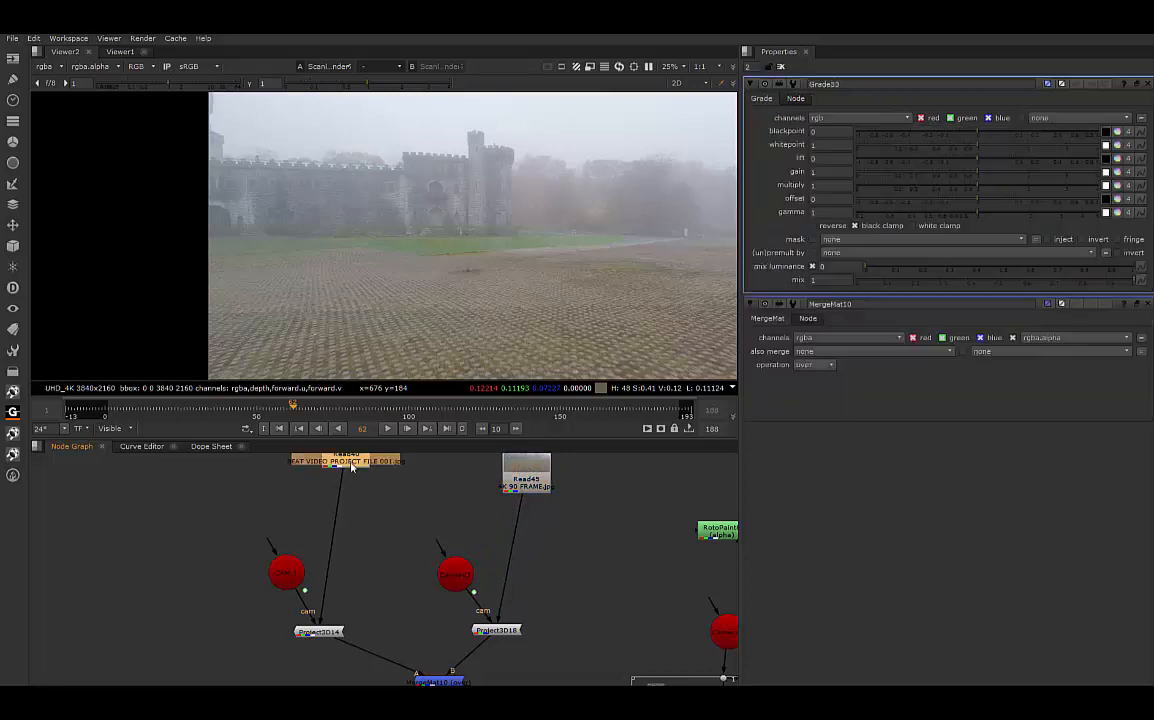
pyautogui.press('g')
pyautogui.press('Delete')
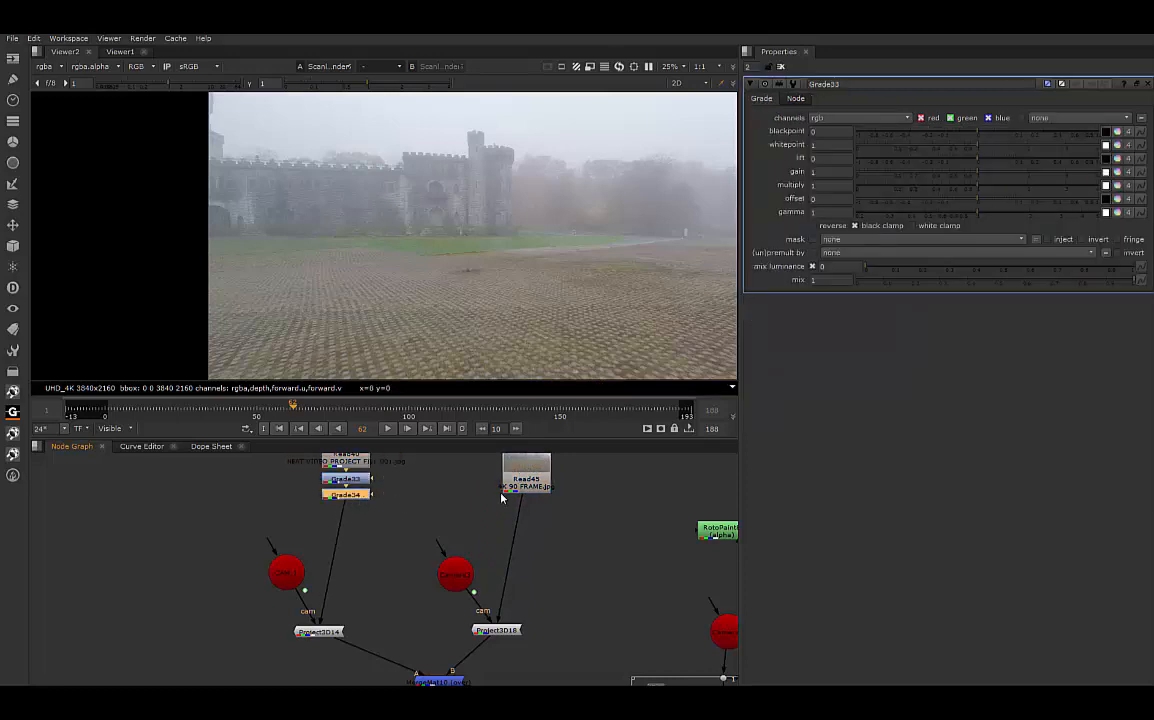
pyautogui.click(530, 484)
pyautogui.press('g')
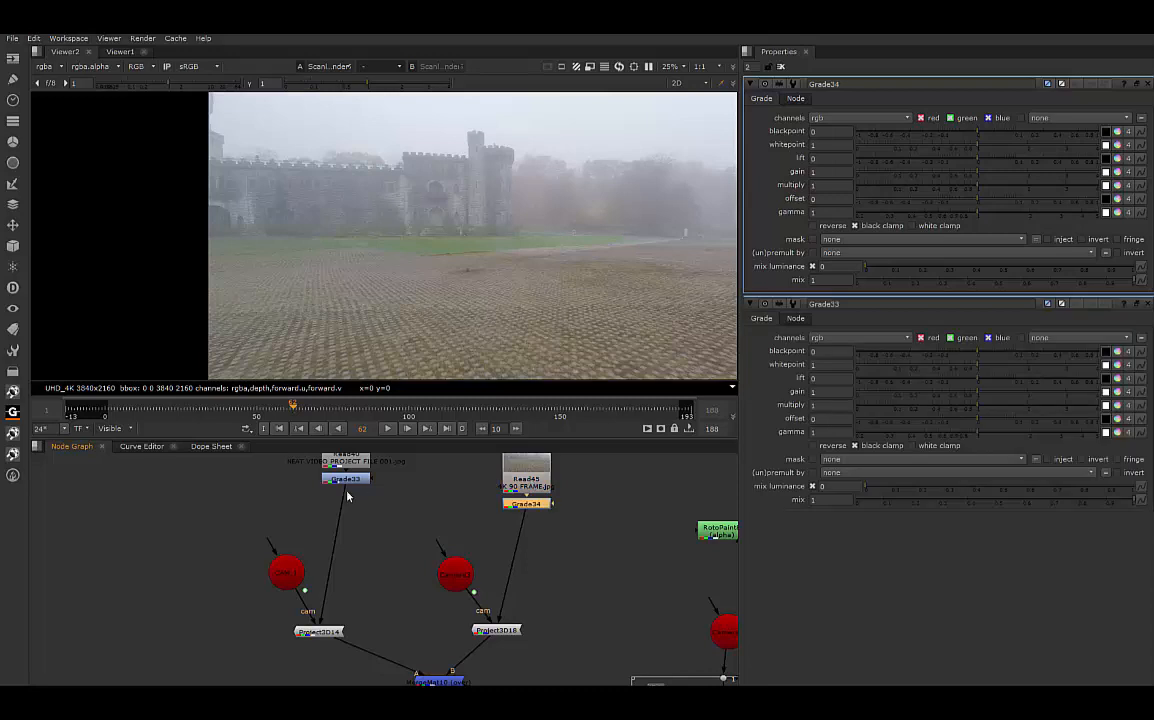
# Step: Tint the frame 1 projection red by setting the red gain of the Grade below Read40 to 2.26
pyautogui.click(344, 479)
pyautogui.click(1118, 172)
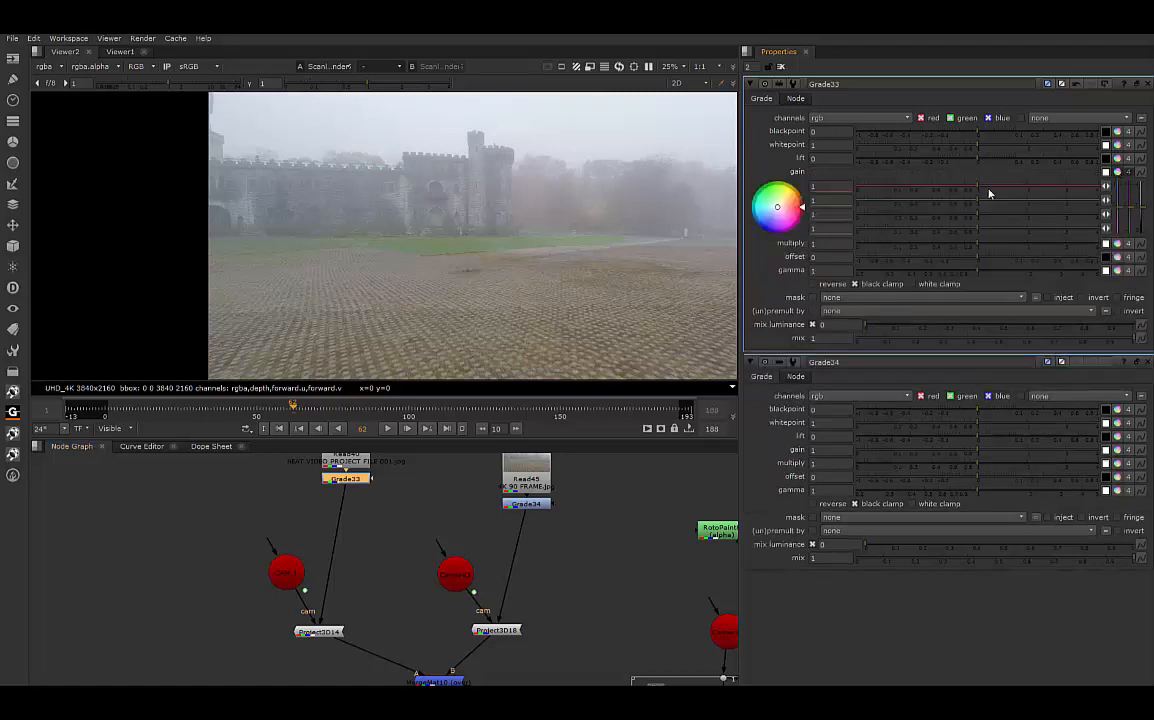
pyautogui.moveTo(1014, 199); pyautogui.dragTo(1038, 203)
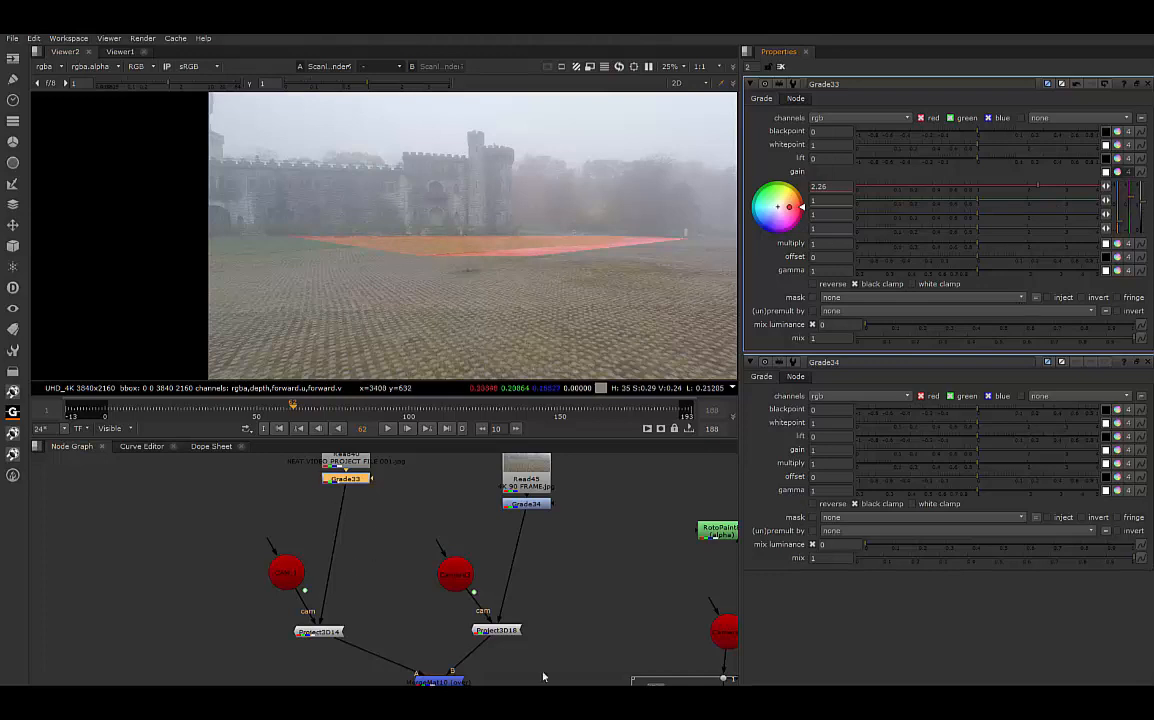
# Step: Tint the frame 90 projection blue by setting the blue gain of the Grade below Read45 to 2.16
pyautogui.doubleClick(527, 503)
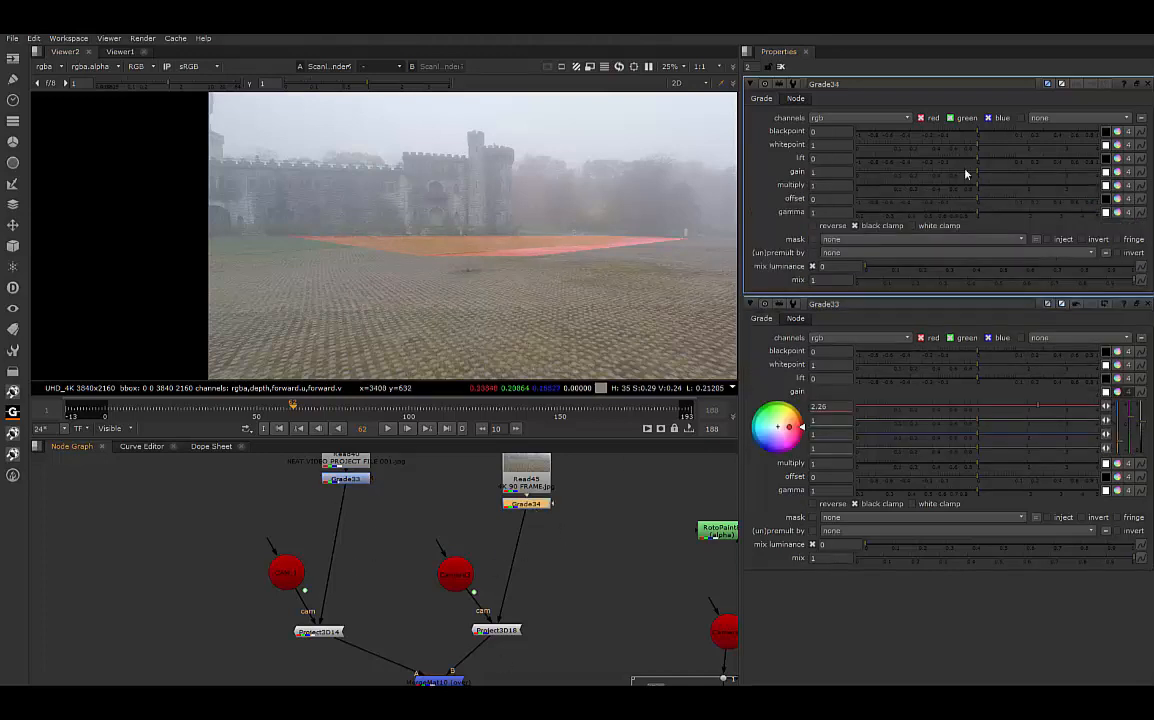
pyautogui.click(1117, 172)
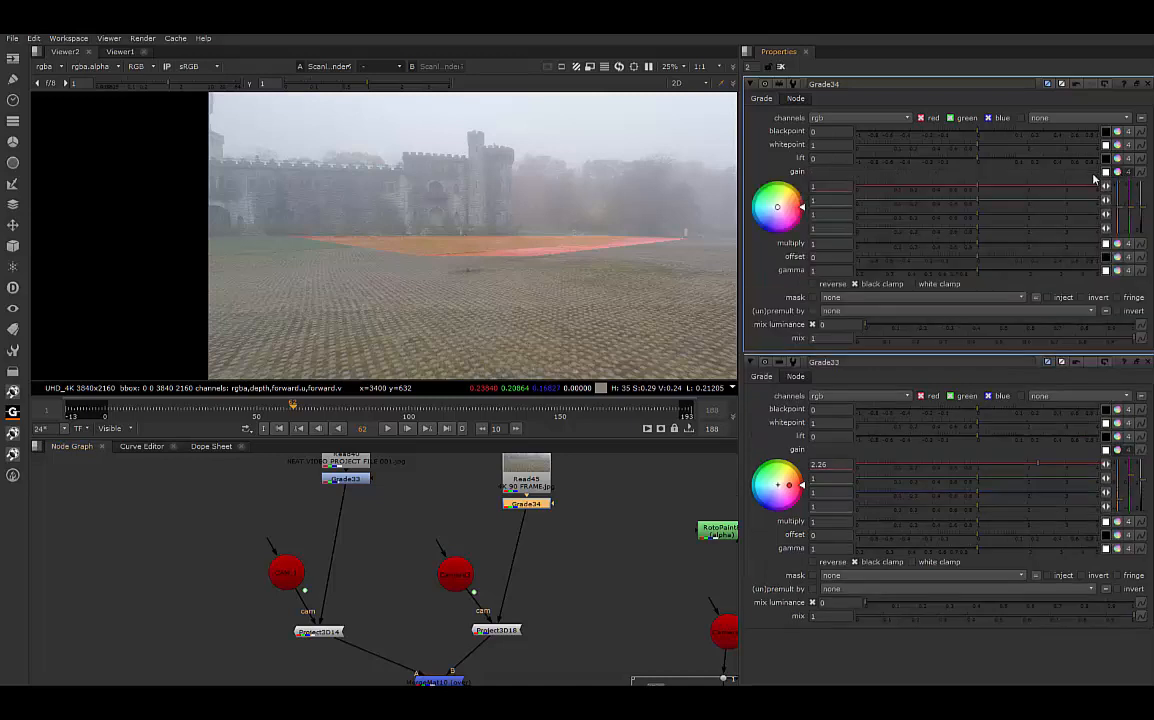
pyautogui.moveTo(979, 216); pyautogui.dragTo(1035, 232)
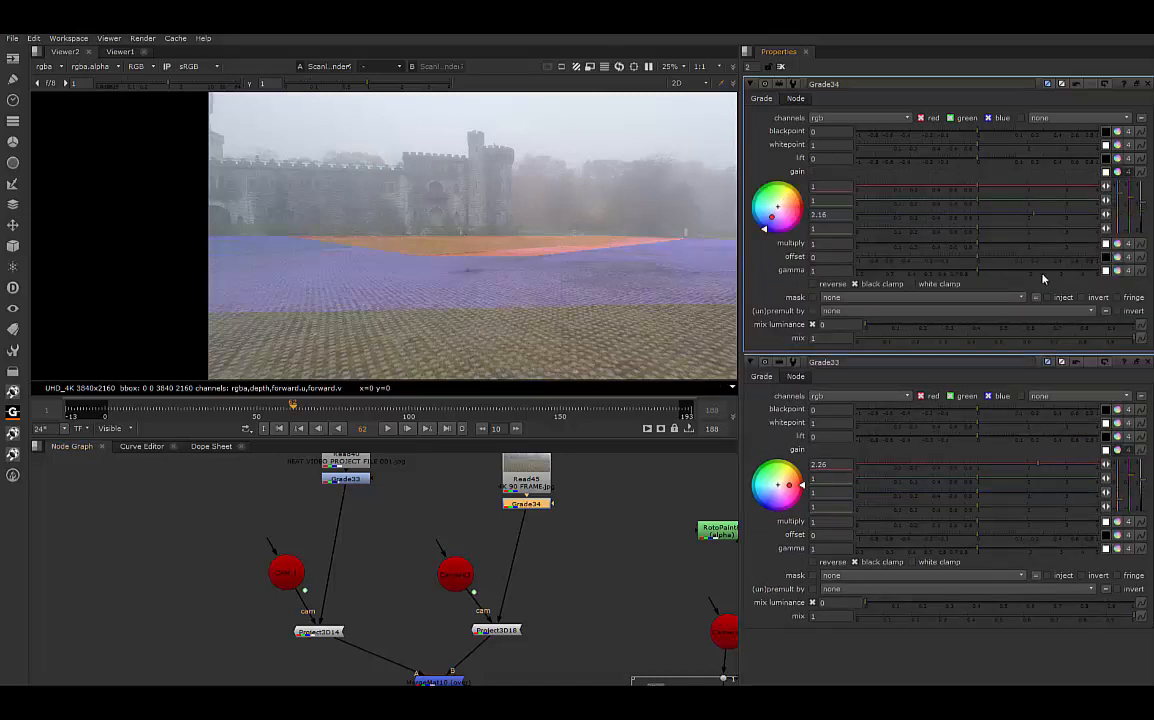
pyautogui.click(587, 590)
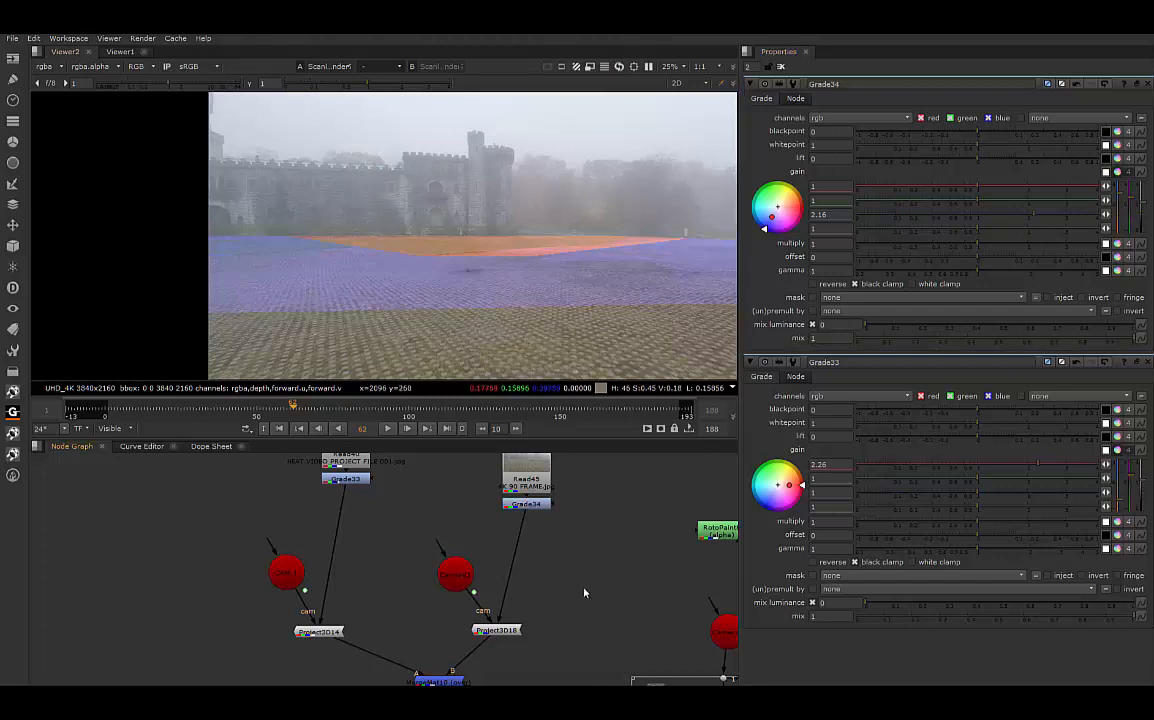
# Step: Scrub between frames 1, 27 and 16 to examine how the red and blue projections cover the ground
pyautogui.scroll(-5, 611, 555)
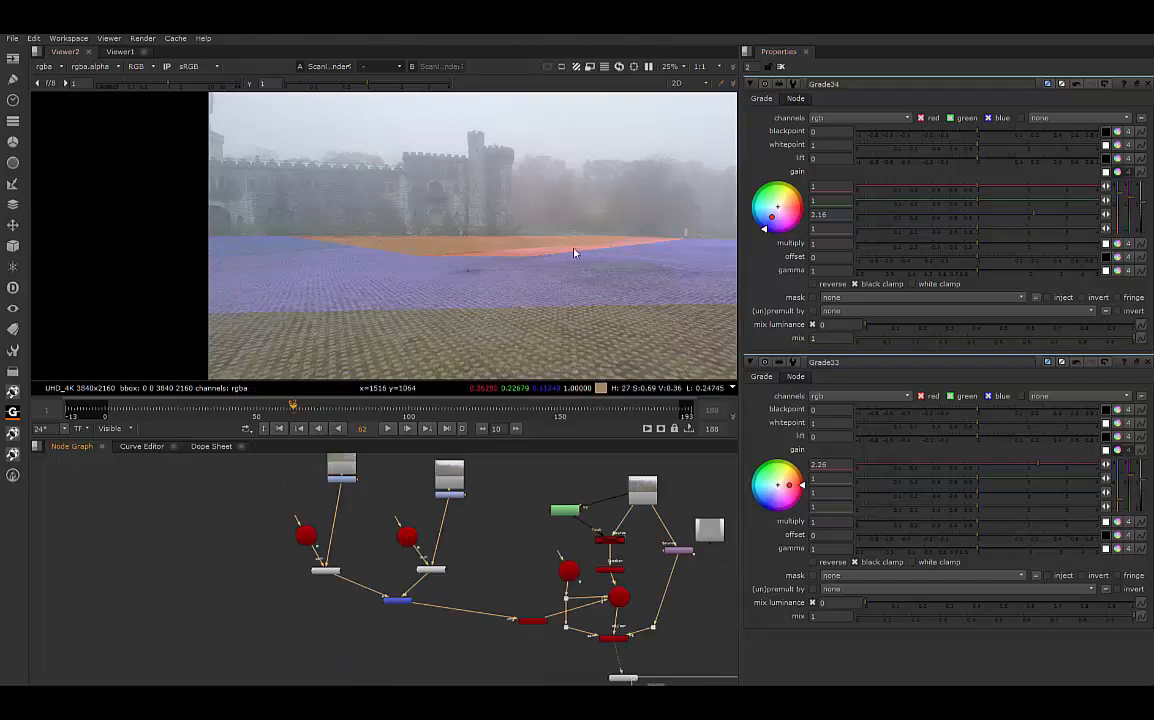
pyautogui.click(109, 411)
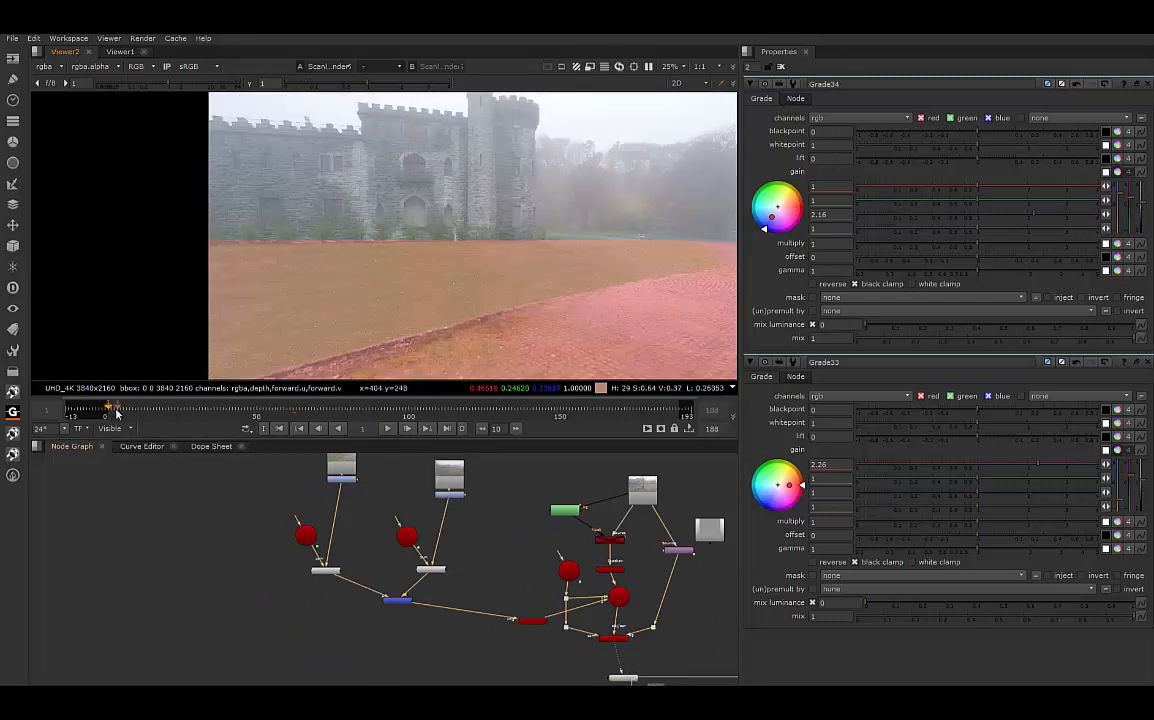
pyautogui.click(145, 412)
pyautogui.moveTo(145, 412); pyautogui.dragTo(186, 412)
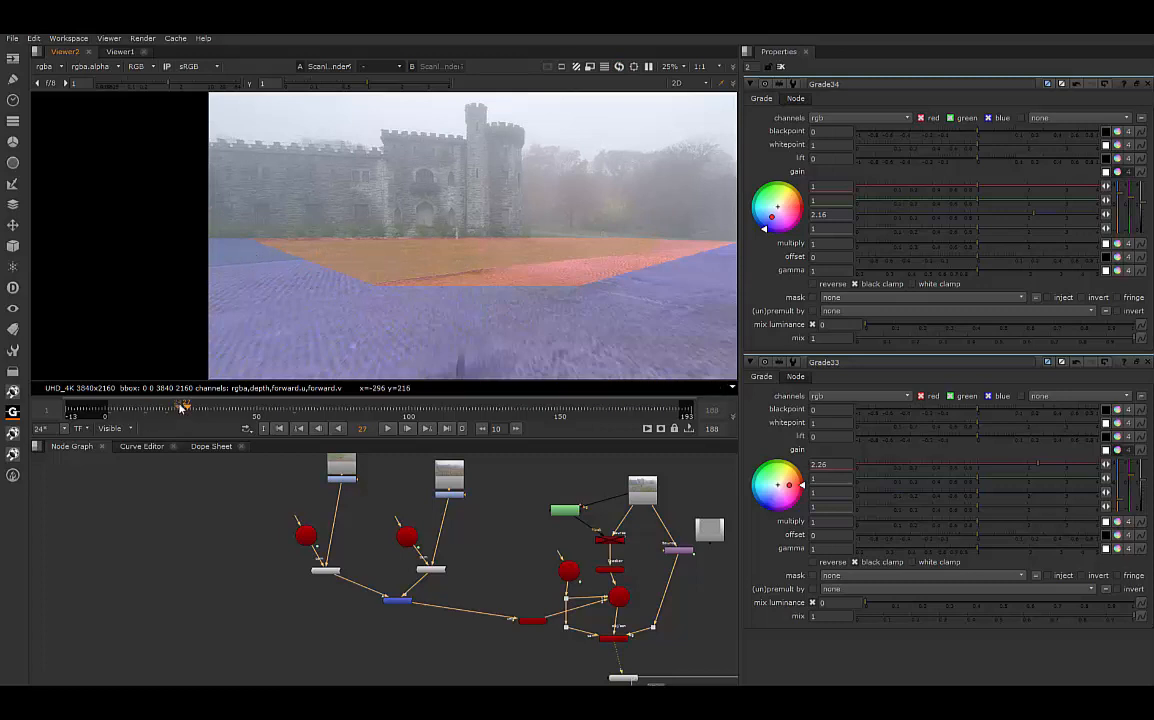
pyautogui.moveTo(183, 408); pyautogui.dragTo(153, 408)
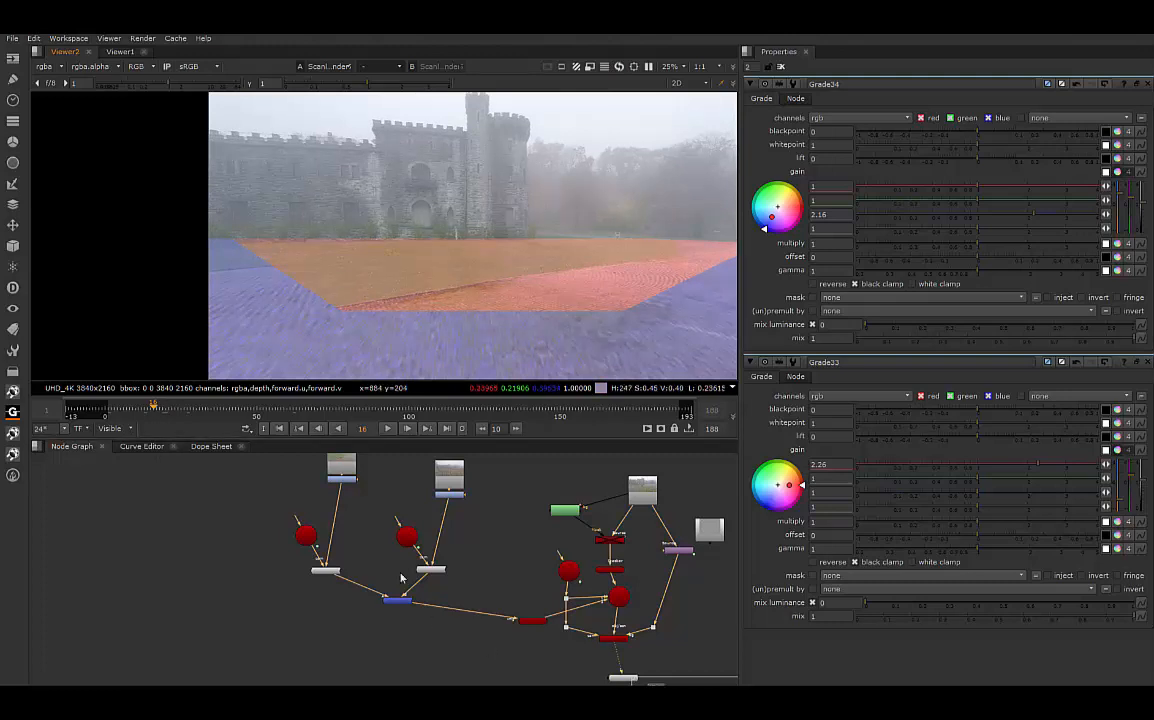
# Step: Move the Grade below Read40 closer to its projection and disable both tinting Grade nodes
pyautogui.moveTo(347, 488); pyautogui.dragTo(352, 515)
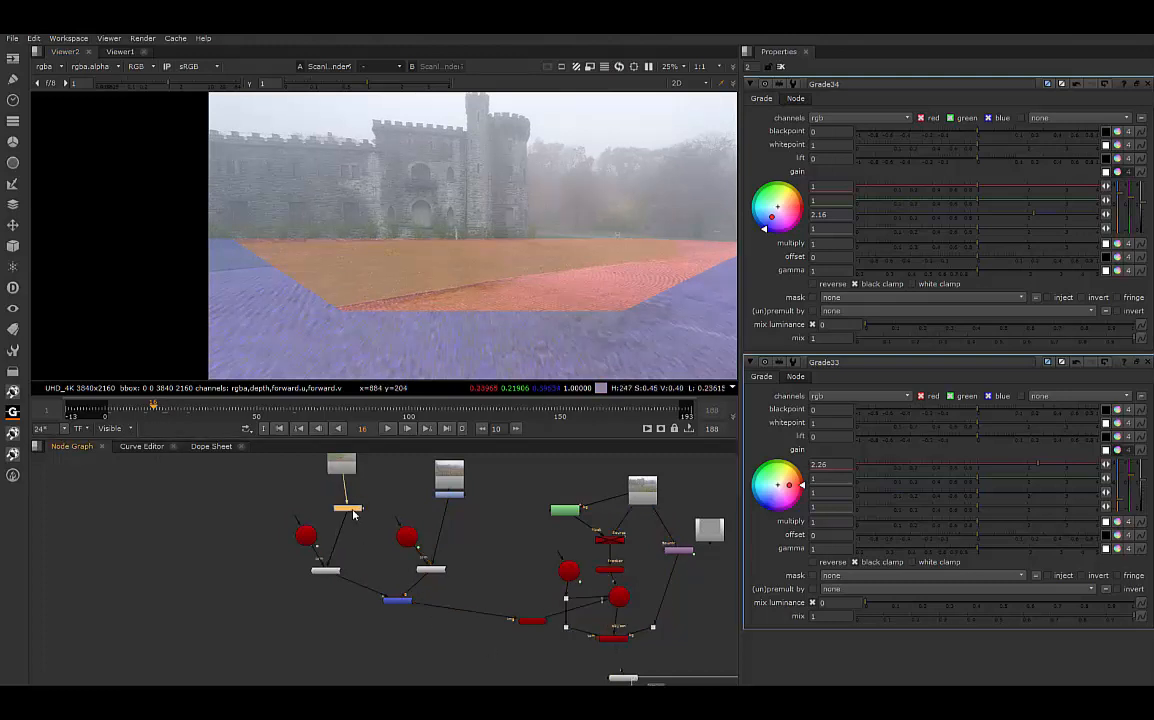
pyautogui.press('d')
pyautogui.click(454, 495)
pyautogui.press('d')
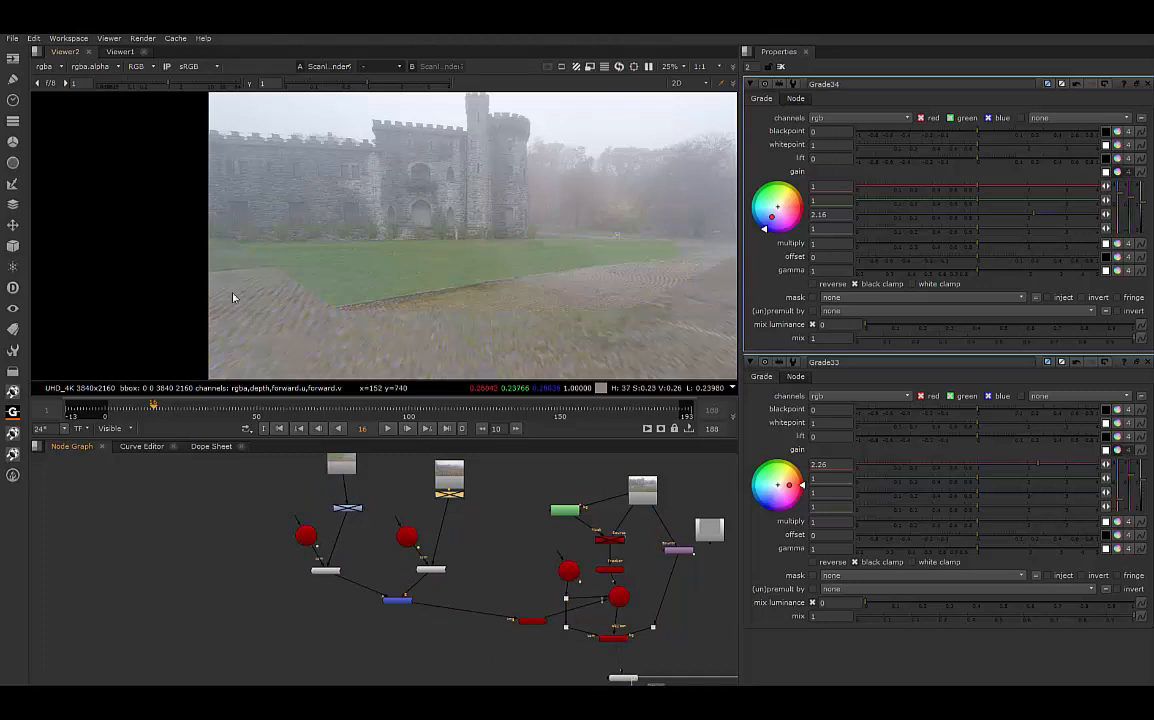
# Step: Examine the seam between the two projections closely at frame 16 and the distant grass edge at frame 89
pyautogui.scroll(1, 244, 300)
pyautogui.scroll(3, 254, 302)
pyautogui.scroll(3, 456, 255)
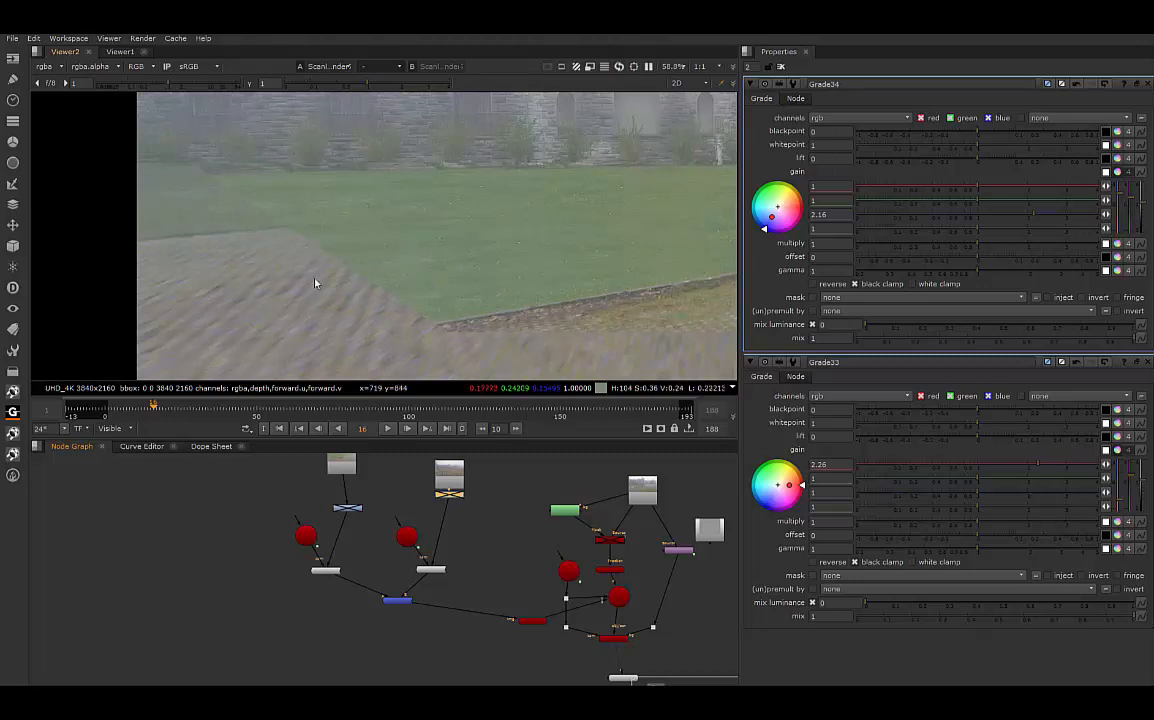
pyautogui.scroll(-3, 404, 318)
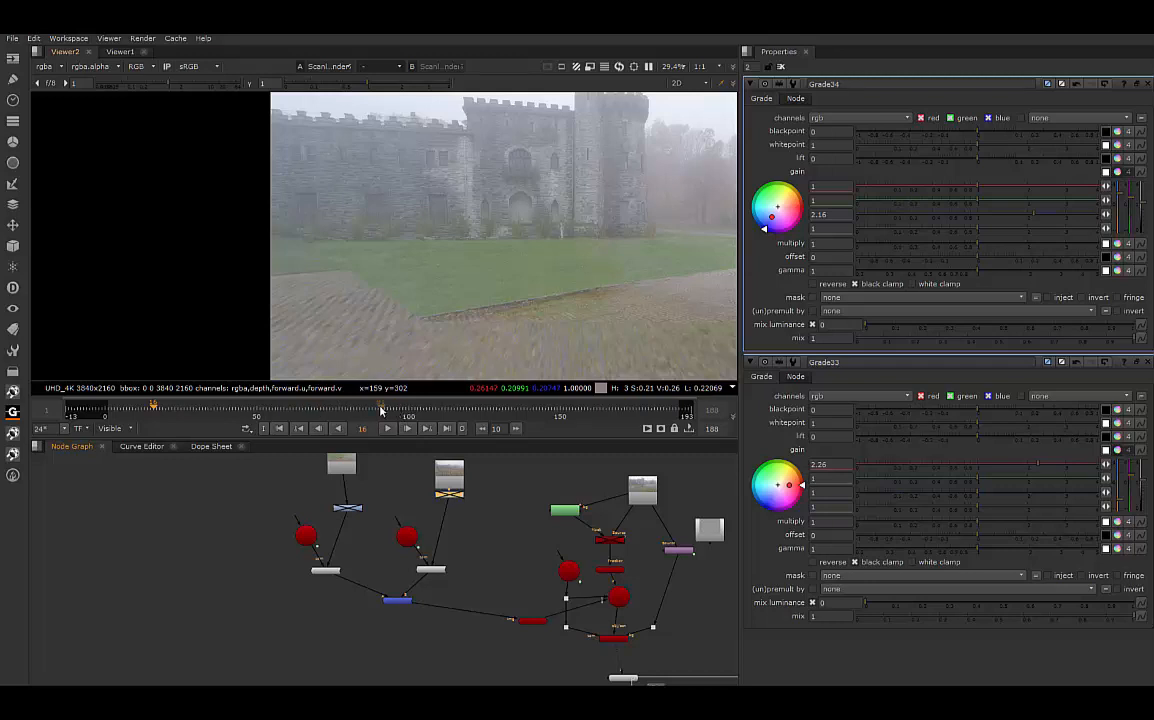
pyautogui.click(376, 408)
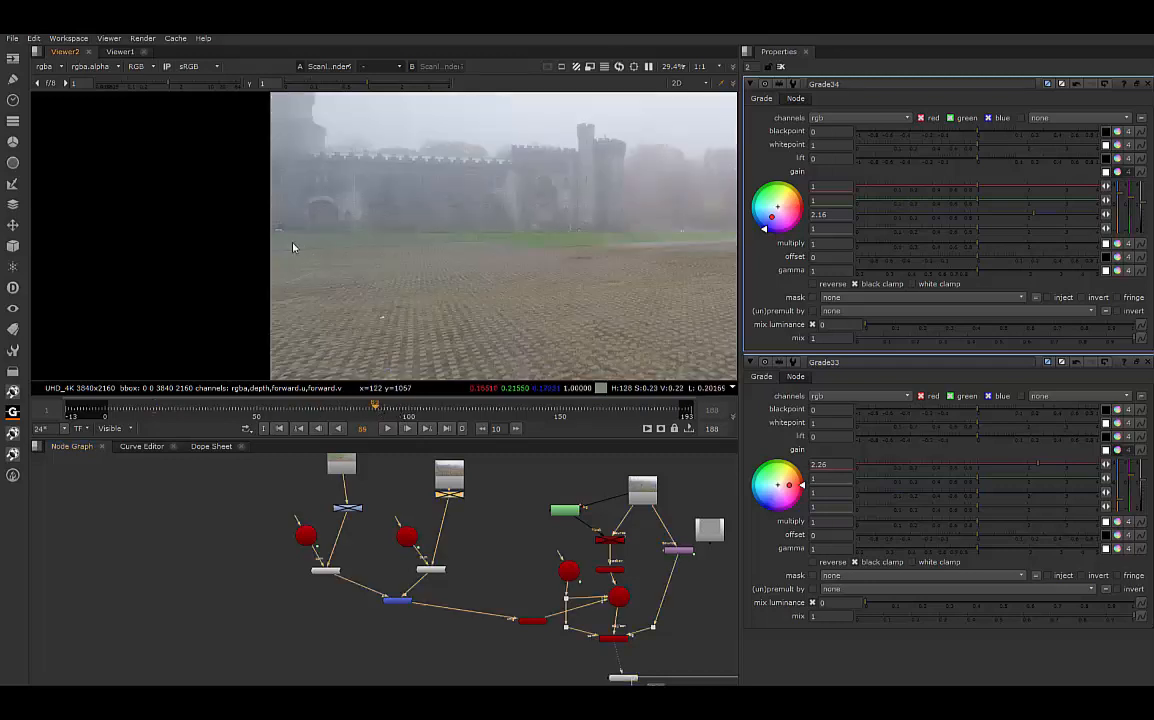
pyautogui.scroll(10, 380, 235)
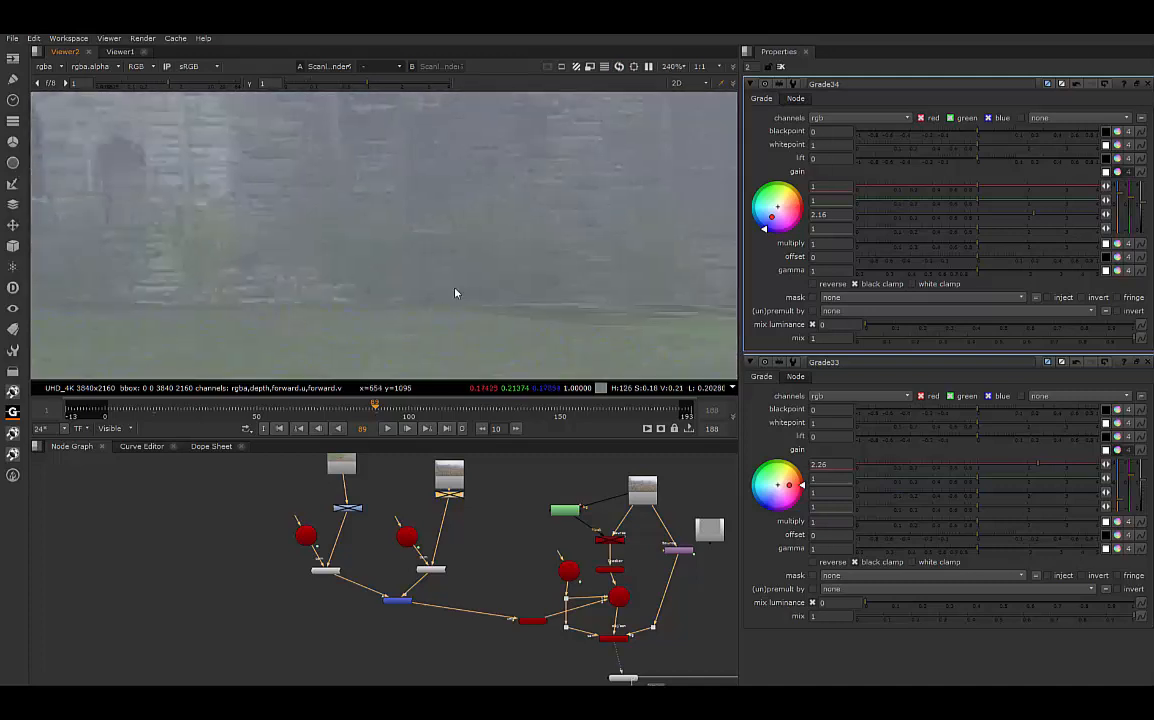
pyautogui.scroll(3, 456, 291)
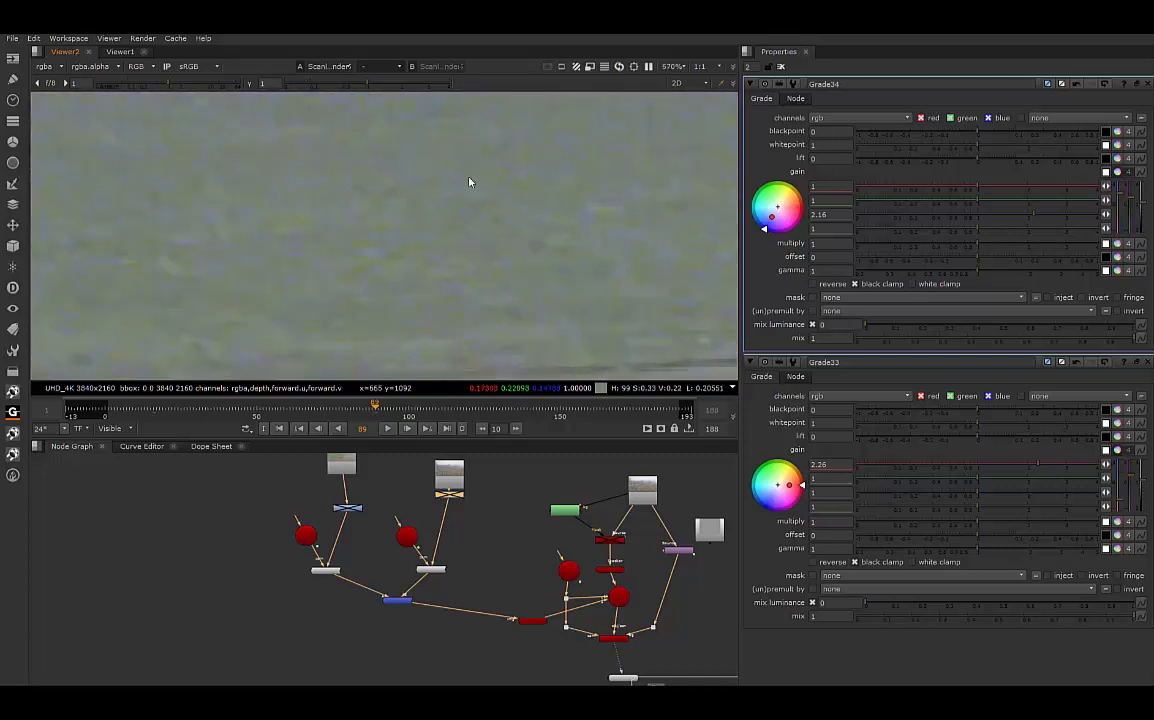
pyautogui.scroll(-10, 455, 230)
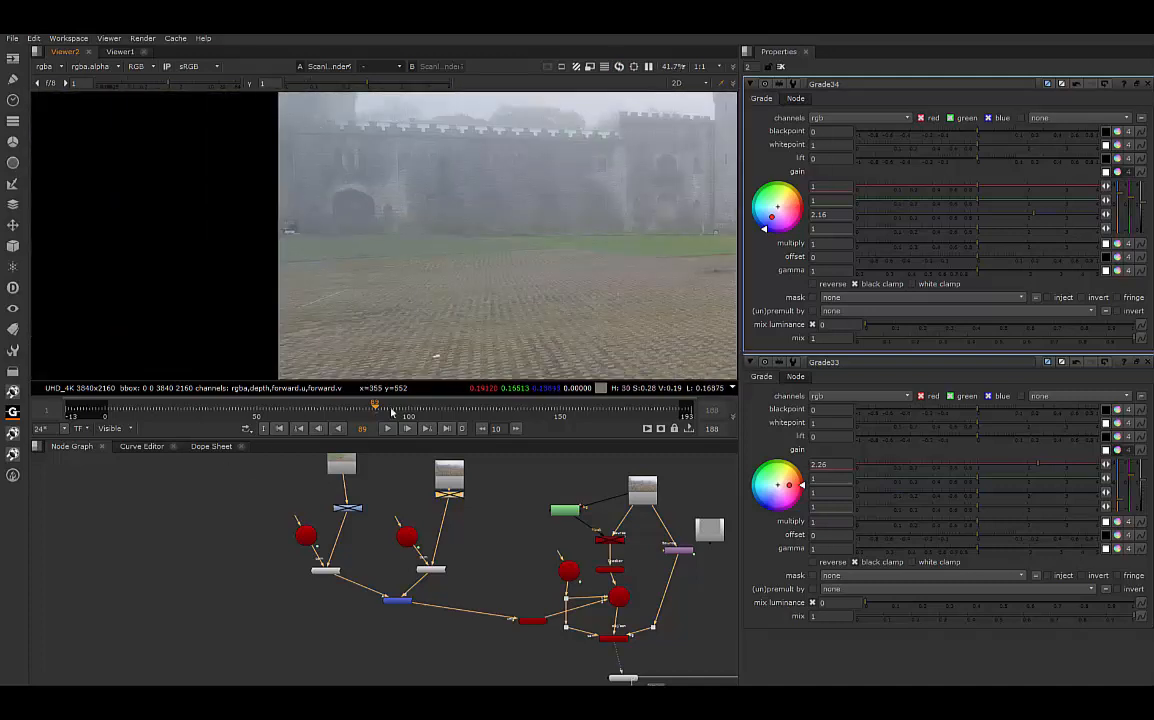
# Step: Scrub through frames 54, 46, 3, 27 and 22 to check how the merged ground projections blend over the shot
pyautogui.moveTo(381, 411); pyautogui.dragTo(268, 410)
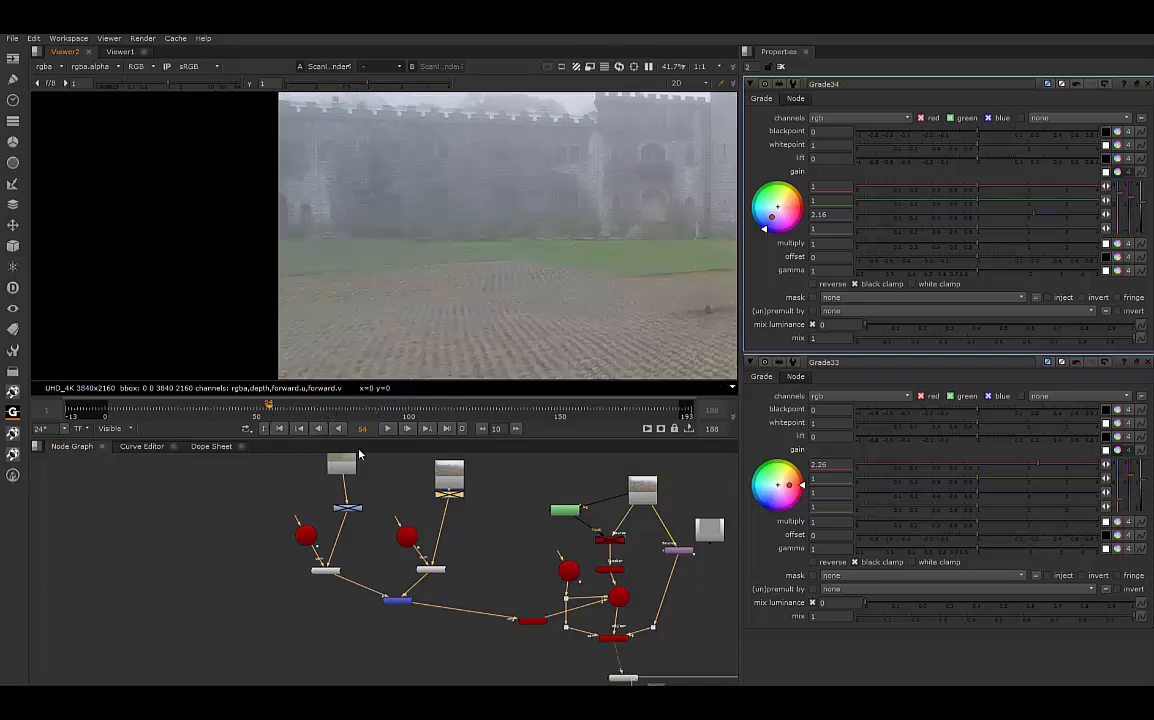
pyautogui.moveTo(273, 410); pyautogui.dragTo(244, 410)
pyautogui.moveTo(602, 281); pyautogui.dragTo(435, 275, button='middle')
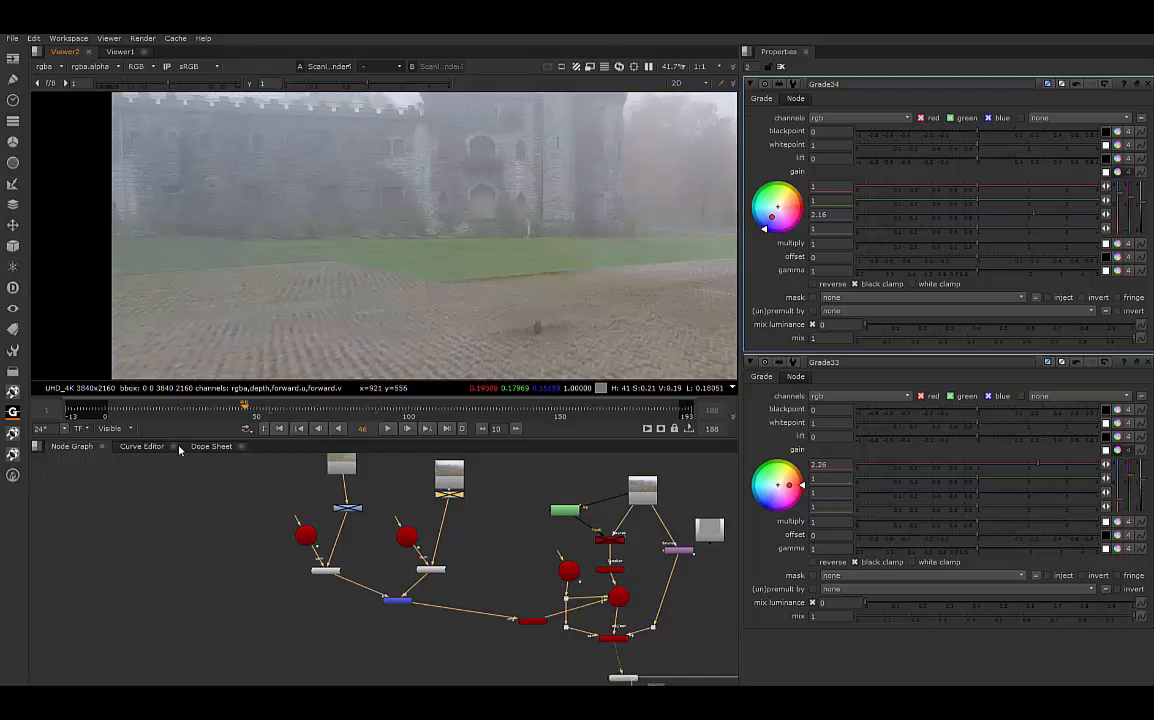
pyautogui.click(113, 411)
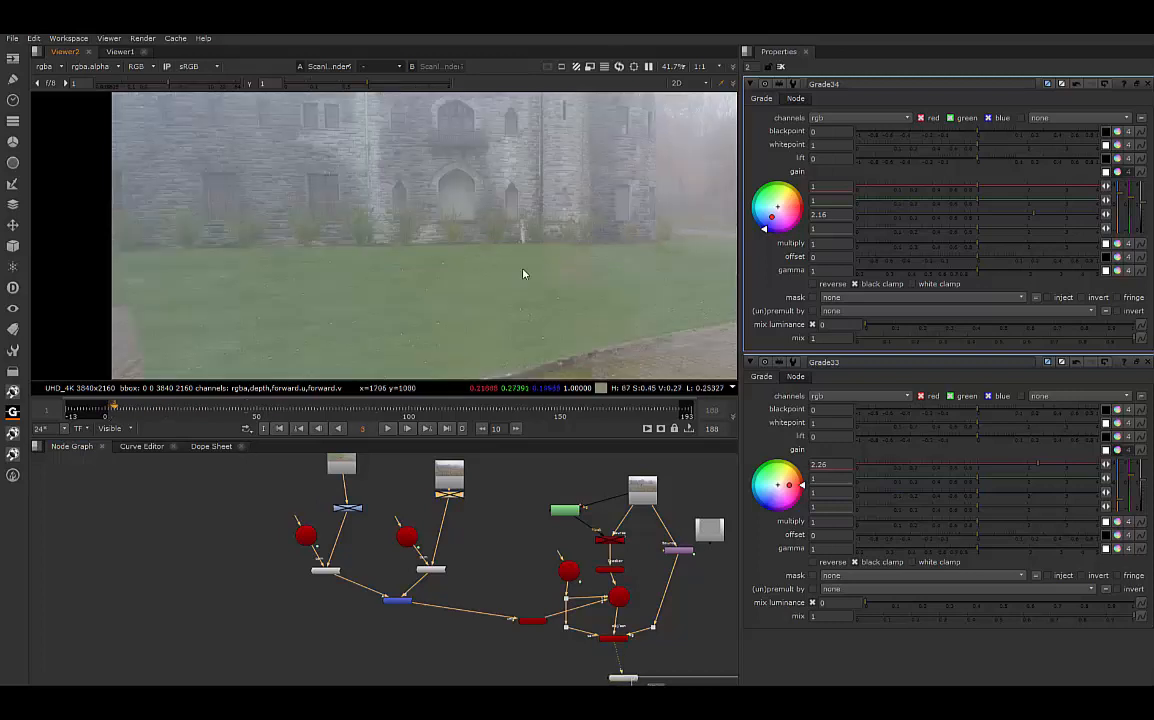
pyautogui.scroll(2, 482, 297)
pyautogui.scroll(-6, 481, 298)
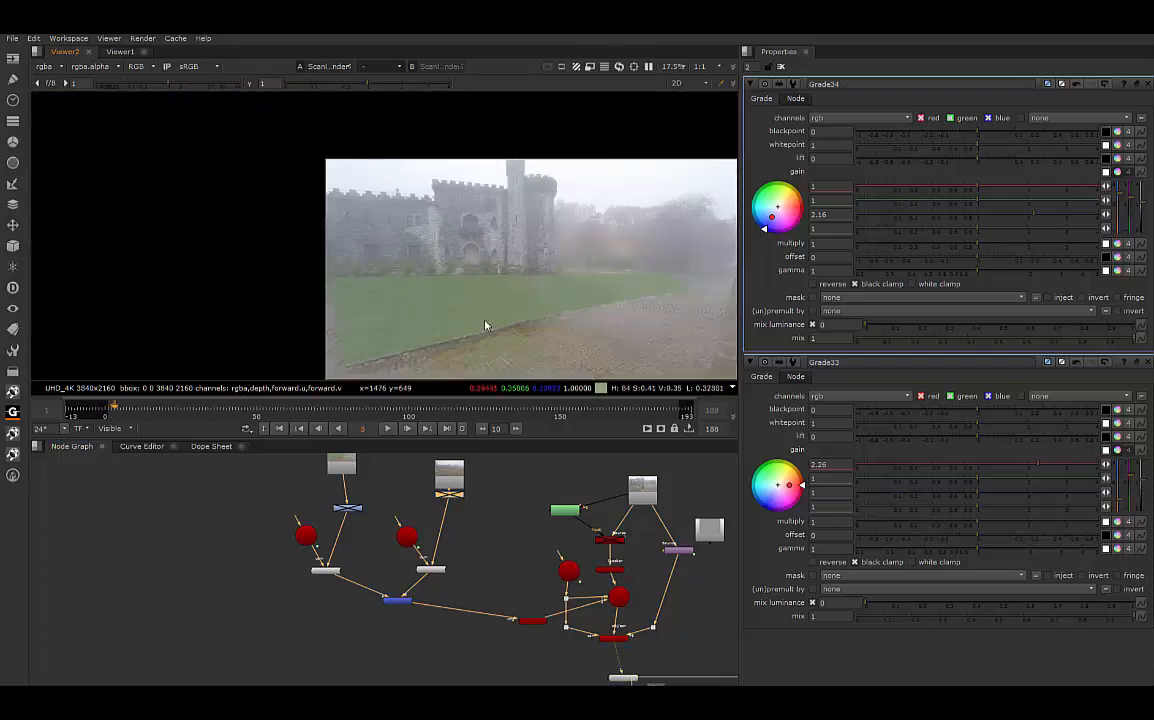
pyautogui.moveTo(438, 276); pyautogui.dragTo(452, 220, button='middle')
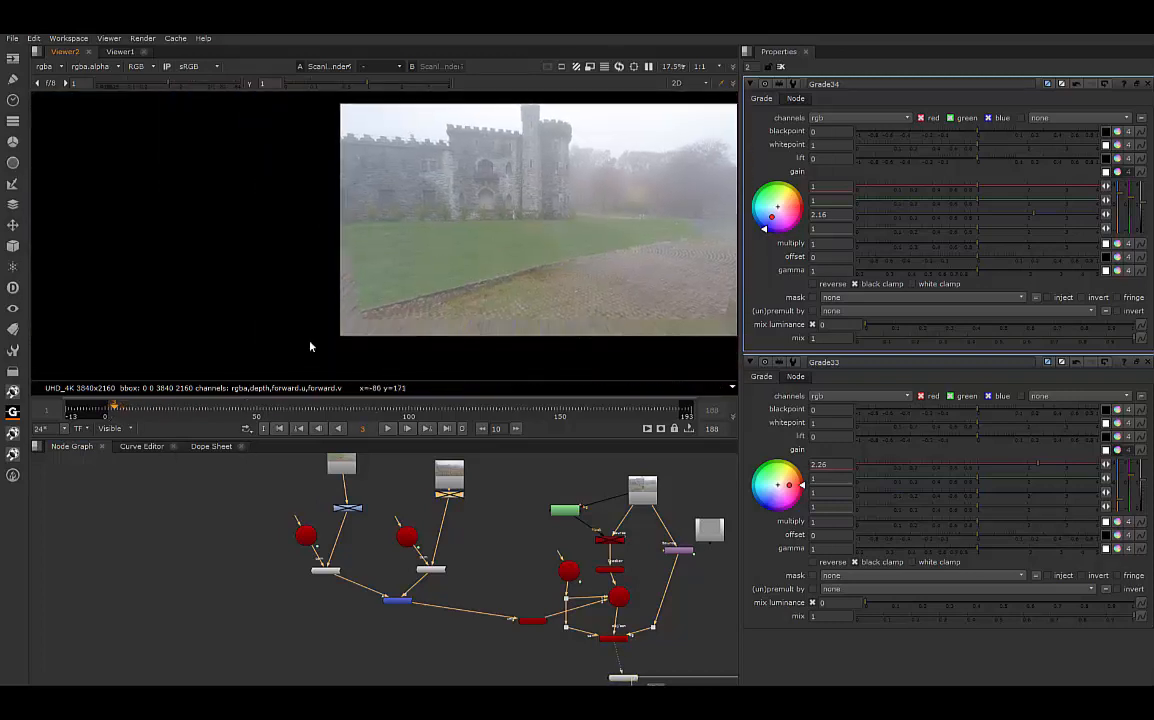
pyautogui.moveTo(115, 413); pyautogui.dragTo(186, 409)
pyautogui.scroll(2, 536, 226)
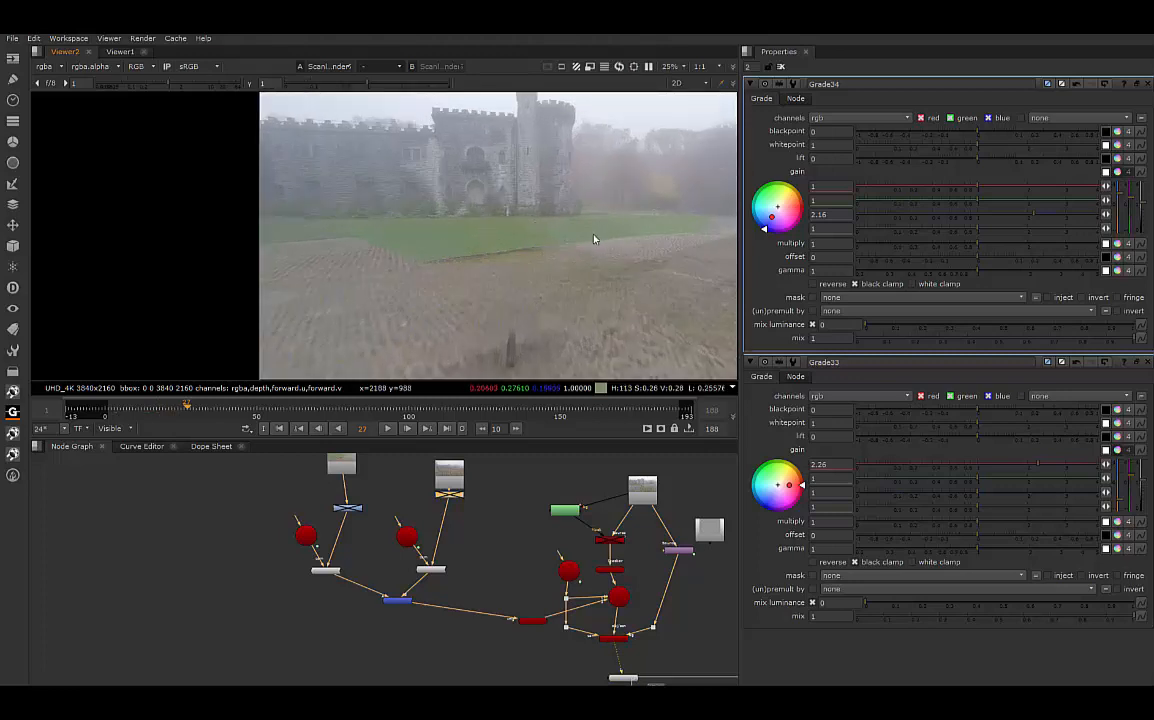
pyautogui.moveTo(191, 410)
pyautogui.mouseDown()
pyautogui.moveTo(253, 409)
pyautogui.moveTo(172, 408)
pyautogui.mouseUp()
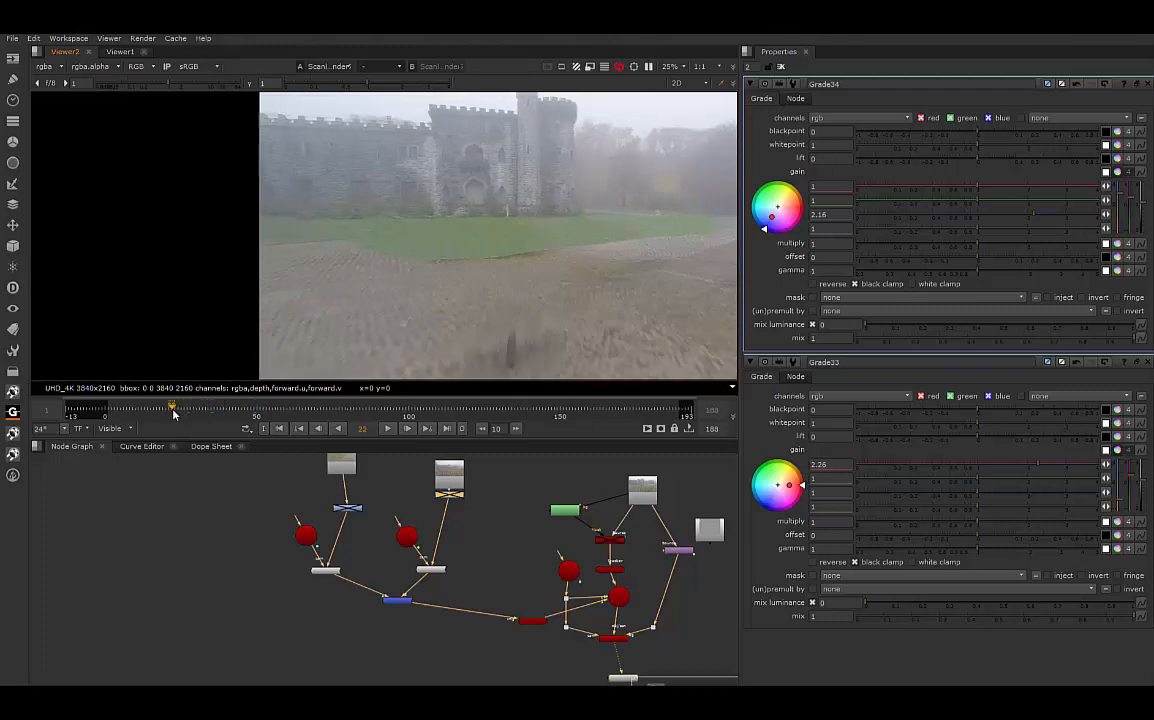
# Step: Scrub through frames 5, 37, 92, 63 and 3 to examine where the merged ground projections leave stretched areas
pyautogui.click(118, 410)
pyautogui.scroll(1, 415, 314)
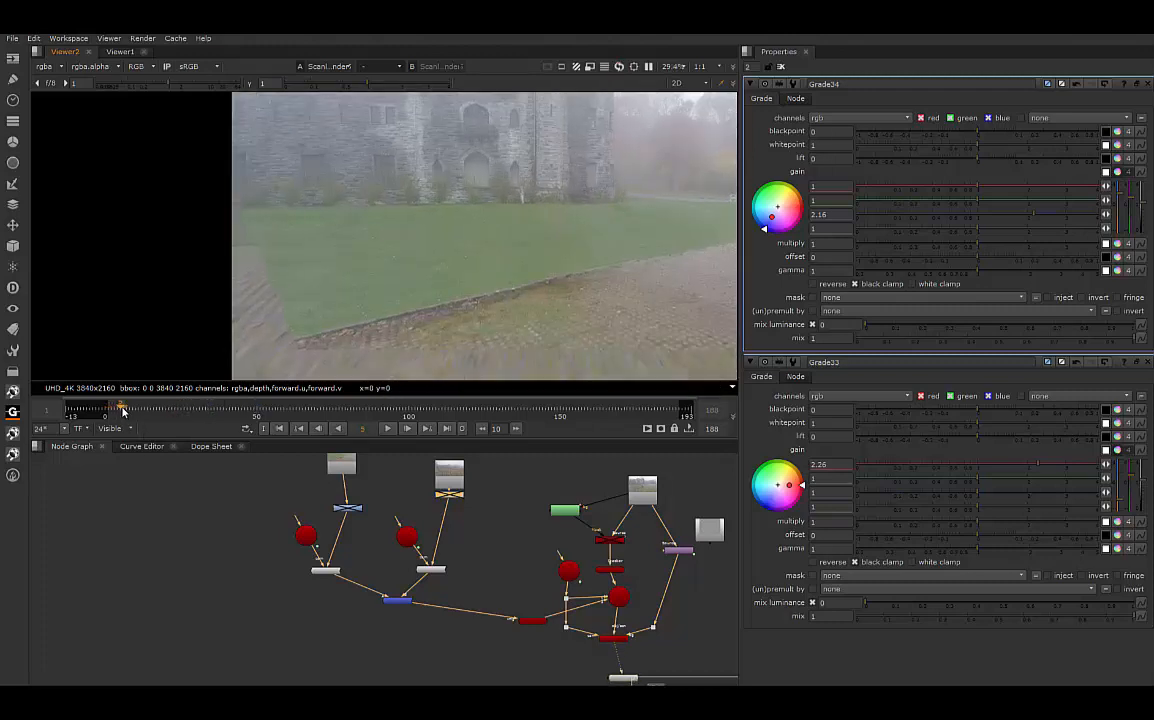
pyautogui.moveTo(122, 412); pyautogui.dragTo(217, 409)
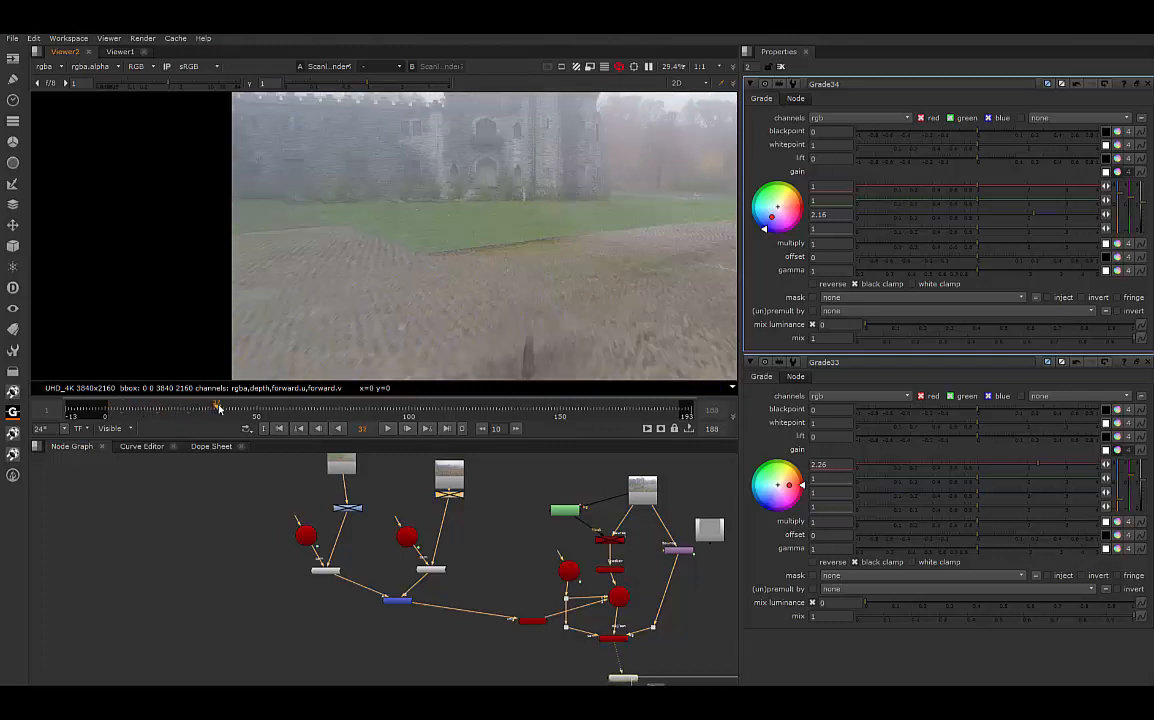
pyautogui.click(385, 410)
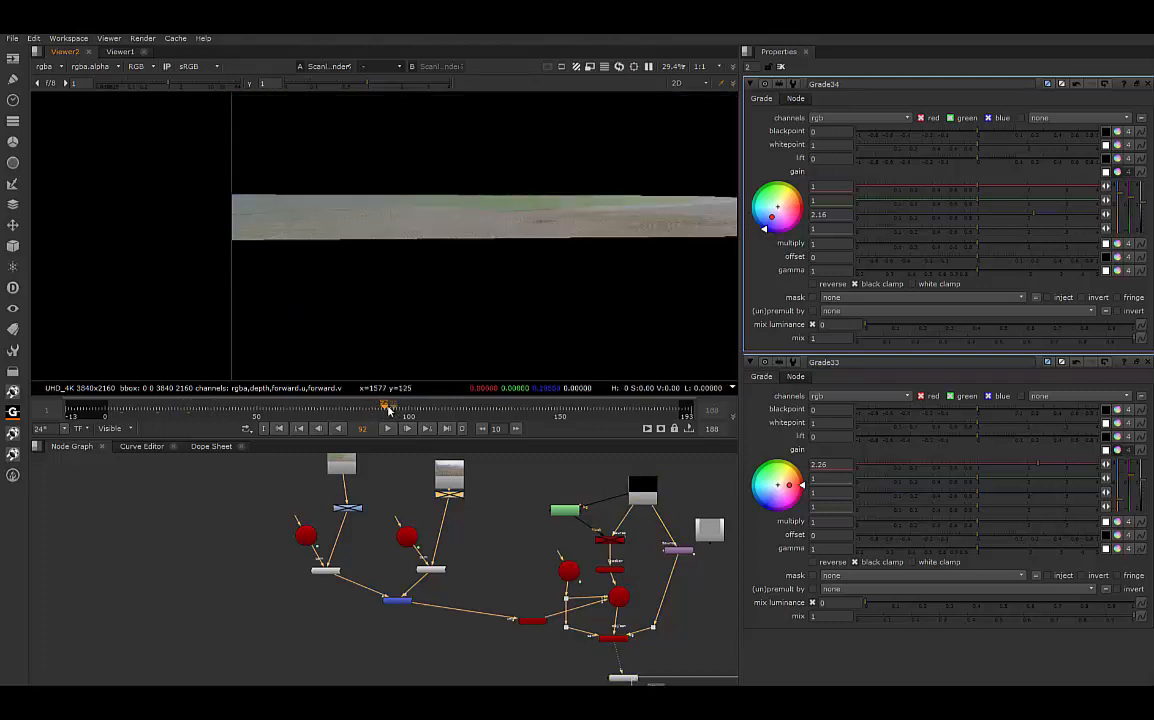
pyautogui.moveTo(388, 410); pyautogui.dragTo(298, 414)
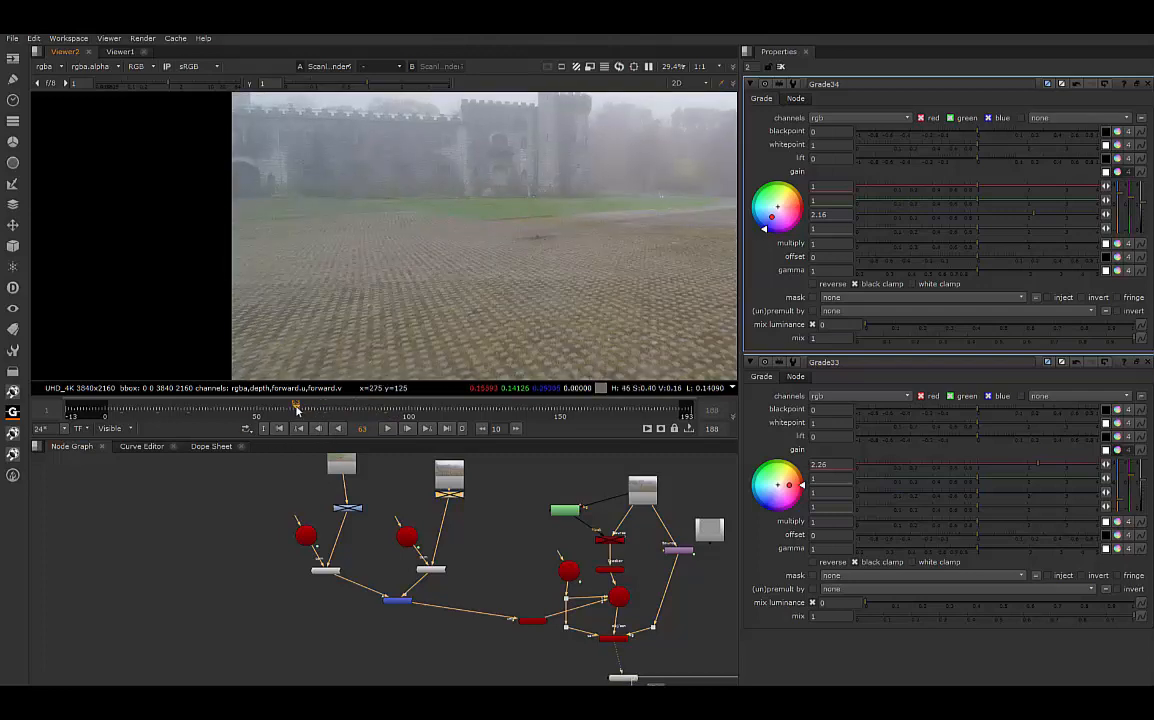
pyautogui.moveTo(297, 410); pyautogui.dragTo(113, 414)
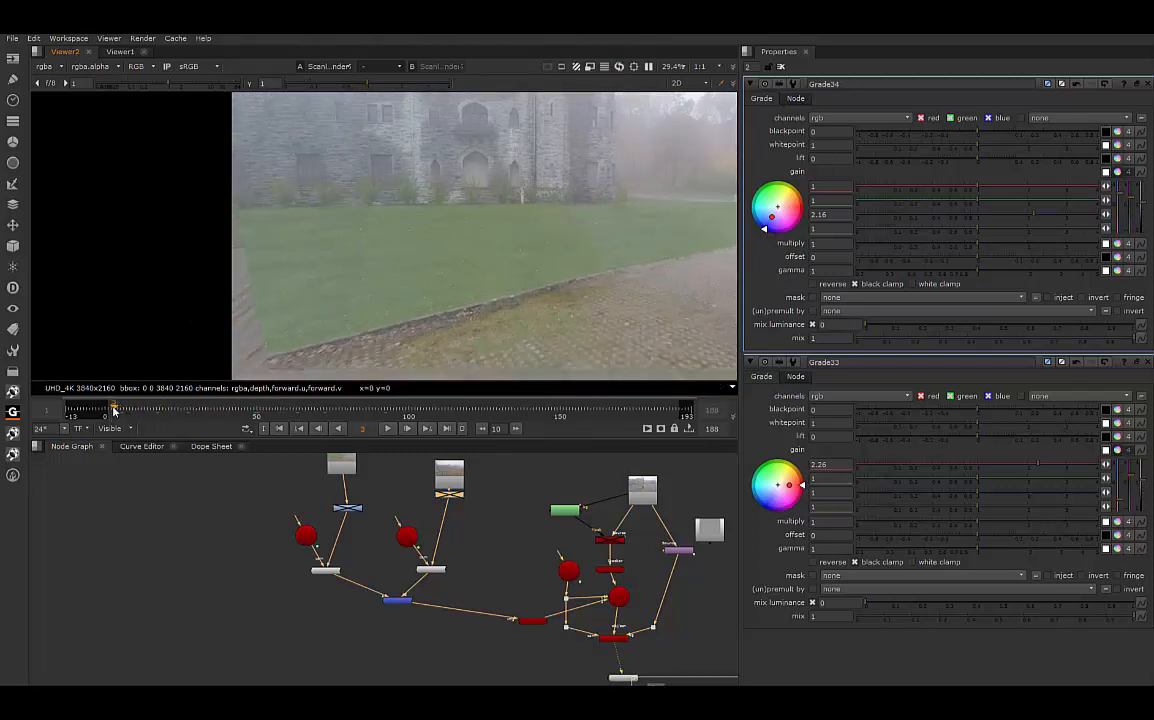
# Step: Go to frame 10 and duplicate Camera2, placing the copy in the empty space beside Project3D18
pyautogui.moveTo(113, 412); pyautogui.dragTo(142, 429)
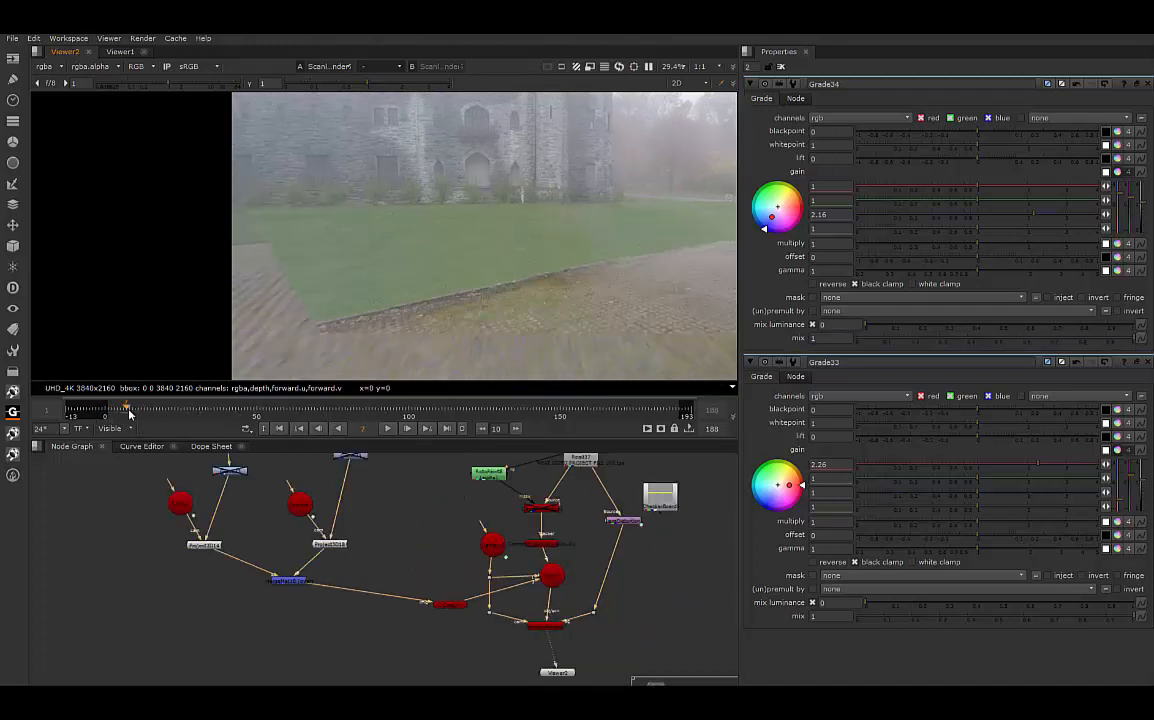
pyautogui.moveTo(127, 411); pyautogui.dragTo(136, 414)
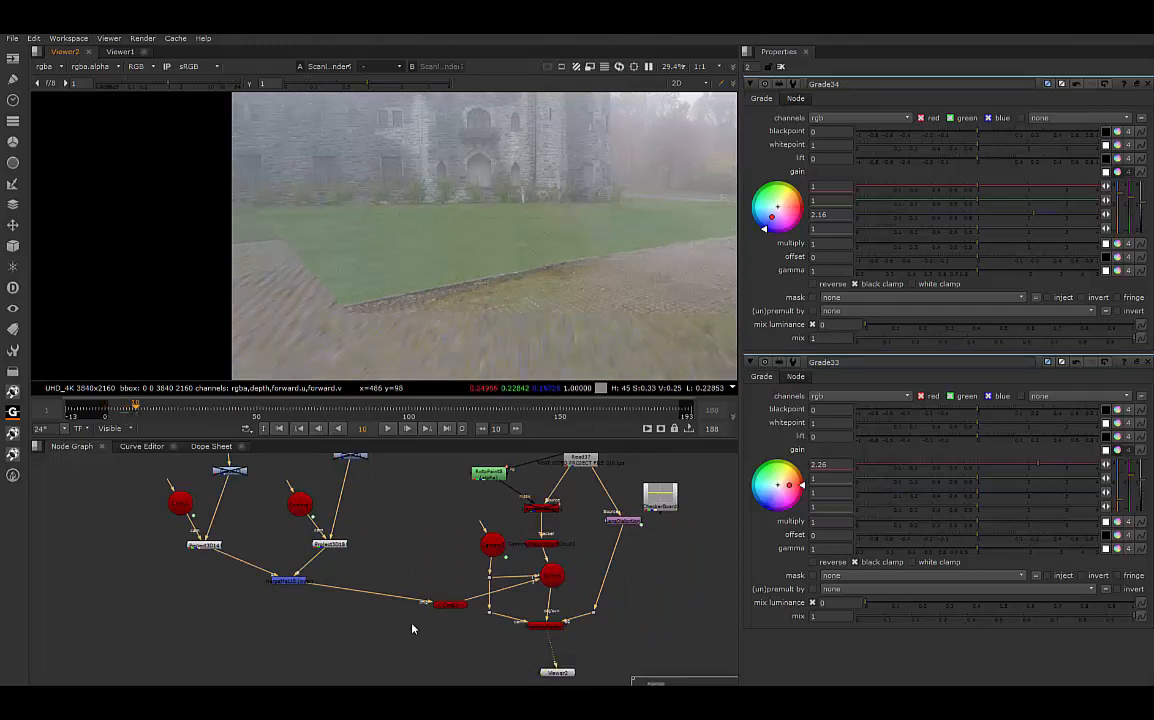
pyautogui.click(493, 545)
pyautogui.scroll(3, 485, 548)
pyautogui.doubleClick(475, 547)
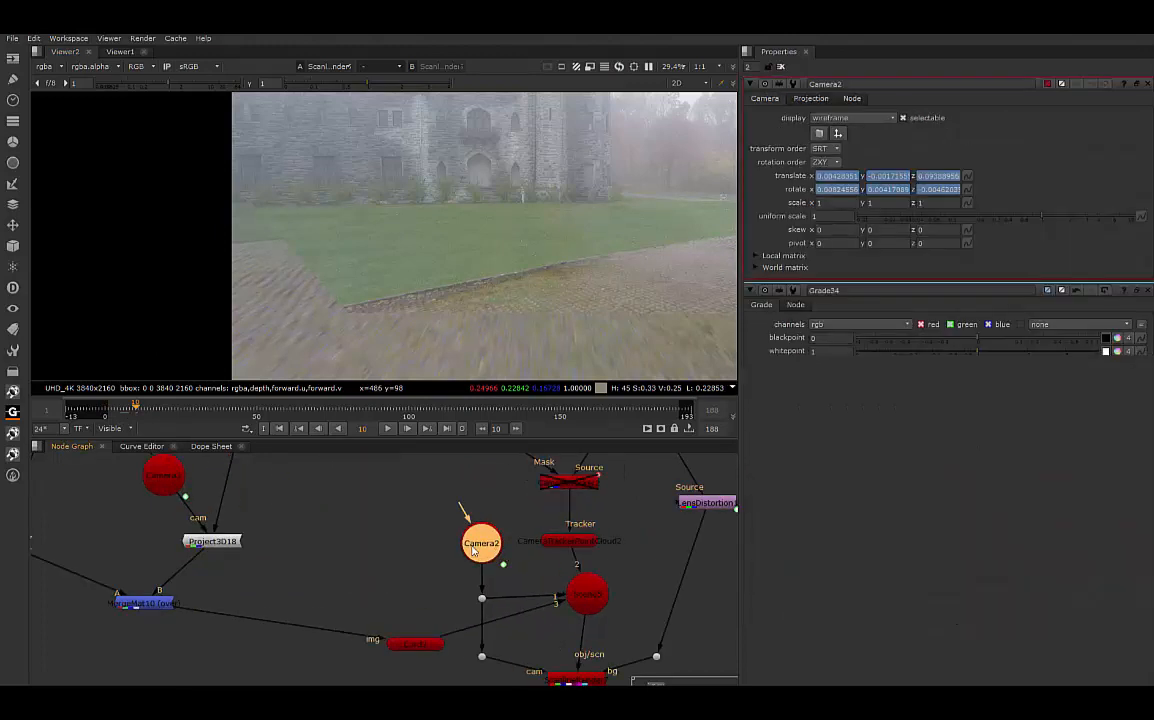
pyautogui.click(330, 577)
pyautogui.hotkey('ctrl', 'v')
pyautogui.moveTo(330, 577); pyautogui.dragTo(361, 521)
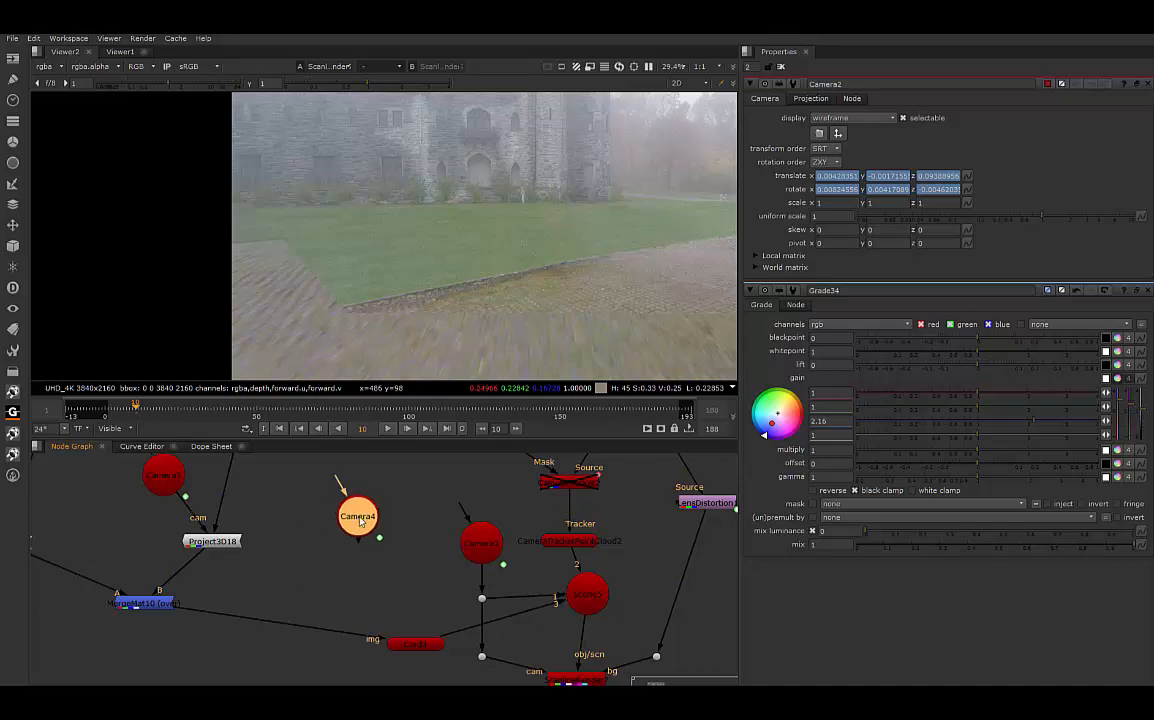
# Step: Remove the translate and rotate animation from Camera4 to freeze it at the current frame
pyautogui.doubleClick(361, 521)
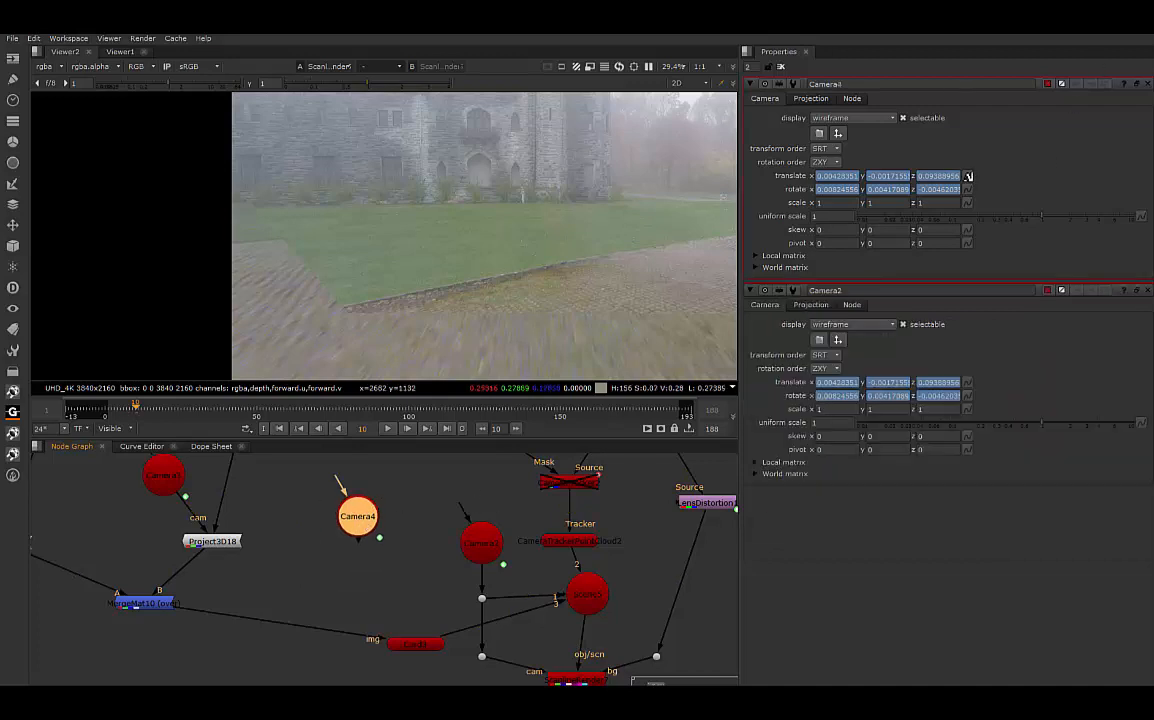
pyautogui.rightClick(968, 177)
pyautogui.click(1003, 205)
pyautogui.press('Return')
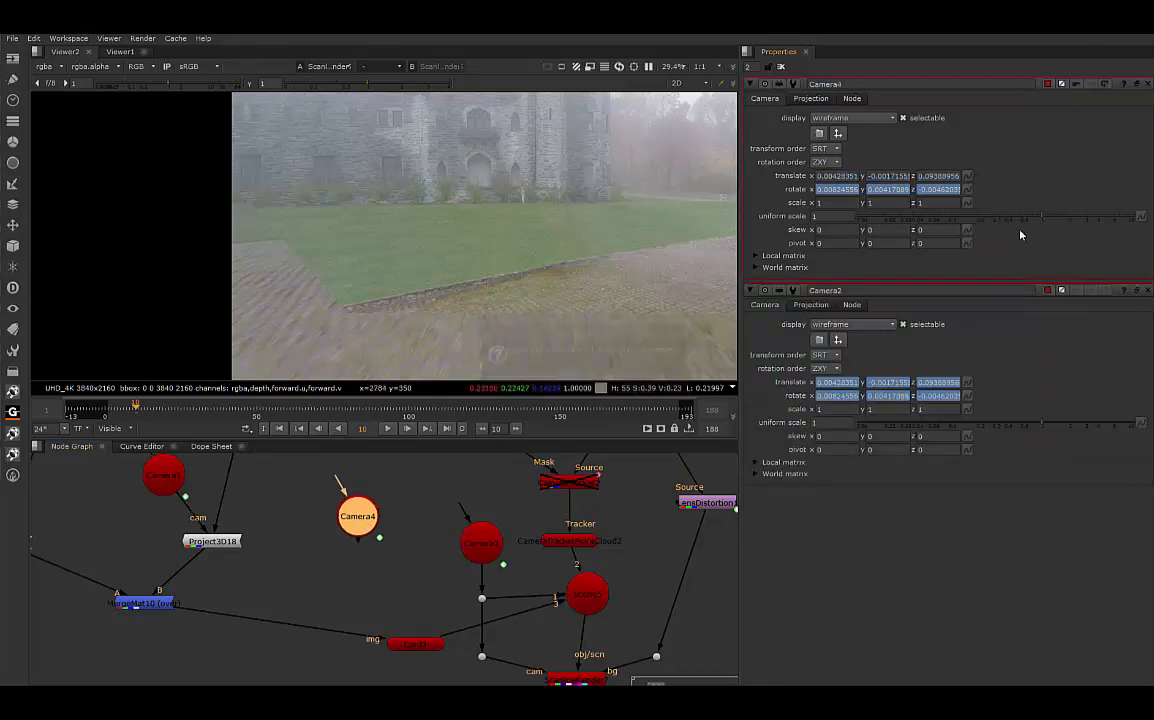
pyautogui.rightClick(968, 190)
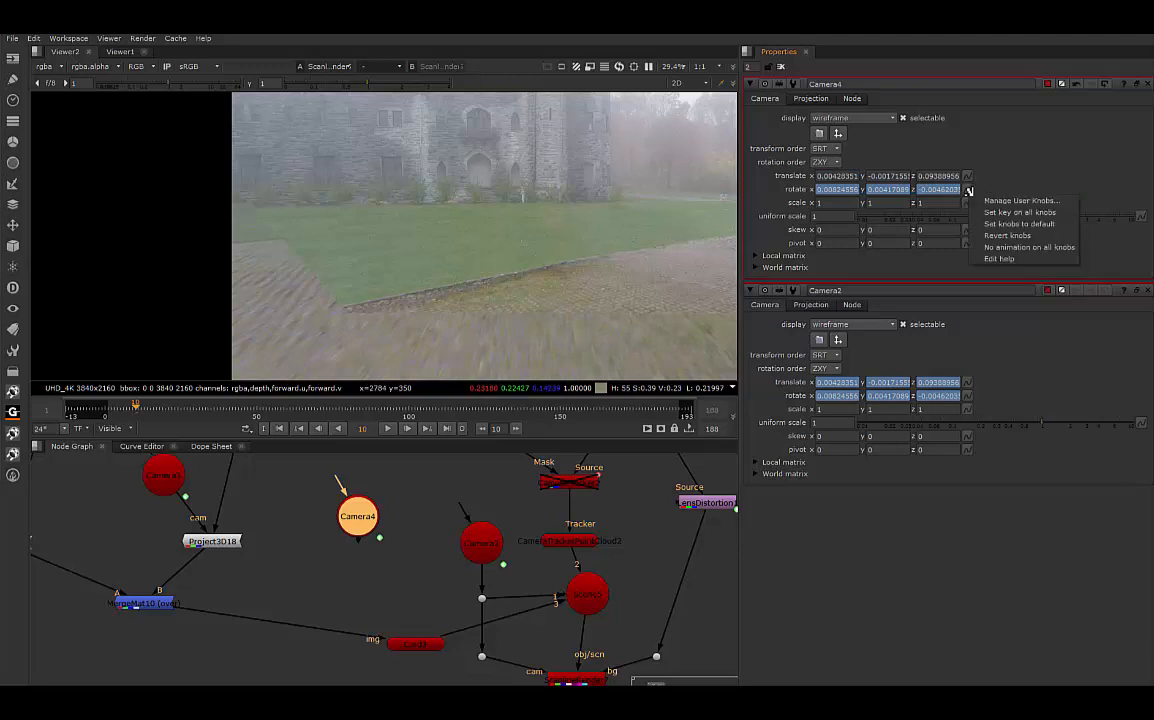
pyautogui.click(1008, 219)
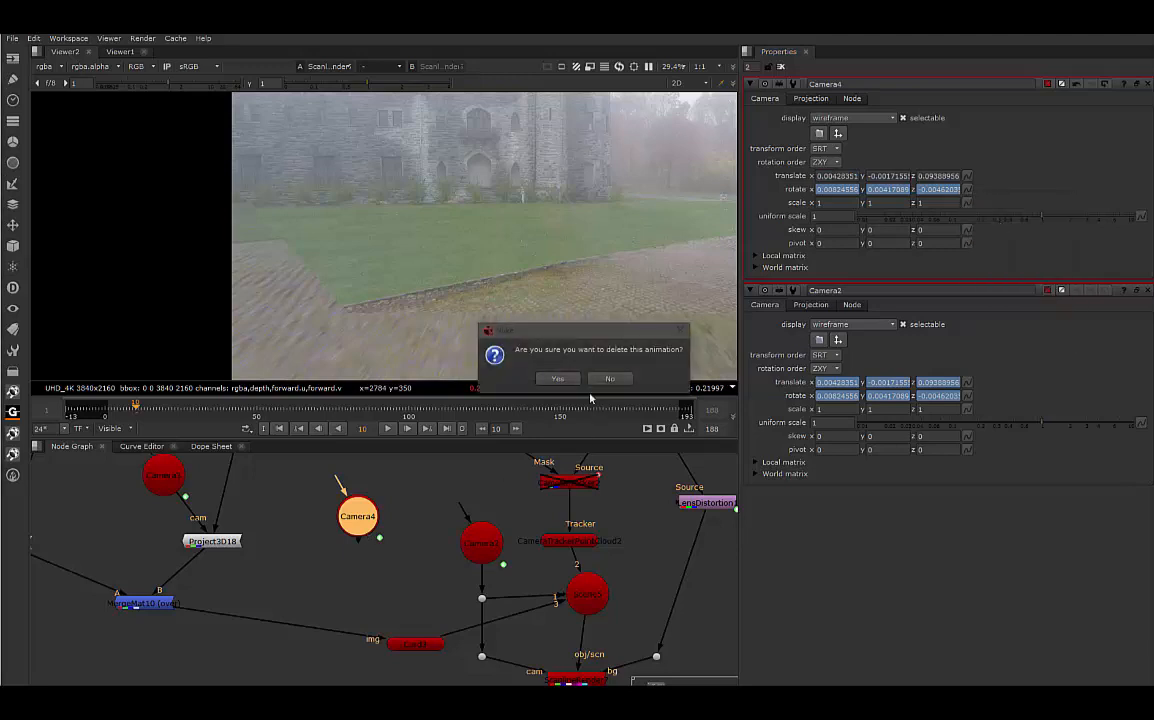
pyautogui.press('Return')
# Step: Duplicate Project3D18, place the copy beneath Camera4 and connect the camera to its cam input
pyautogui.moveTo(371, 477); pyautogui.dragTo(655, 503, button='middle')
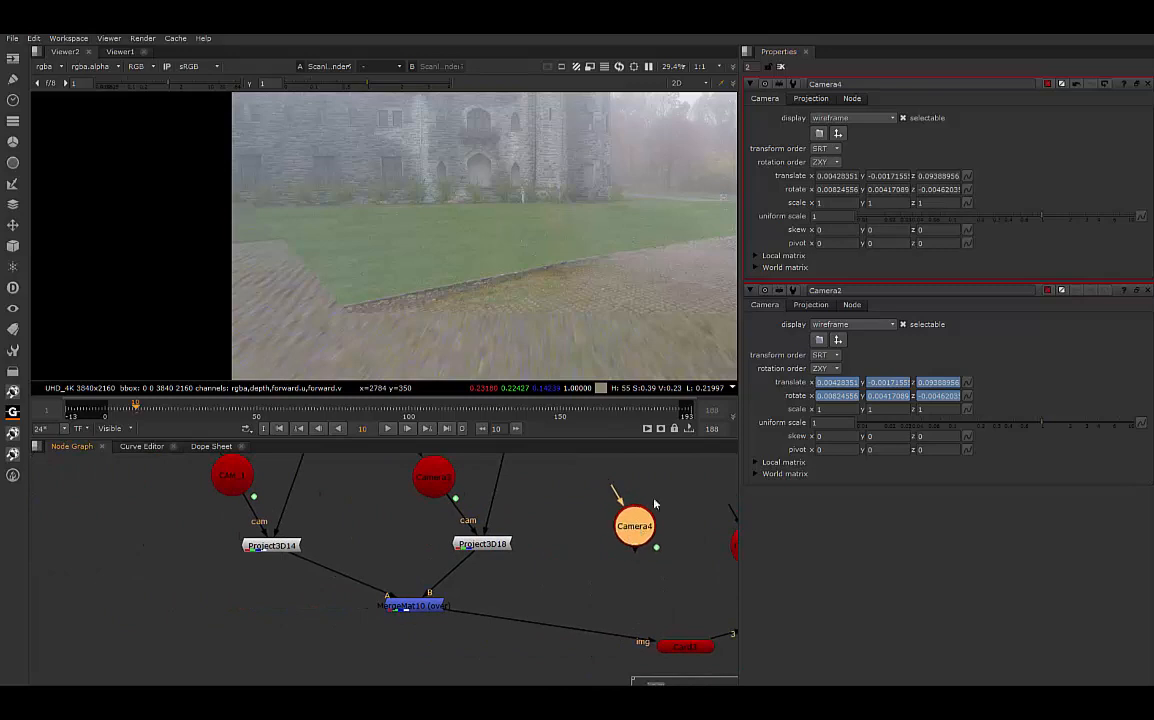
pyautogui.moveTo(573, 523); pyautogui.dragTo(482, 613, button='middle')
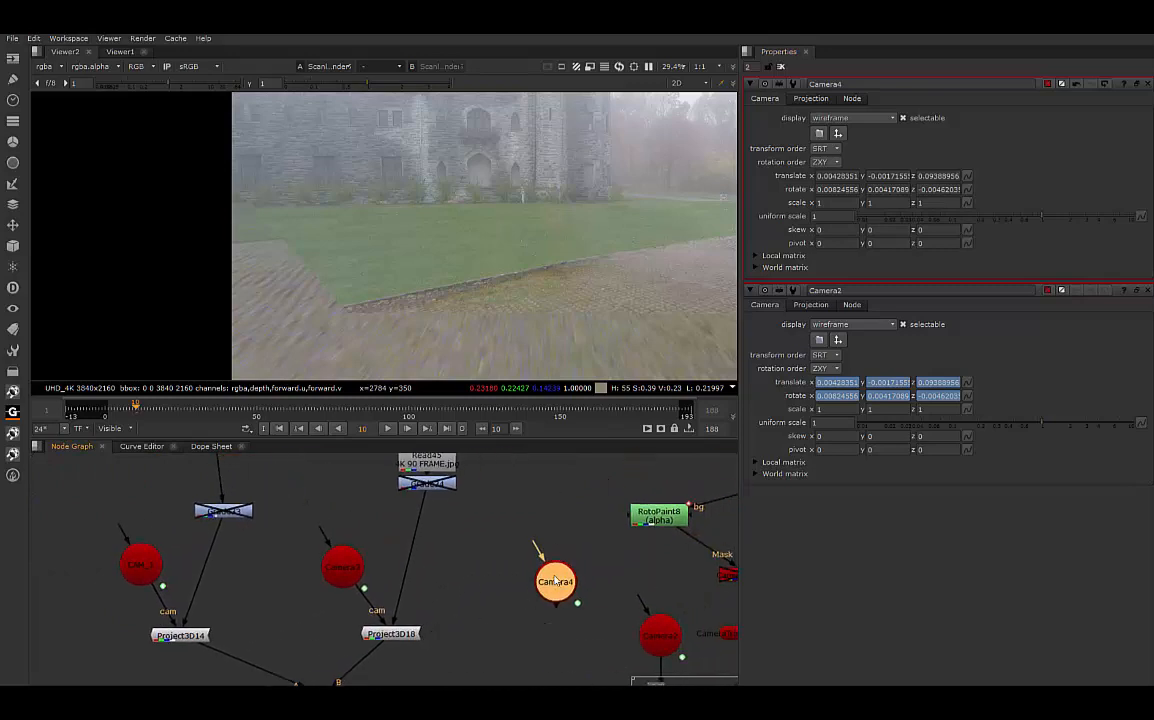
pyautogui.moveTo(556, 580); pyautogui.dragTo(560, 492)
pyautogui.moveTo(538, 531); pyautogui.dragTo(546, 577)
pyautogui.click(393, 637)
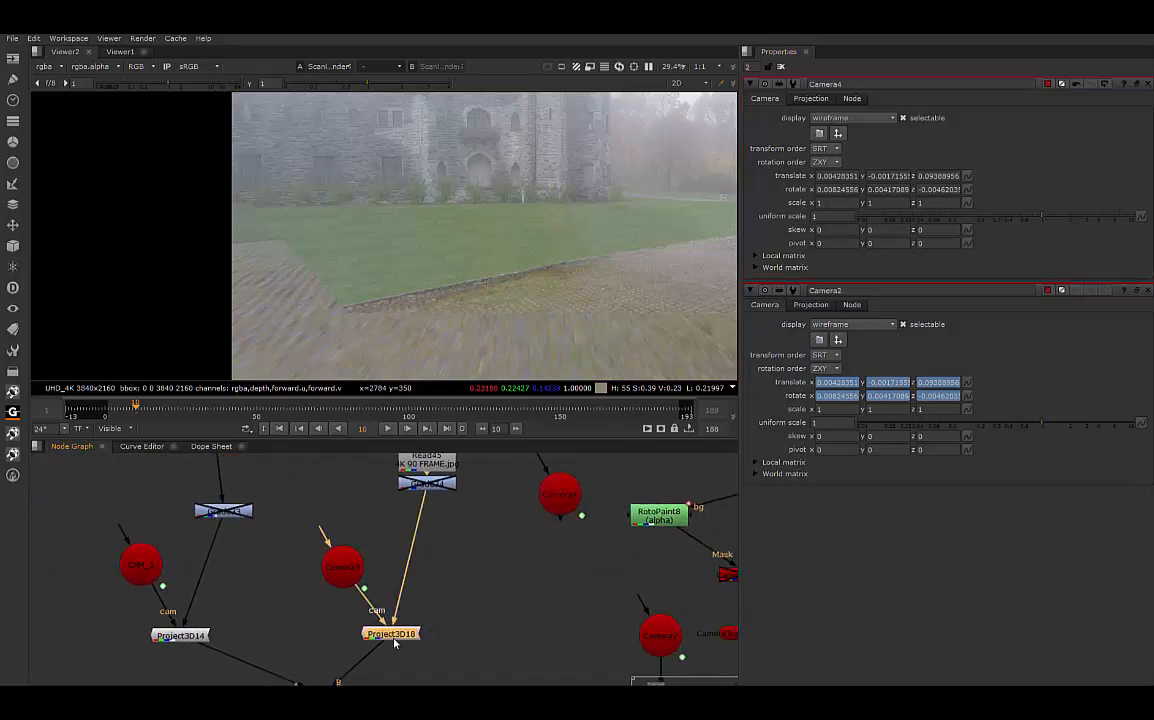
pyautogui.click(505, 611)
pyautogui.hotkey('ctrl', 'v')
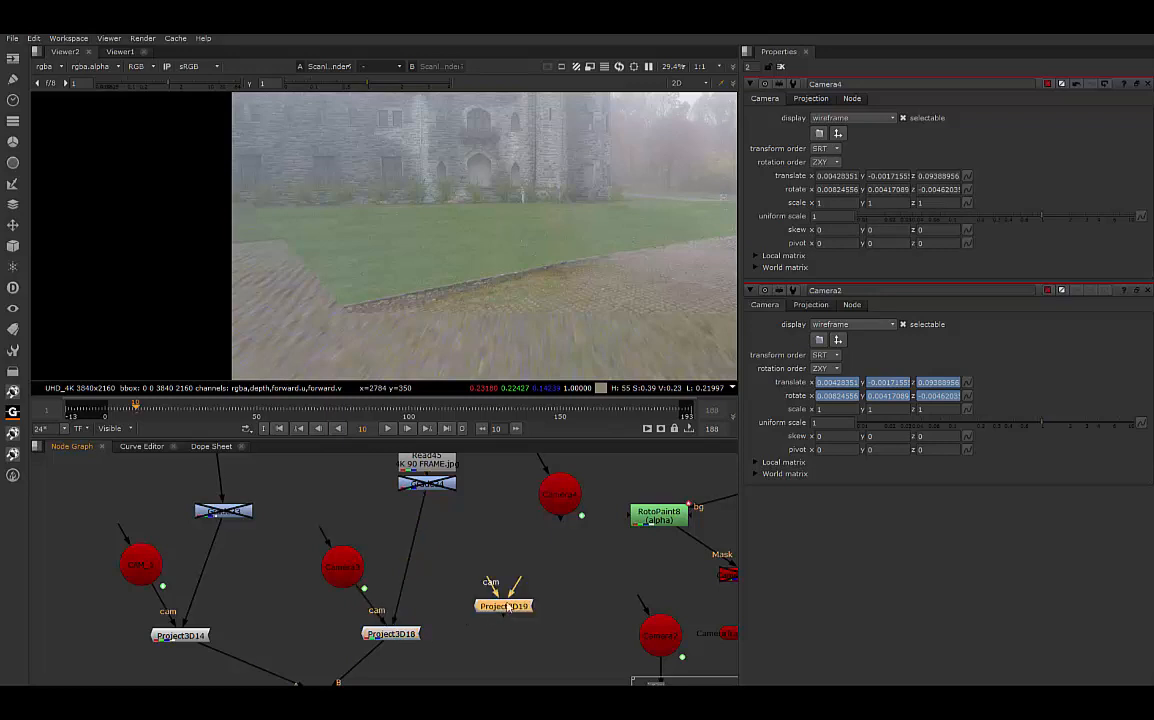
pyautogui.moveTo(548, 507); pyautogui.dragTo(511, 536)
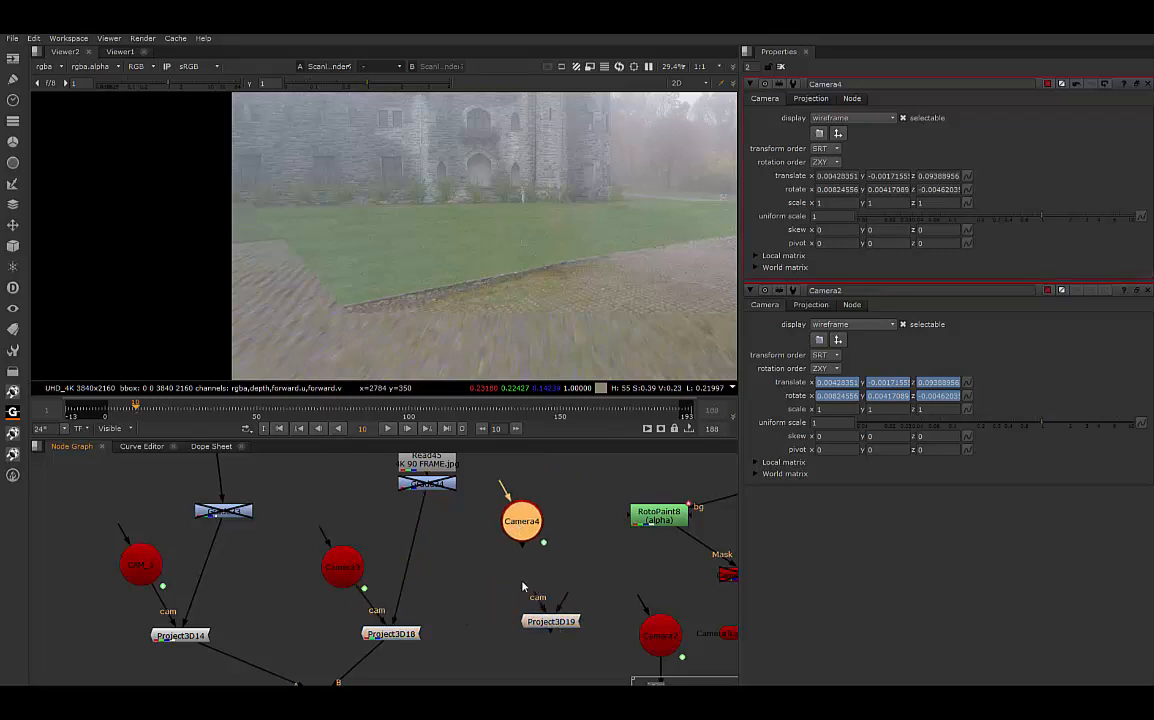
pyautogui.moveTo(524, 554); pyautogui.dragTo(415, 573, button='middle')
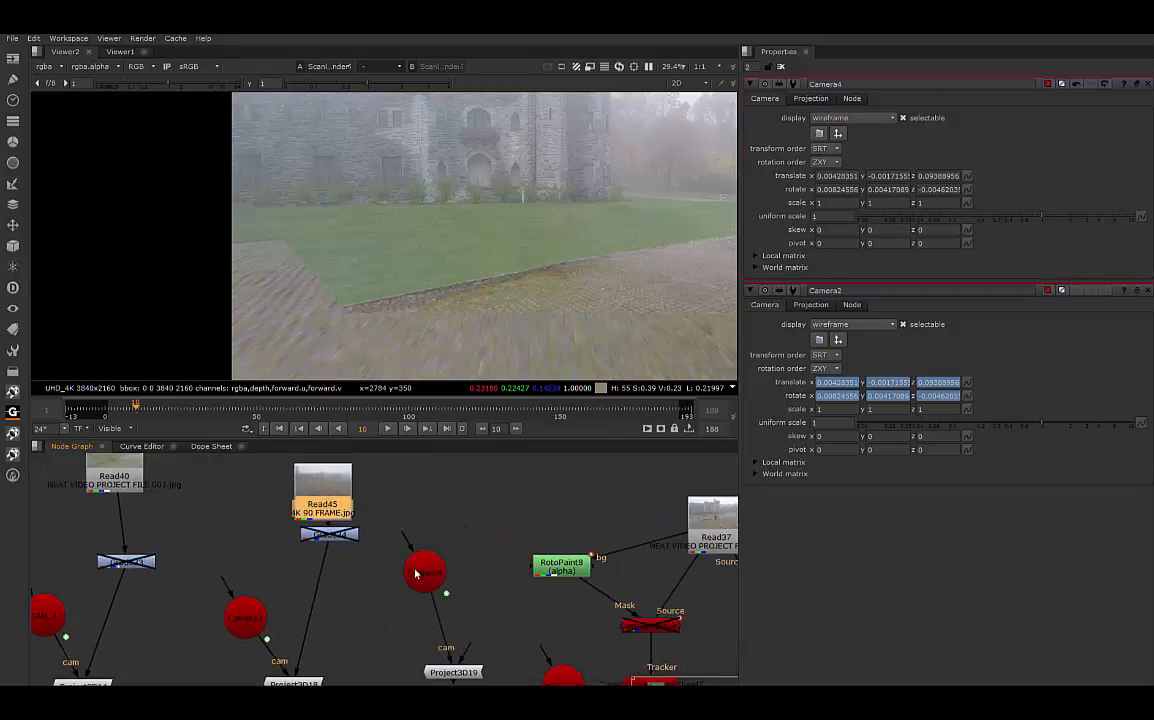
pyautogui.hotkey('ctrl', 'v')
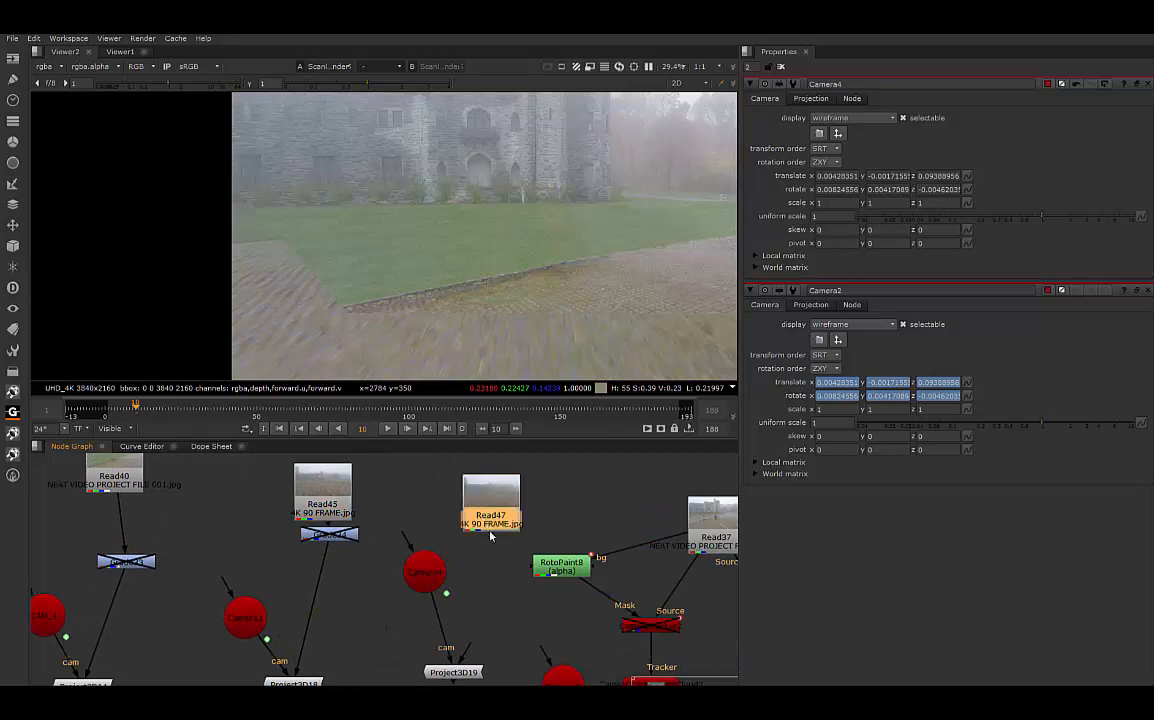
pyautogui.moveTo(494, 514); pyautogui.dragTo(492, 518)
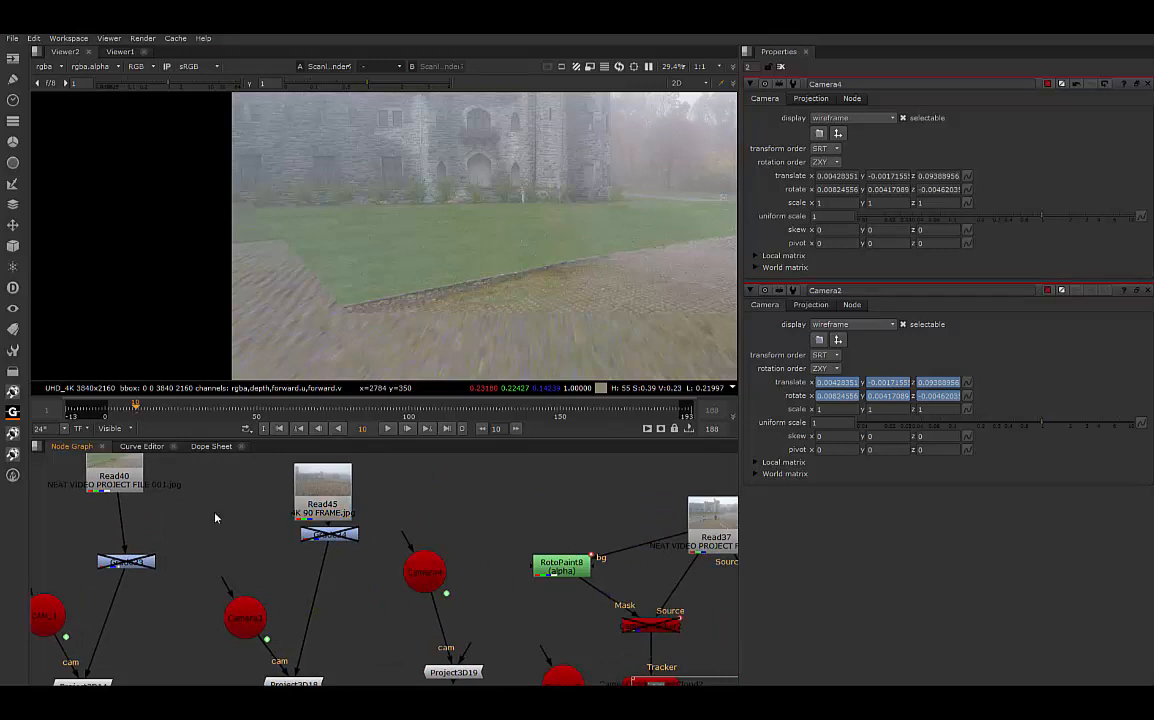
# Step: Bring the Read46 clean plate from the lower part of the node graph to above Camera4
pyautogui.scroll(-6, 346, 562)
pyautogui.moveTo(363, 599); pyautogui.dragTo(510, 564, button='middle')
pyautogui.moveTo(489, 641); pyautogui.dragTo(485, 541, button='middle')
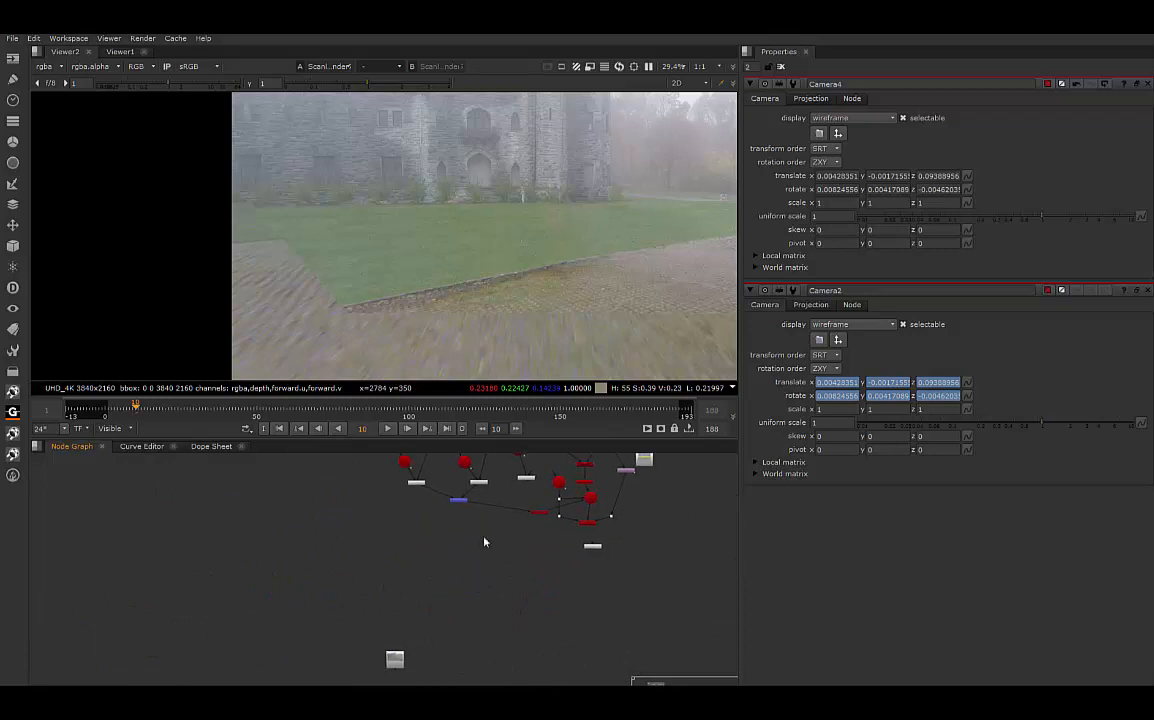
pyautogui.moveTo(480, 423); pyautogui.dragTo(447, 592, button='middle')
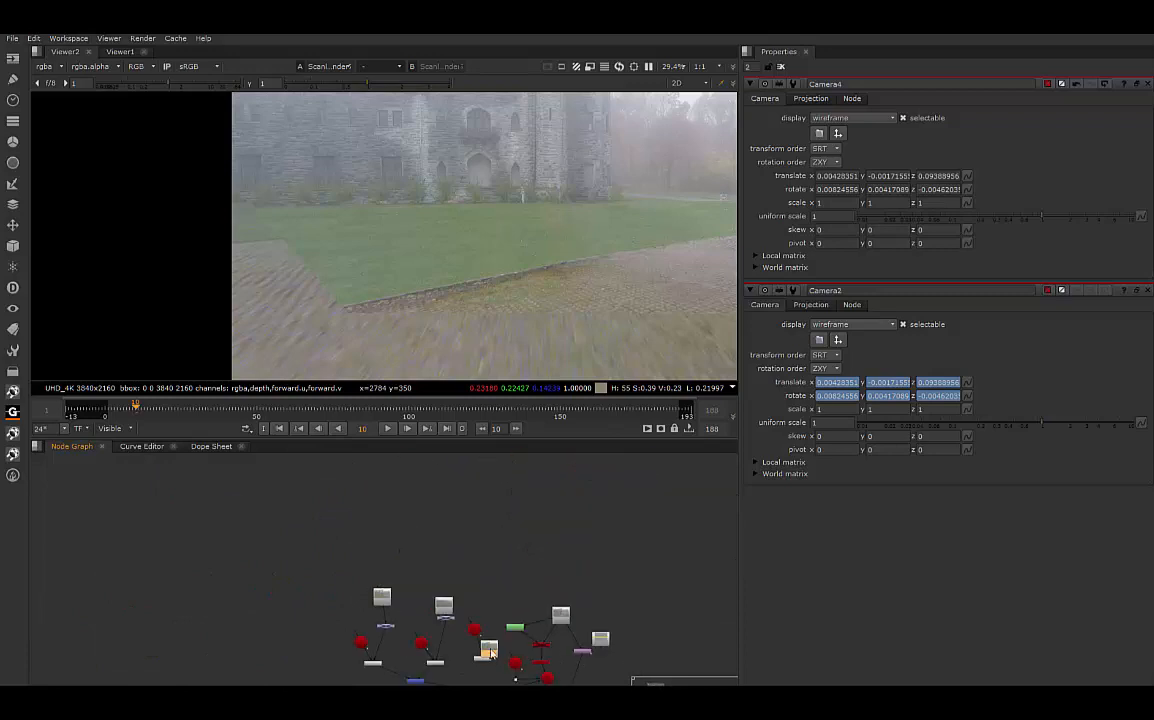
pyautogui.scroll(7, 490, 606)
pyautogui.moveTo(524, 591); pyautogui.dragTo(568, 440, button='middle')
pyautogui.scroll(-5, 520, 549)
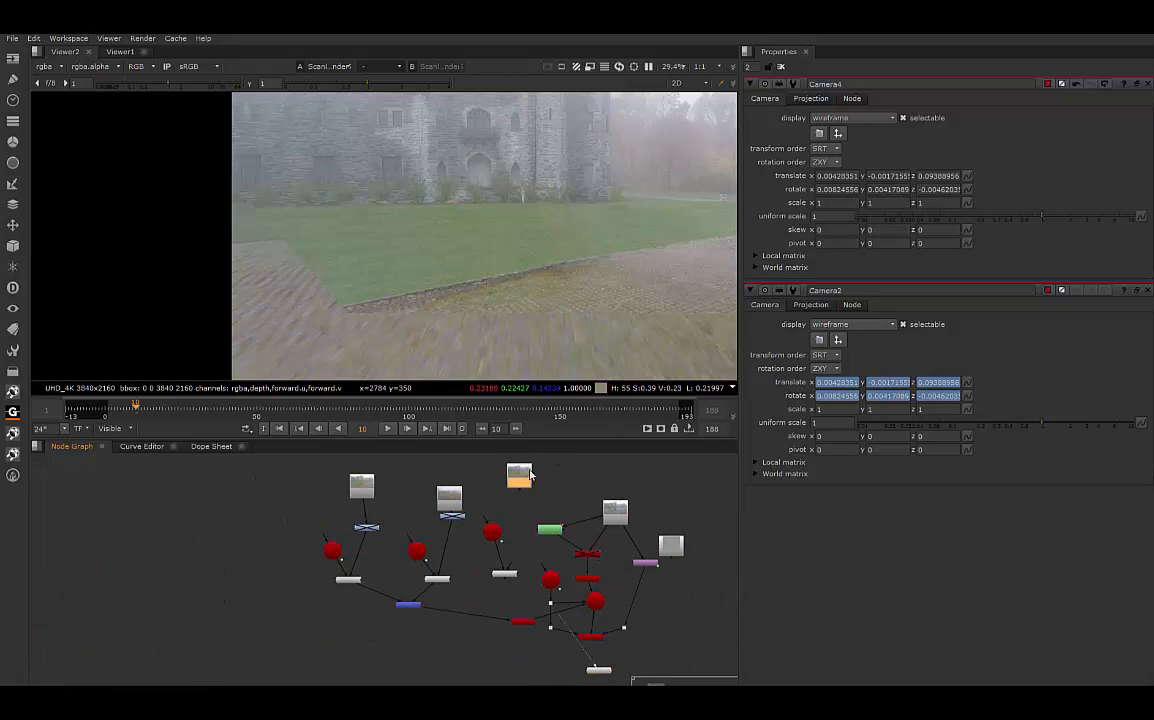
# Step: View Read46 on its own and examine its whole image
pyautogui.moveTo(580, 655); pyautogui.dragTo(566, 620)
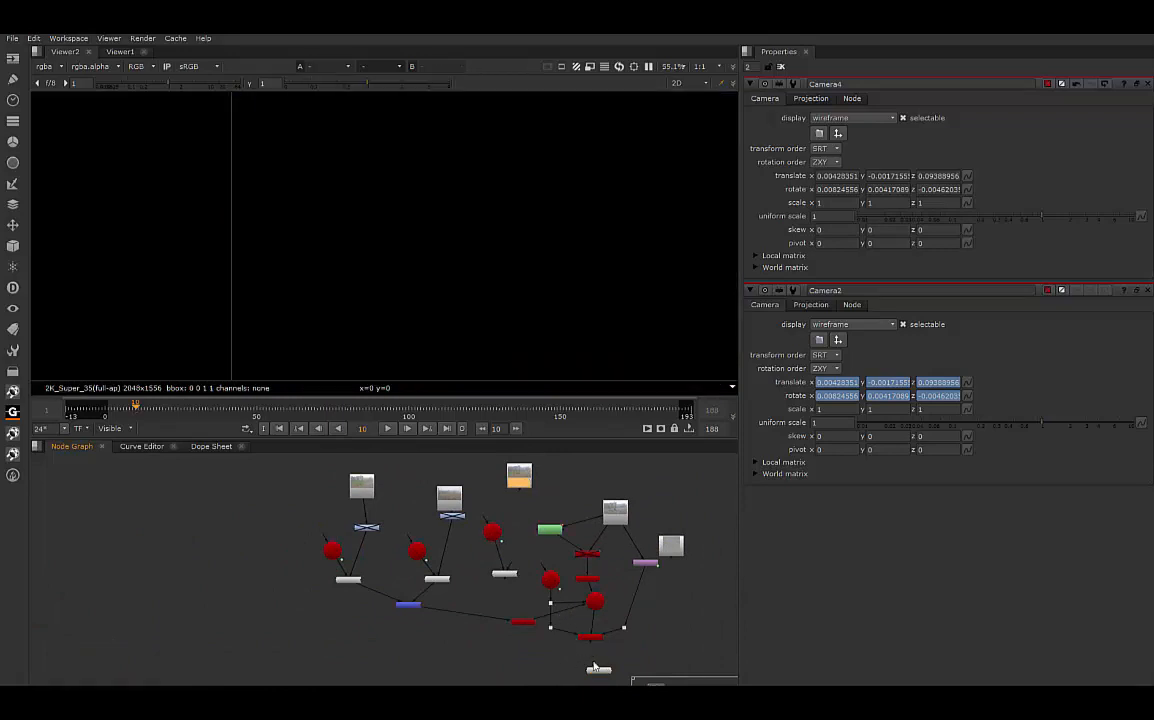
pyautogui.press('1')
pyautogui.scroll(-6, 477, 283)
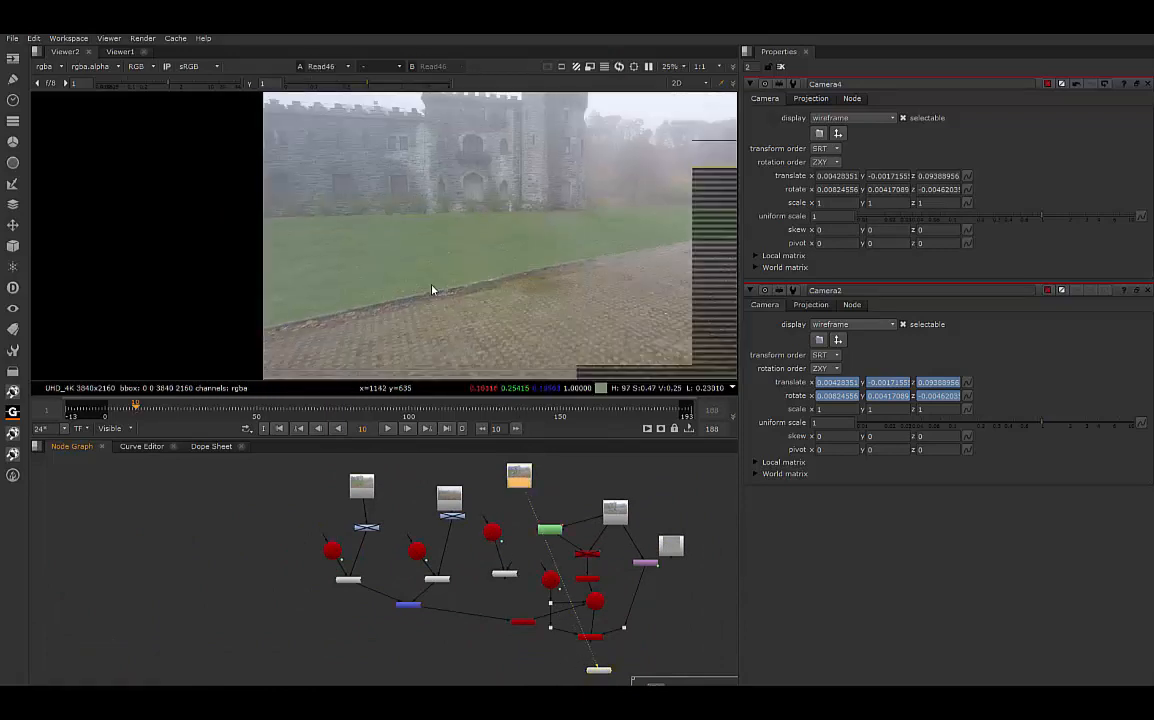
pyautogui.scroll(2, 467, 300)
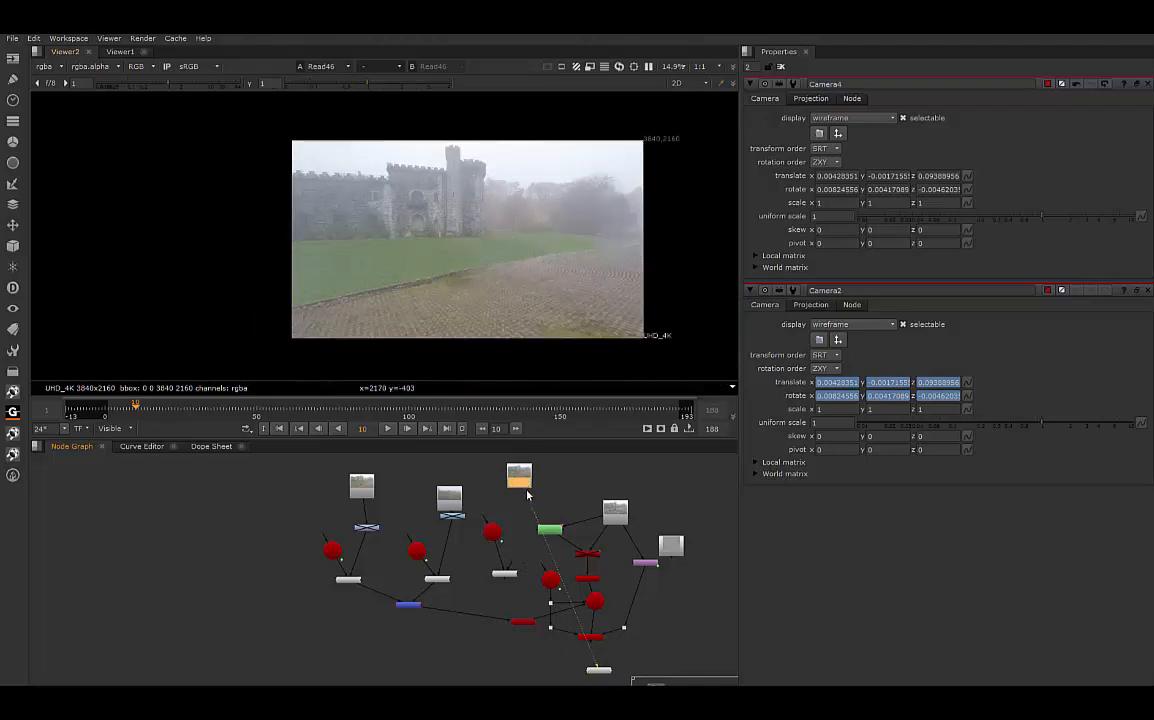
# Step: Switch the viewer back to the ScanlineRender output and connect Project3D19's image input to Read46
pyautogui.moveTo(594, 656); pyautogui.dragTo(589, 639)
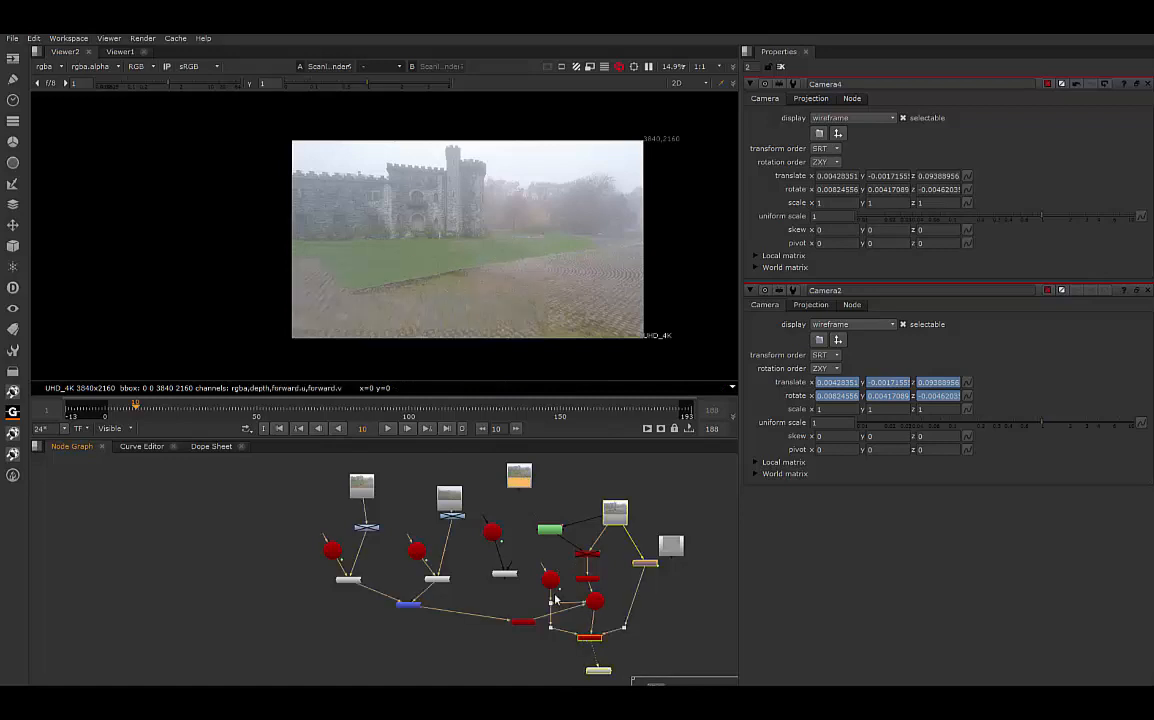
pyautogui.moveTo(510, 564); pyautogui.dragTo(522, 488)
pyautogui.scroll(3, 551, 636)
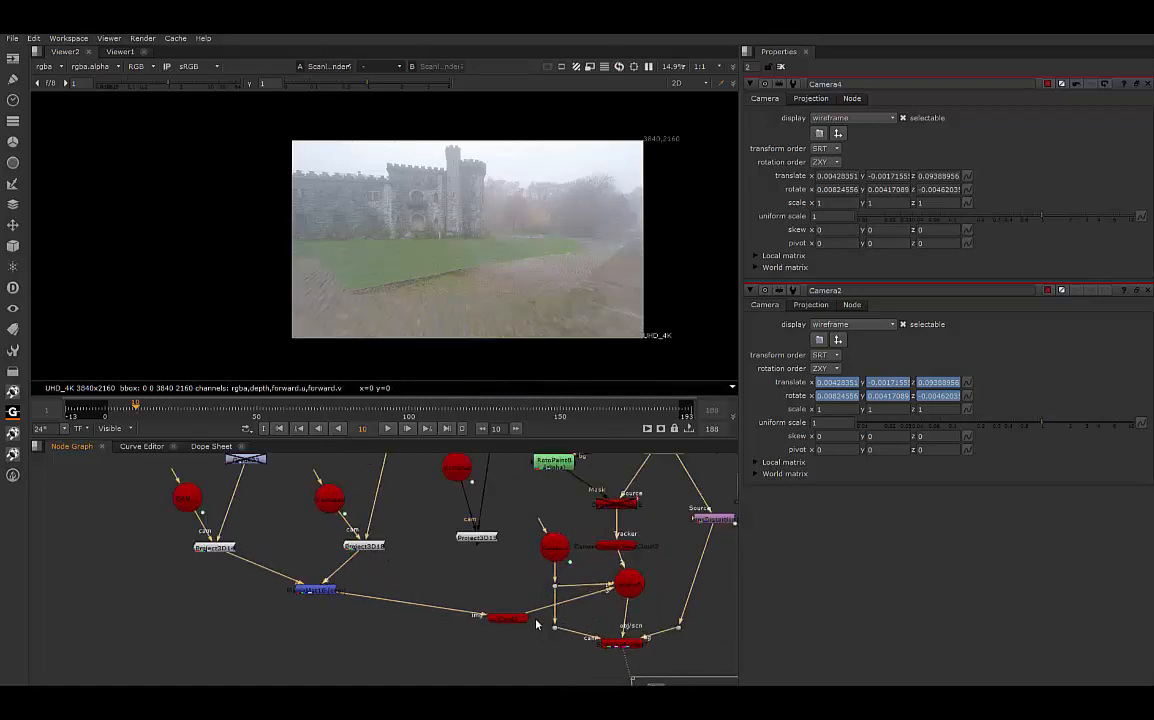
# Step: Duplicate MergeMat10 and place the copy below Project3D19
pyautogui.click(320, 594)
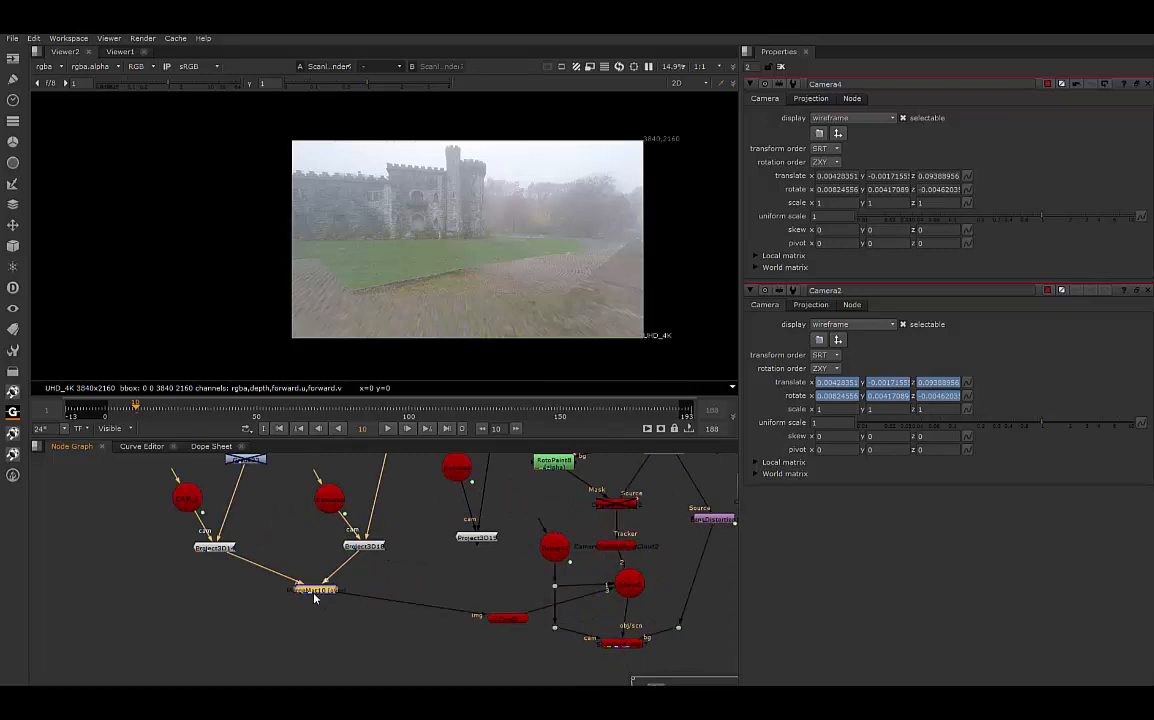
pyautogui.hotkey('ctrl', 'c')
pyautogui.click(416, 577)
pyautogui.hotkey('ctrl', 'v')
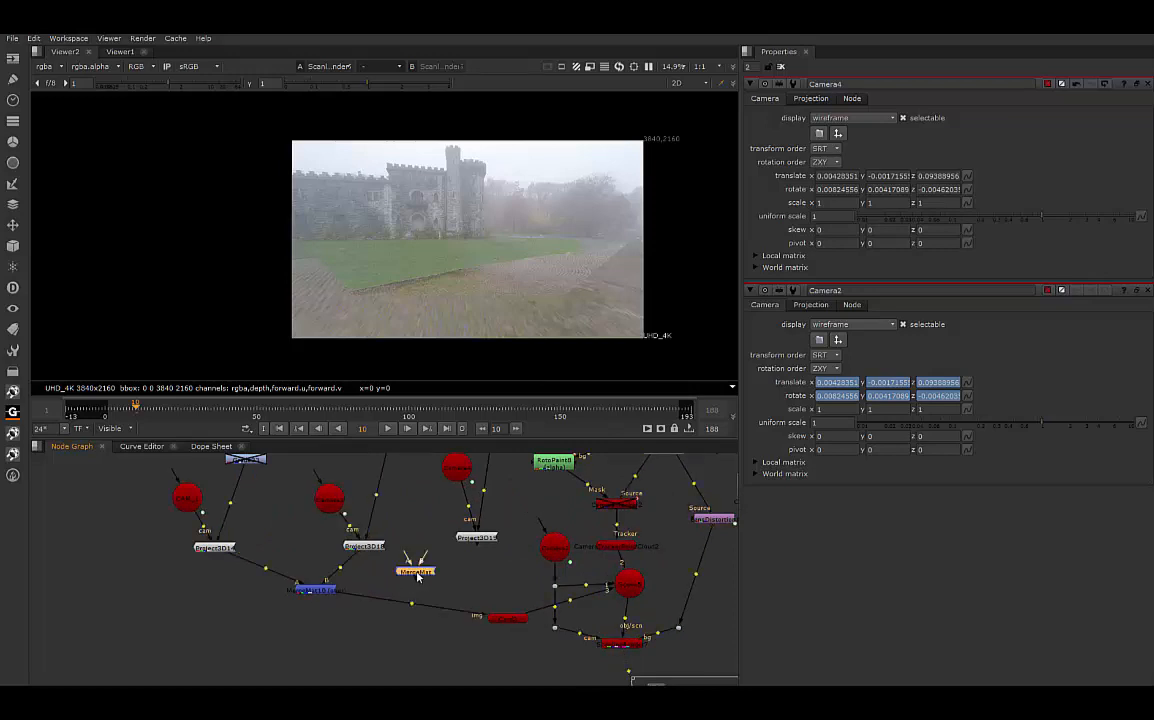
pyautogui.moveTo(414, 577); pyautogui.dragTo(473, 574)
pyautogui.scroll(3, 530, 595)
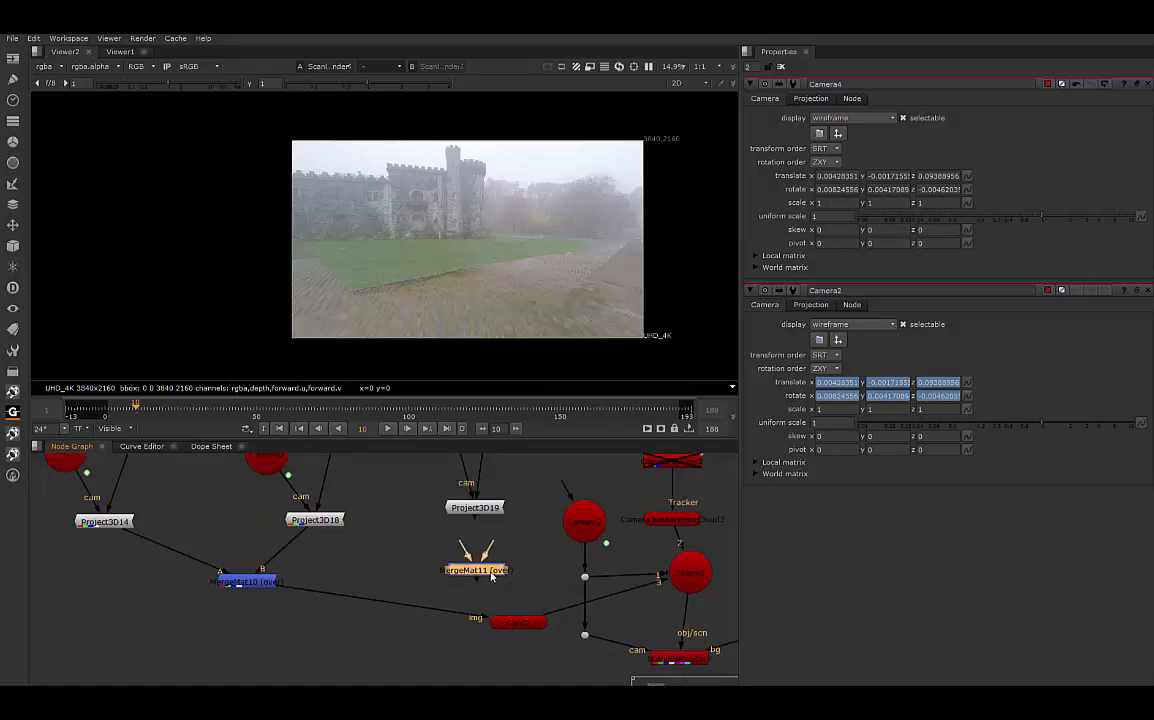
# Step: Insert MergeMat11 ahead of the card, connecting its A input to MergeMat10 and its B input to Project3D19
pyautogui.moveTo(288, 591)
pyautogui.mouseDown()
pyautogui.moveTo(465, 610)
pyautogui.moveTo(306, 592)
pyautogui.mouseUp()
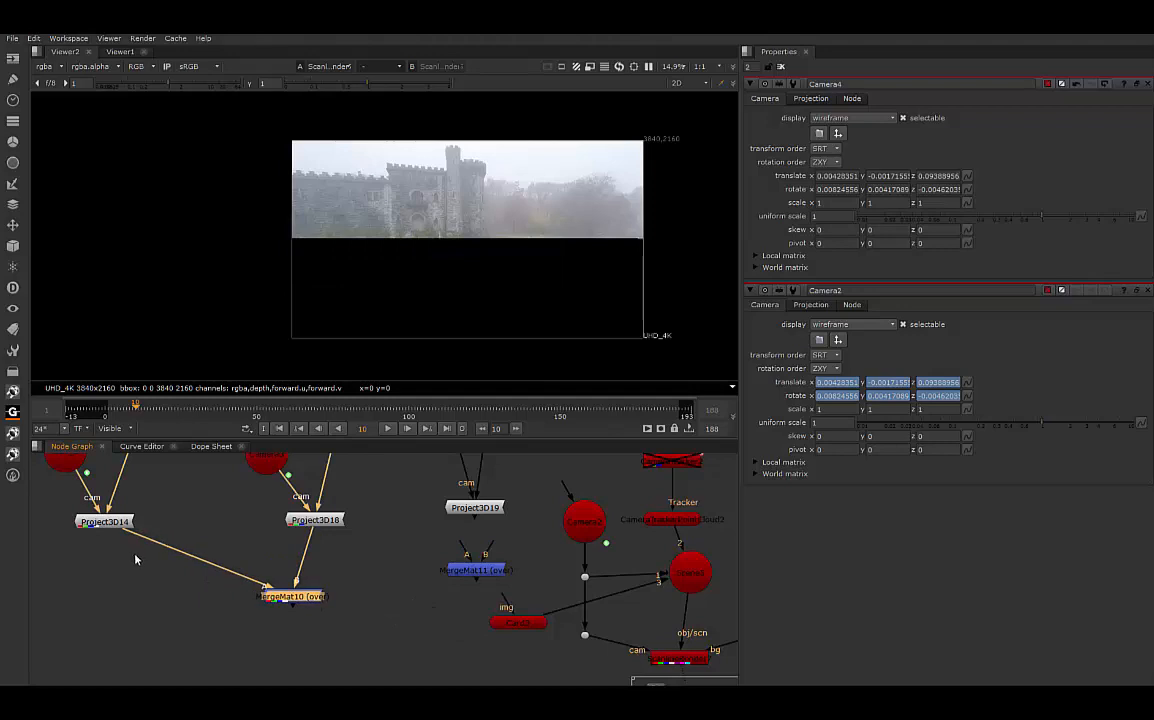
pyautogui.click(122, 526)
pyautogui.click(312, 520)
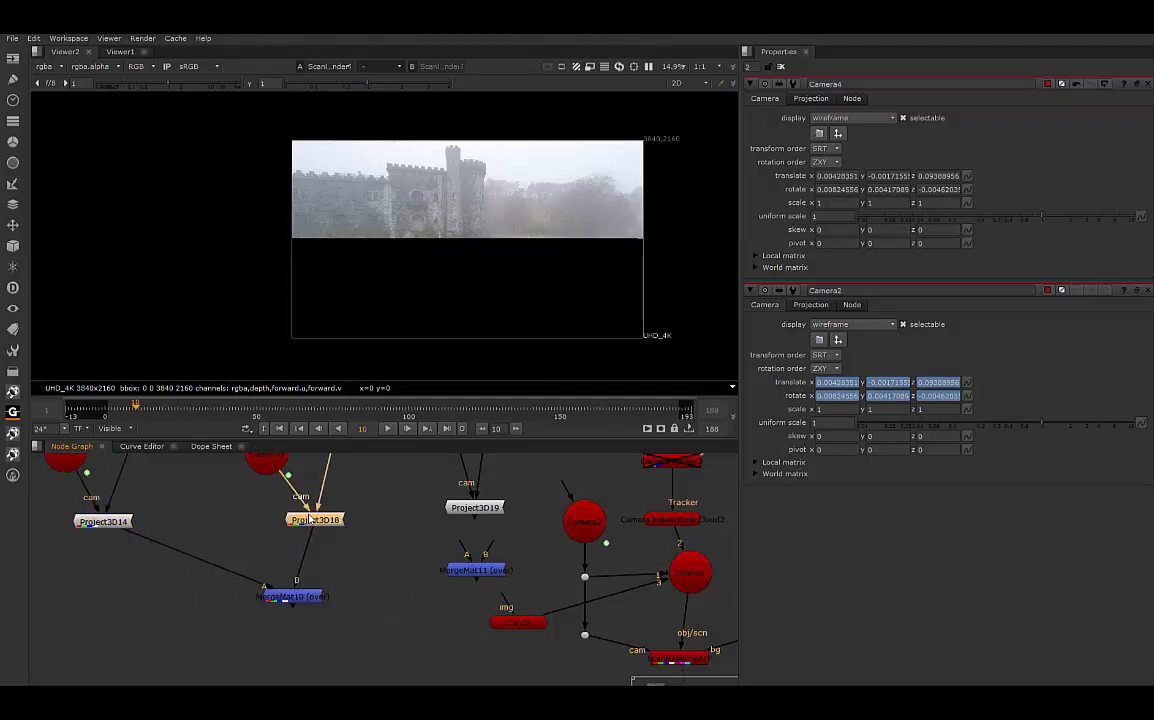
pyautogui.click(294, 598)
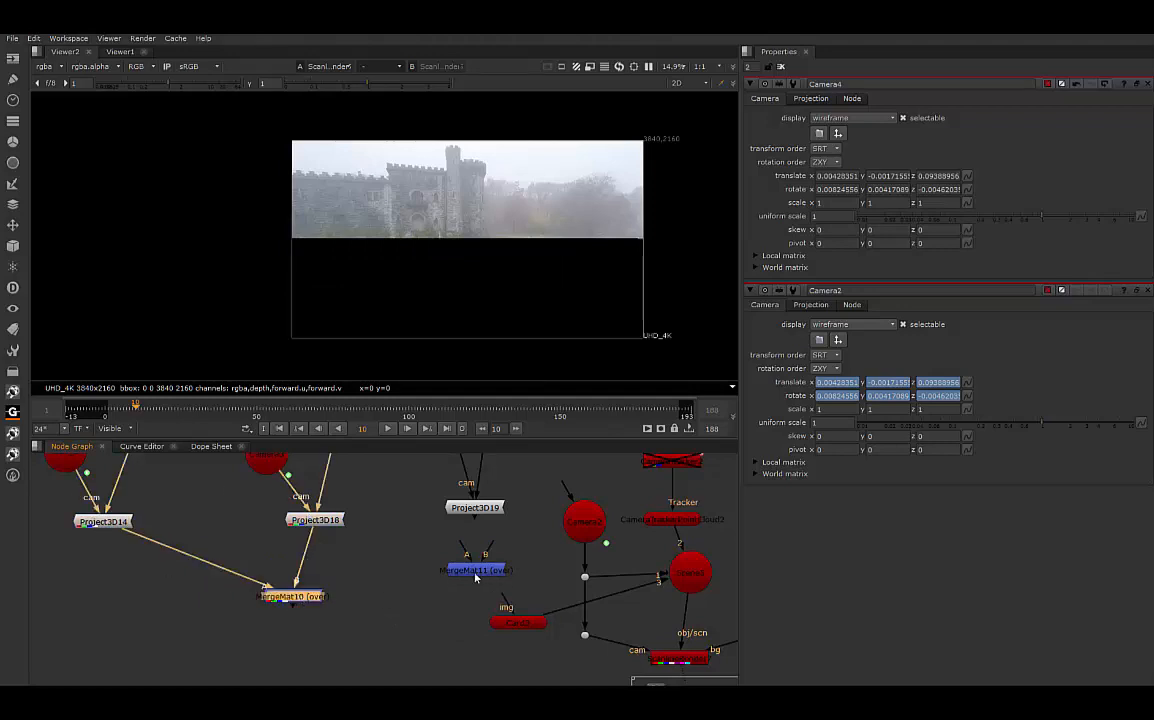
pyautogui.moveTo(464, 550); pyautogui.dragTo(298, 596)
pyautogui.moveTo(492, 542); pyautogui.dragTo(478, 508)
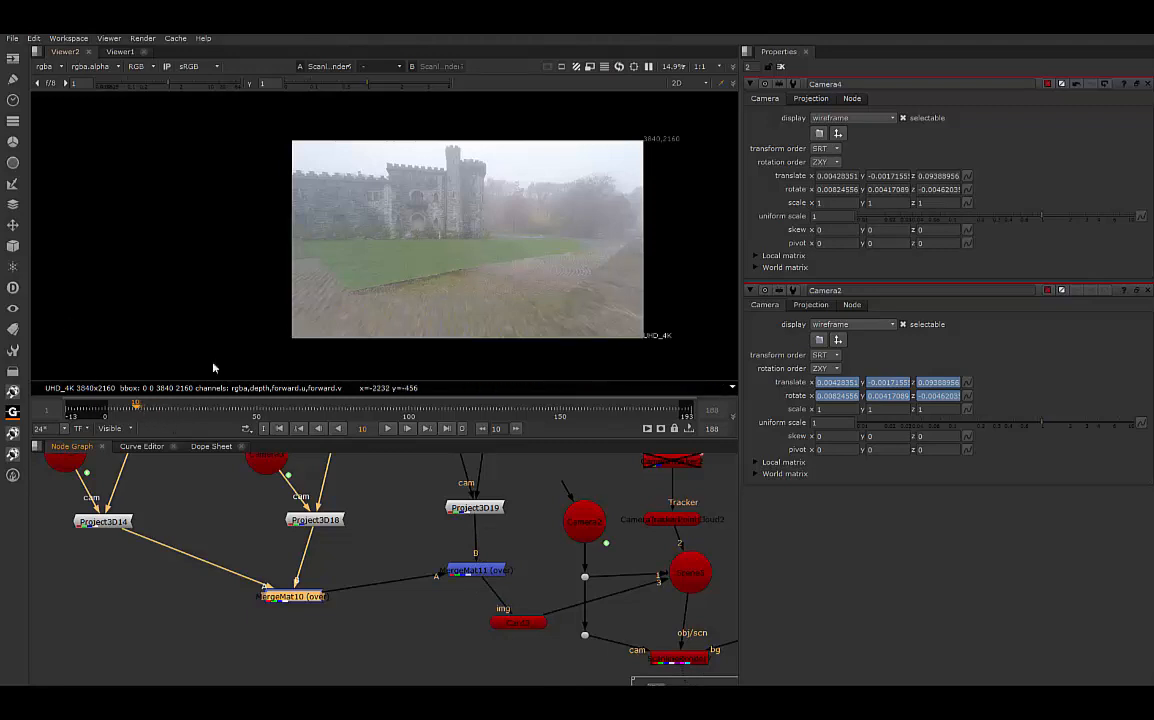
# Step: Place MergeMat11 beside the card and swap its inputs so Project3D19 is merged over MergeMat10
pyautogui.scroll(1, 304, 317)
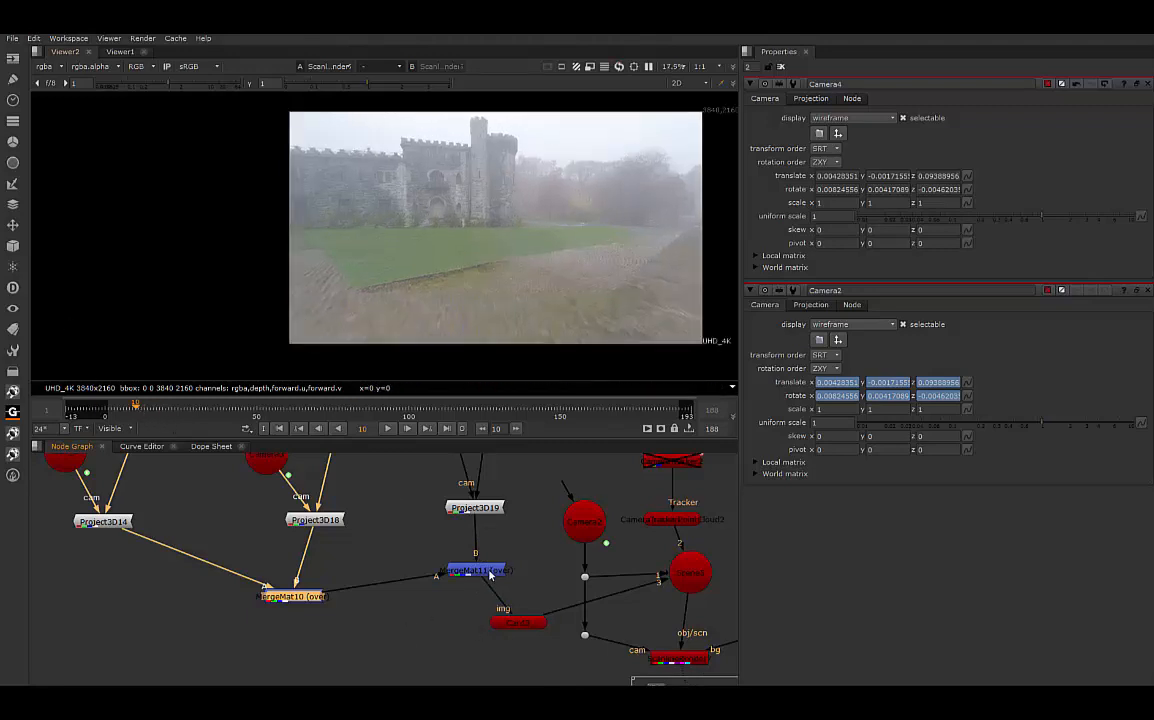
pyautogui.moveTo(490, 575); pyautogui.dragTo(430, 590)
pyautogui.scroll(-5, 441, 594)
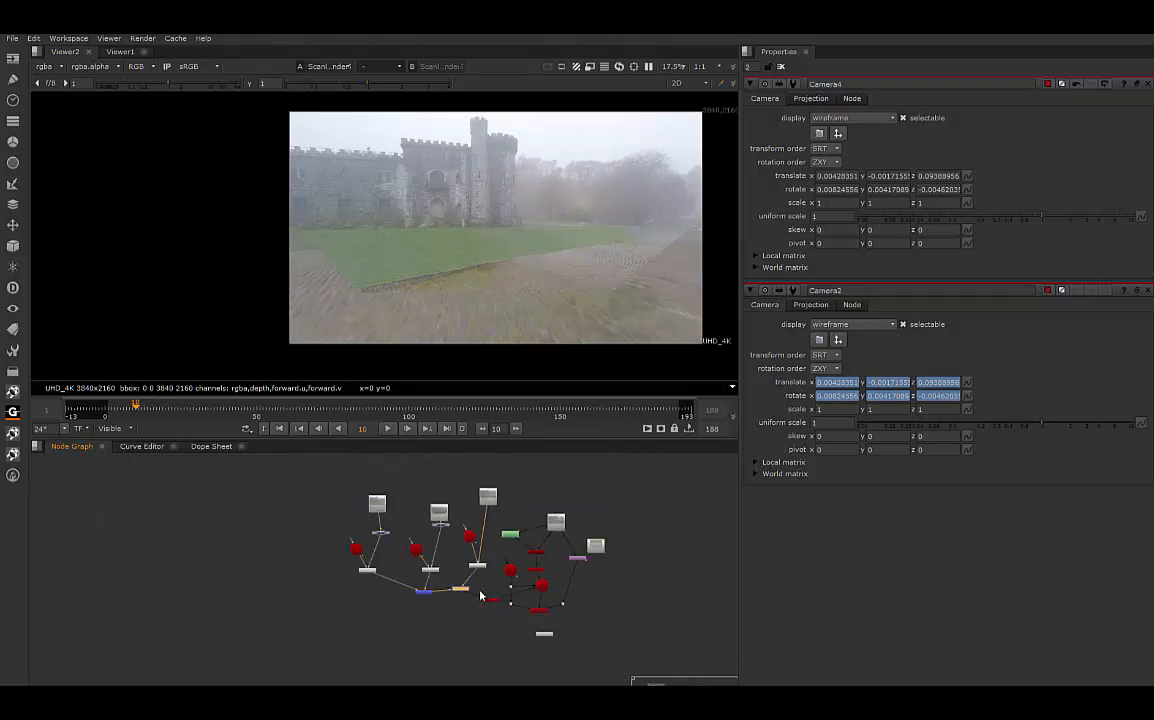
pyautogui.scroll(1, 484, 543)
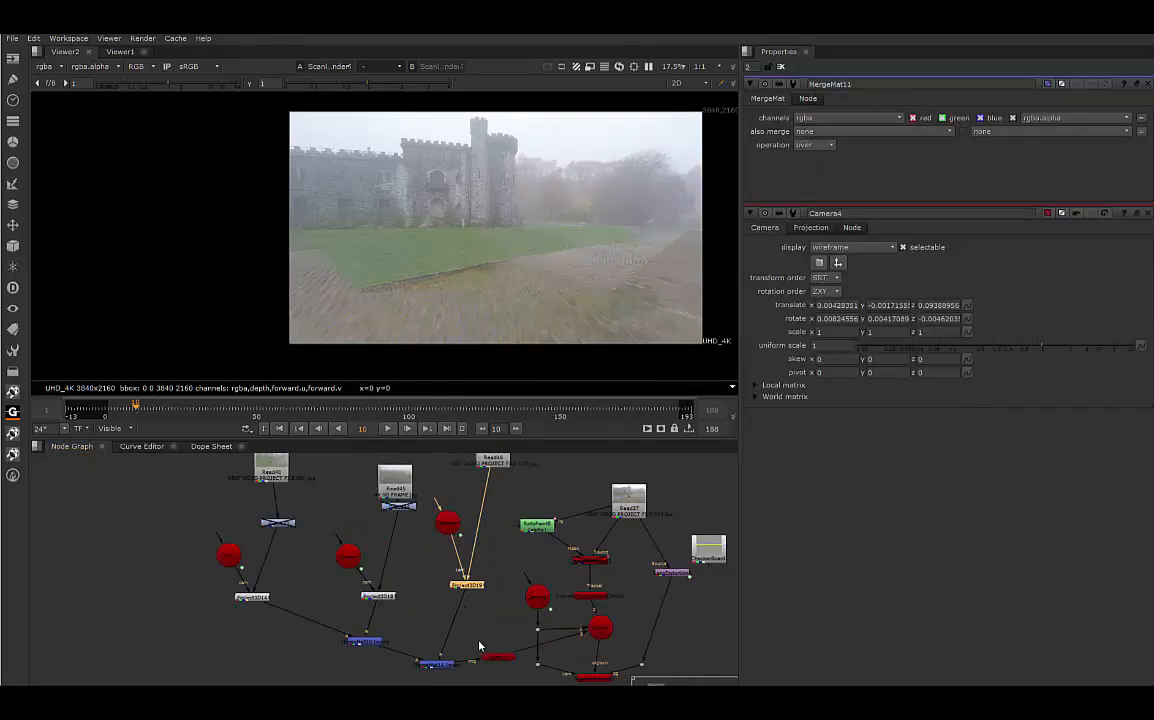
pyautogui.moveTo(431, 576); pyautogui.dragTo(436, 544, button='middle')
pyautogui.click(440, 621)
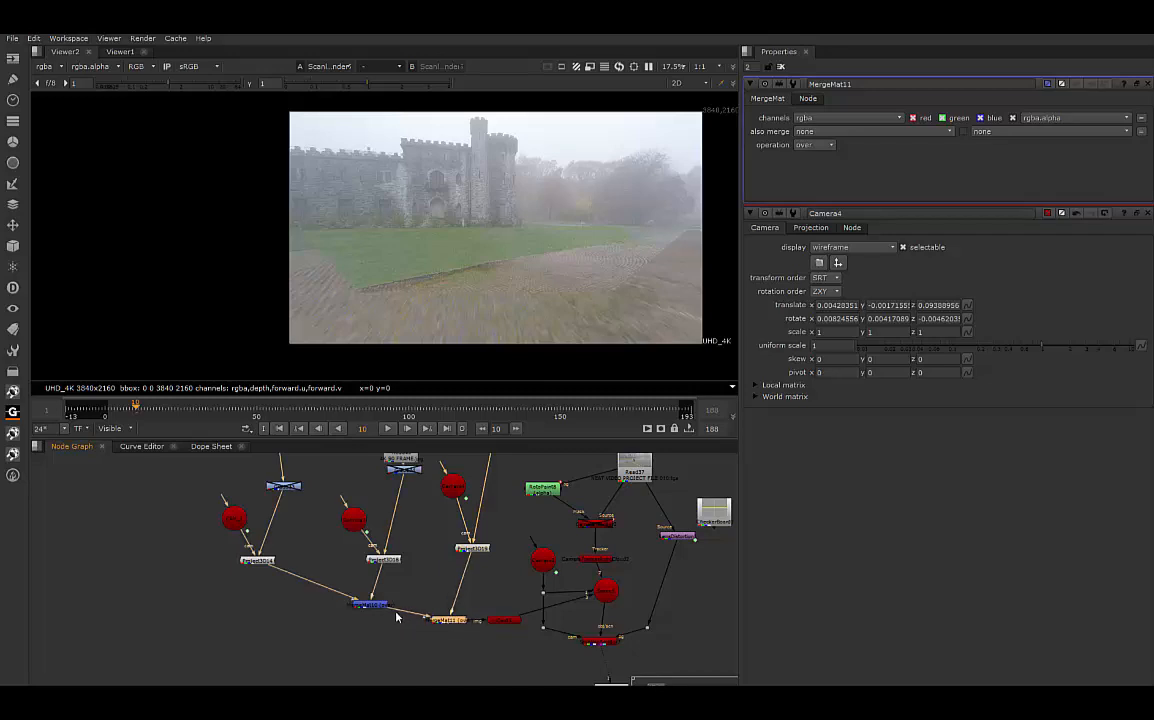
pyautogui.moveTo(397, 612); pyautogui.dragTo(473, 549)
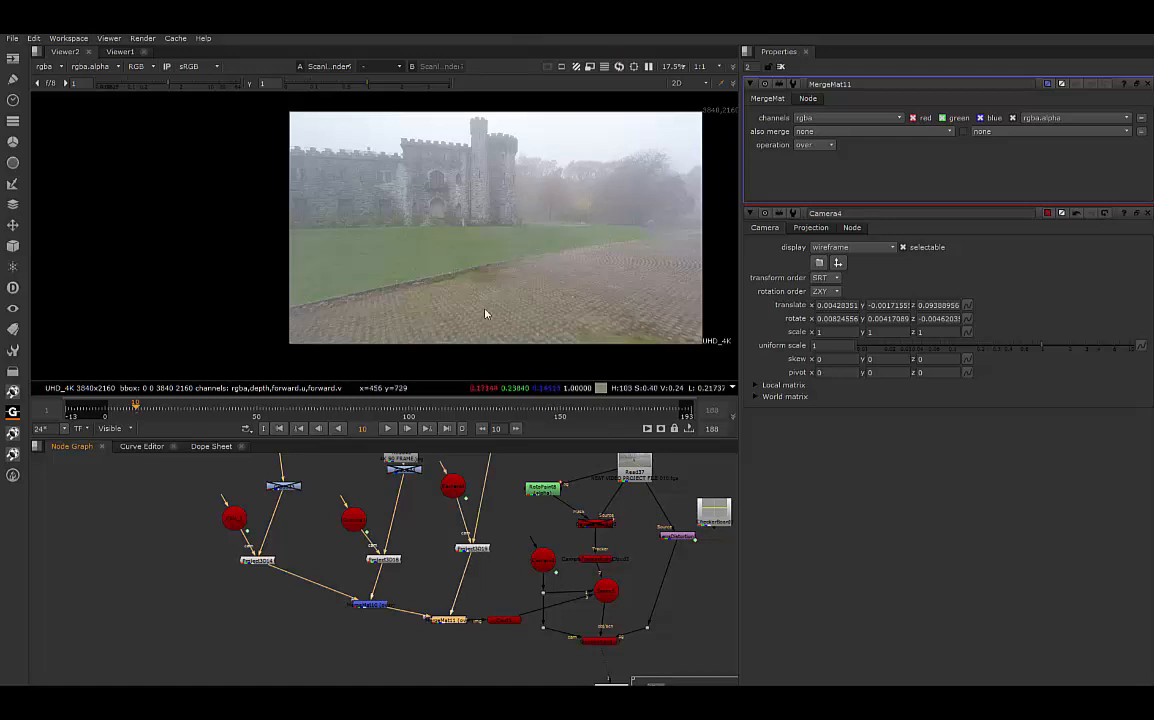
# Step: Add a Grade node below Read46 and set its gain to 1.54 in red and 1.22 in green
pyautogui.moveTo(473, 540); pyautogui.dragTo(462, 632, button='middle')
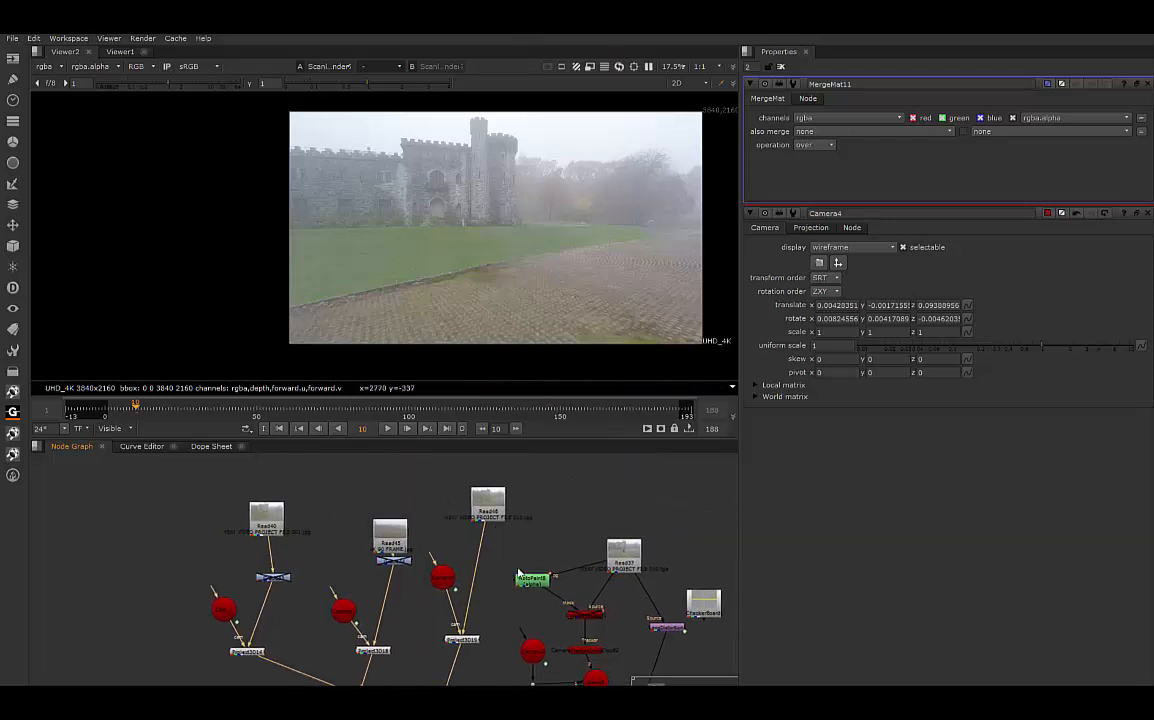
pyautogui.doubleClick(490, 516)
pyautogui.press('g')
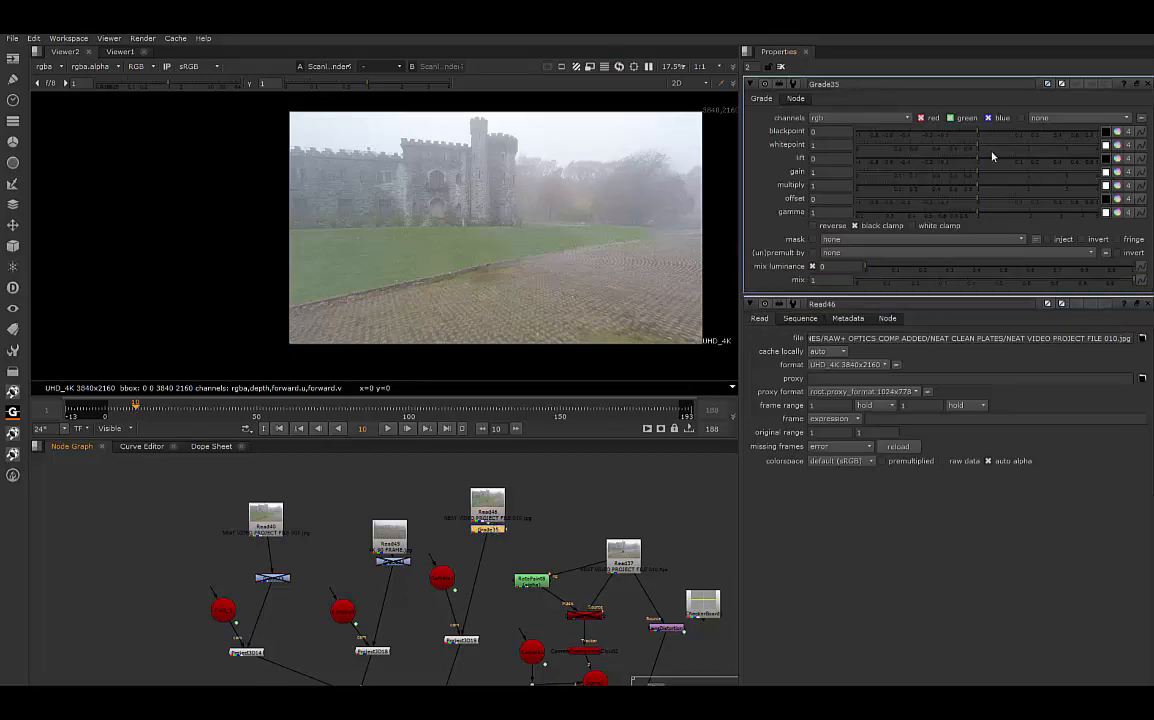
pyautogui.click(1116, 172)
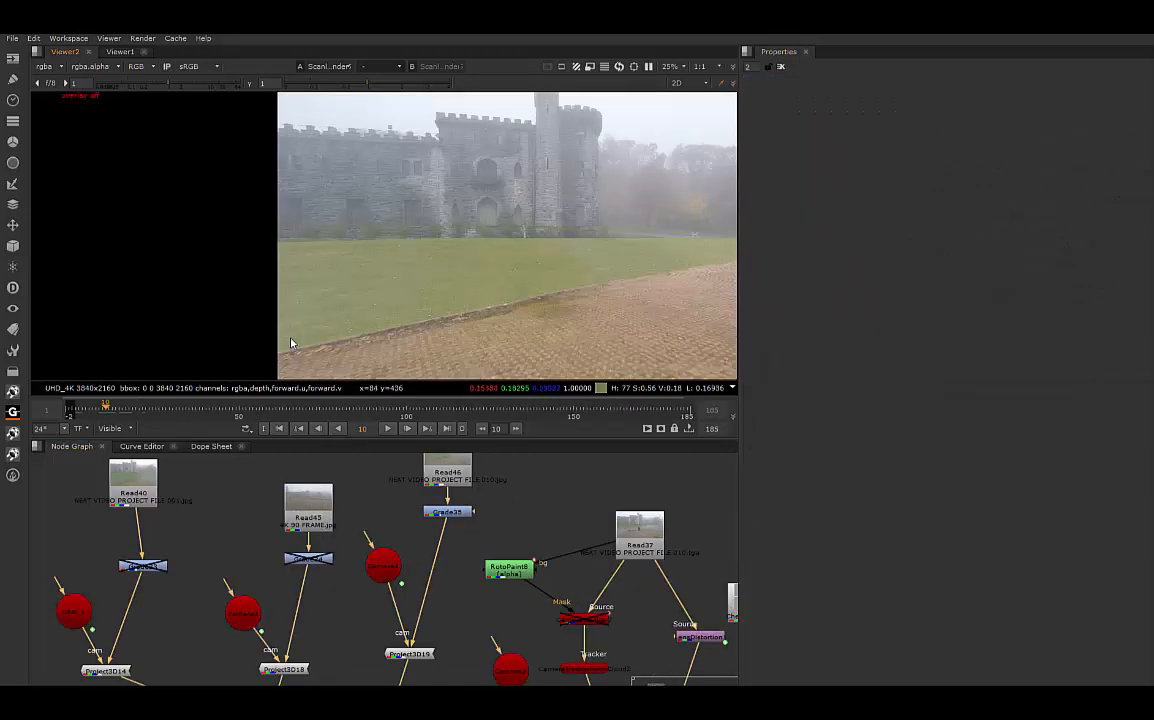
# Step: Disable and re-enable Grade35 to compare the render with and without the colour correction
pyautogui.moveTo(507, 607); pyautogui.dragTo(493, 602, button='middle')
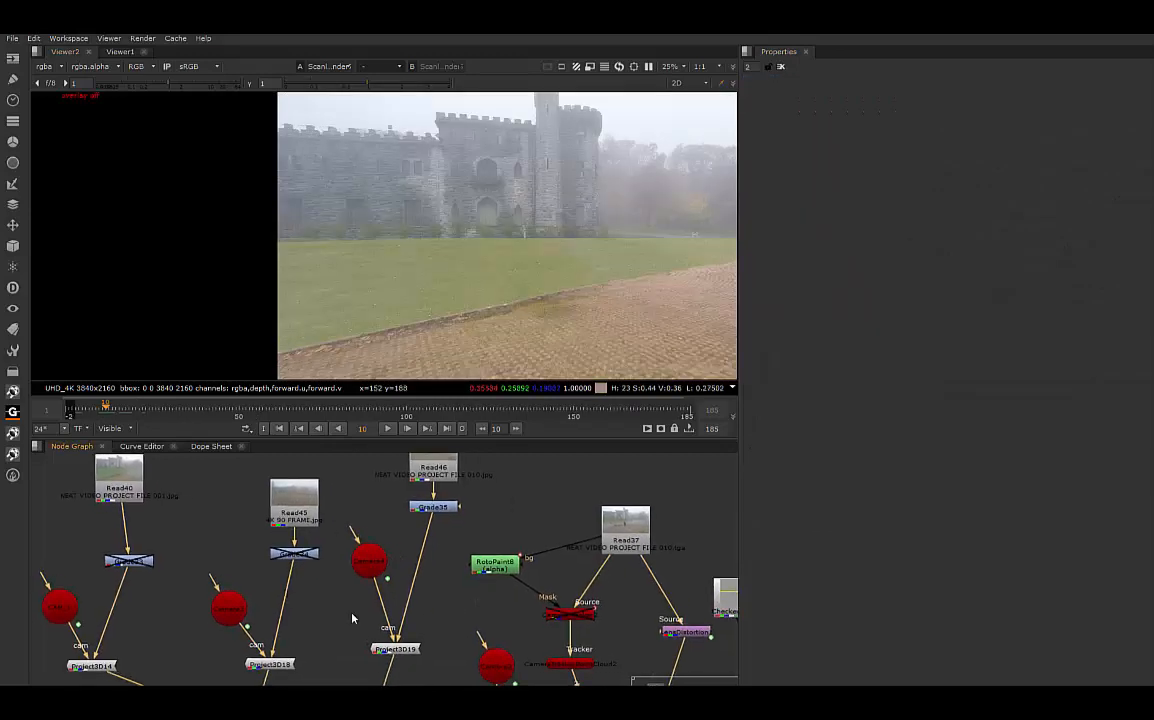
pyautogui.click(443, 508)
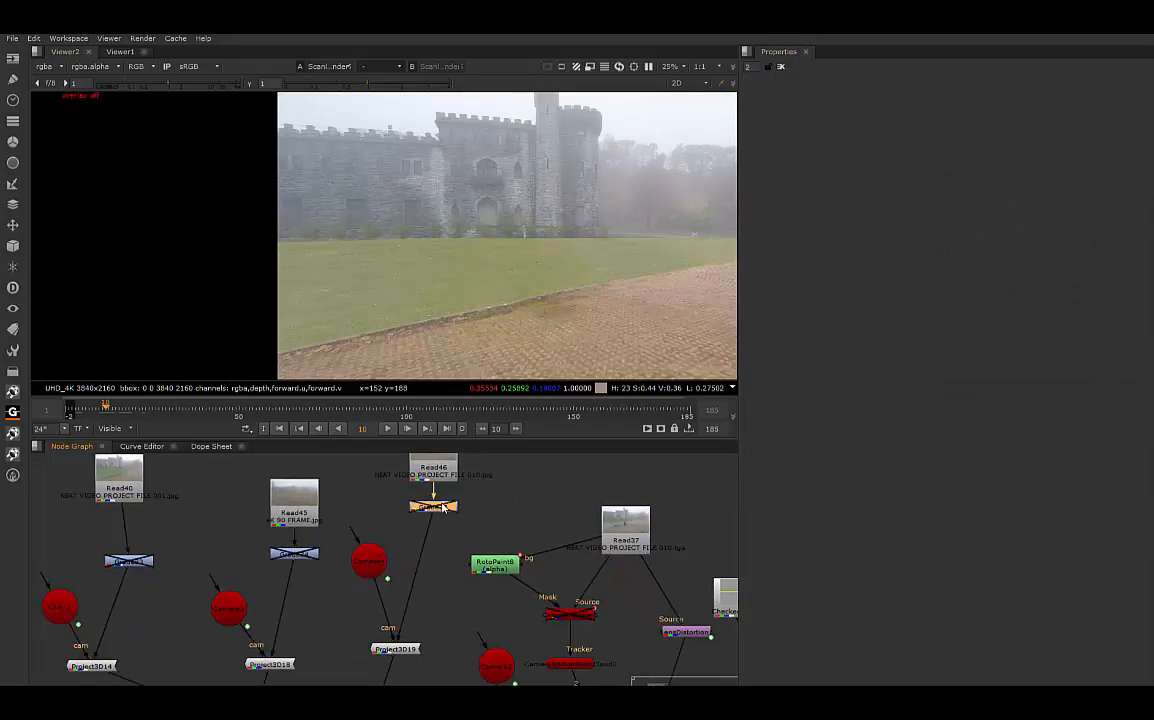
pyautogui.press('d')
pyautogui.press('d')
# Step: Add a RotoPaint node below Grade35 with its output set to alpha and premultiply set to rgba
pyautogui.moveTo(440, 509)
pyautogui.mouseDown()
pyautogui.moveTo(440, 531)
pyautogui.moveTo(444, 501)
pyautogui.mouseUp()
pyautogui.press('p')
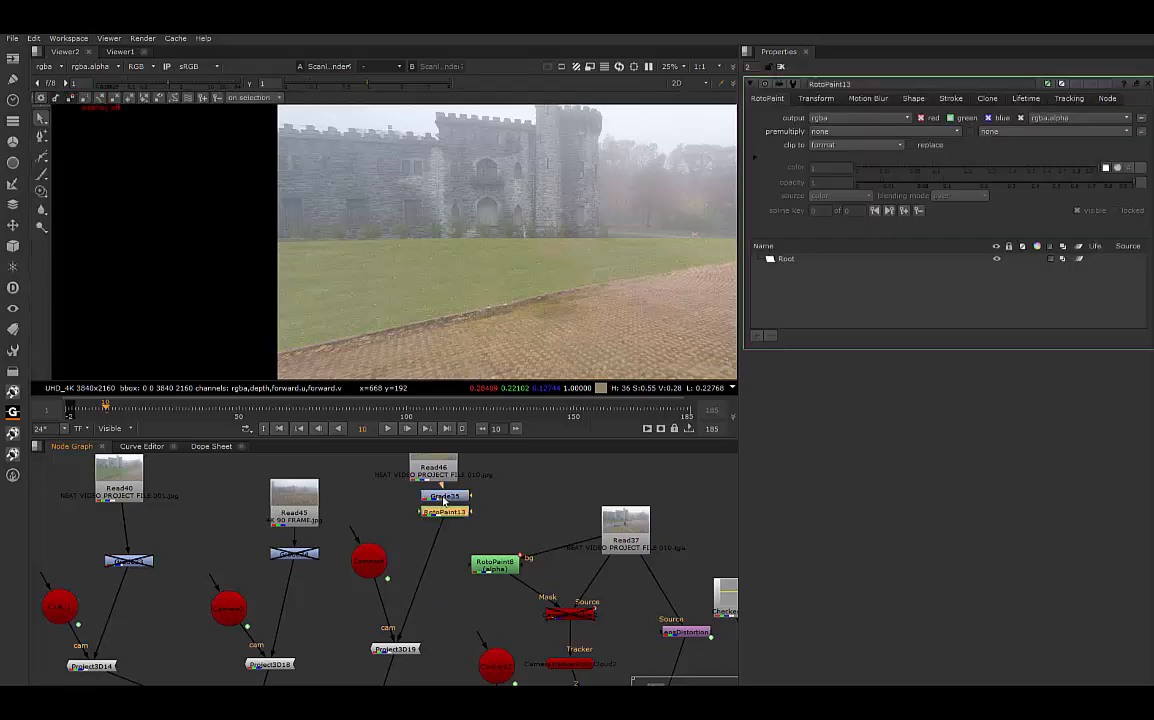
pyautogui.click(855, 118)
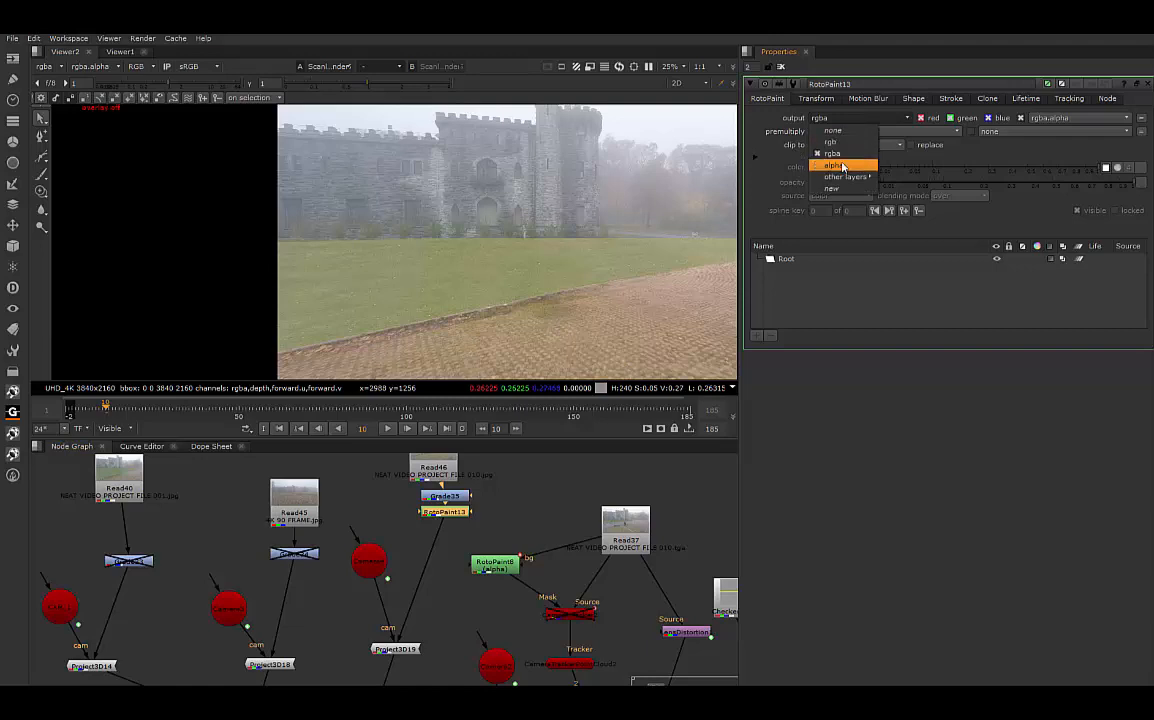
pyautogui.click(834, 165)
pyautogui.click(836, 132)
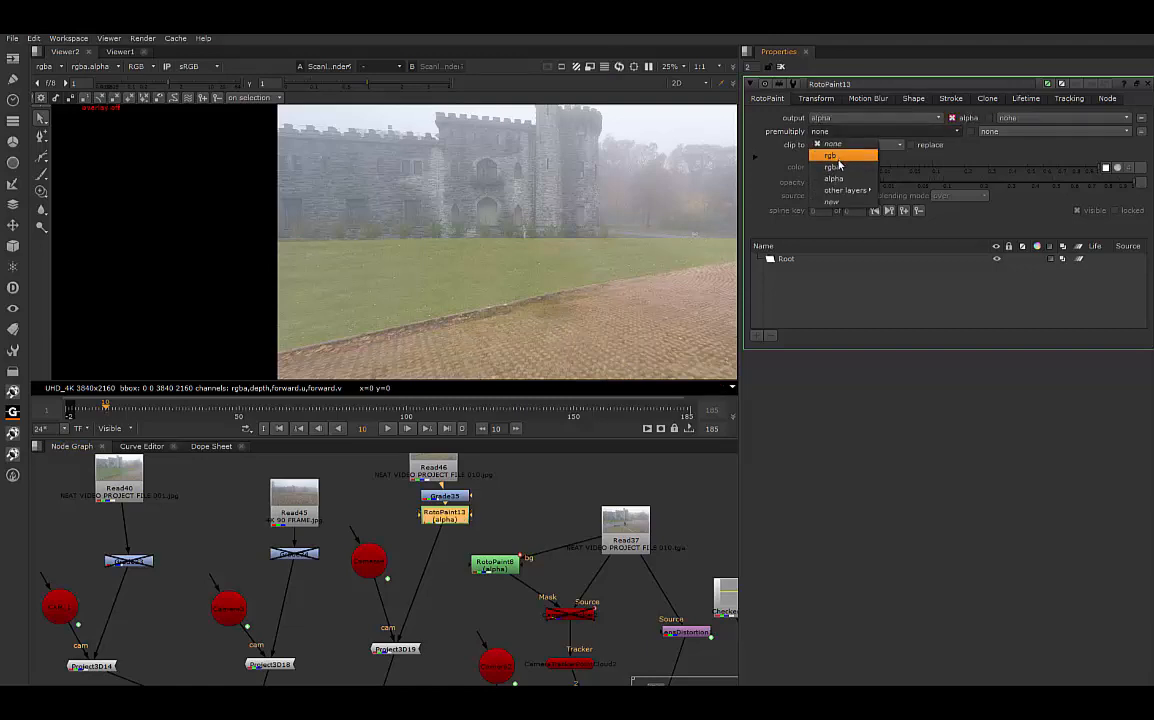
pyautogui.click(834, 166)
# Step: Draw a closed four-point Bezier around the whole frame in RotoPaint13
pyautogui.scroll(-5, 339, 273)
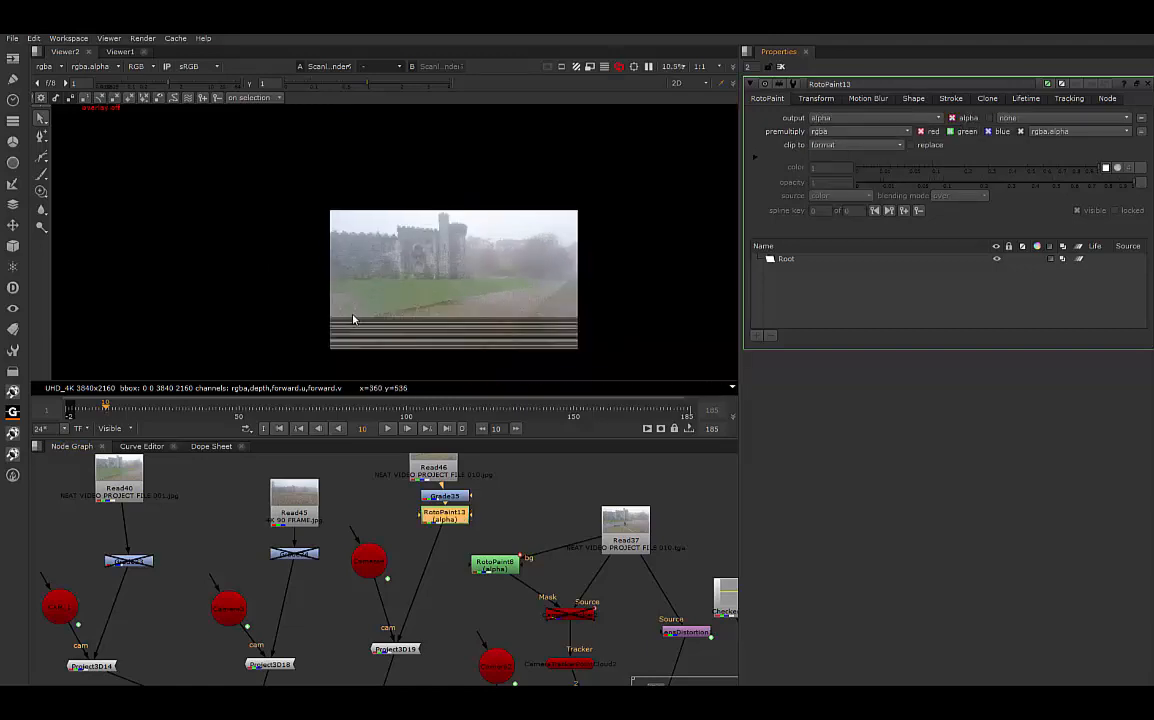
pyautogui.scroll(-1, 352, 320)
pyautogui.click(41, 157)
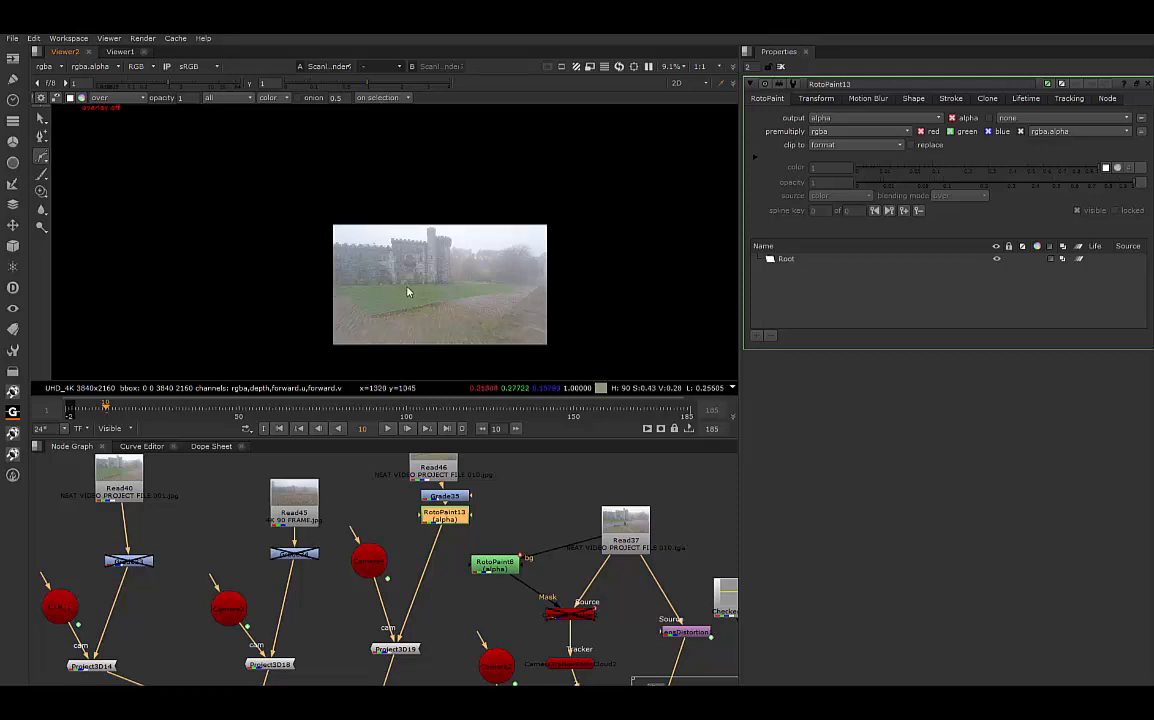
pyautogui.click(337, 226)
pyautogui.click(332, 344)
pyautogui.click(542, 344)
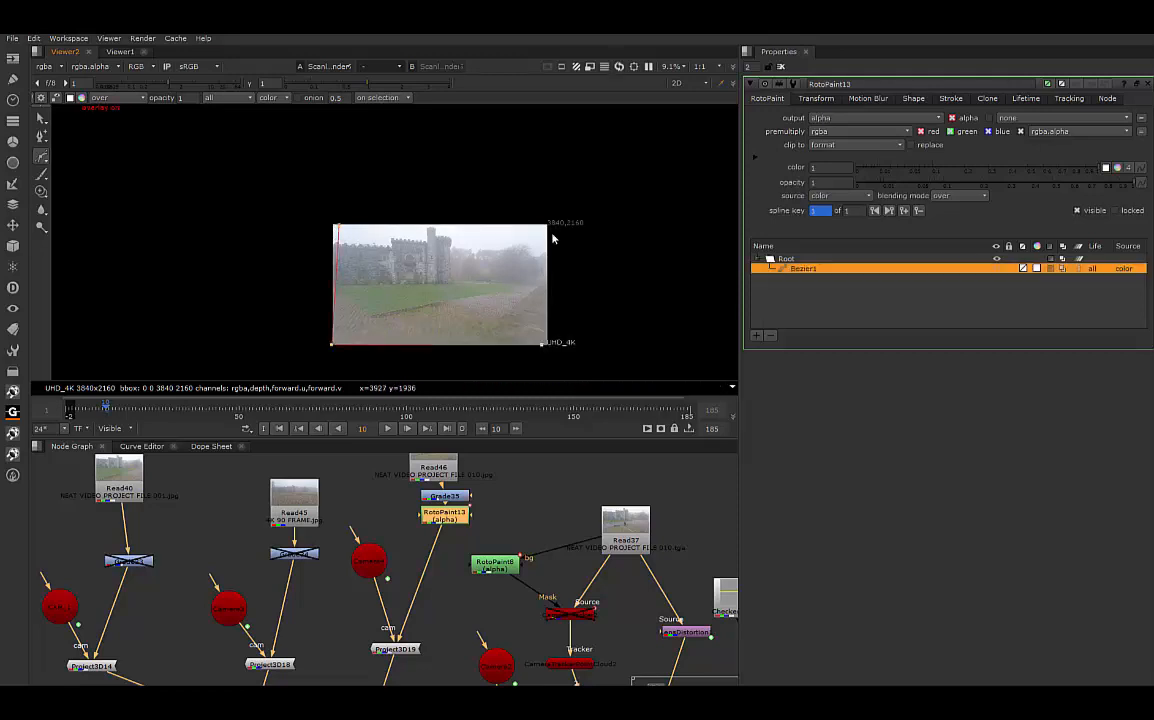
pyautogui.click(545, 226)
pyautogui.click(337, 226)
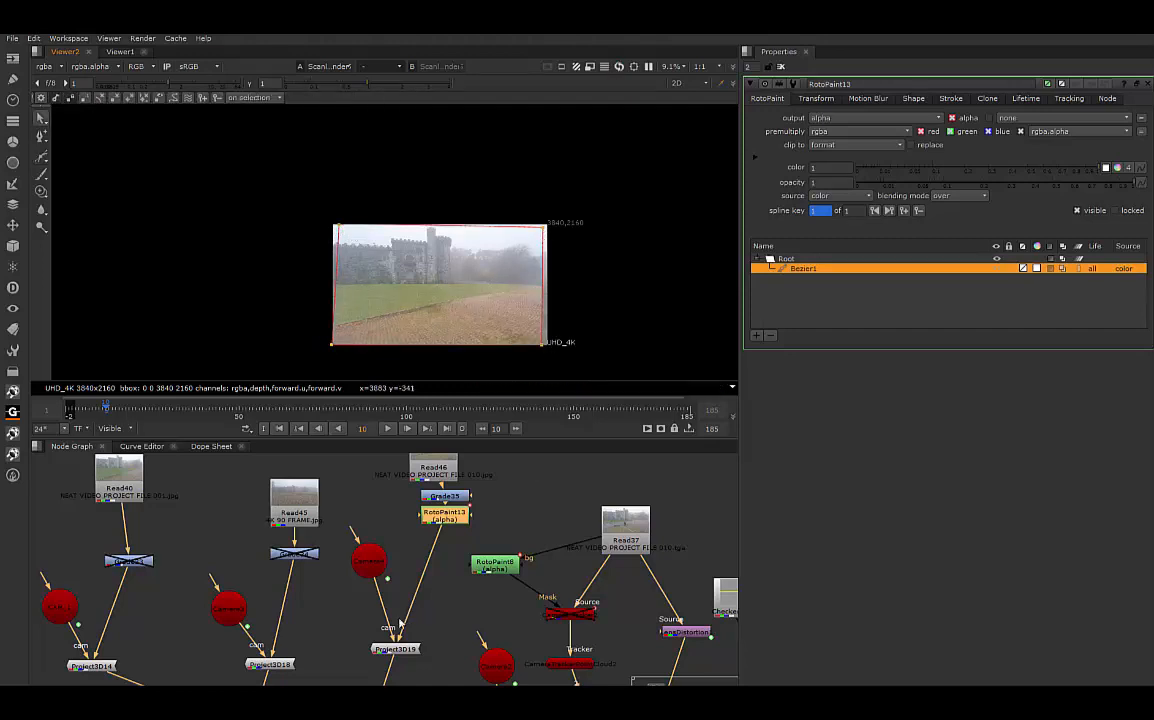
# Step: Move RotoPaint13 further below Grade35 and raise the red gain of Grade35 to 2.72
pyautogui.moveTo(443, 515); pyautogui.dragTo(430, 540)
pyautogui.doubleClick(446, 497)
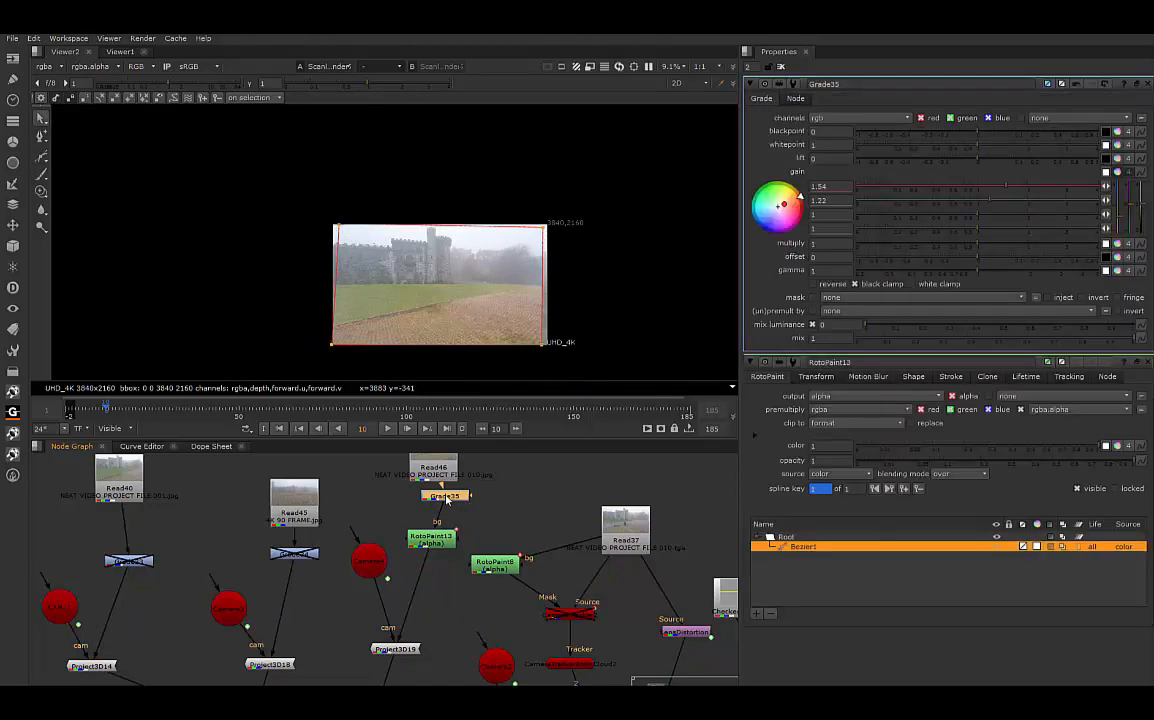
pyautogui.click(1057, 189)
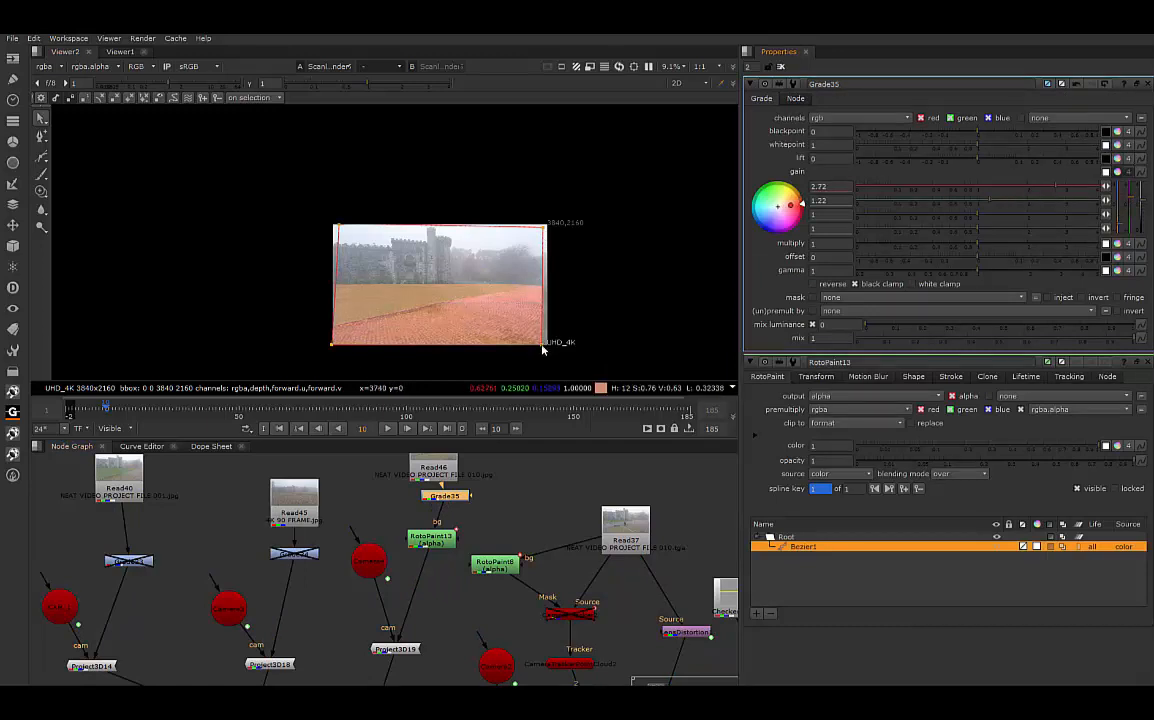
# Step: Move the Bezier's right-hand corner points leftward to narrow the mask to a strip along the frame's left side
pyautogui.moveTo(545, 344); pyautogui.dragTo(455, 350)
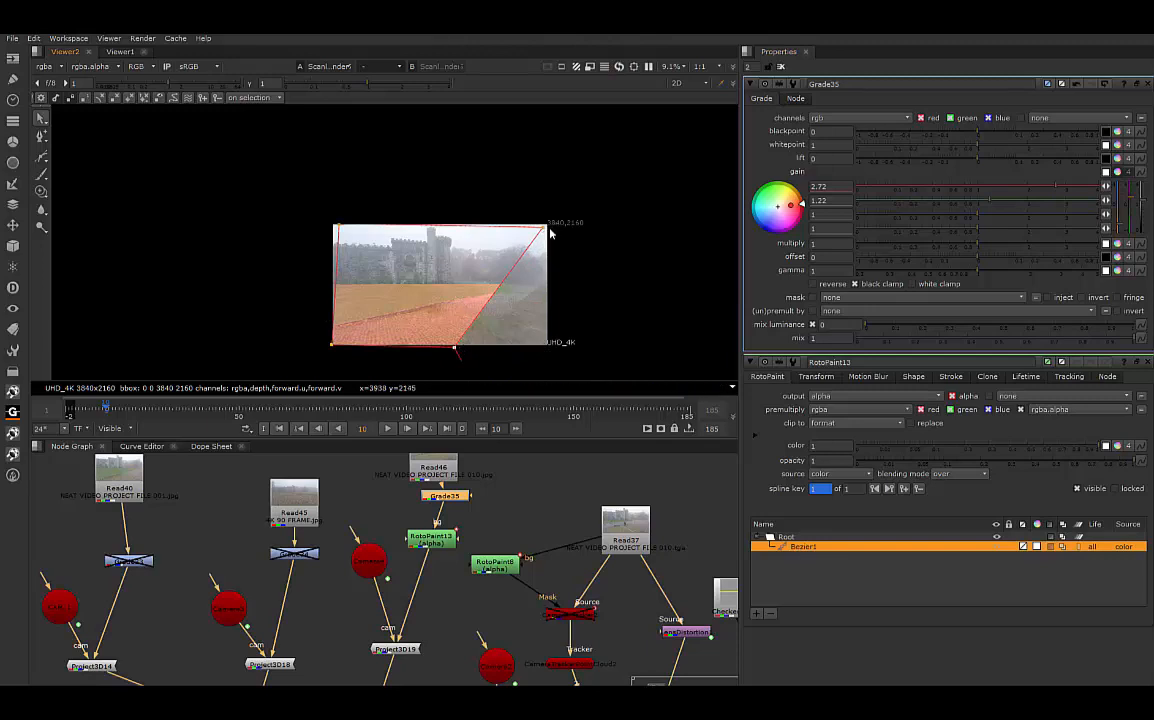
pyautogui.moveTo(546, 228); pyautogui.dragTo(430, 204)
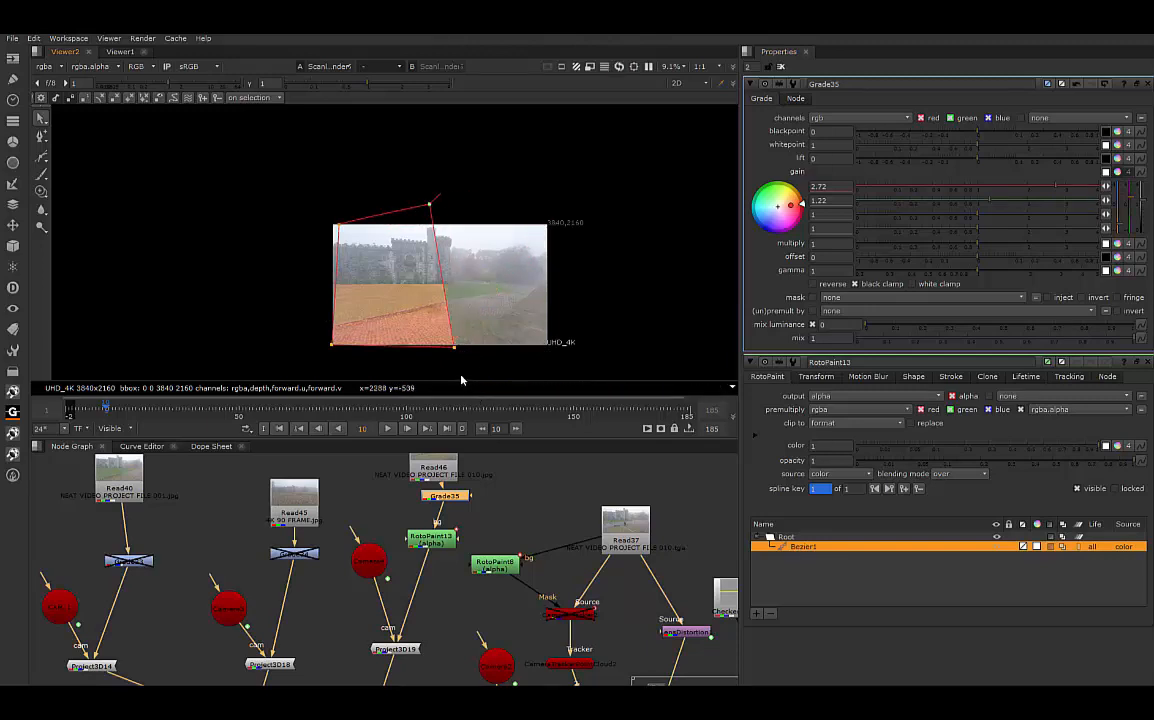
pyautogui.moveTo(453, 348); pyautogui.dragTo(380, 346)
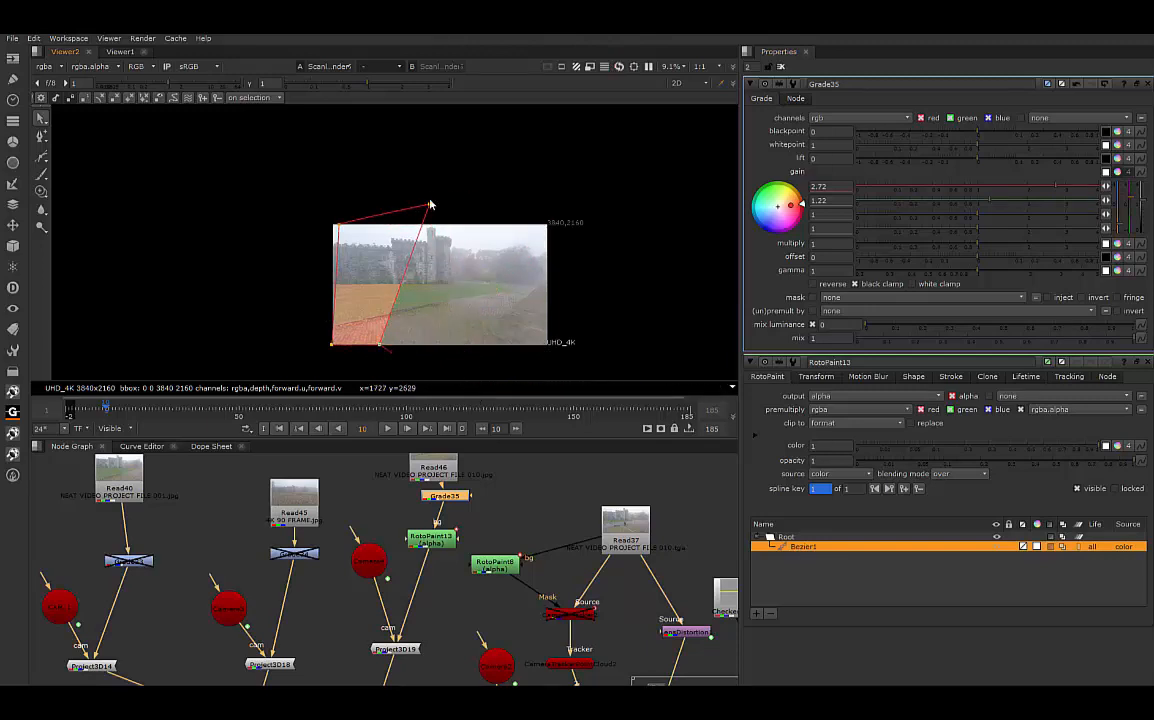
pyautogui.moveTo(430, 206); pyautogui.dragTo(314, 213)
# Step: Raise the mask's lower points to the kerb between lawn and road and pull its upper corner further left
pyautogui.scroll(3, 295, 320)
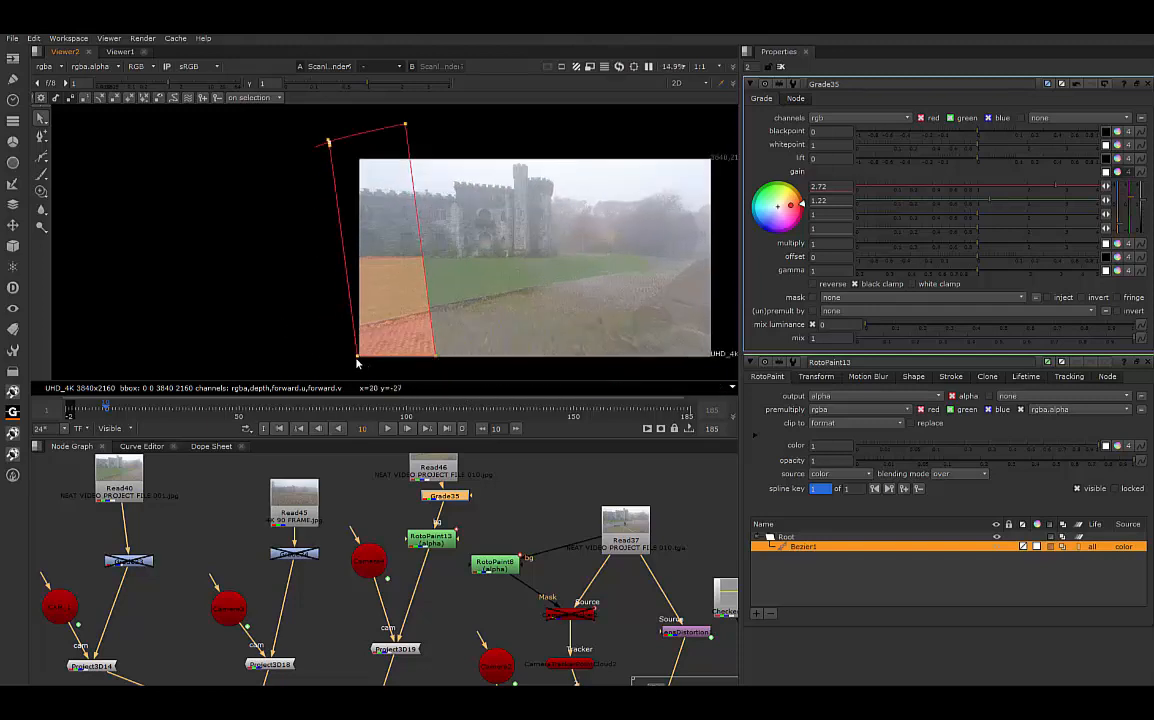
pyautogui.moveTo(357, 354); pyautogui.dragTo(341, 332)
pyautogui.moveTo(435, 355); pyautogui.dragTo(432, 317)
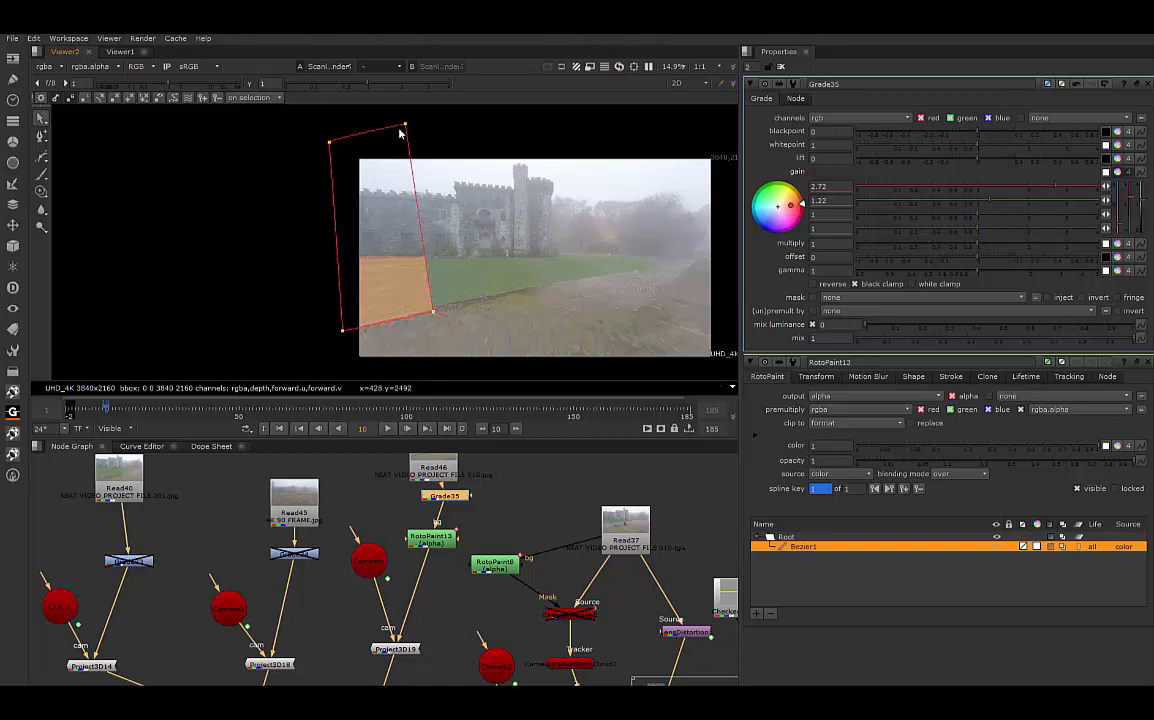
pyautogui.moveTo(405, 125); pyautogui.dragTo(343, 119)
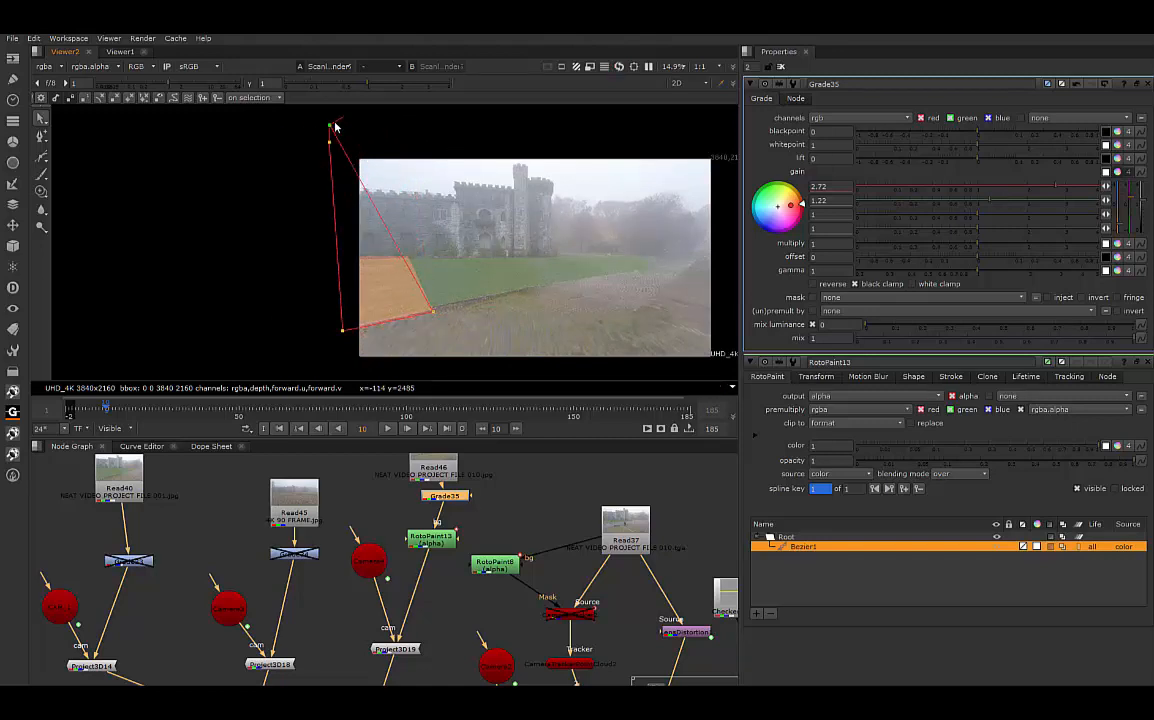
pyautogui.moveTo(432, 313)
pyautogui.mouseDown()
pyautogui.moveTo(363, 314)
pyautogui.moveTo(402, 326)
pyautogui.moveTo(425, 313)
pyautogui.mouseUp()
# Step: Spread the mask's upper points outside the frame so its edge crosses the left lawn diagonally, and hide the viewer overlay
pyautogui.moveTo(344, 122); pyautogui.dragTo(256, 158)
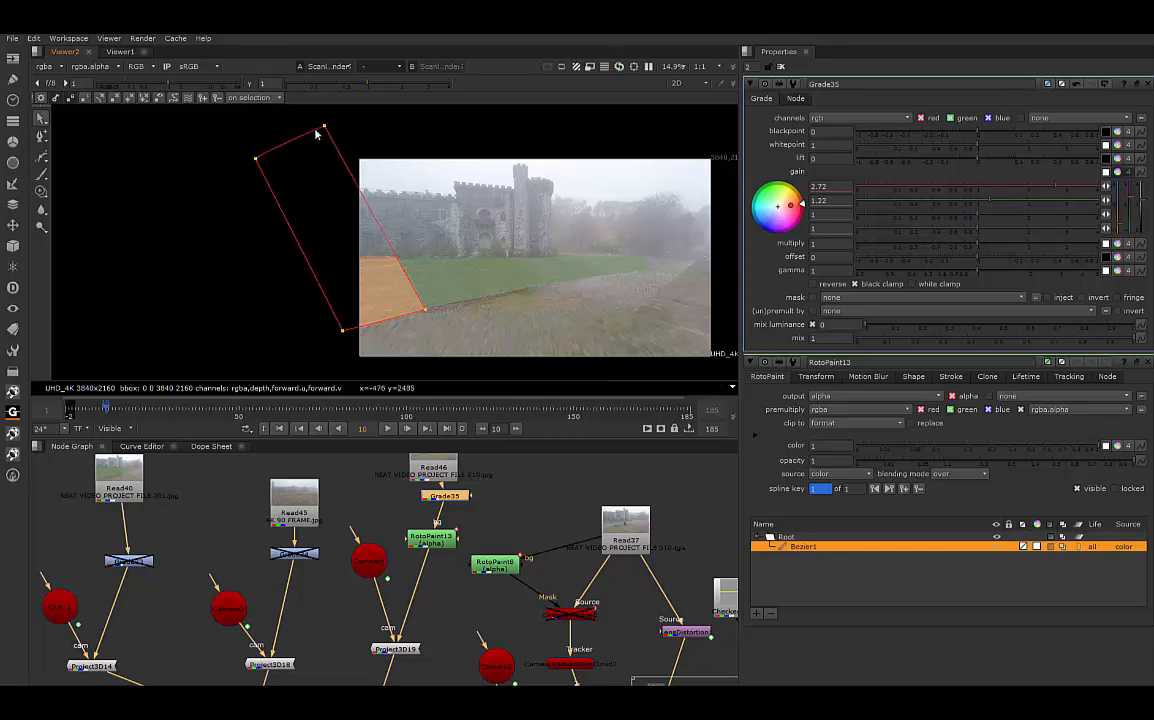
pyautogui.moveTo(324, 130); pyautogui.dragTo(189, 186)
pyautogui.moveTo(274, 156); pyautogui.dragTo(228, 189)
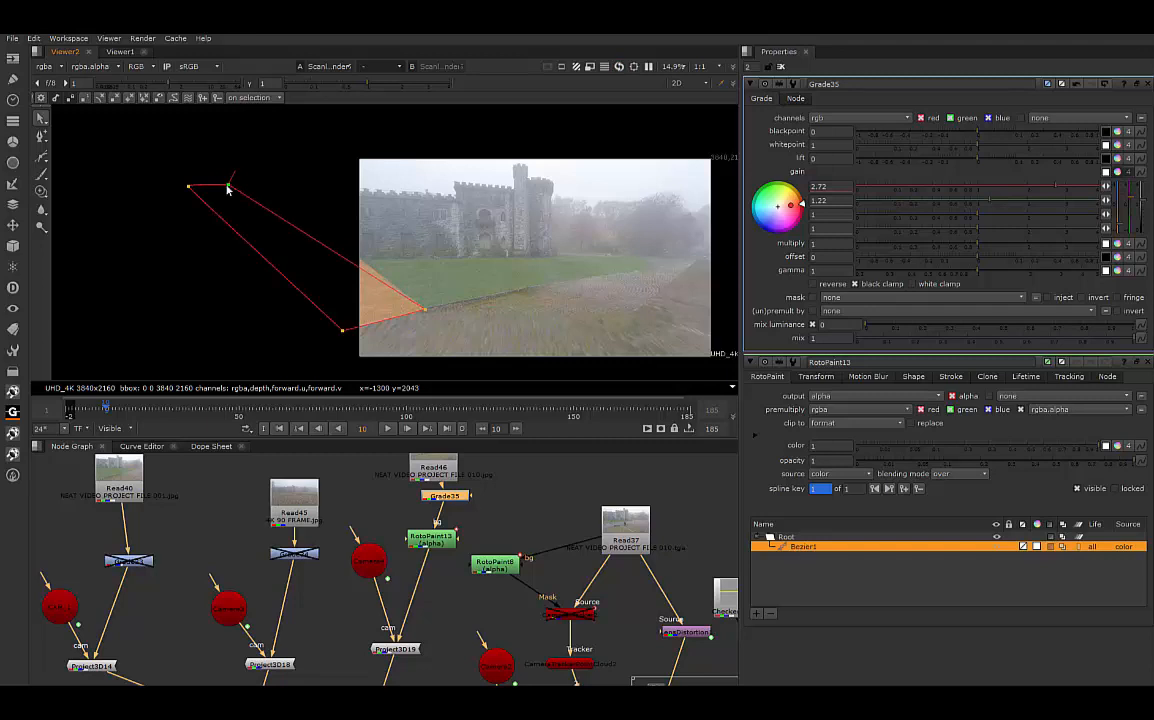
pyautogui.scroll(5, 380, 280)
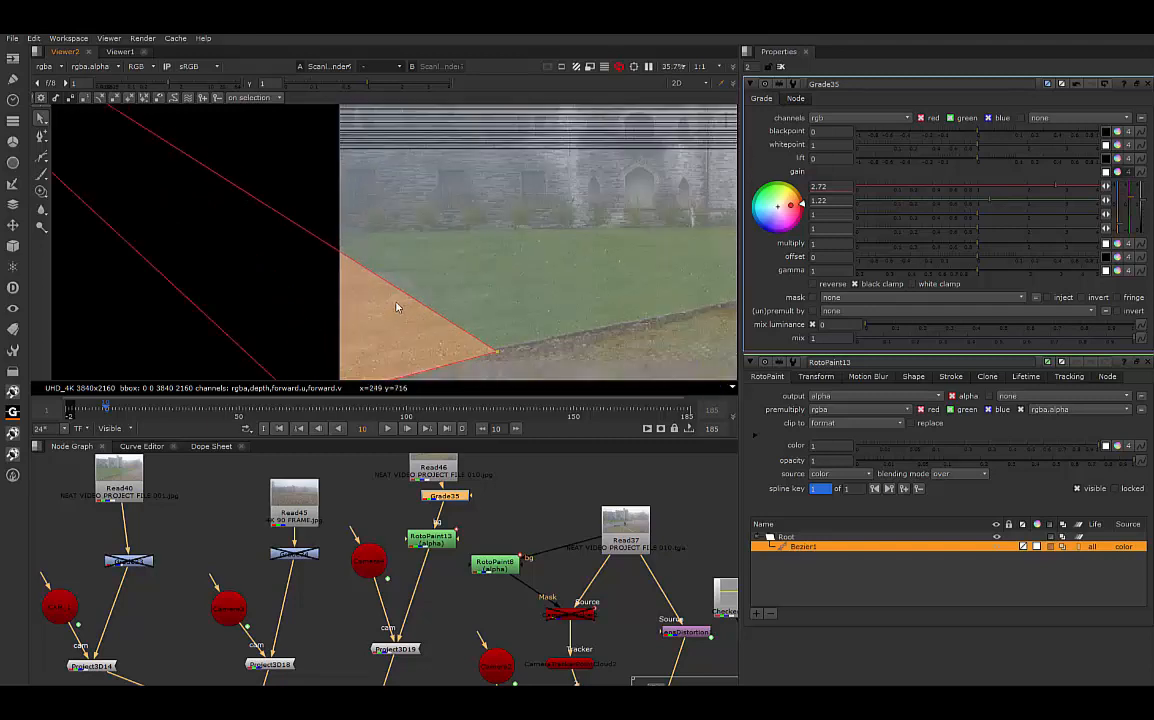
pyautogui.scroll(-4, 250, 180)
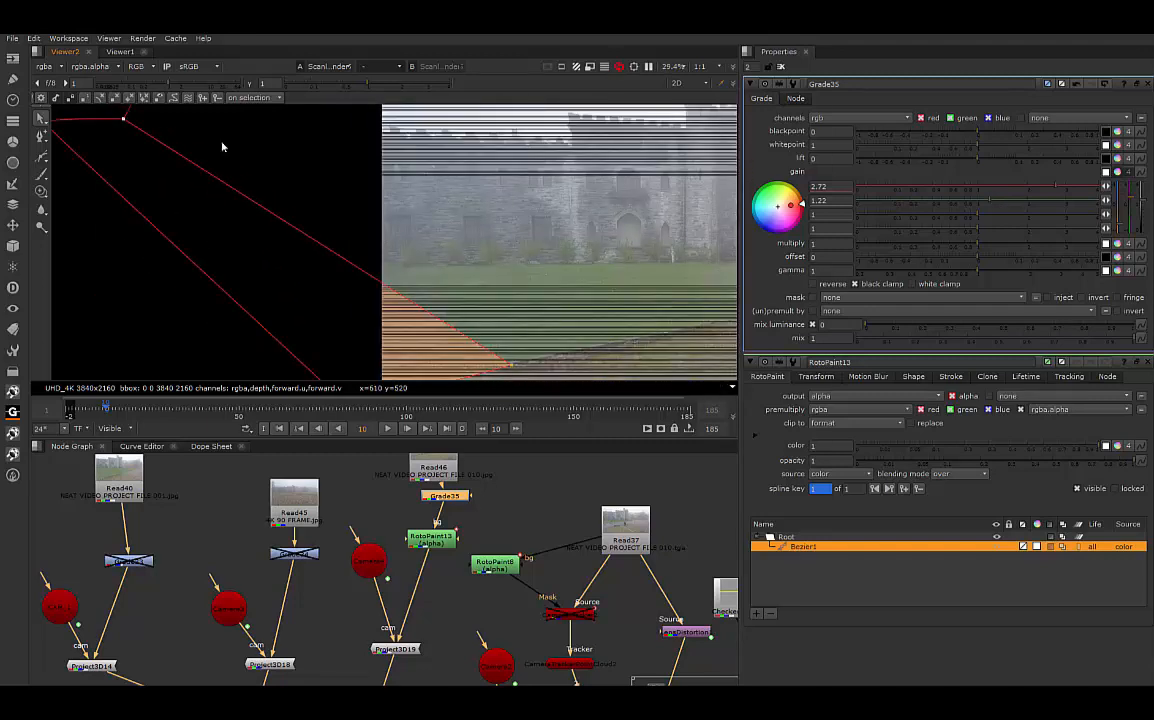
pyautogui.moveTo(176, 154); pyautogui.dragTo(267, 121)
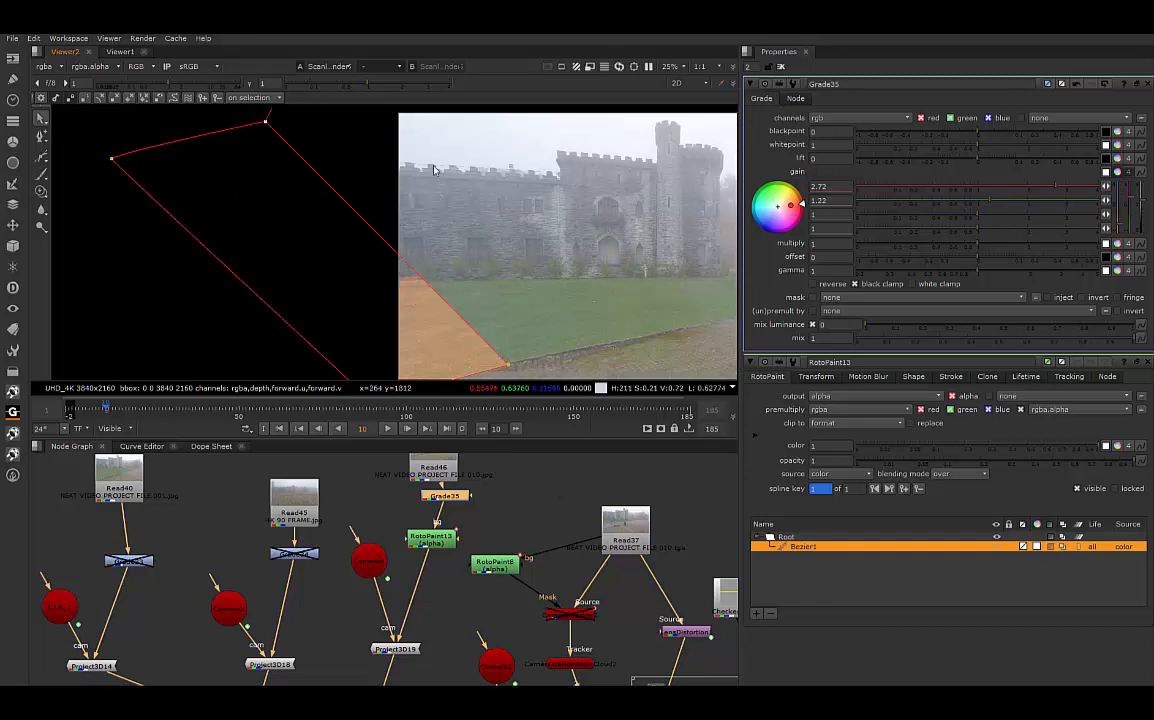
pyautogui.press('o')
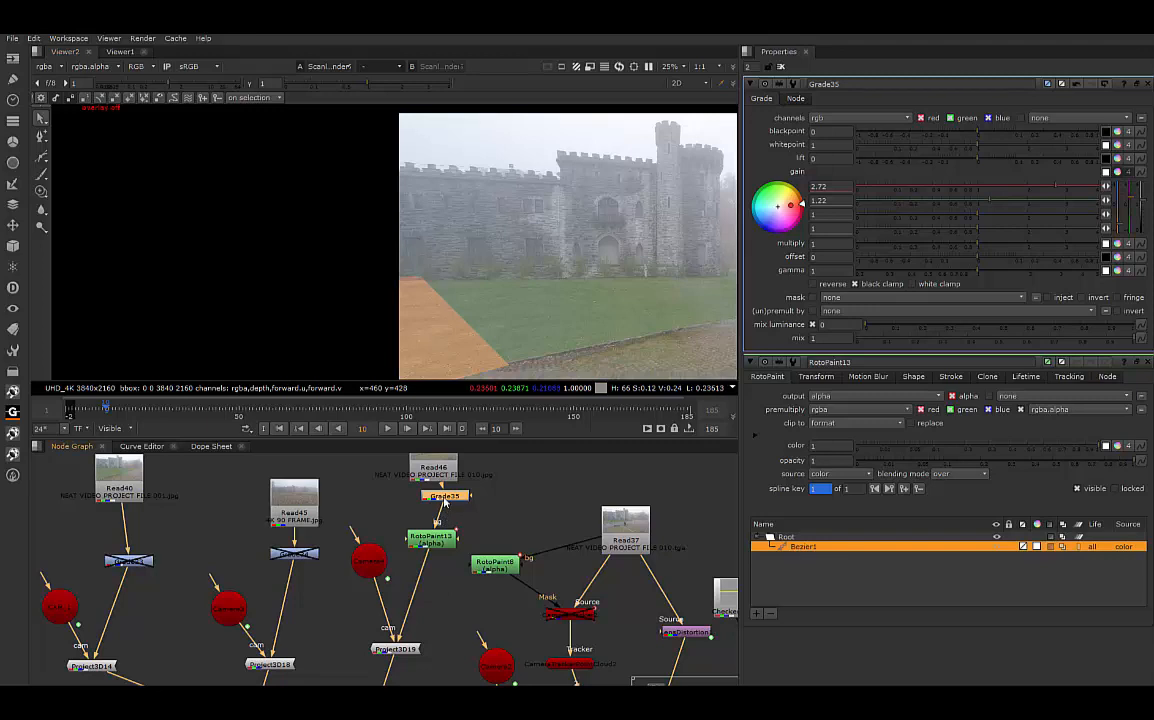
# Step: Disable Grade35 and inspect the projected lawn and its edge along the road for visible seams
pyautogui.press('d')
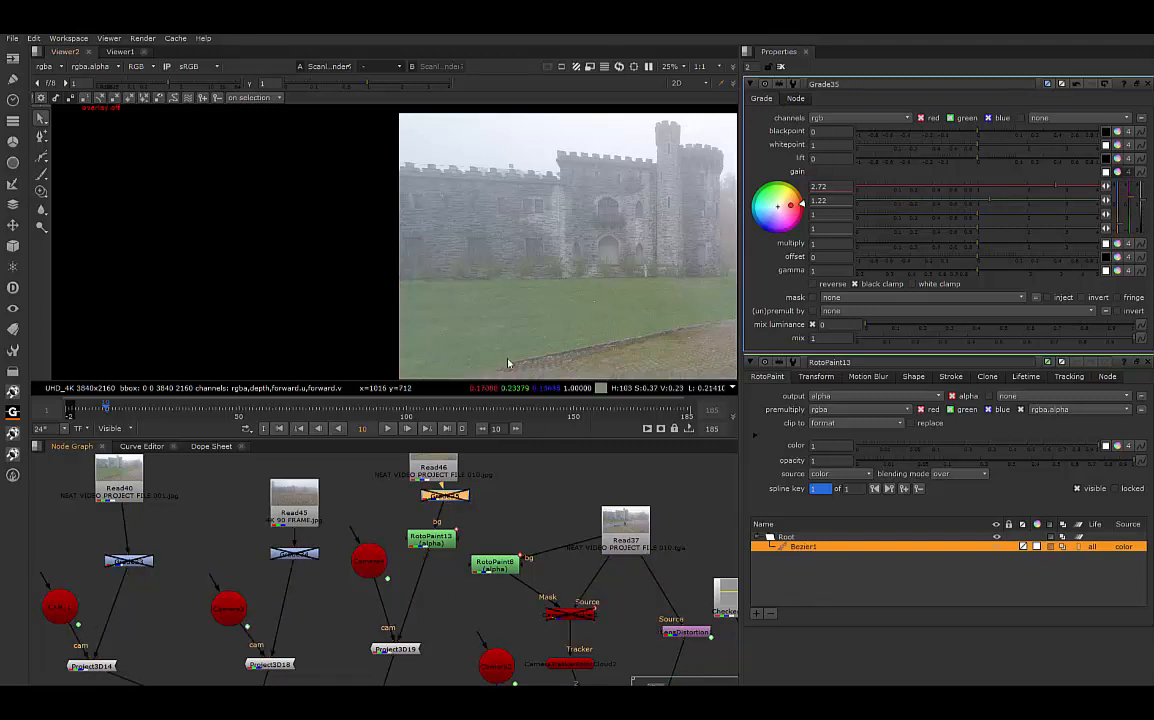
pyautogui.scroll(1, 457, 323)
pyautogui.scroll(3, 448, 345)
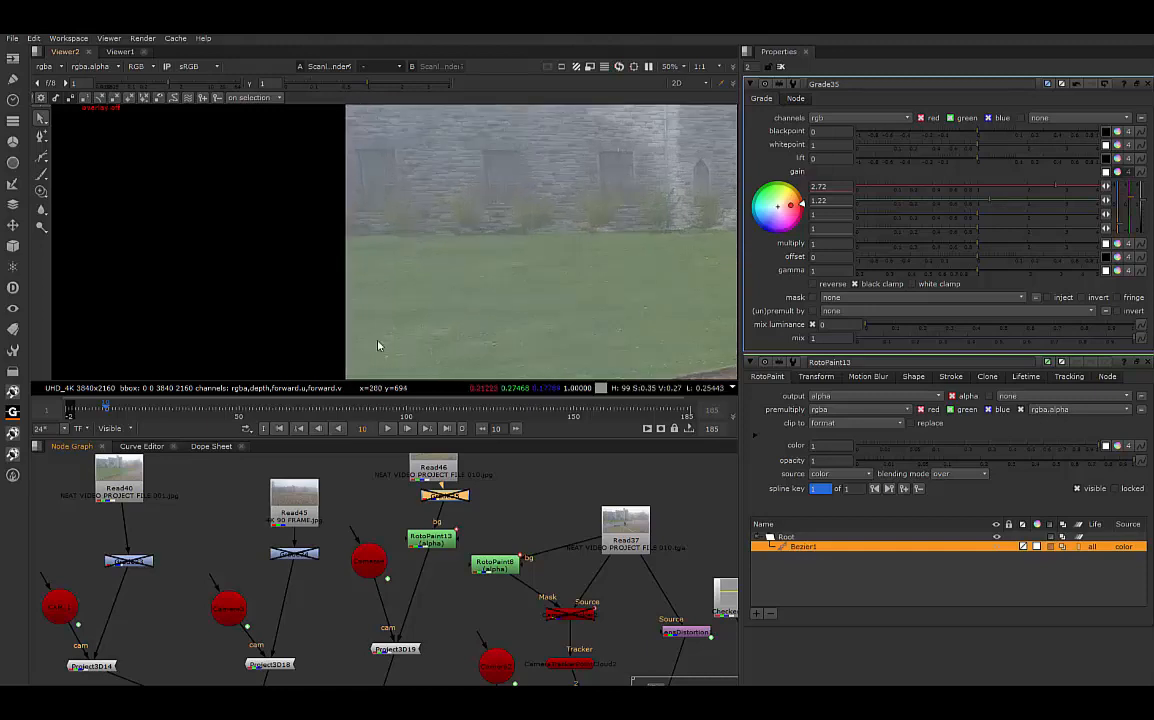
pyautogui.scroll(3, 502, 311)
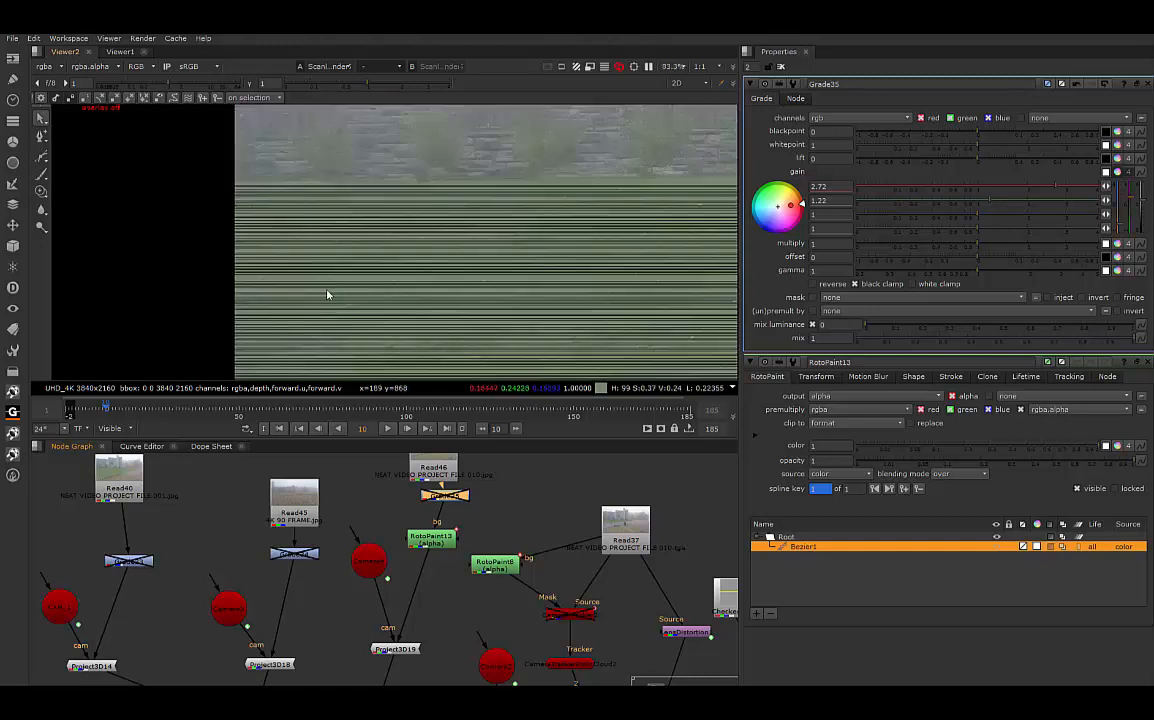
pyautogui.moveTo(327, 312); pyautogui.dragTo(404, 283, button='middle')
pyautogui.scroll(1, 404, 283)
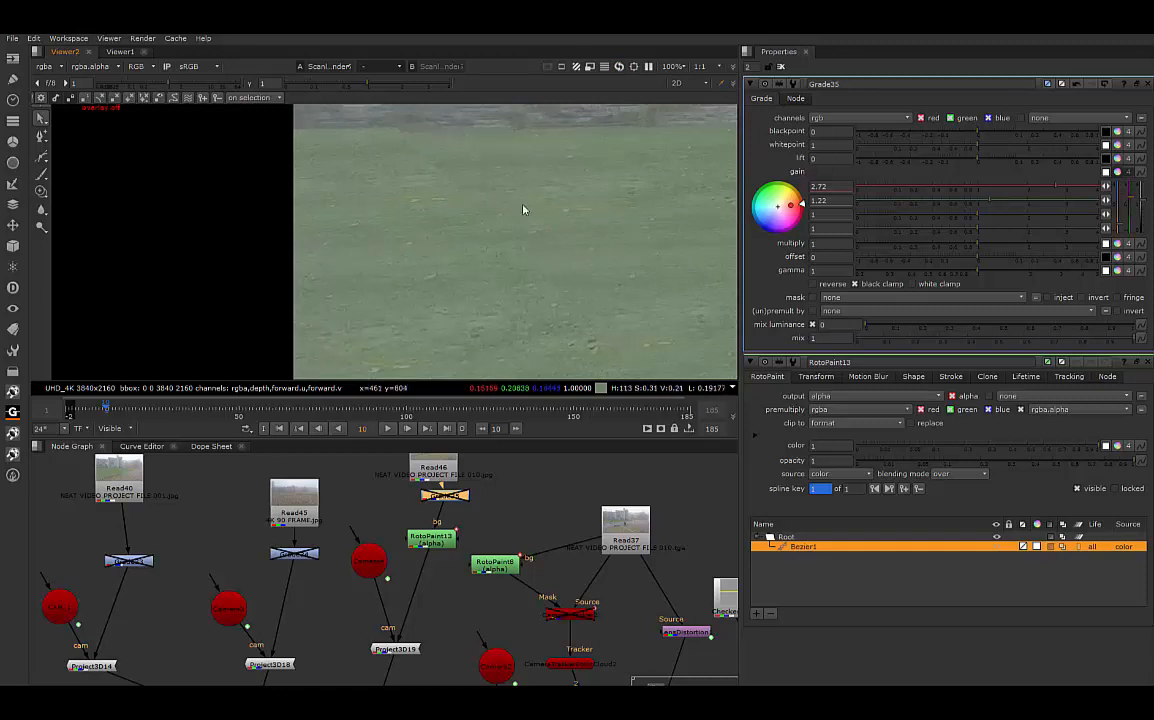
pyautogui.scroll(-5, 492, 260)
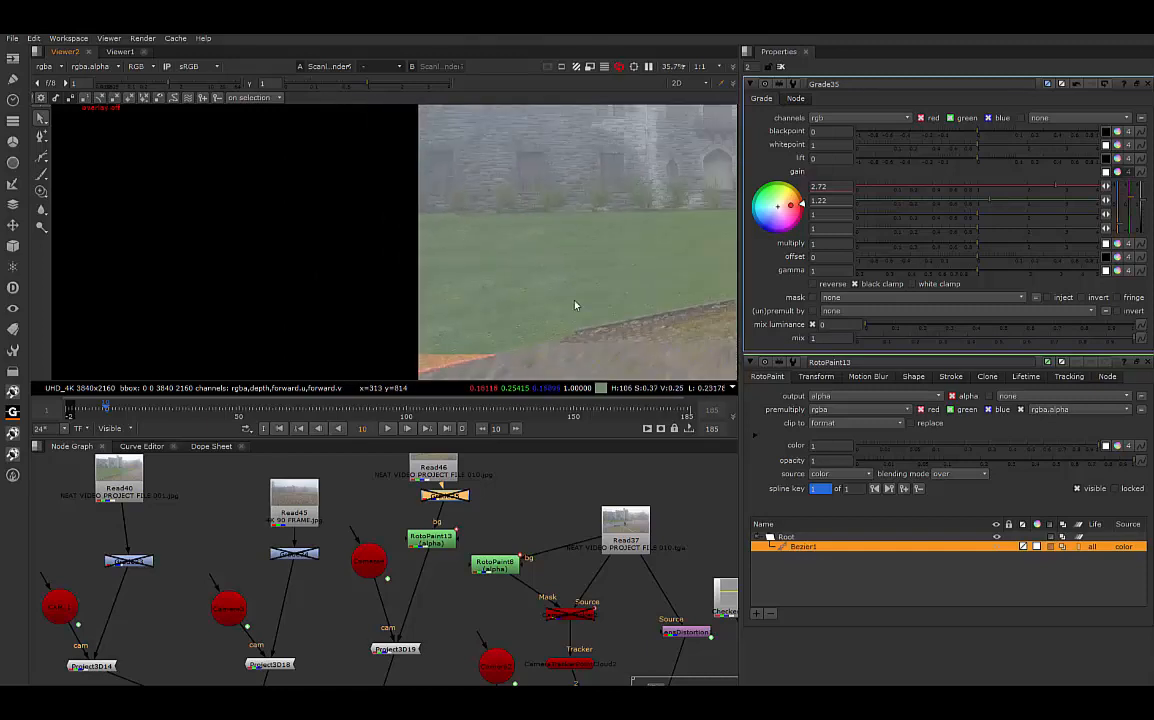
pyautogui.scroll(-3, 575, 305)
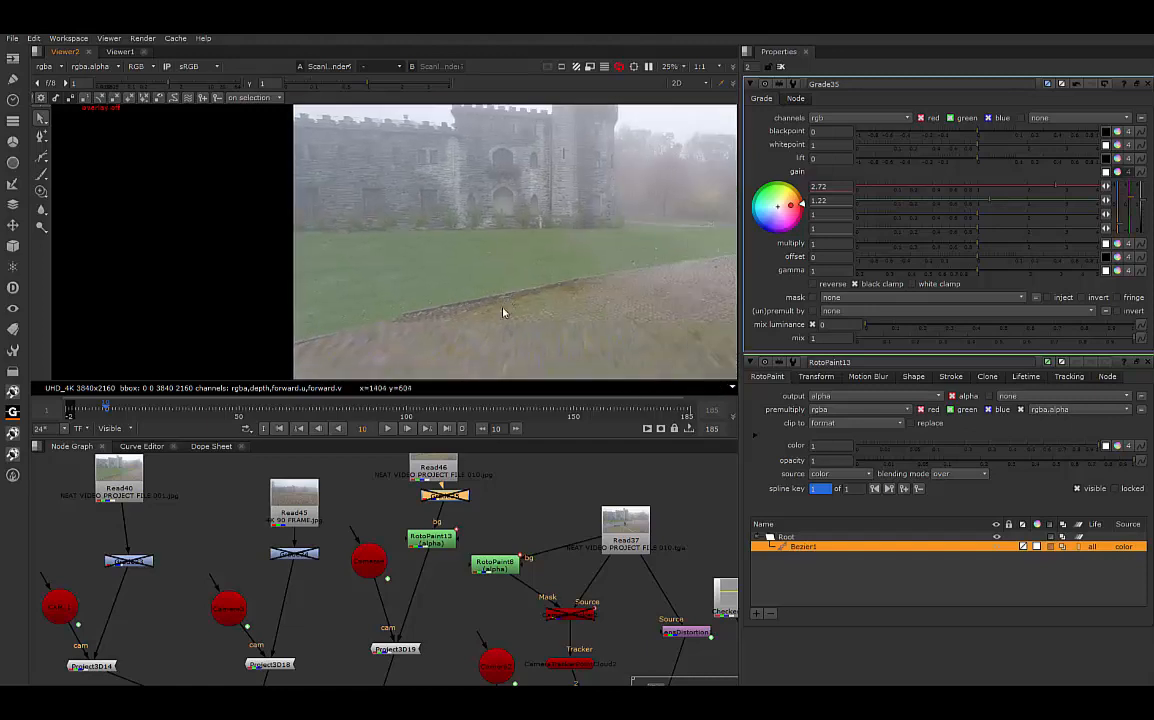
pyautogui.scroll(-2, 503, 313)
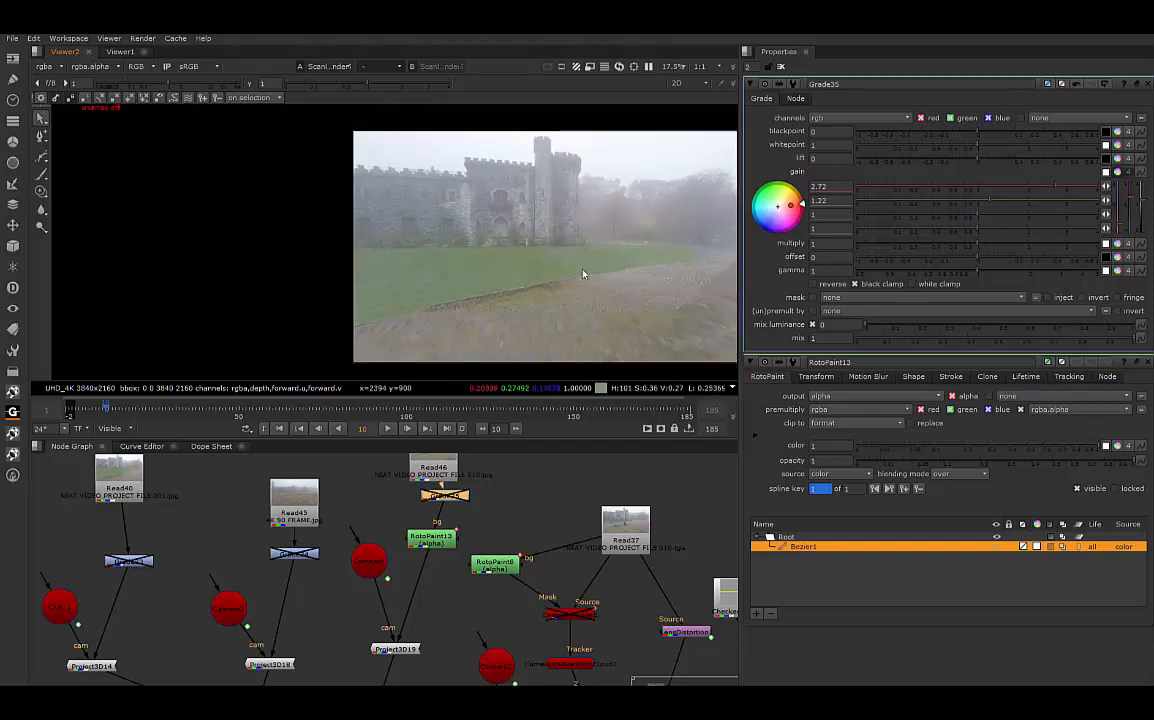
pyautogui.scroll(-2, 660, 330)
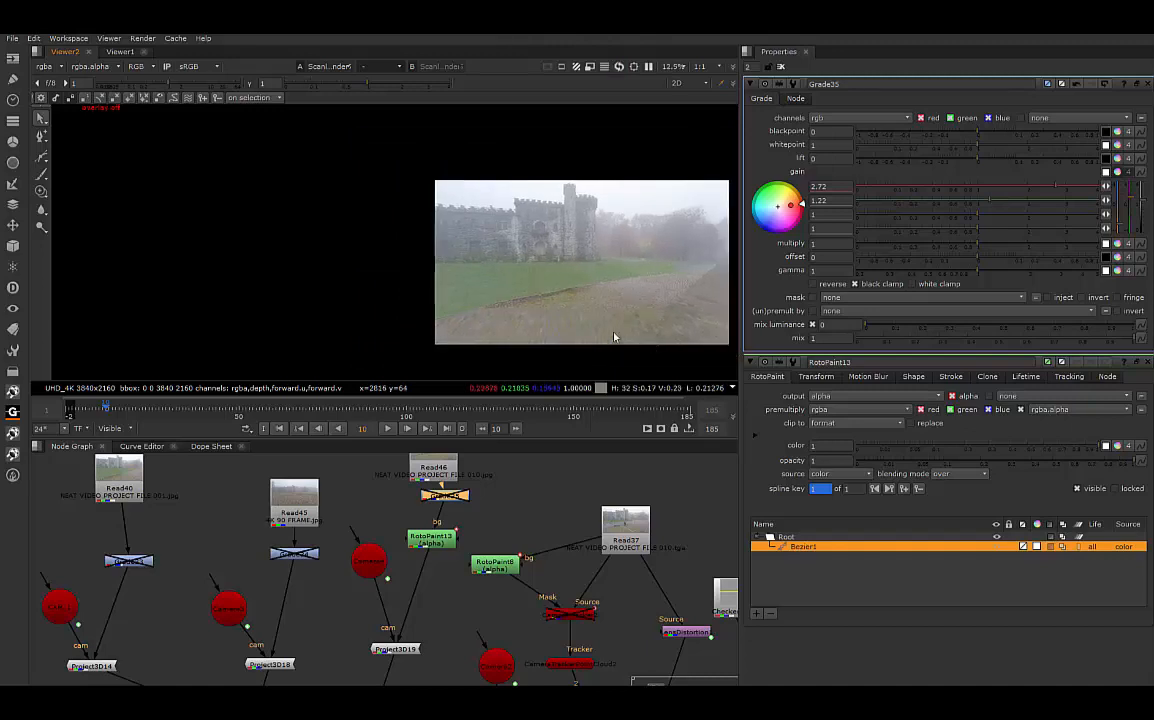
pyautogui.moveTo(613, 337); pyautogui.dragTo(446, 328, button='middle')
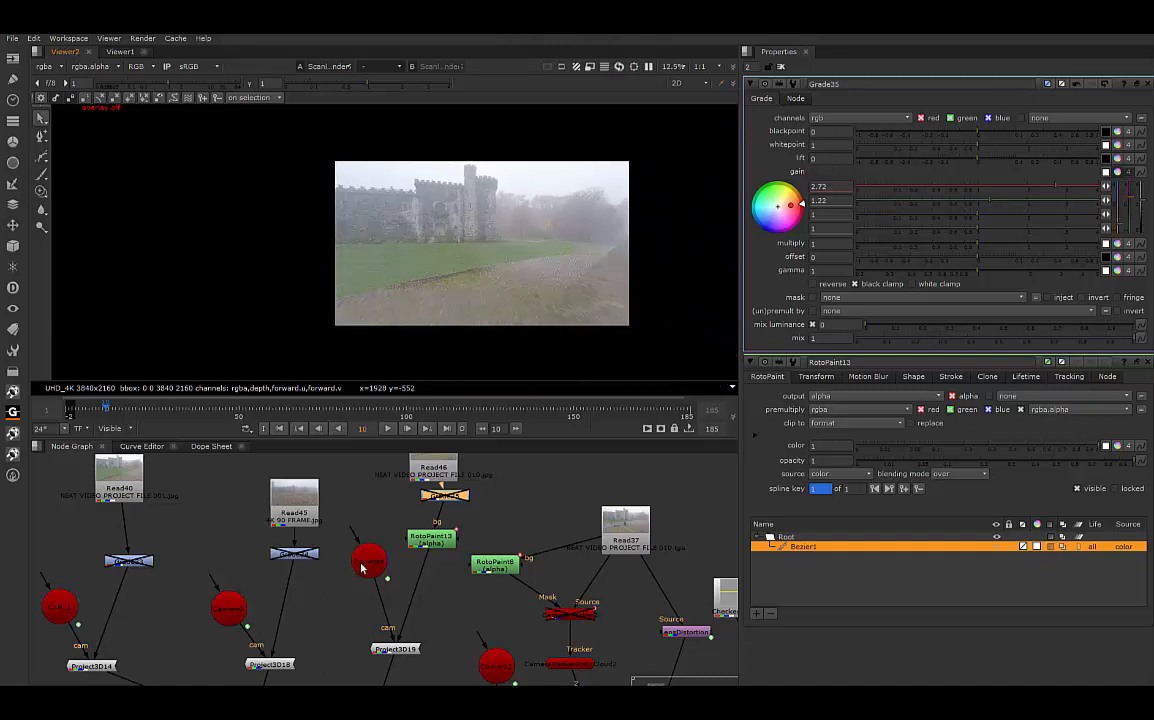
# Step: Disable the frame 90 clean plate Read45 and check the ground area covered by the remaining projections
pyautogui.moveTo(362, 567); pyautogui.dragTo(460, 542, button='middle')
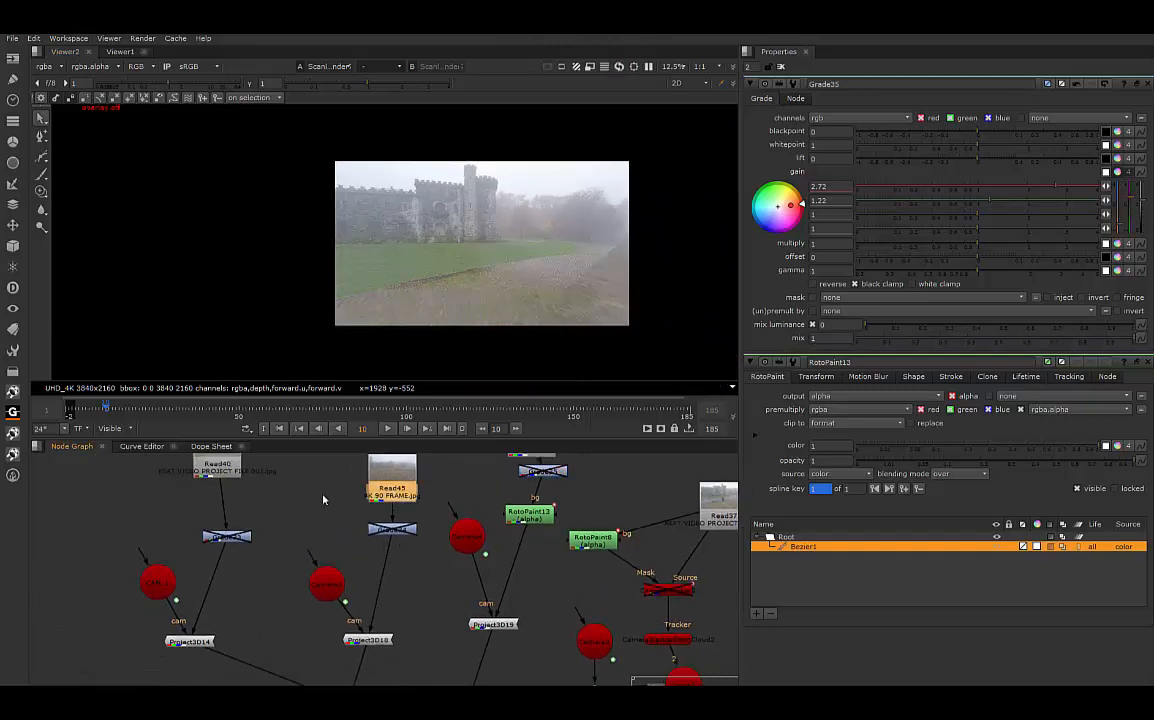
pyautogui.press('d')
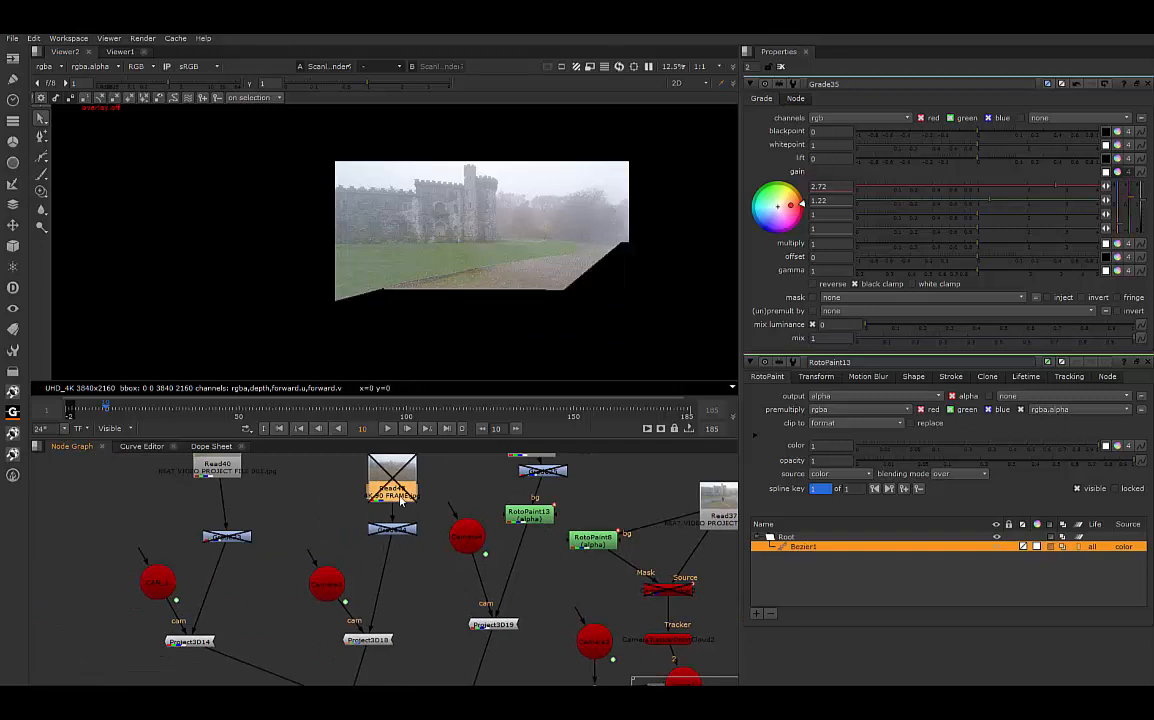
pyautogui.scroll(2, 428, 255)
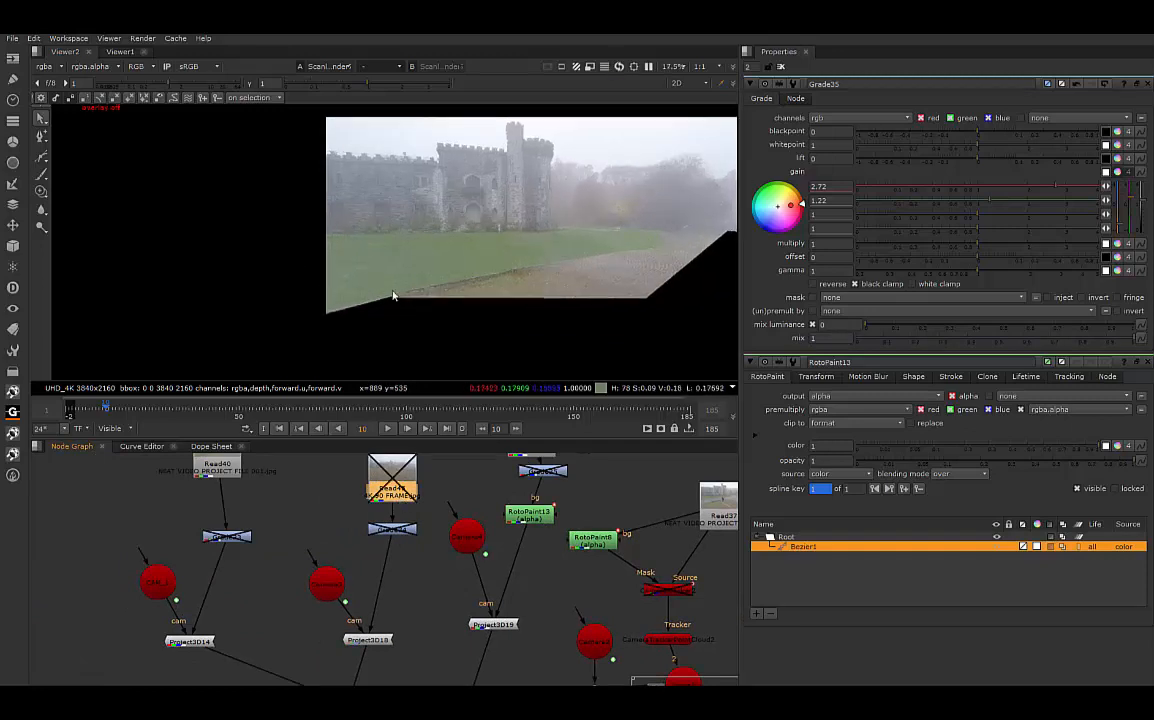
pyautogui.moveTo(380, 474); pyautogui.dragTo(383, 512, button='middle')
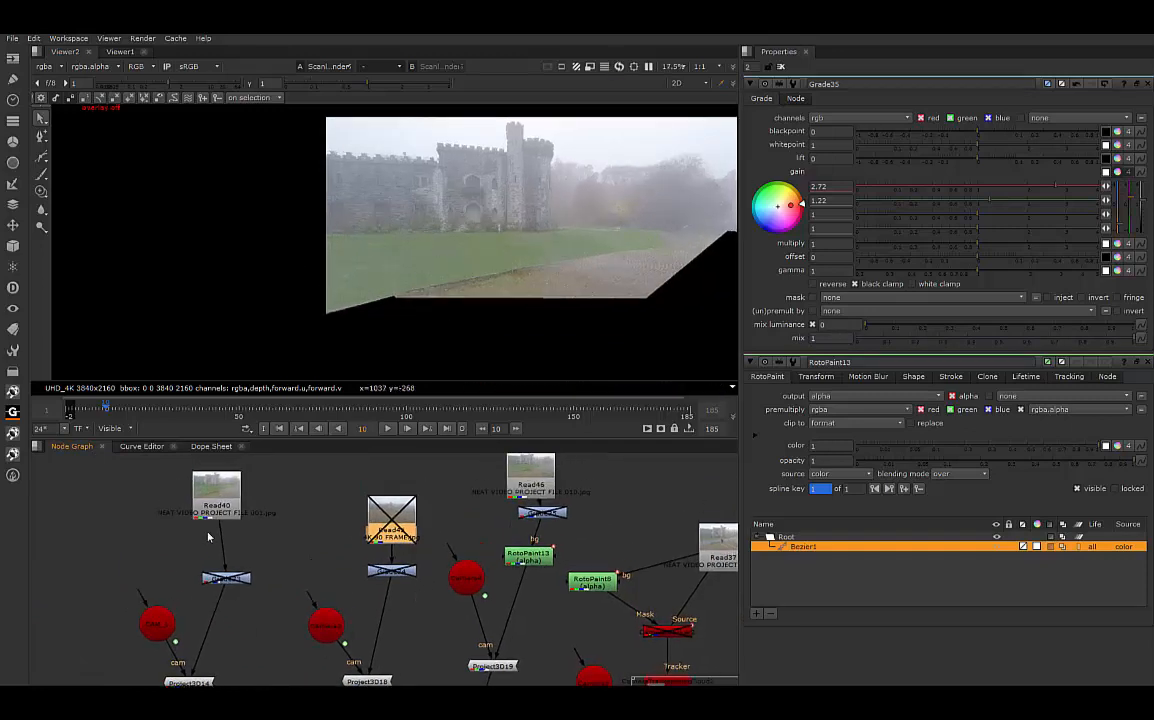
# Step: Line up Read40 with its Grade node and paste a copy of RotoPaint13 below that Grade
pyautogui.click(221, 499)
pyautogui.moveTo(222, 500); pyautogui.dragTo(273, 488)
pyautogui.doubleClick(273, 488)
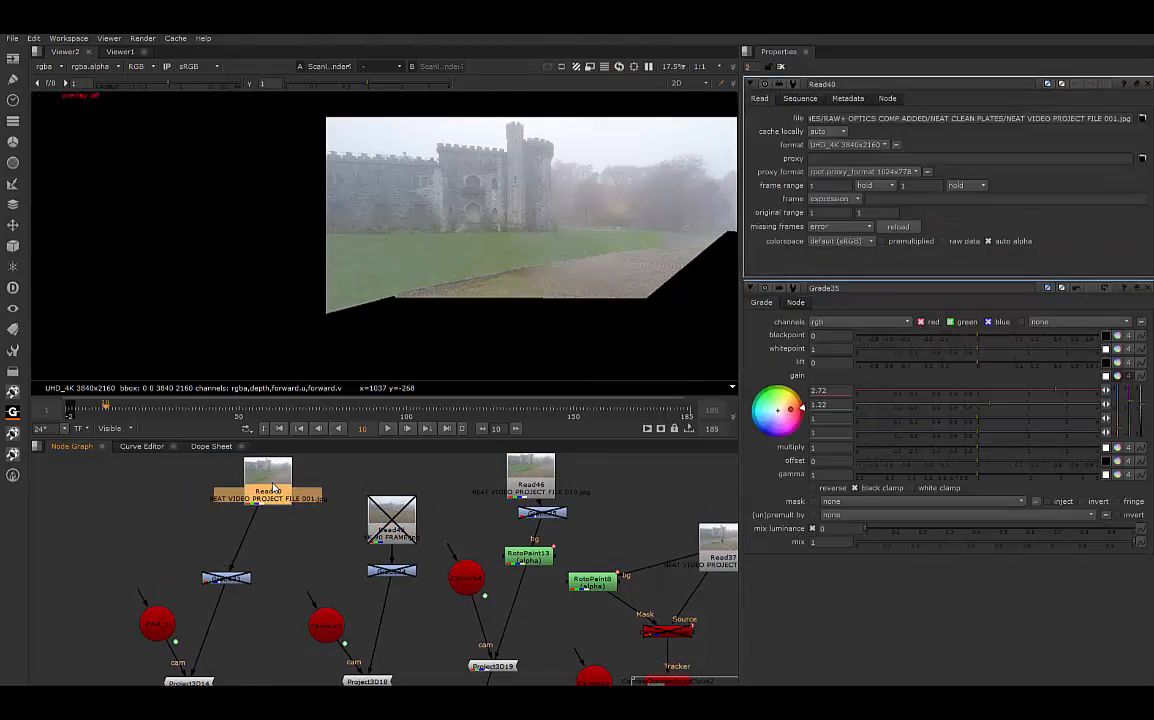
pyautogui.click(535, 564)
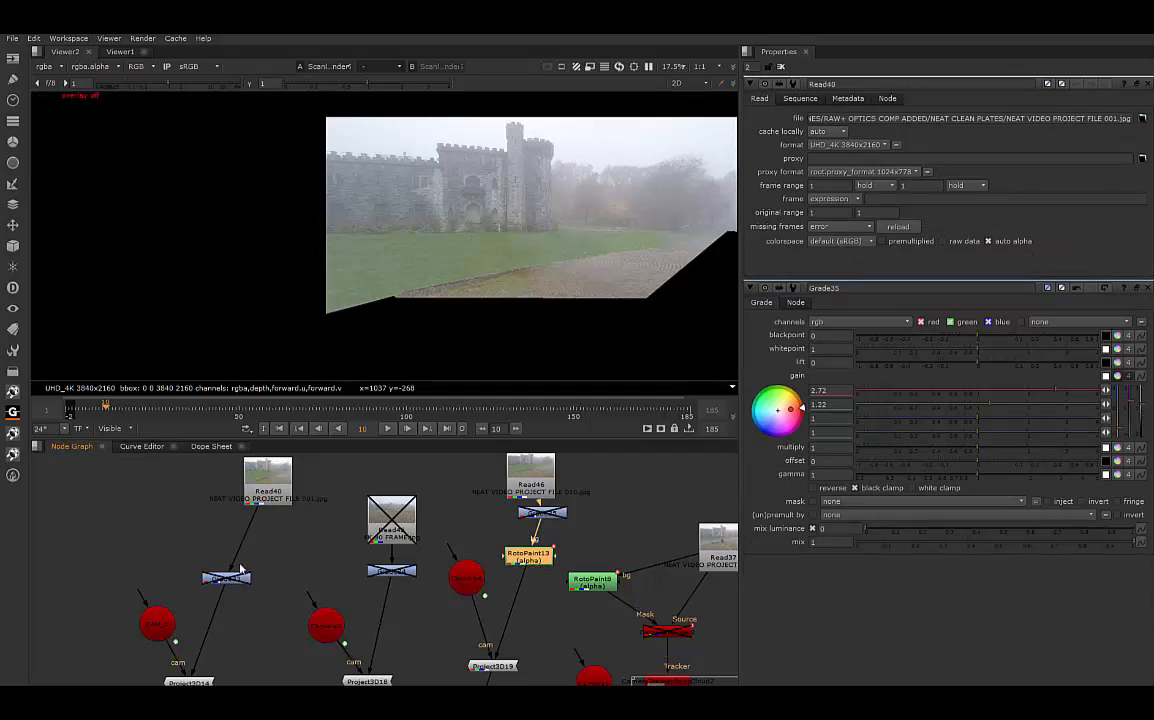
pyautogui.moveTo(226, 580); pyautogui.dragTo(265, 540)
pyautogui.hotkey('ctrl', 'v')
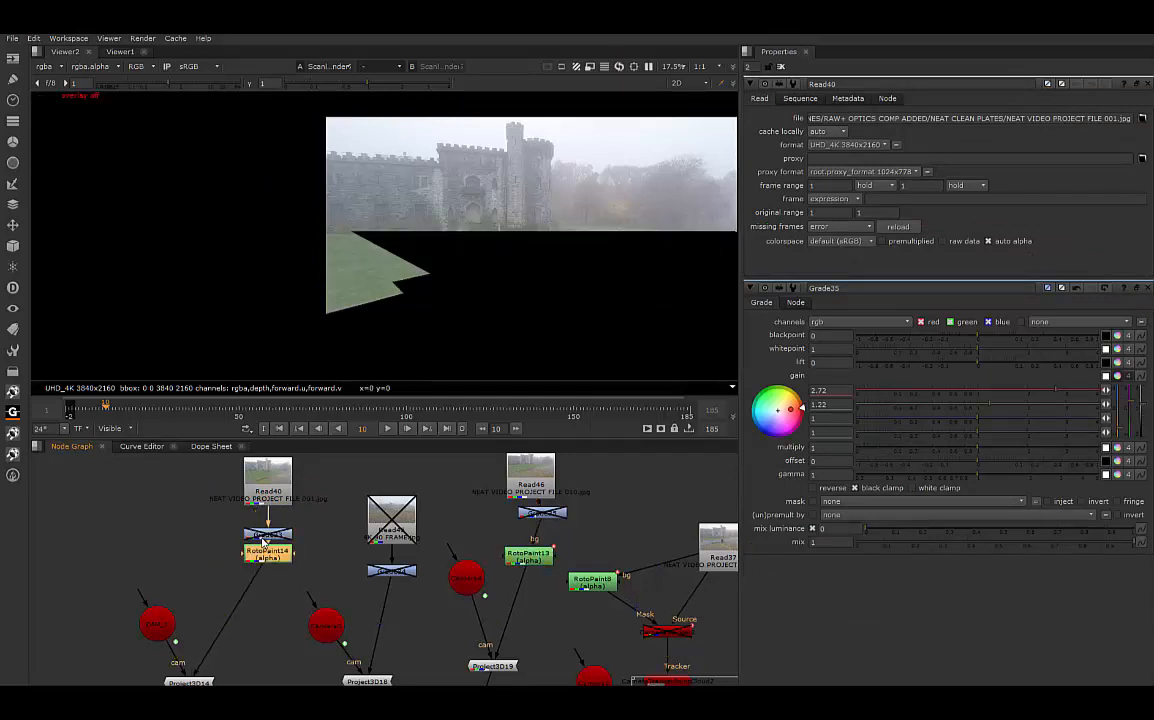
# Step: Reshape the Bezier of RotoPaint14 so it extends beyond the frame's right side and its lower edge follows the boundary between lawn and road
pyautogui.doubleClick(265, 553)
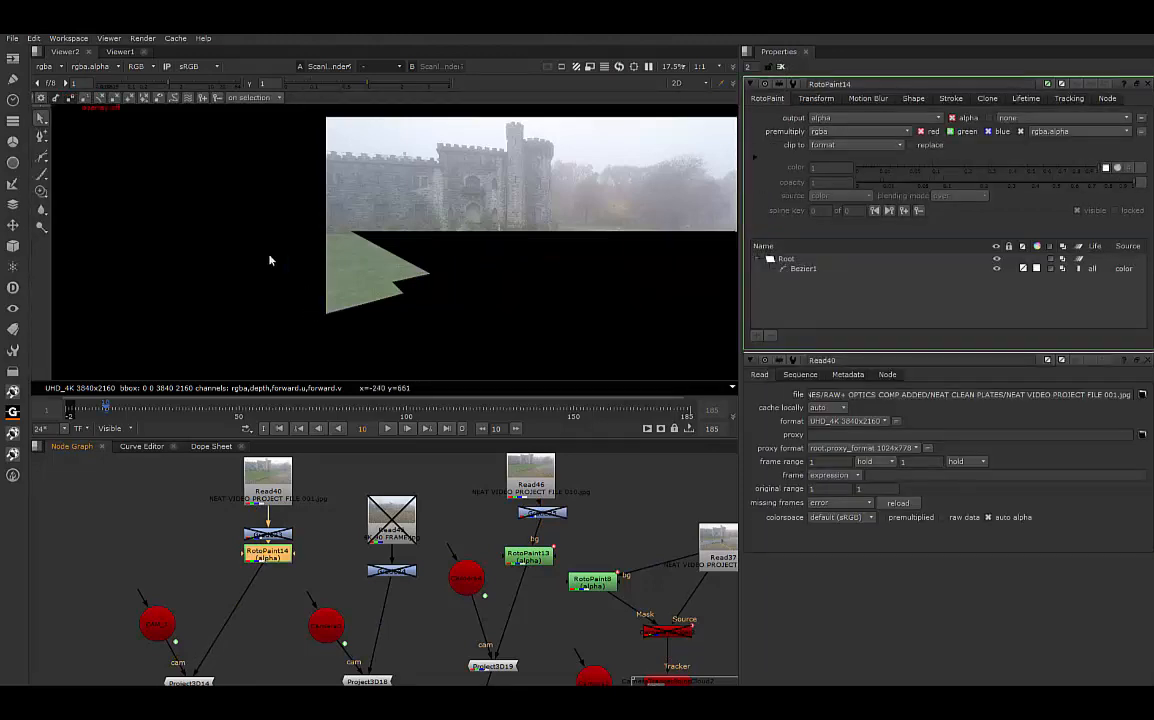
pyautogui.scroll(-2, 383, 332)
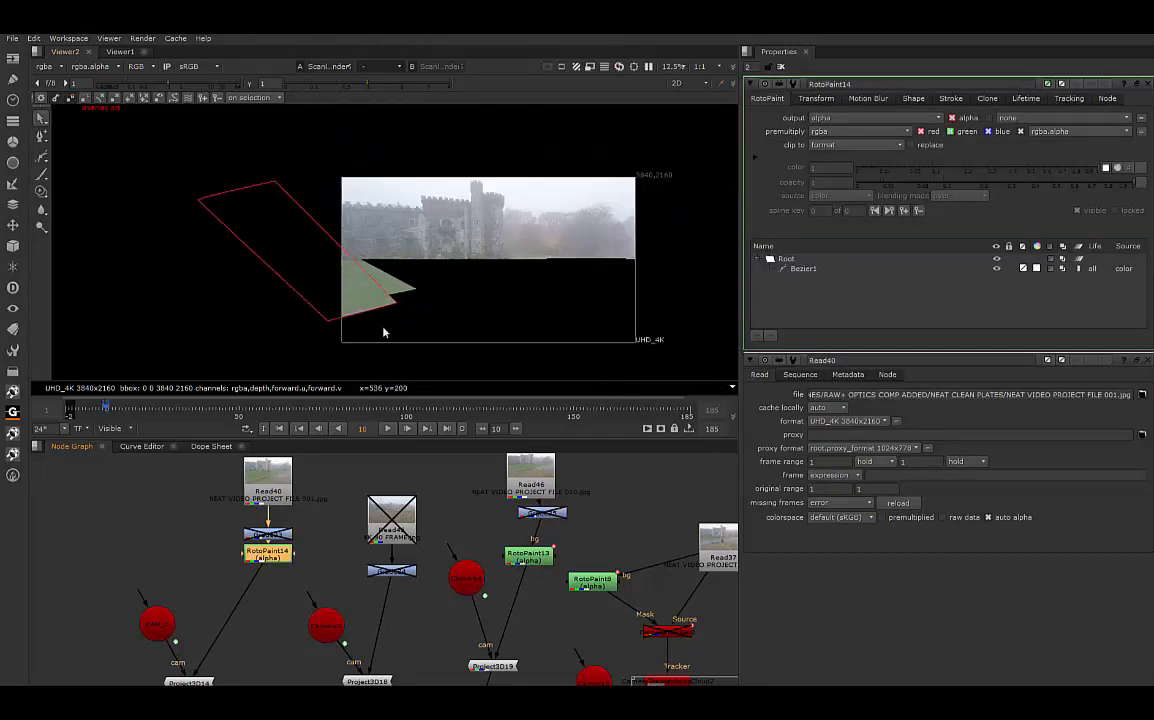
pyautogui.click(274, 181)
pyautogui.moveTo(274, 181); pyautogui.dragTo(579, 150)
pyautogui.moveTo(398, 300); pyautogui.dragTo(685, 271)
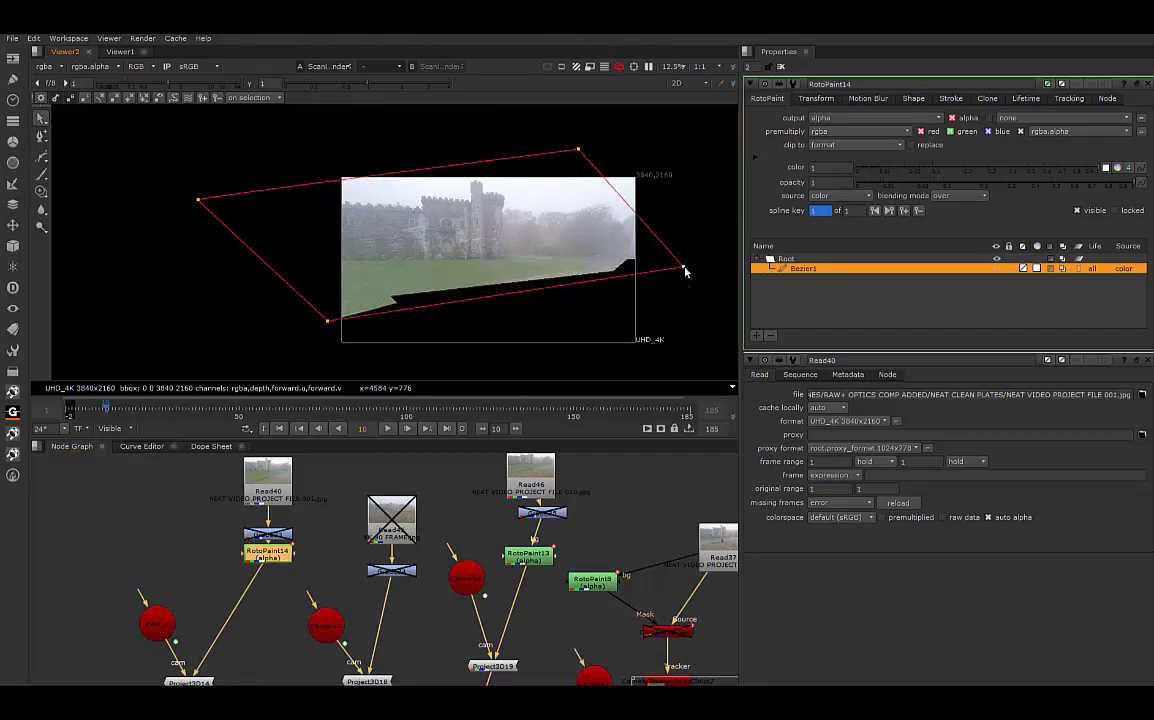
pyautogui.moveTo(327, 321); pyautogui.dragTo(314, 346)
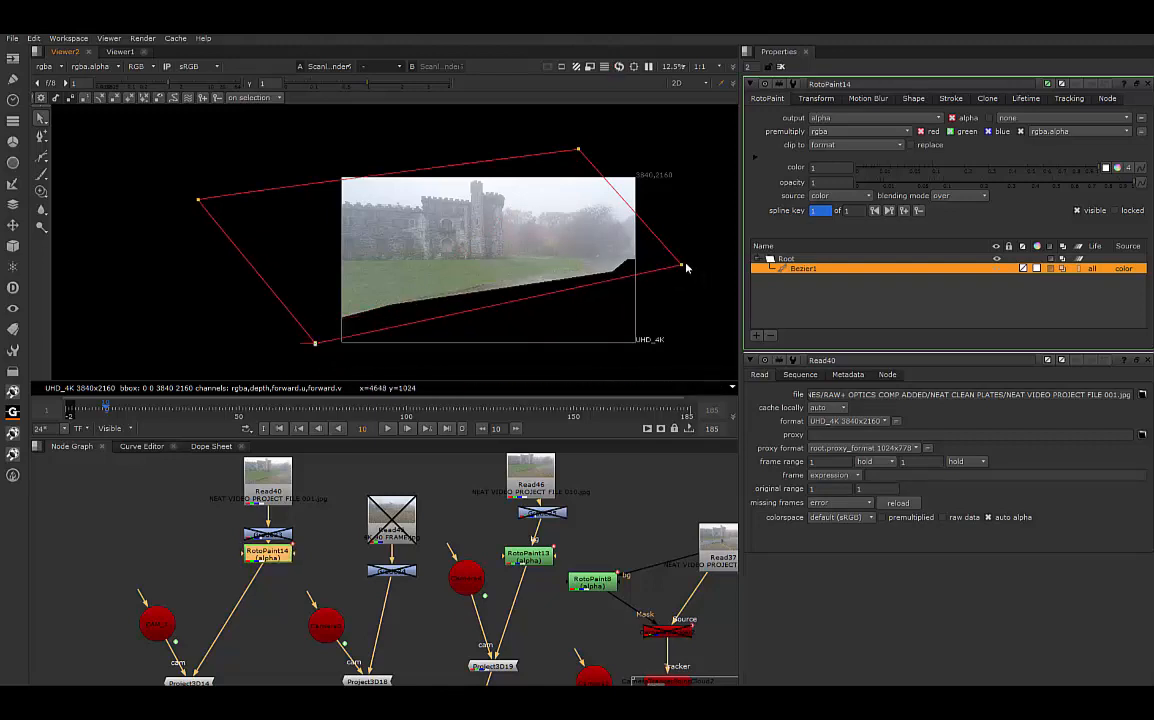
pyautogui.moveTo(681, 264); pyautogui.dragTo(677, 253)
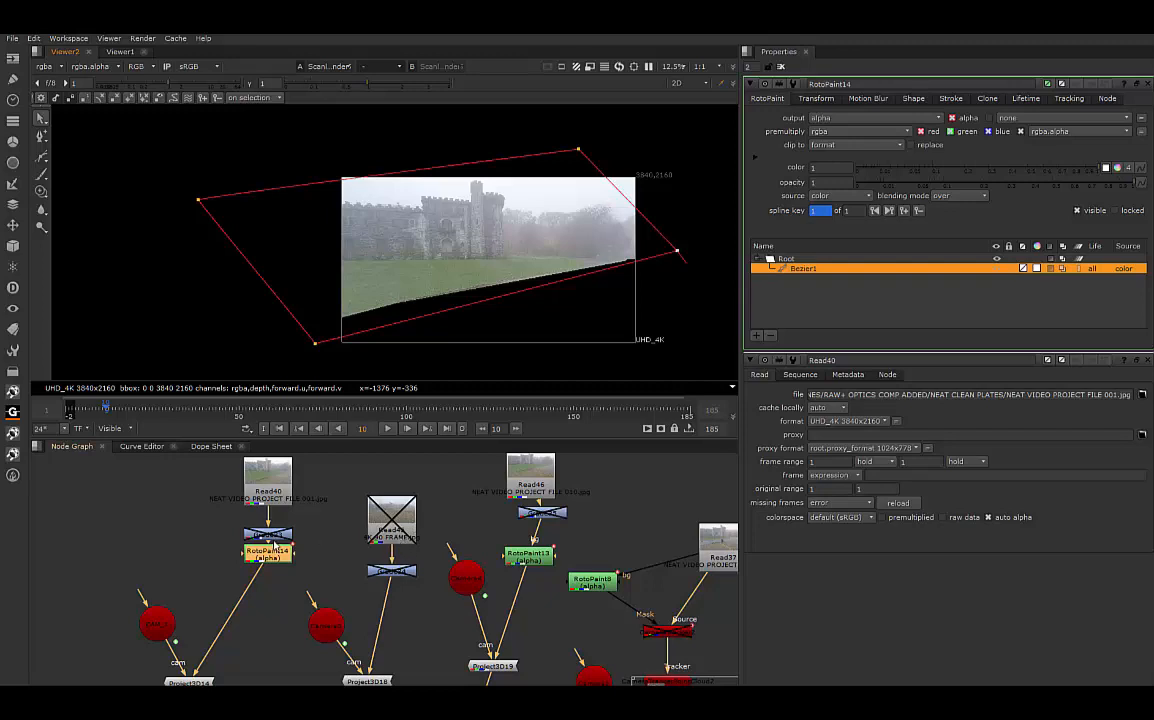
# Step: Re-enable the frame 90 clean plate Read45 and its Grade34 node
pyautogui.click(390, 535)
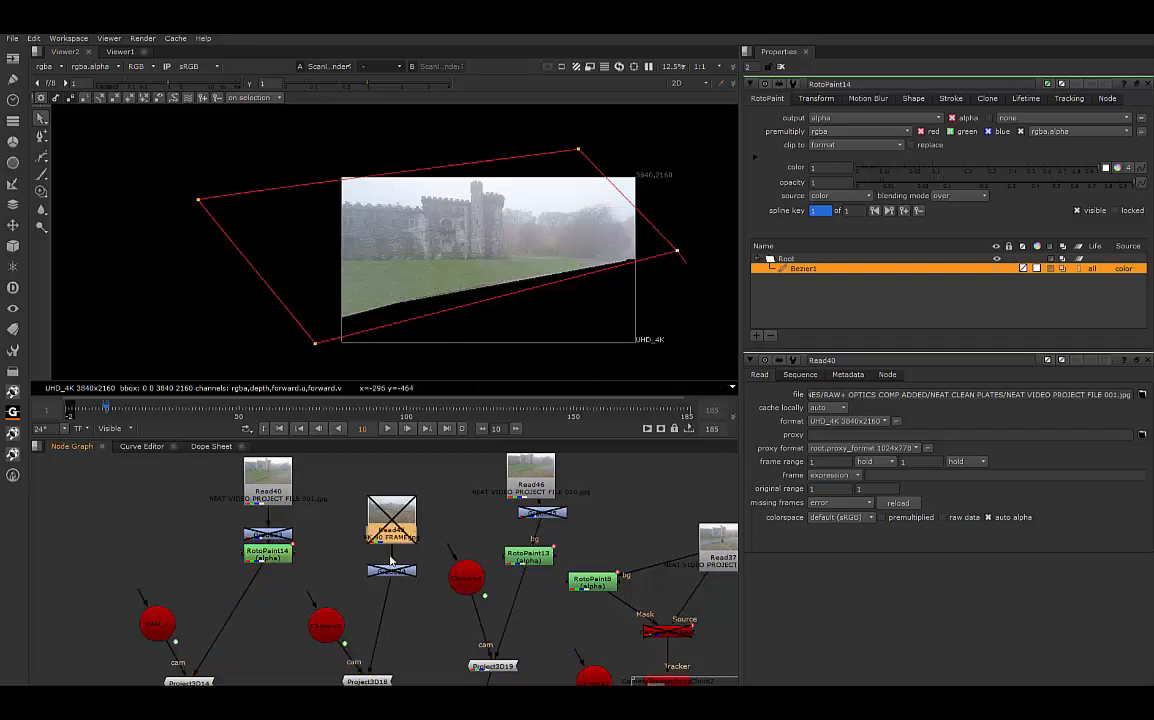
pyautogui.click(386, 575)
pyautogui.press('q')
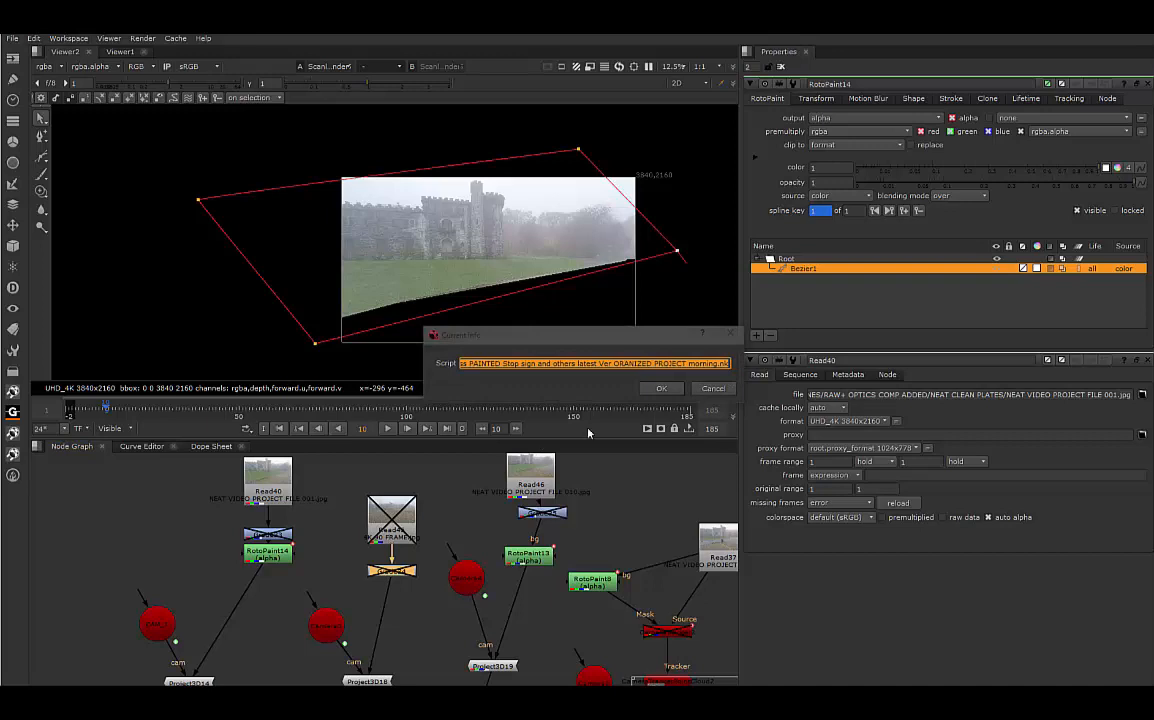
pyautogui.click(714, 393)
pyautogui.click(401, 532)
pyautogui.press('d')
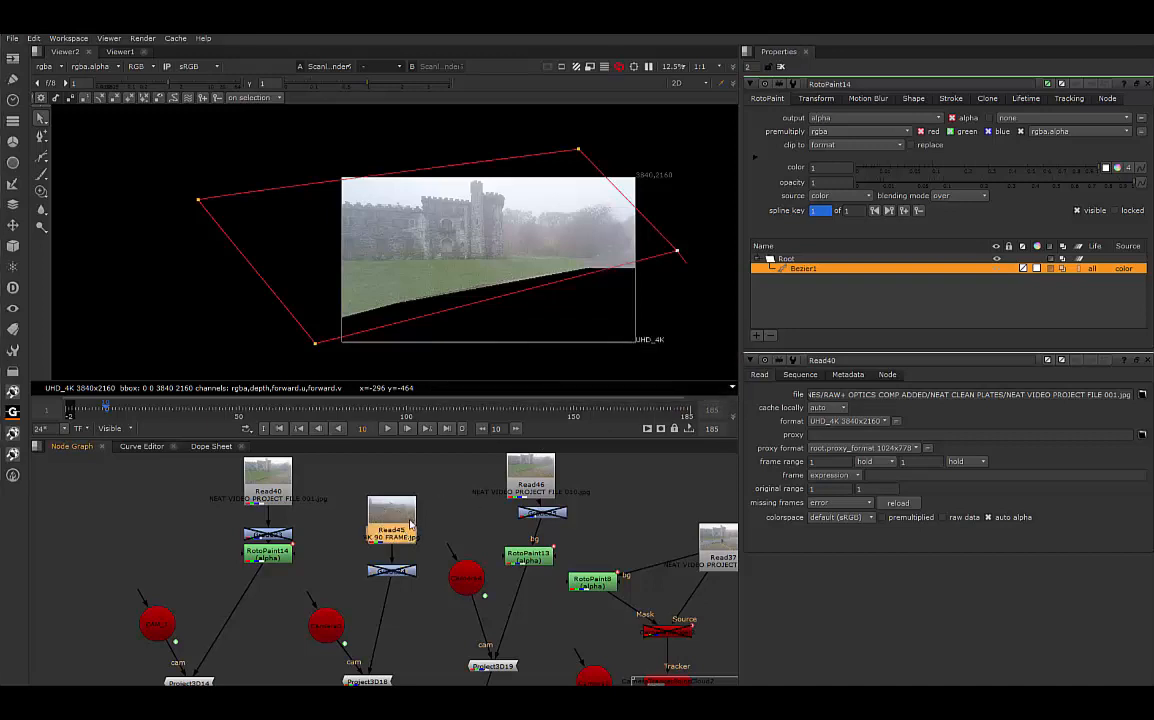
pyautogui.click(392, 571)
pyautogui.press('d')
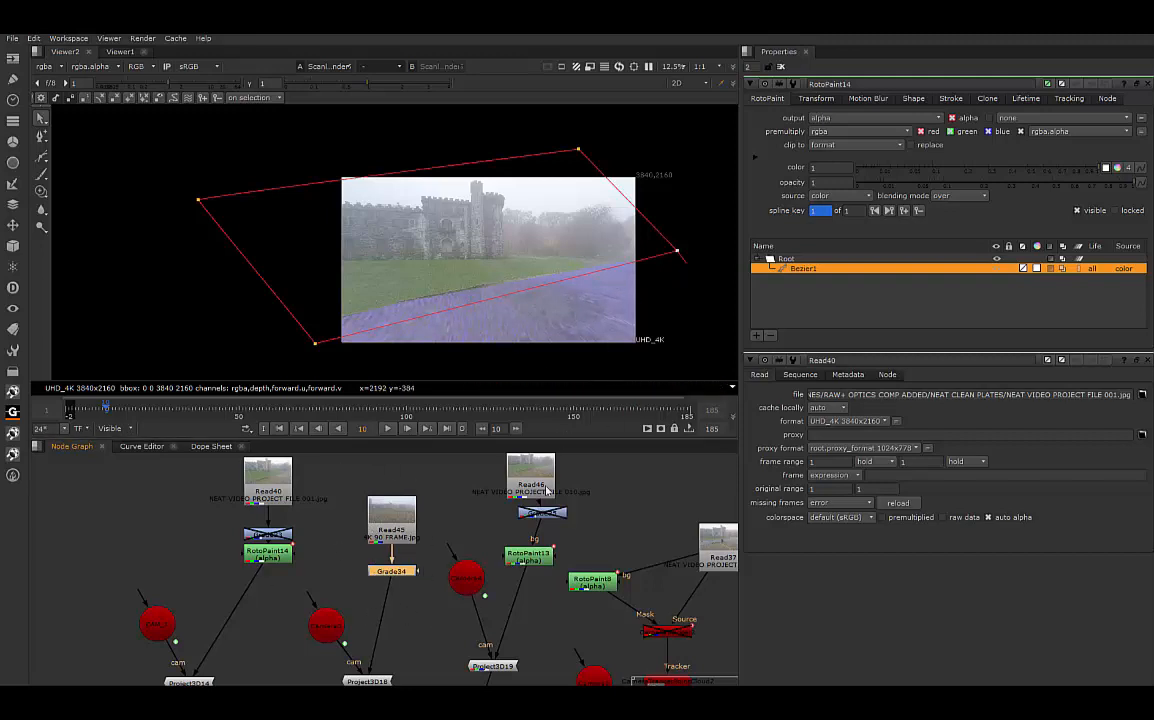
# Step: Go to frame 89 and add a copy of RotoPaint13 below Grade34
pyautogui.click(370, 410)
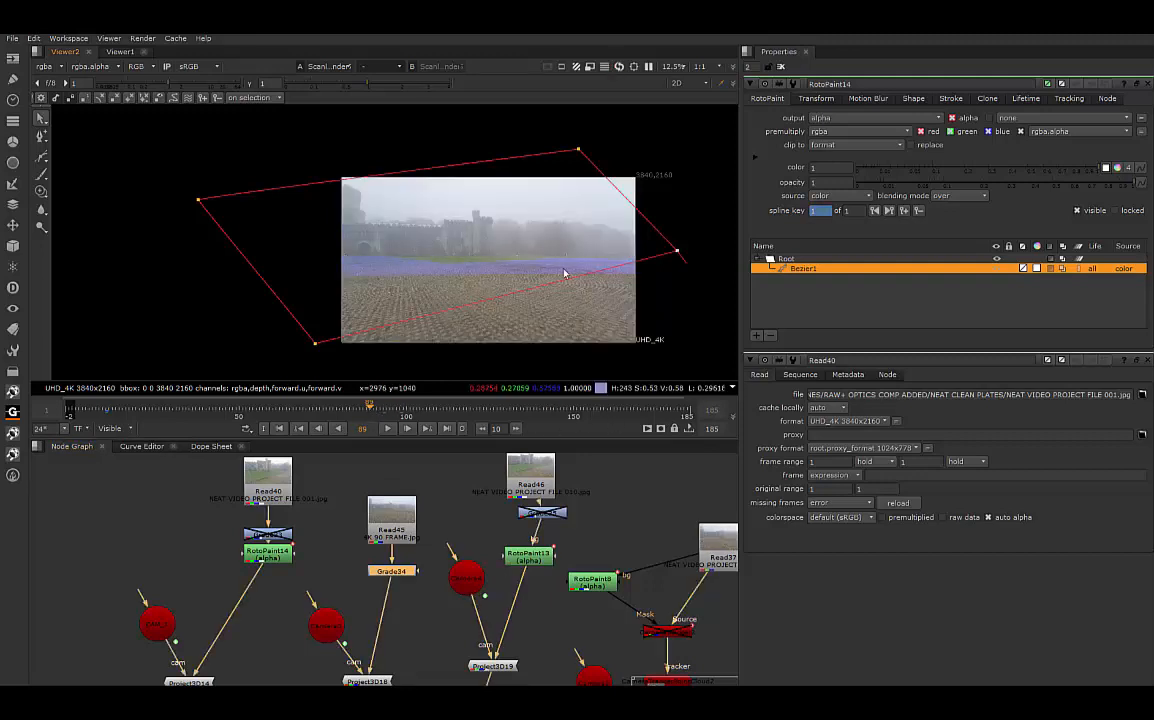
pyautogui.scroll(5, 386, 270)
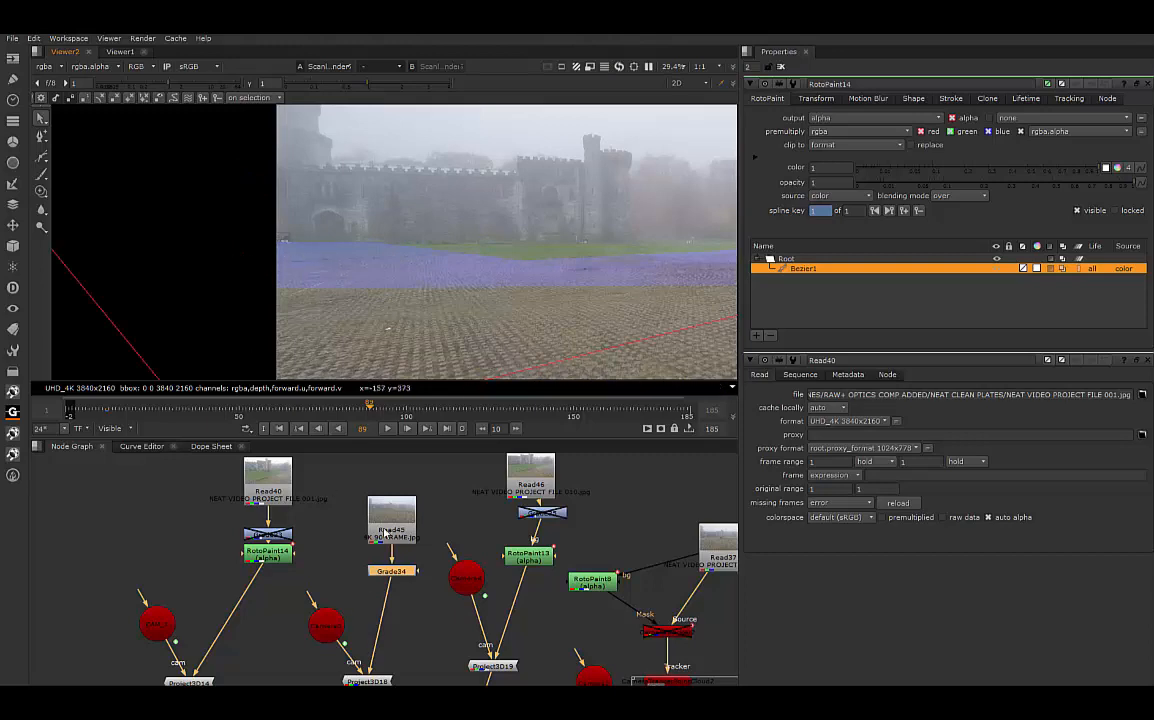
pyautogui.doubleClick(522, 558)
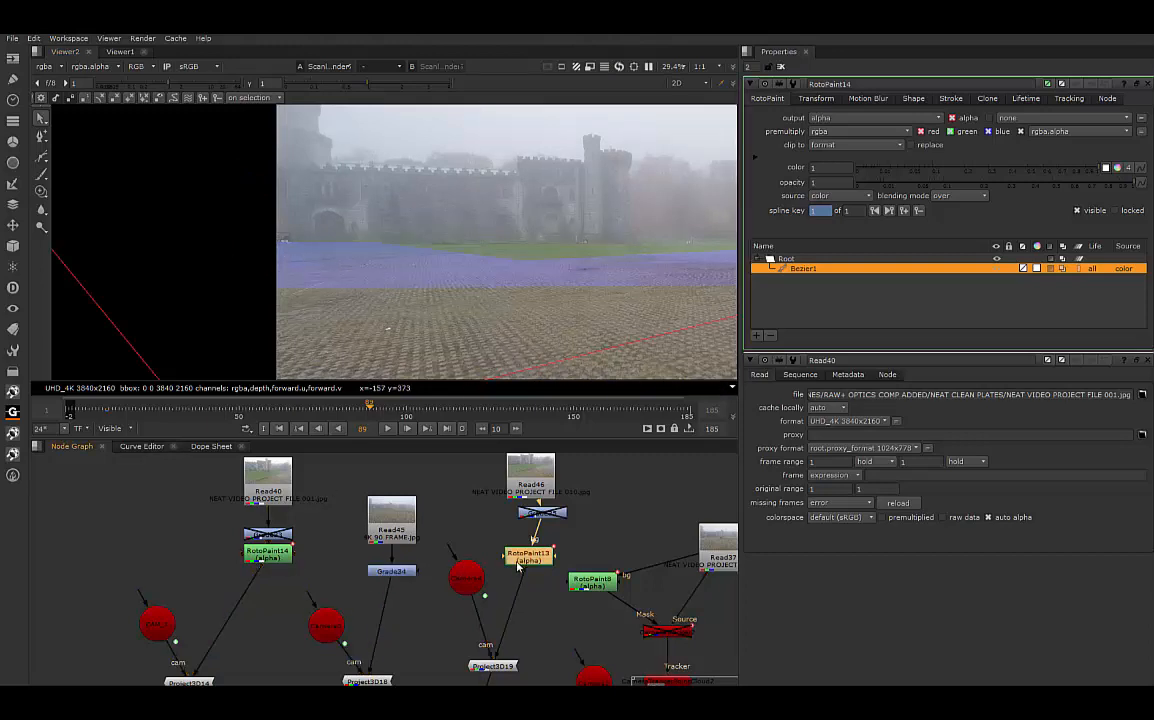
pyautogui.click(386, 577)
pyautogui.press('p')
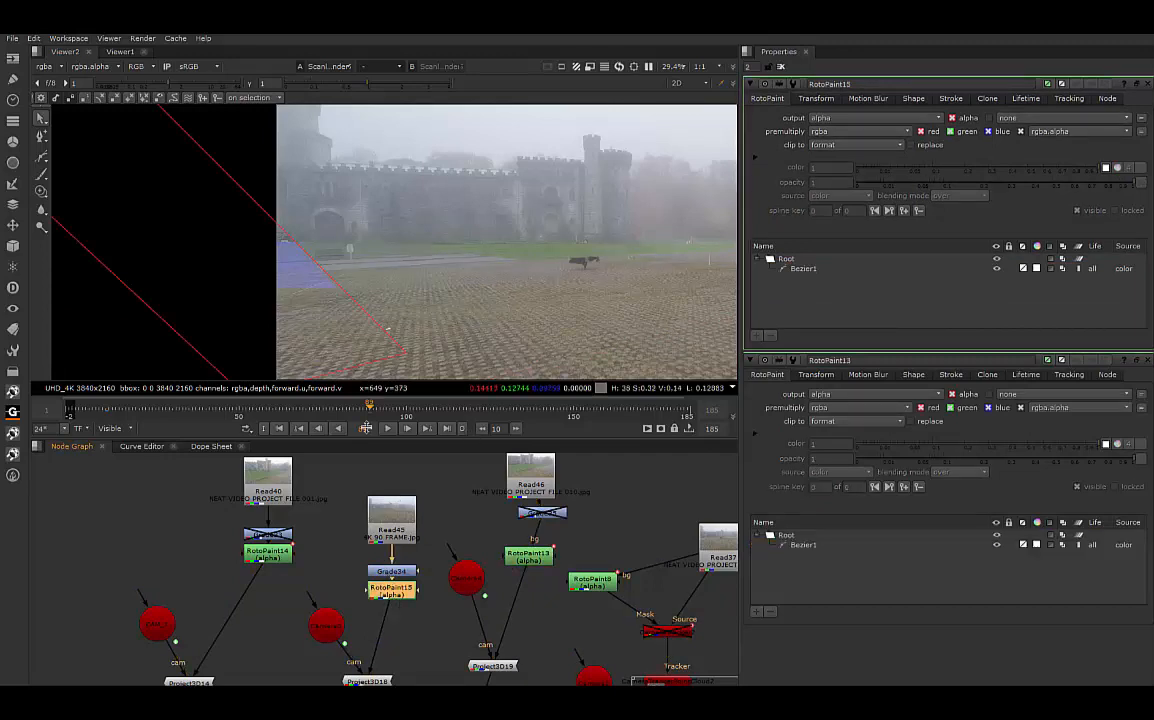
# Step: Reshape the Bezier of RotoPaint15, stretching its upper corner rightward above the frame and raising its lower points to the far edge of the cobbles
pyautogui.scroll(-3, 440, 340)
pyautogui.moveTo(252, 174); pyautogui.dragTo(590, 150)
pyautogui.moveTo(425, 345); pyautogui.dragTo(484, 275)
pyautogui.moveTo(326, 369); pyautogui.dragTo(307, 314)
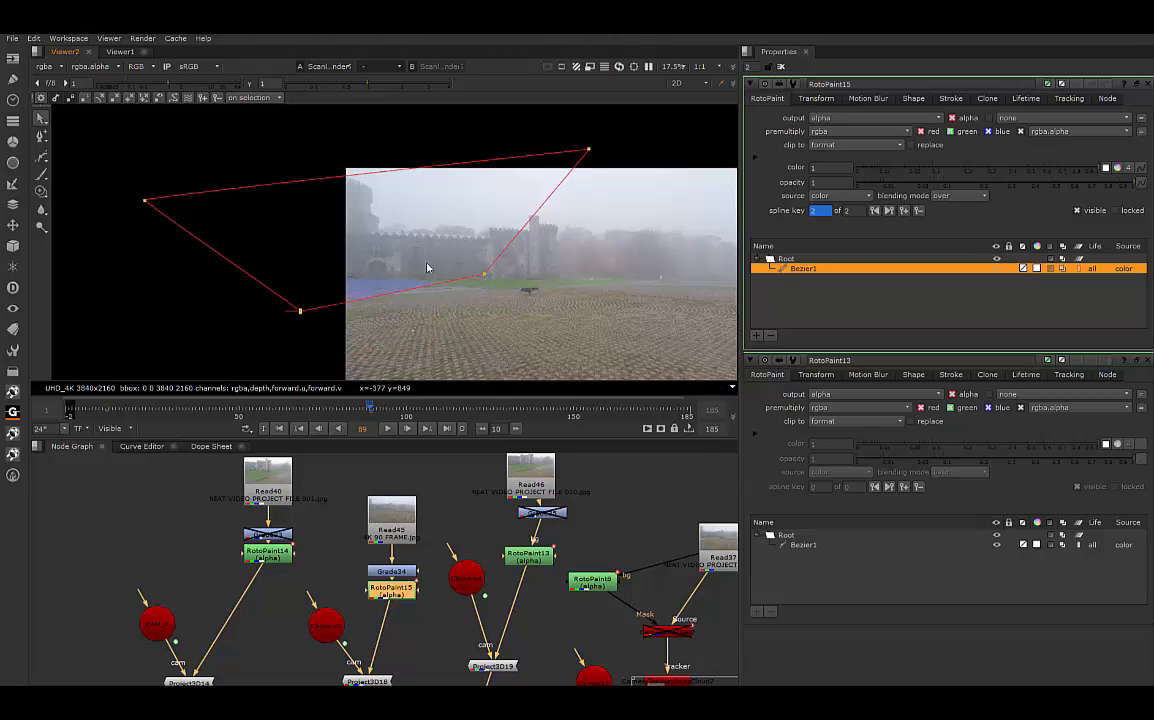
pyautogui.moveTo(485, 275); pyautogui.dragTo(491, 287)
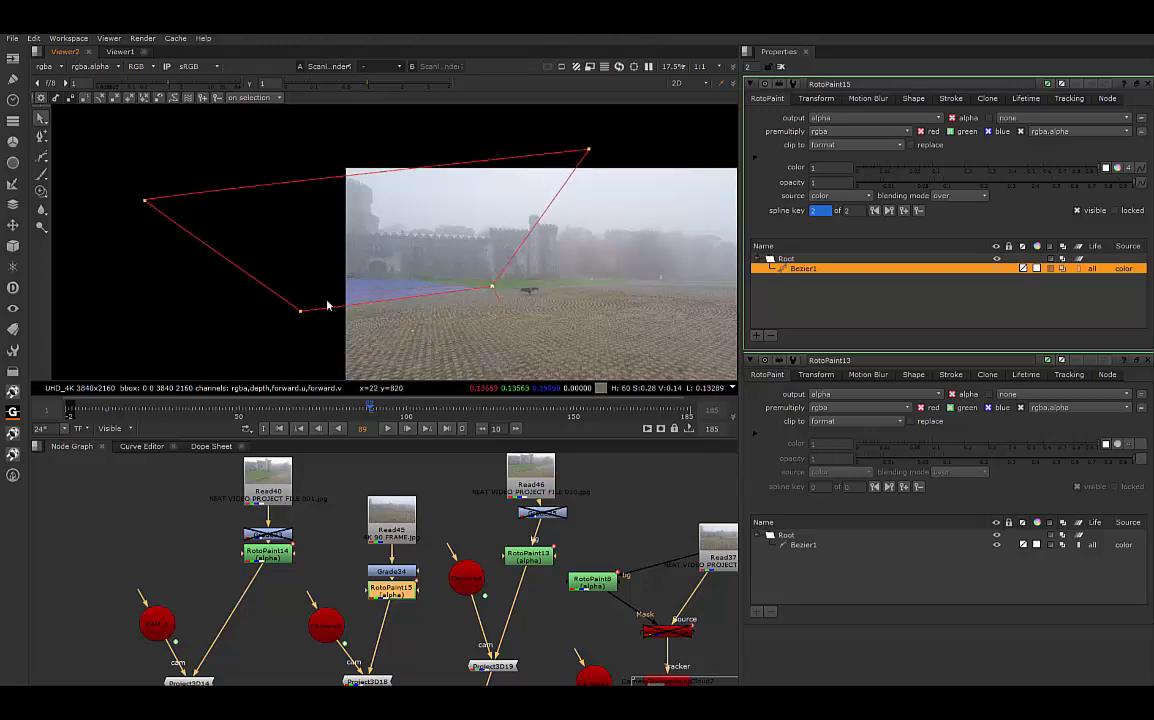
# Step: Fine-tune the mask's two lower points along the far cobbles, disable Grade34 and hide the viewer overlay
pyautogui.scroll(3, 327, 305)
pyautogui.moveTo(268, 316)
pyautogui.mouseDown()
pyautogui.moveTo(252, 306)
pyautogui.moveTo(245, 242)
pyautogui.moveTo(258, 302)
pyautogui.mouseUp()
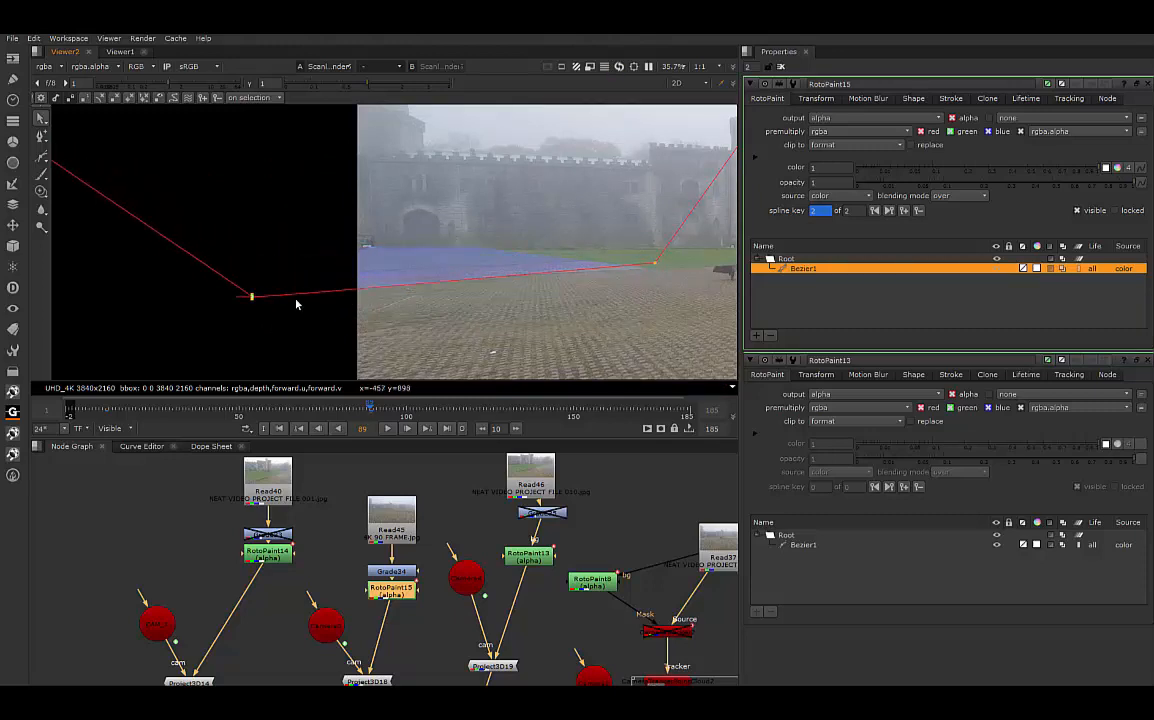
pyautogui.moveTo(656, 265); pyautogui.dragTo(659, 268)
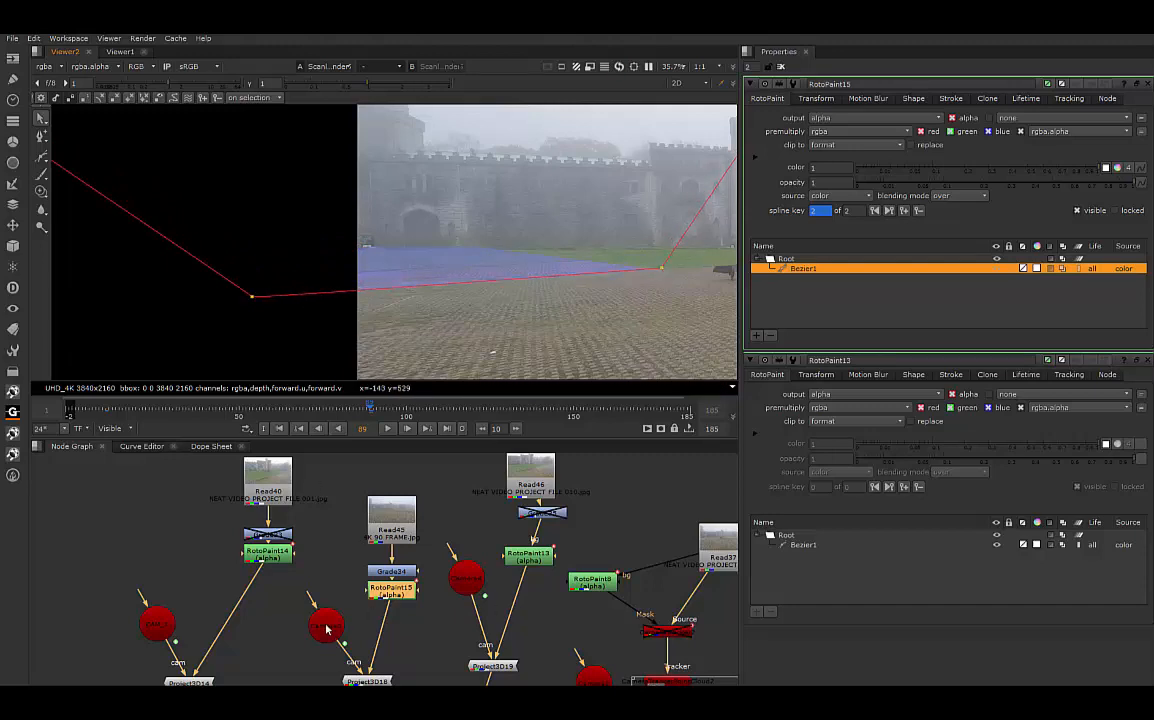
pyautogui.click(393, 574)
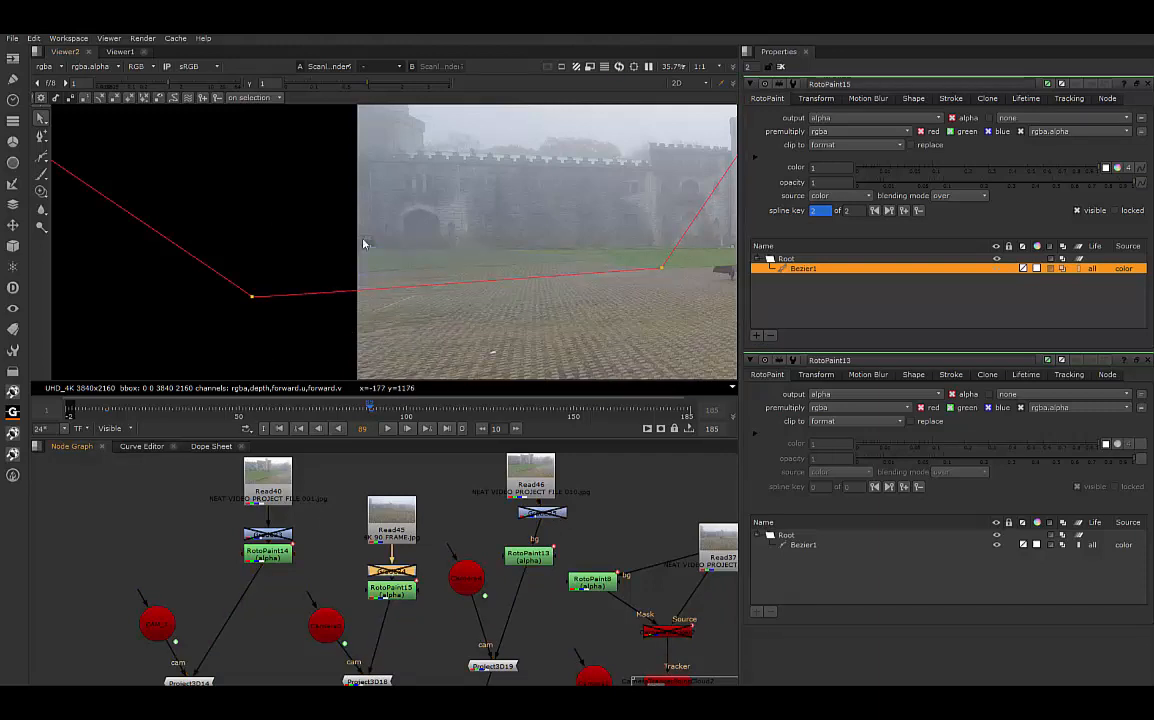
pyautogui.press('o')
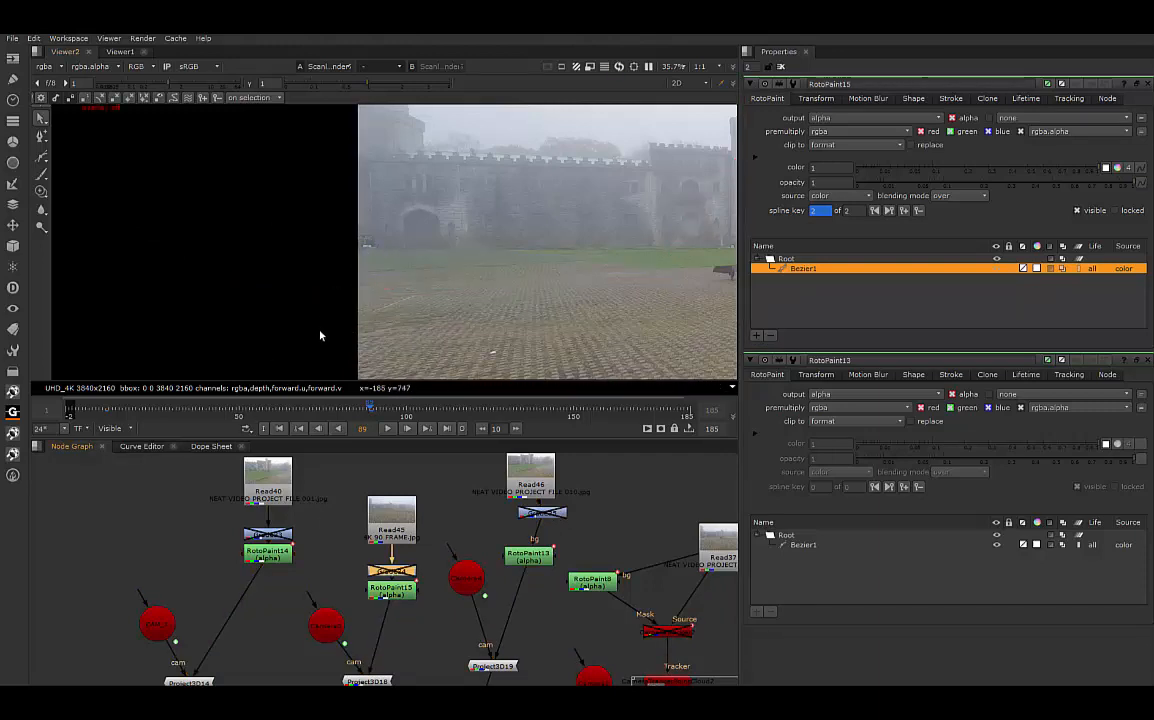
# Step: Examine how the ungraded clean-plate projections blend into the ground at frames 89, 1 and 10
pyautogui.press('2')
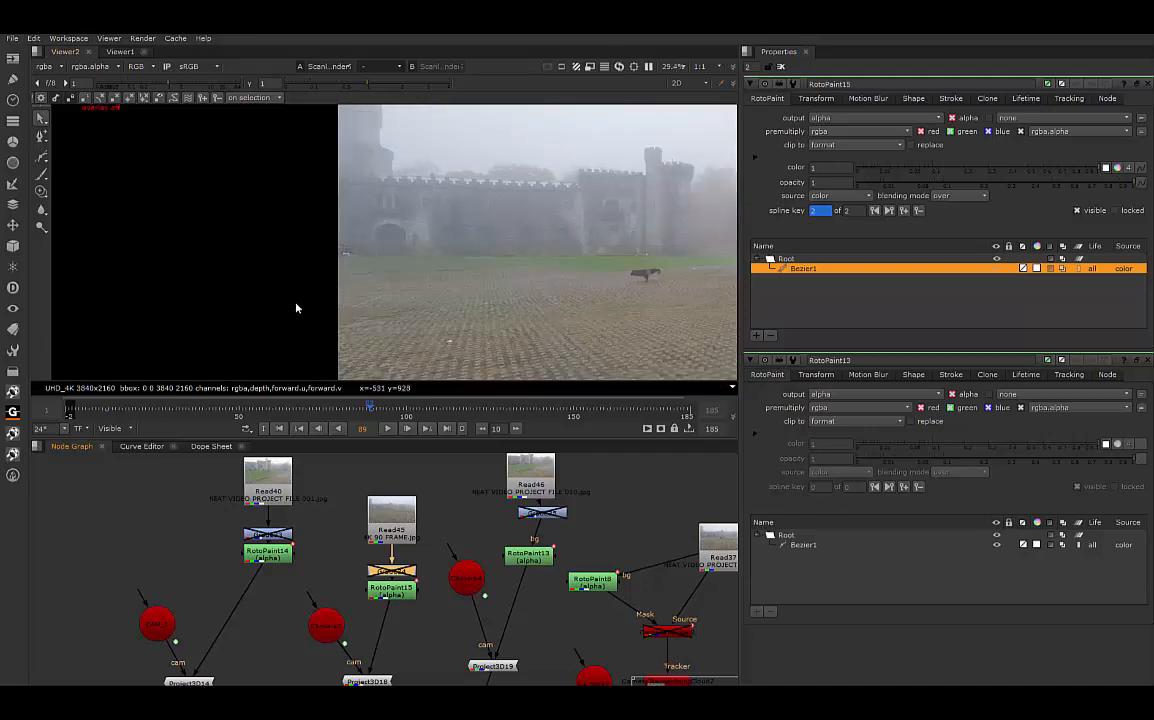
pyautogui.press('3')
pyautogui.press('4')
pyautogui.scroll(-2, 540, 277)
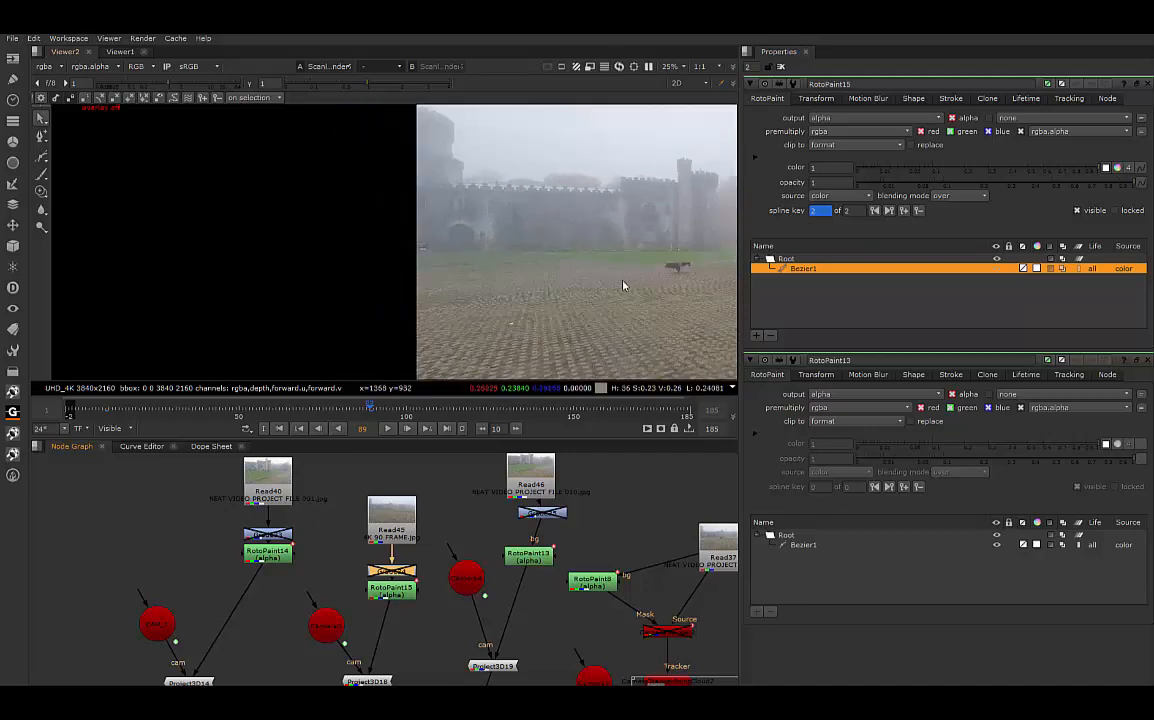
pyautogui.scroll(3, 610, 285)
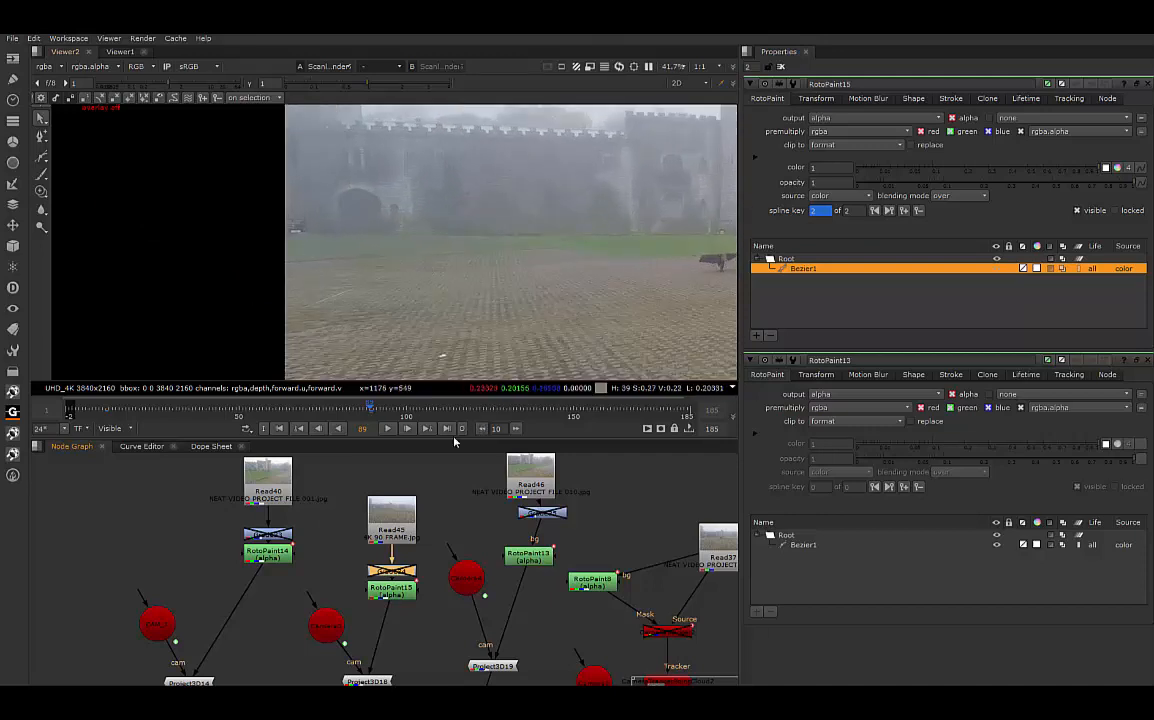
pyautogui.scroll(-2, 451, 304)
pyautogui.scroll(1, 686, 297)
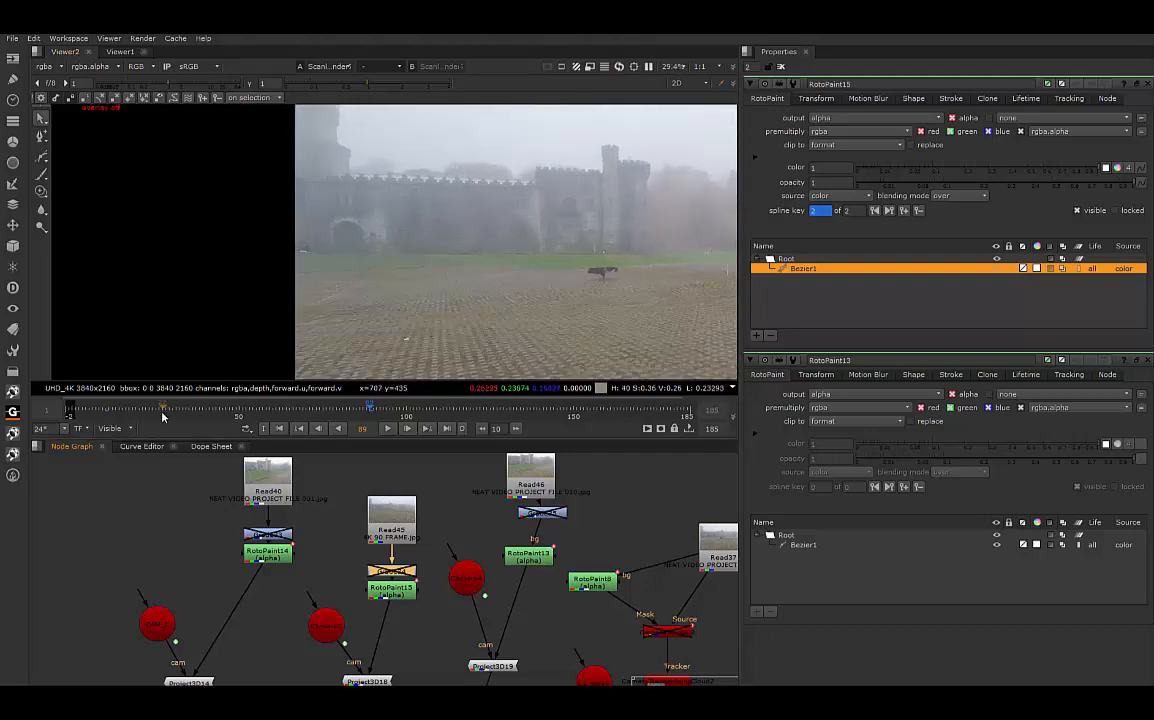
pyautogui.click(109, 410)
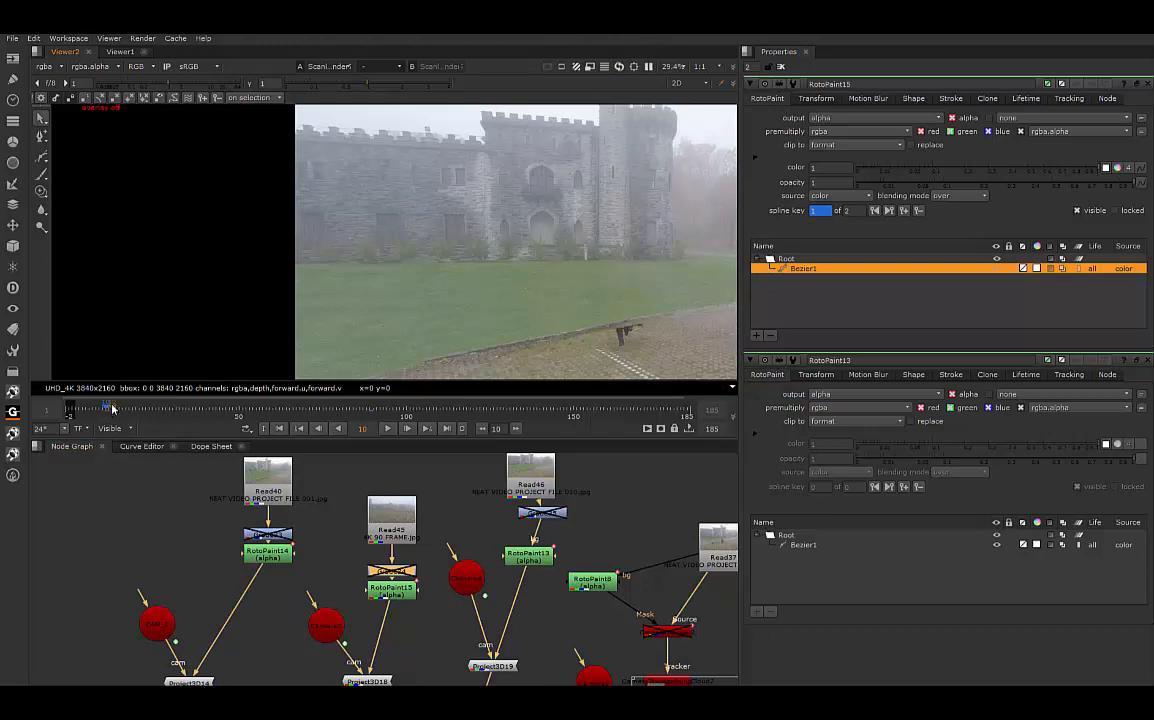
pyautogui.scroll(-2, 434, 239)
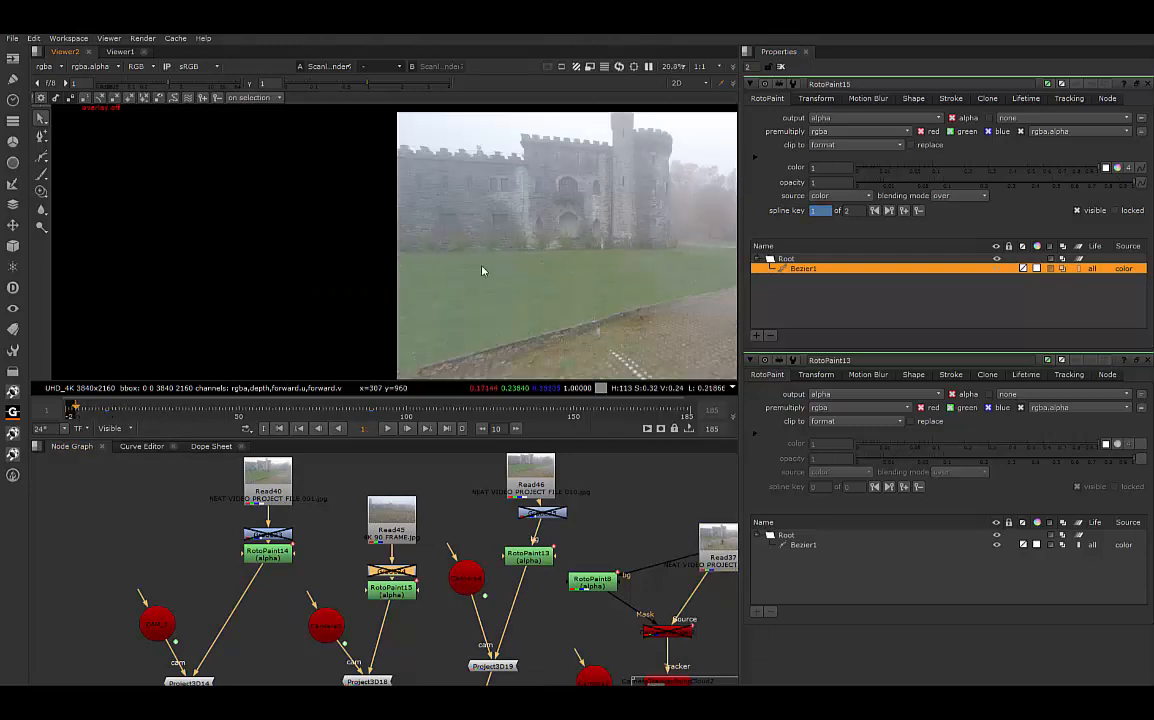
pyautogui.click(108, 410)
pyautogui.moveTo(111, 408); pyautogui.dragTo(107, 410)
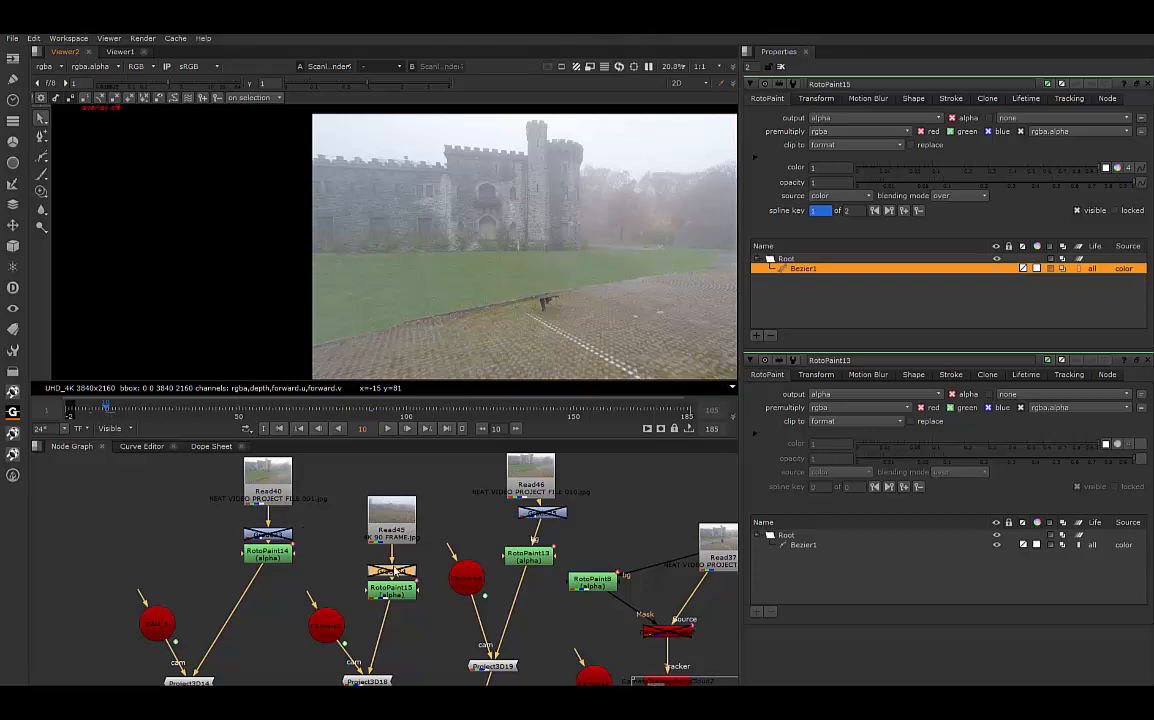
# Step: Re-enable Grade34, Grade33 and Grade35, and set Grade35's red gain to 0.18 to colour-code the frame 10 projection
pyautogui.press('d')
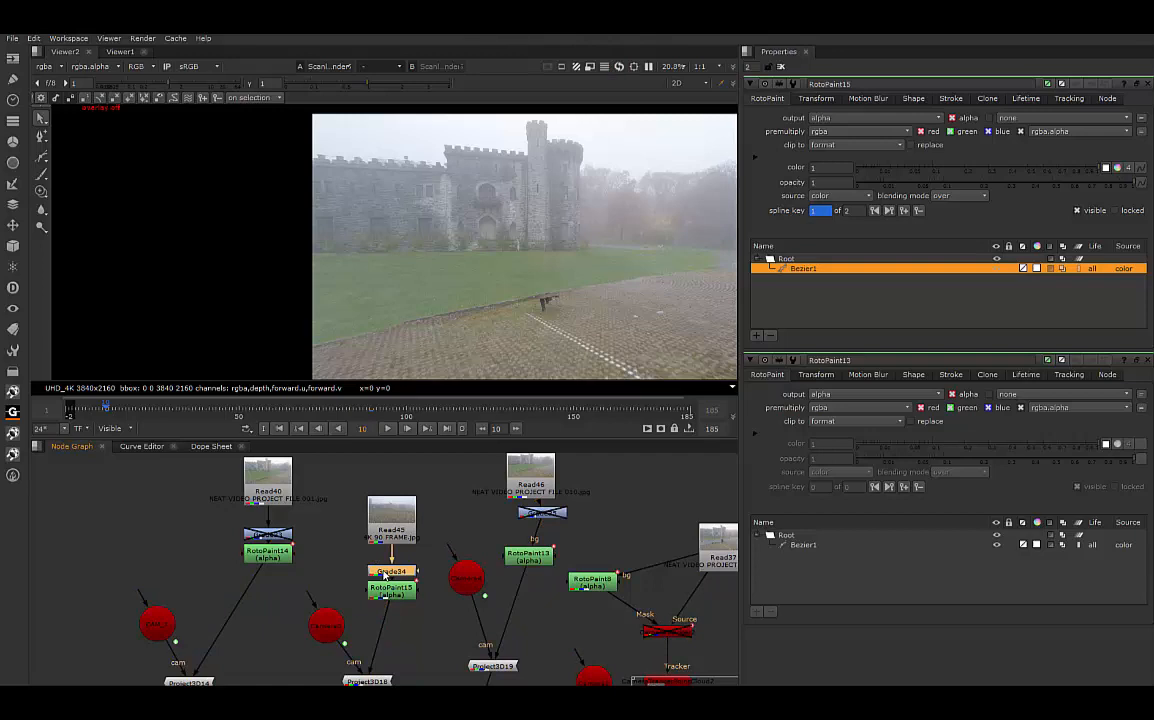
pyautogui.click(267, 535)
pyautogui.press('d')
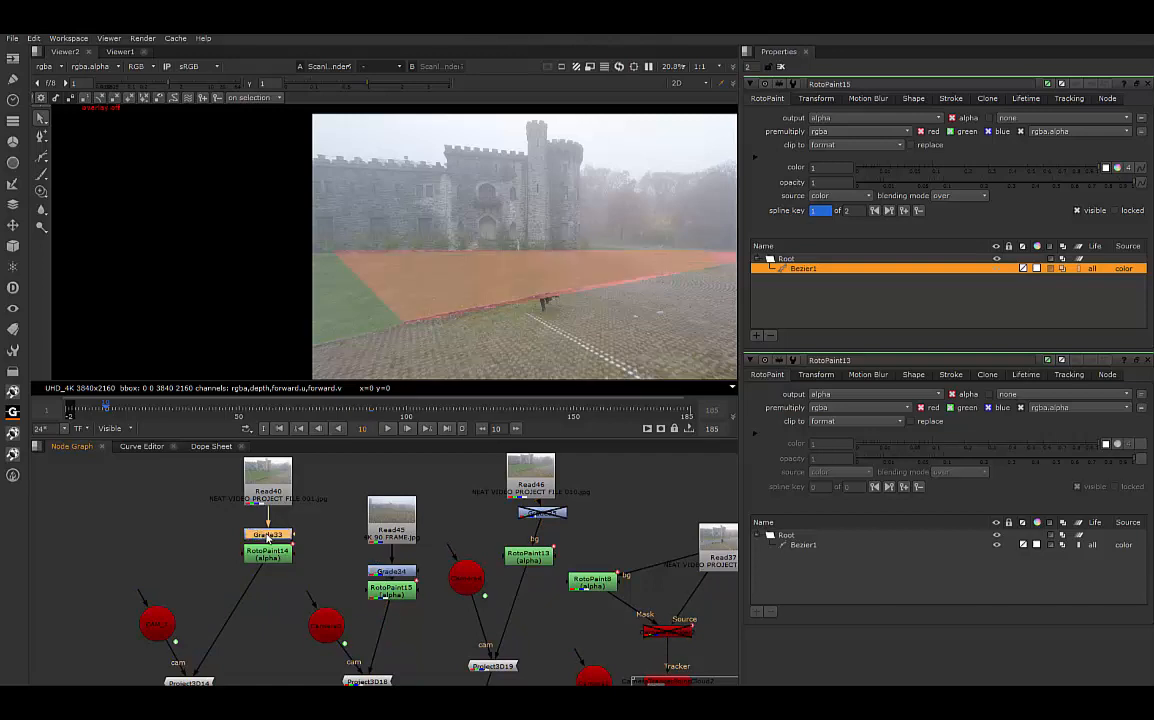
pyautogui.click(539, 514)
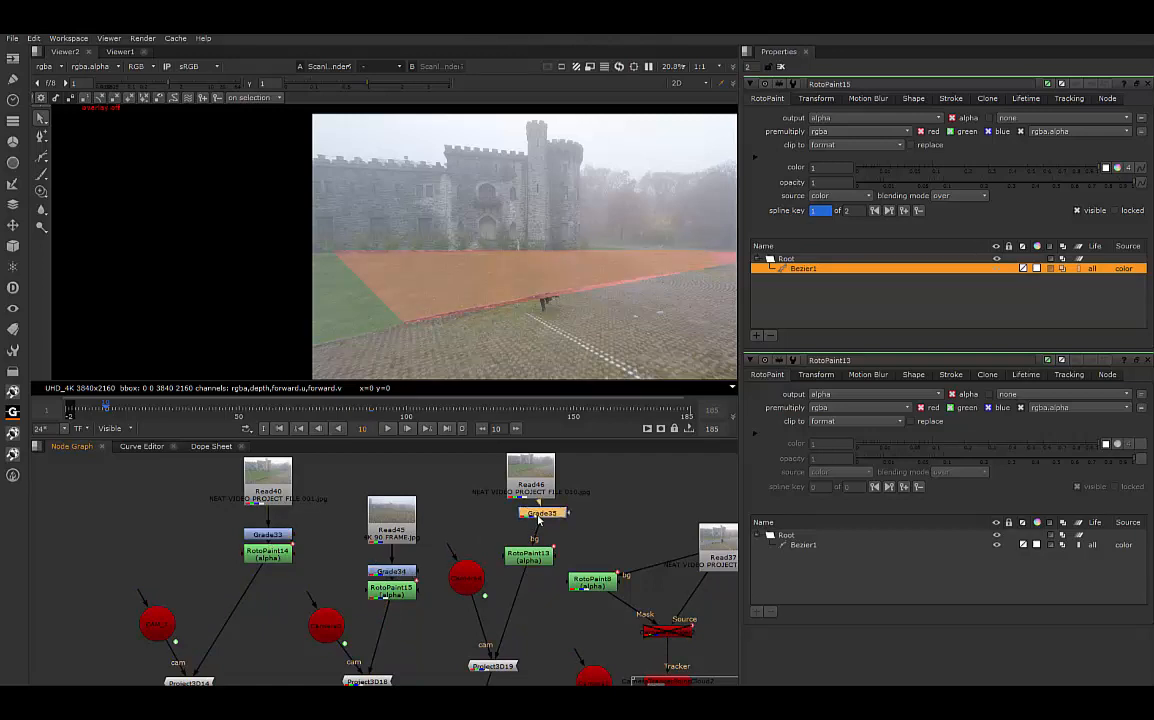
pyautogui.press('d')
pyautogui.doubleClick(539, 515)
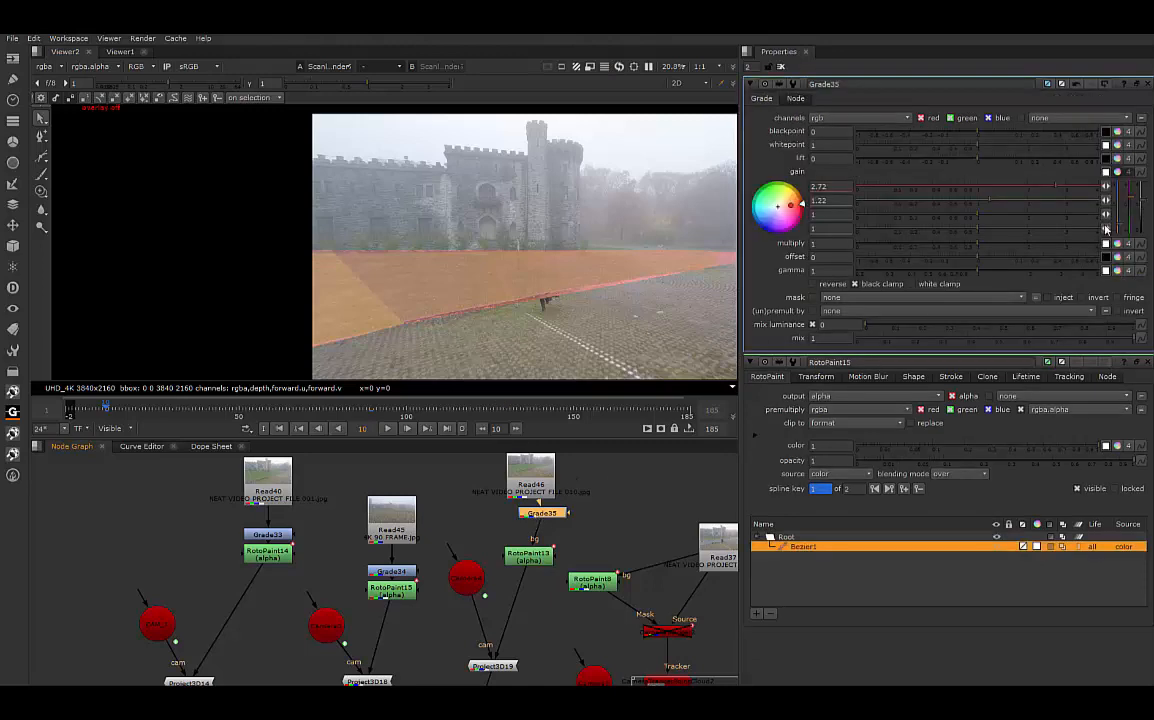
pyautogui.moveTo(1053, 190); pyautogui.dragTo(908, 197)
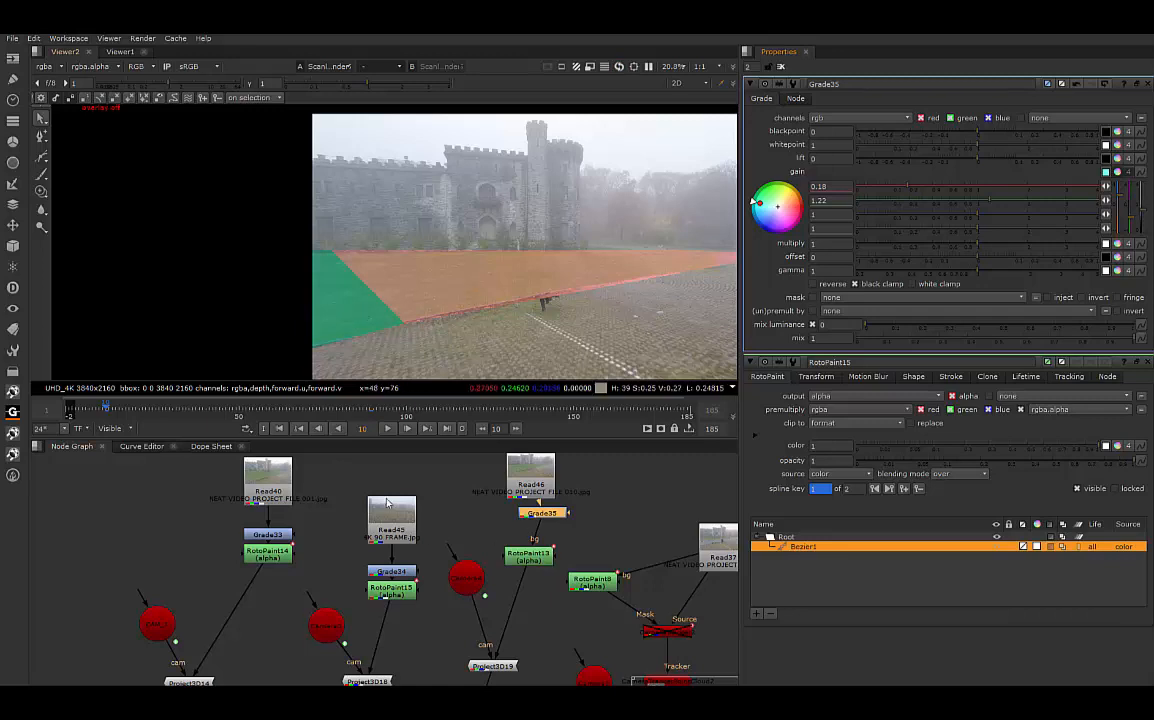
# Step: Compare the colour-coded coverage of the road between frames -1 and 30, ending on frame 30
pyautogui.moveTo(107, 411); pyautogui.dragTo(151, 412)
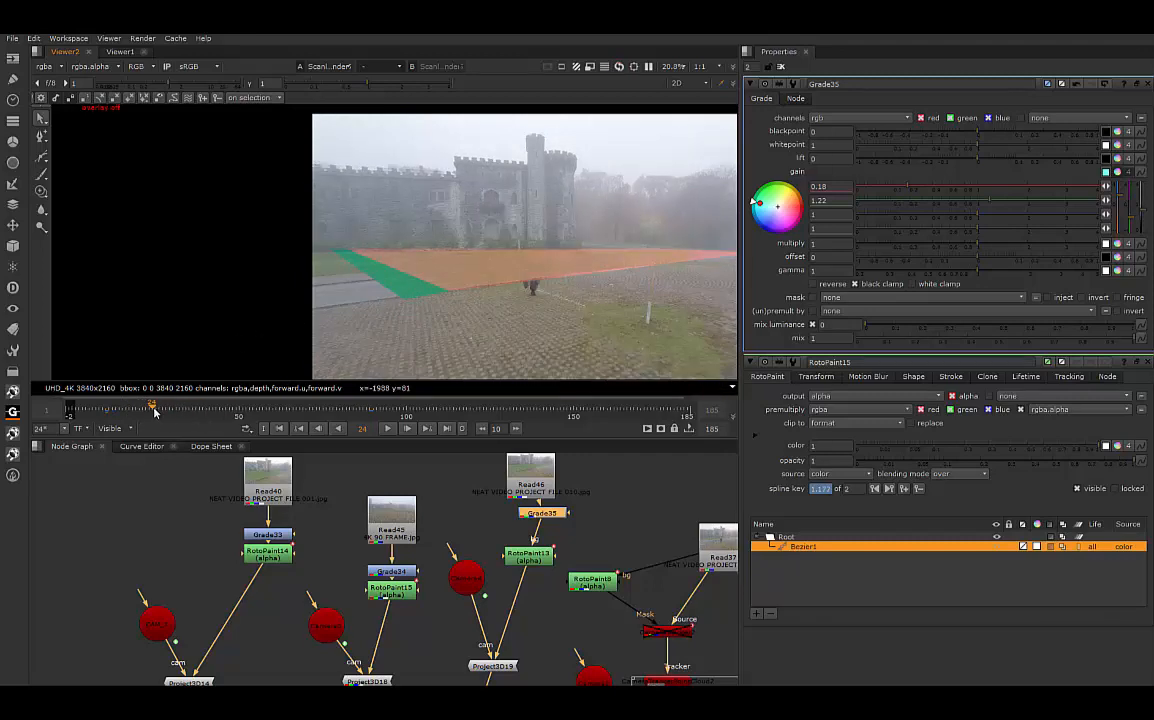
pyautogui.moveTo(153, 411); pyautogui.dragTo(161, 411)
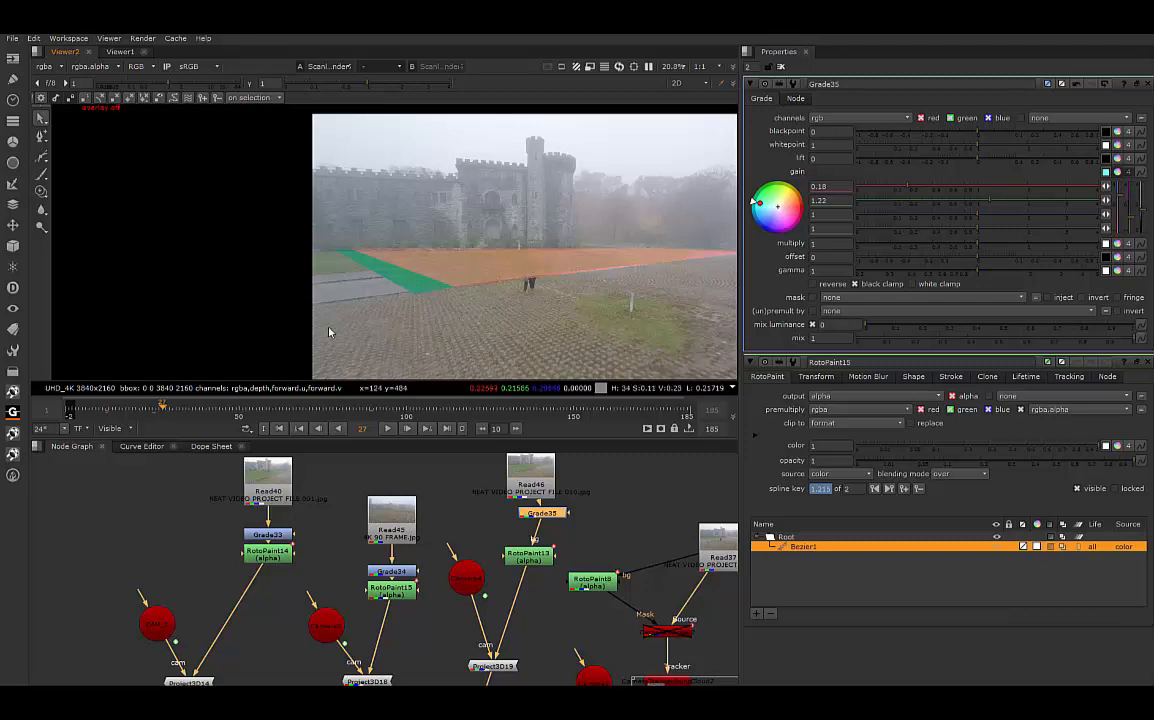
pyautogui.click(70, 410)
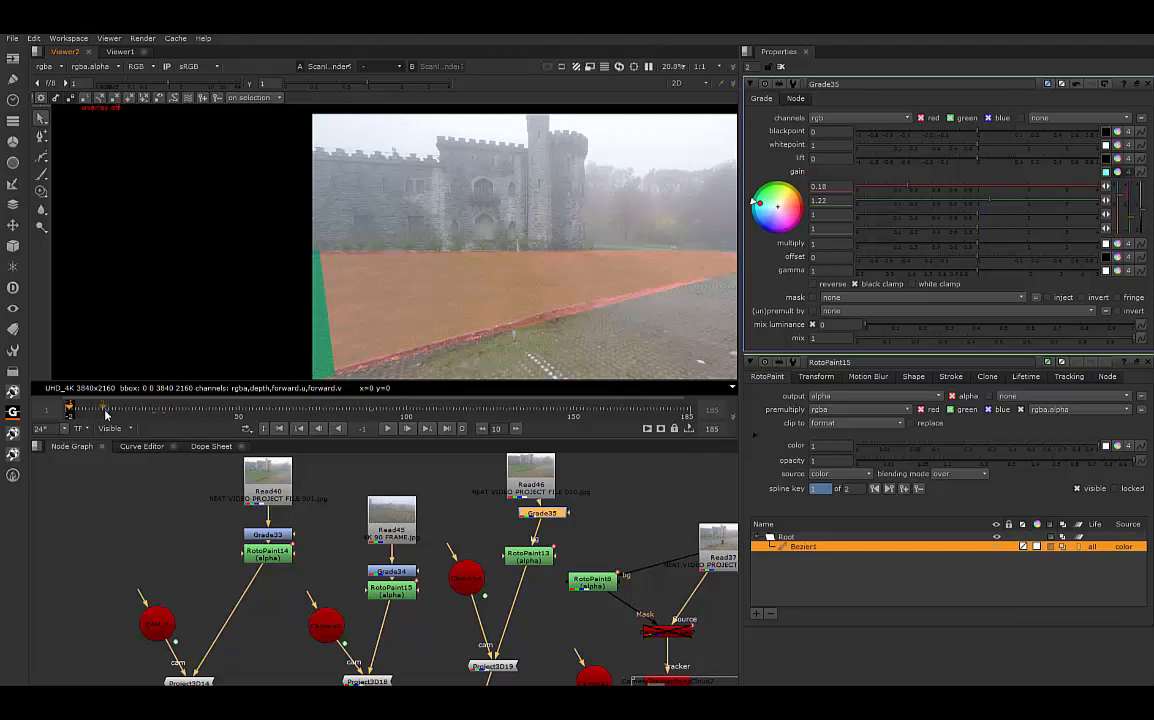
pyautogui.click(105, 410)
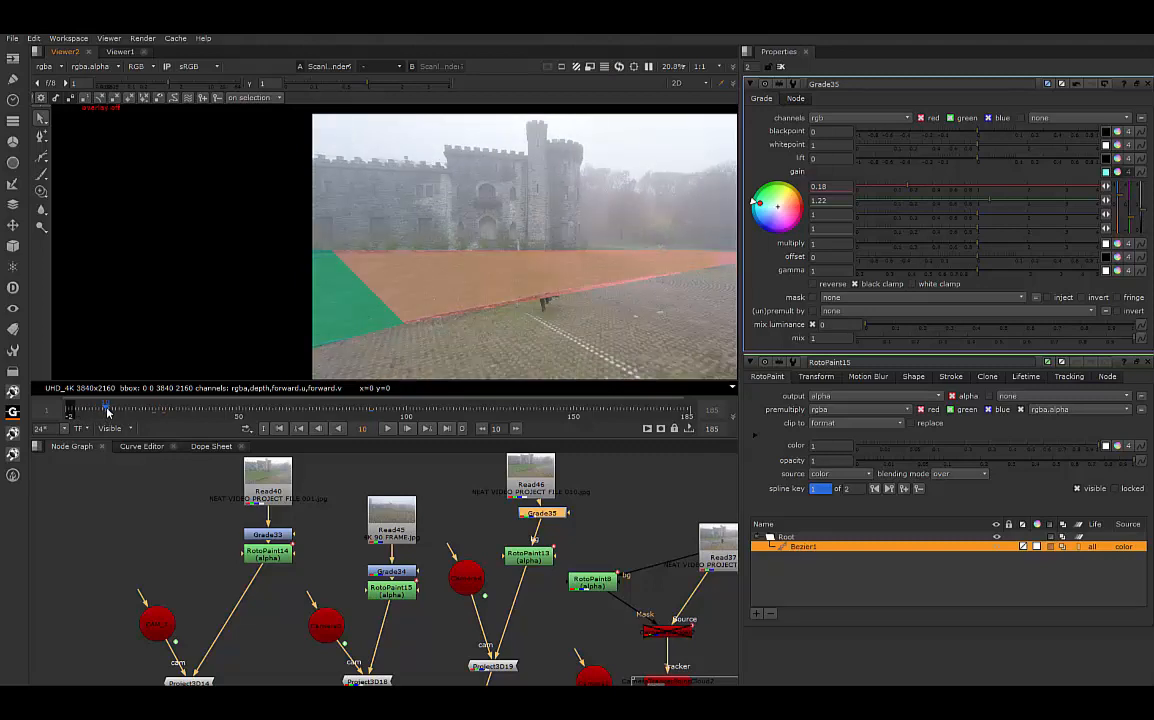
pyautogui.moveTo(107, 412); pyautogui.dragTo(173, 412)
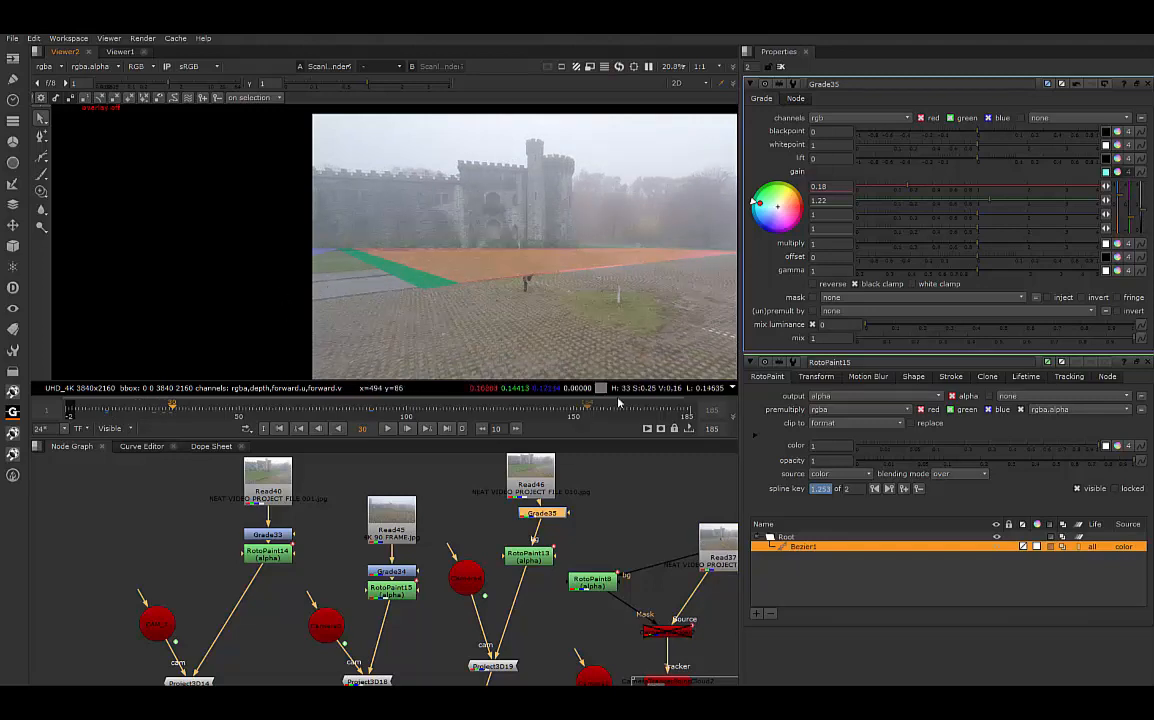
# Step: Bring the Read47 clean plate up beside the projection setups and show it in the viewer
pyautogui.scroll(-3, 471, 537)
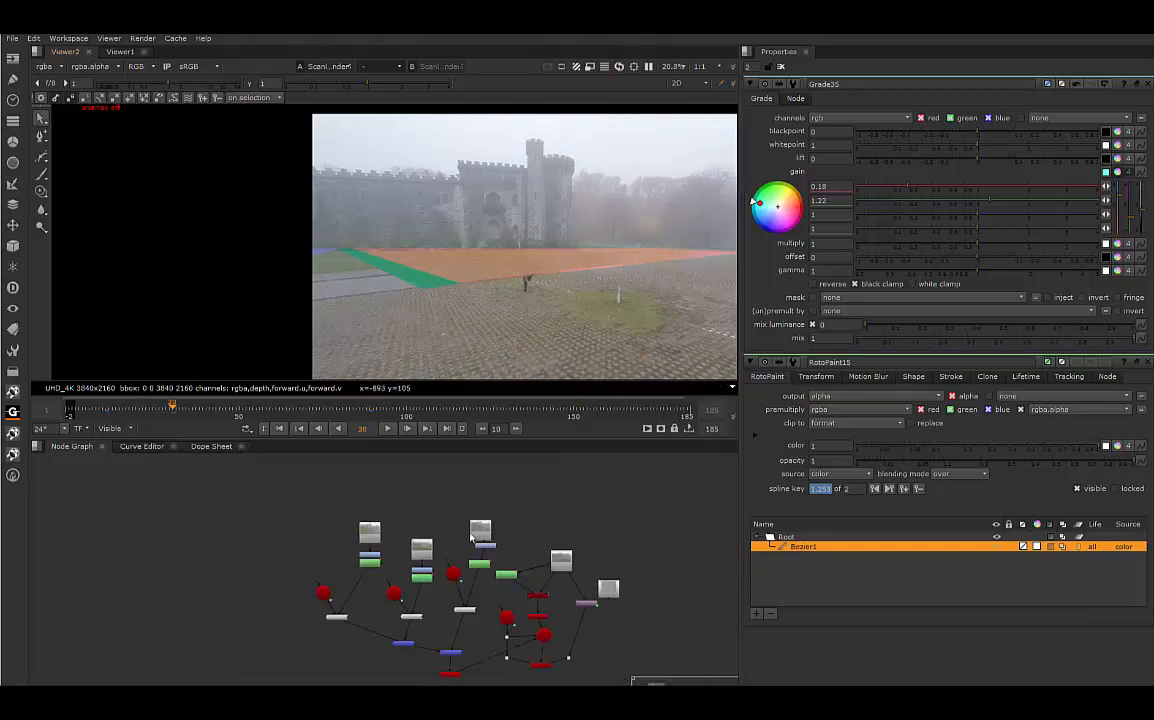
pyautogui.moveTo(473, 550); pyautogui.dragTo(471, 541, button='middle')
pyautogui.scroll(2, 471, 543)
pyautogui.moveTo(469, 600); pyautogui.dragTo(428, 498, button='middle')
pyautogui.scroll(-1, 428, 498)
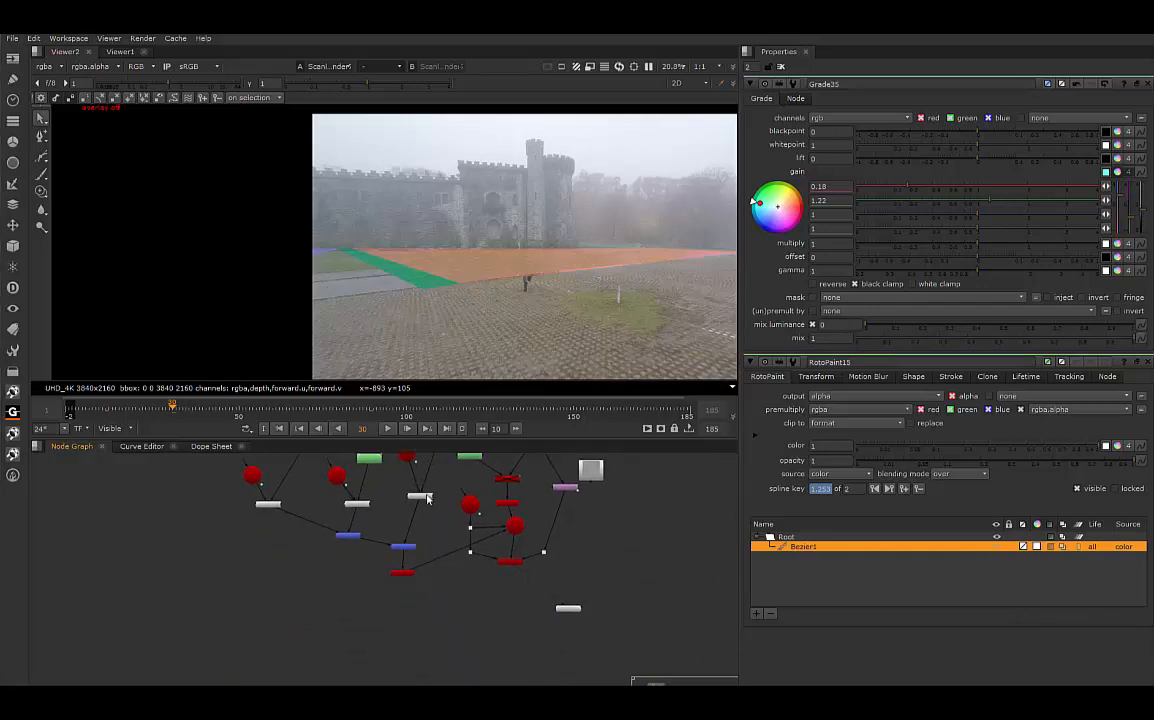
pyautogui.moveTo(318, 543); pyautogui.dragTo(388, 653, button='middle')
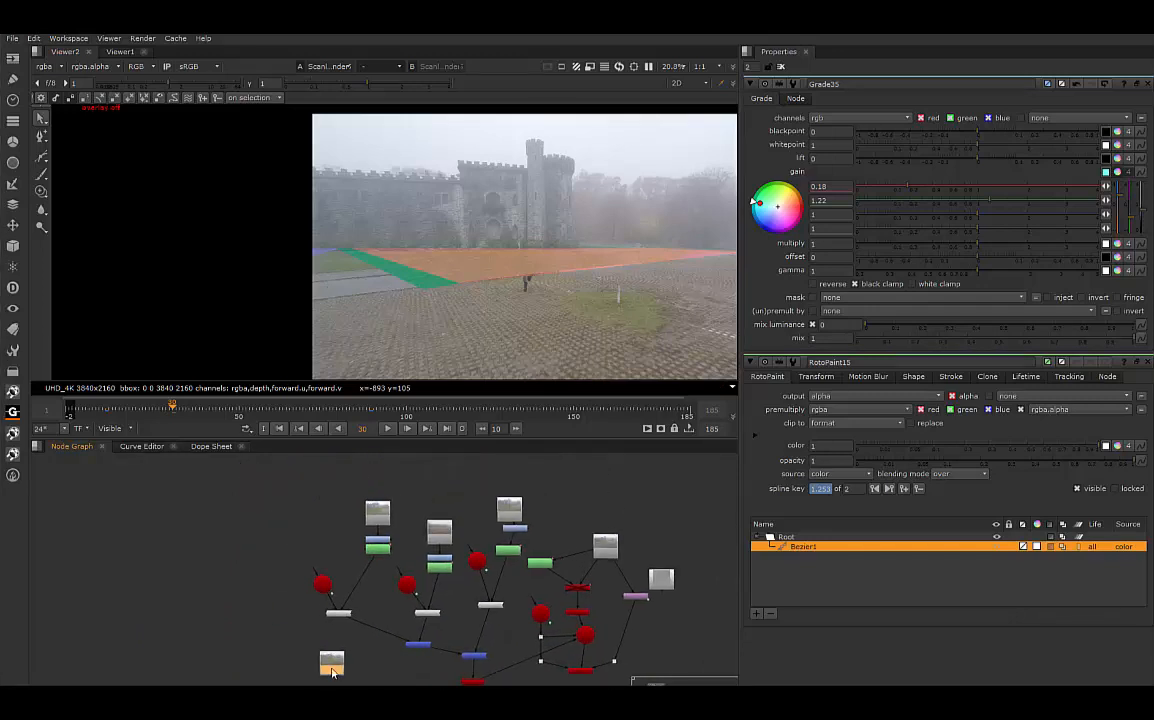
pyautogui.moveTo(333, 673); pyautogui.dragTo(600, 488)
pyautogui.moveTo(576, 636); pyautogui.dragTo(507, 567, button='middle')
pyautogui.moveTo(567, 643); pyautogui.dragTo(529, 487)
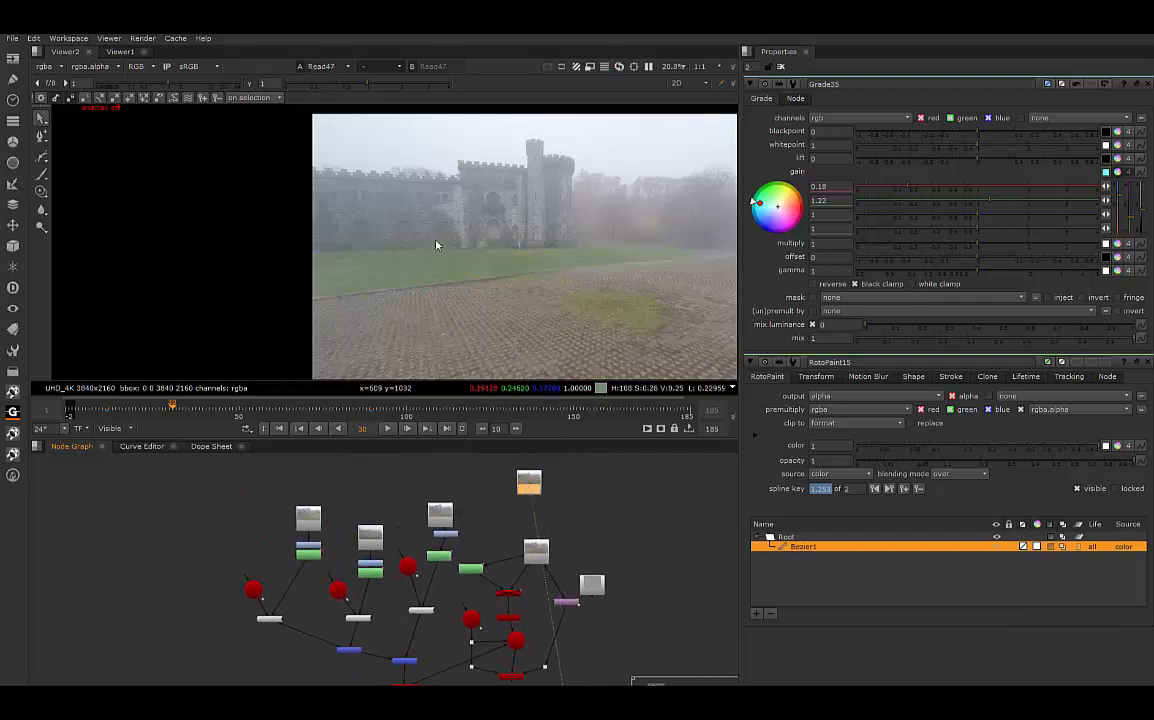
# Step: Examine the whole Read47 clean plate, then show the ScanlineRender output in the viewer again
pyautogui.scroll(-2, 162, 250)
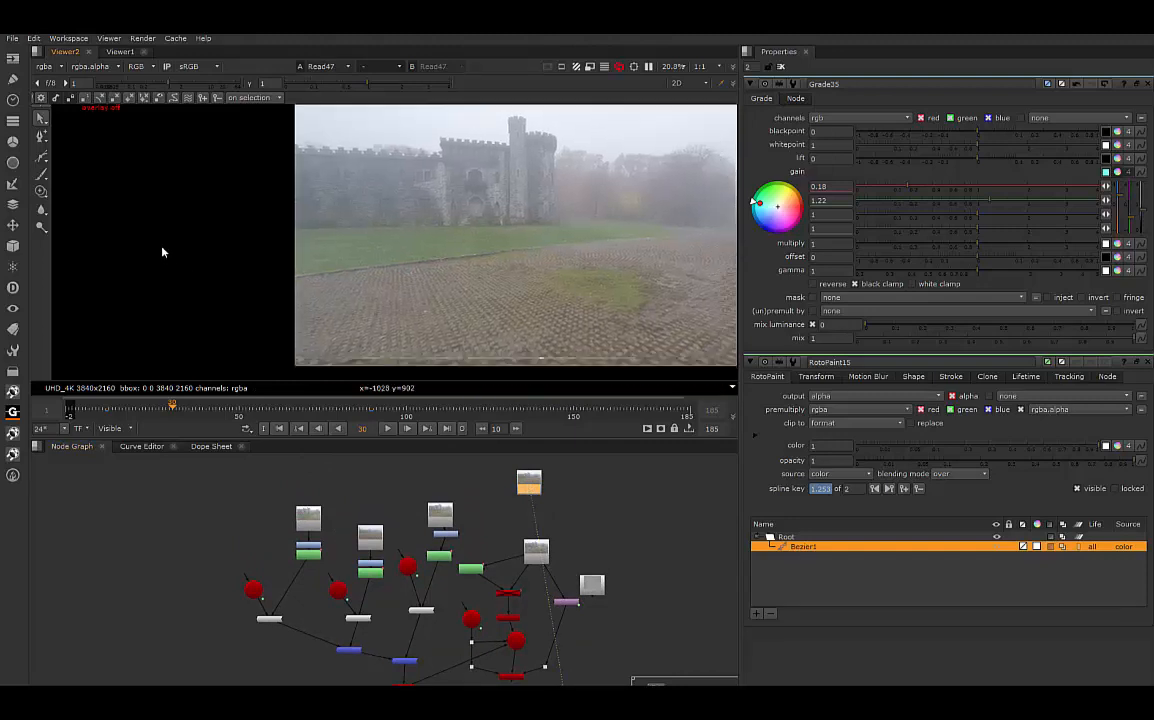
pyautogui.moveTo(515, 580); pyautogui.dragTo(534, 535, button='middle')
pyautogui.moveTo(560, 469); pyautogui.dragTo(465, 661)
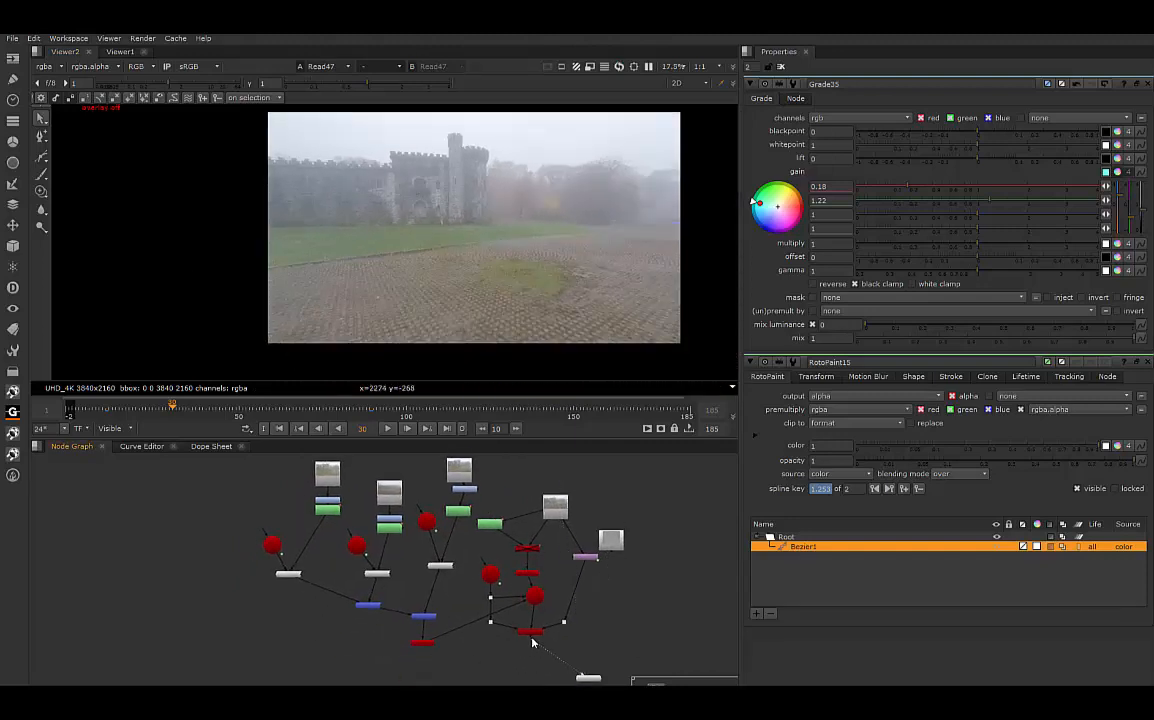
pyautogui.moveTo(533, 643); pyautogui.dragTo(530, 632)
pyautogui.moveTo(394, 552); pyautogui.dragTo(404, 585, button='middle')
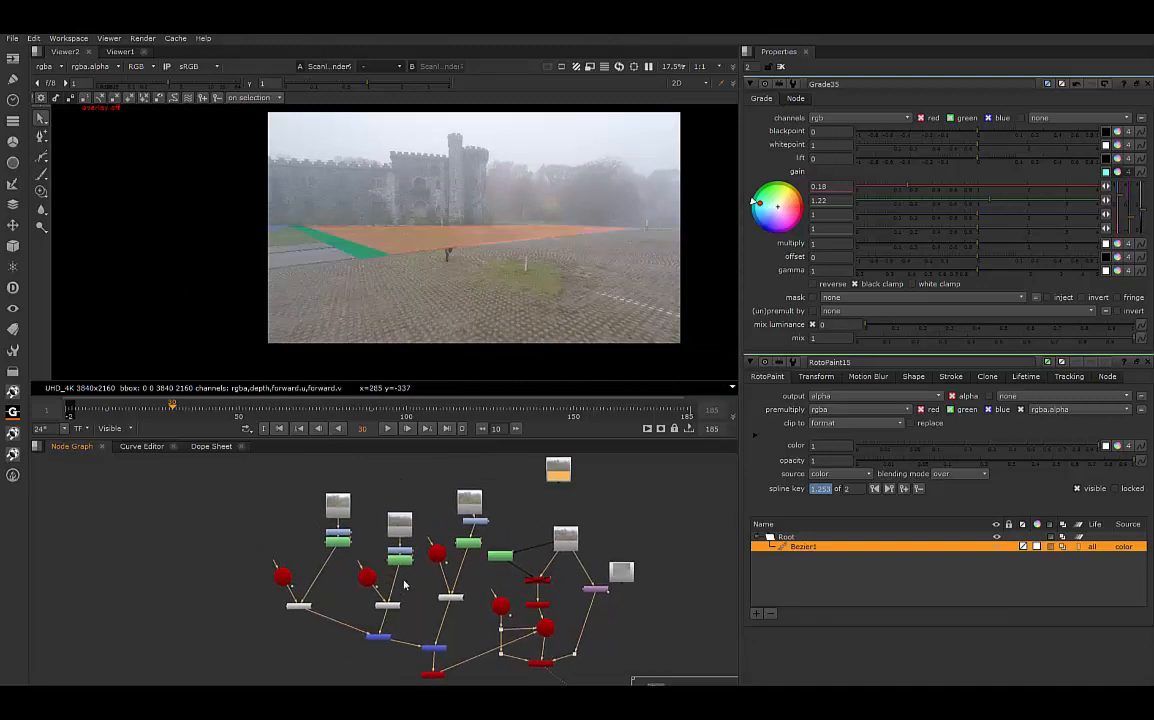
# Step: Move the frame 1 branch with Read40, Grade33, RotoPaint14, CAM_1 and Project3D14 away from the other projections
pyautogui.scroll(3, 490, 605)
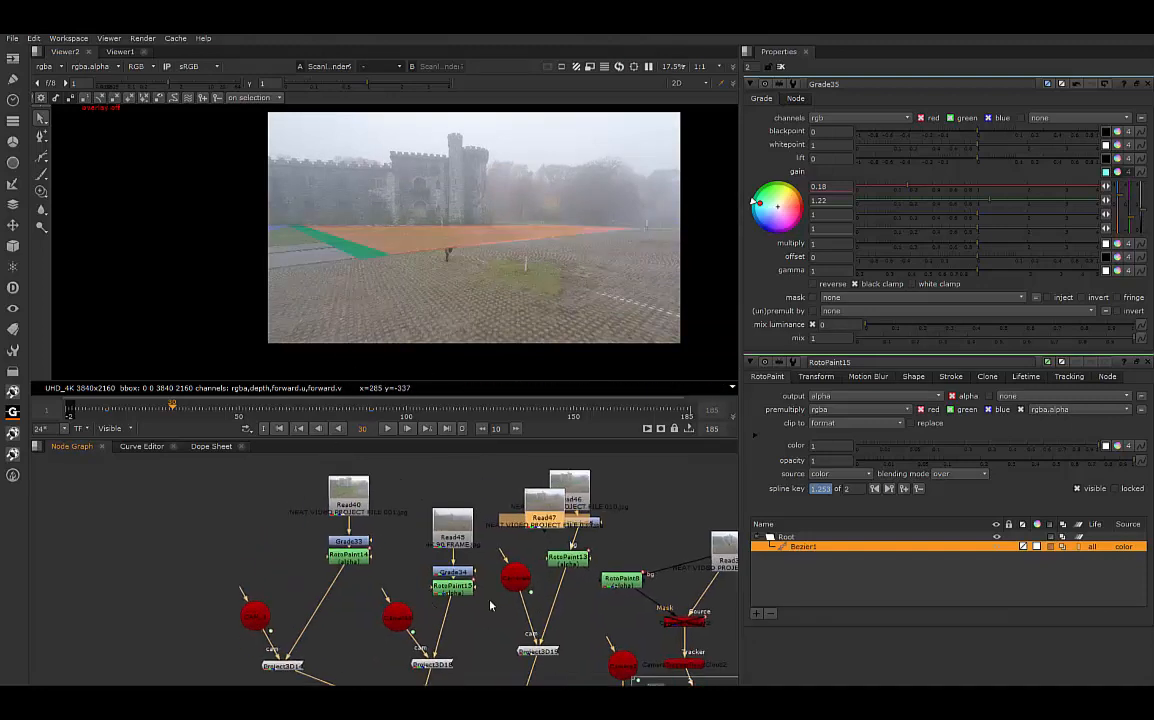
pyautogui.moveTo(490, 605); pyautogui.dragTo(578, 611, button='middle')
pyautogui.moveTo(220, 462); pyautogui.dragTo(489, 676)
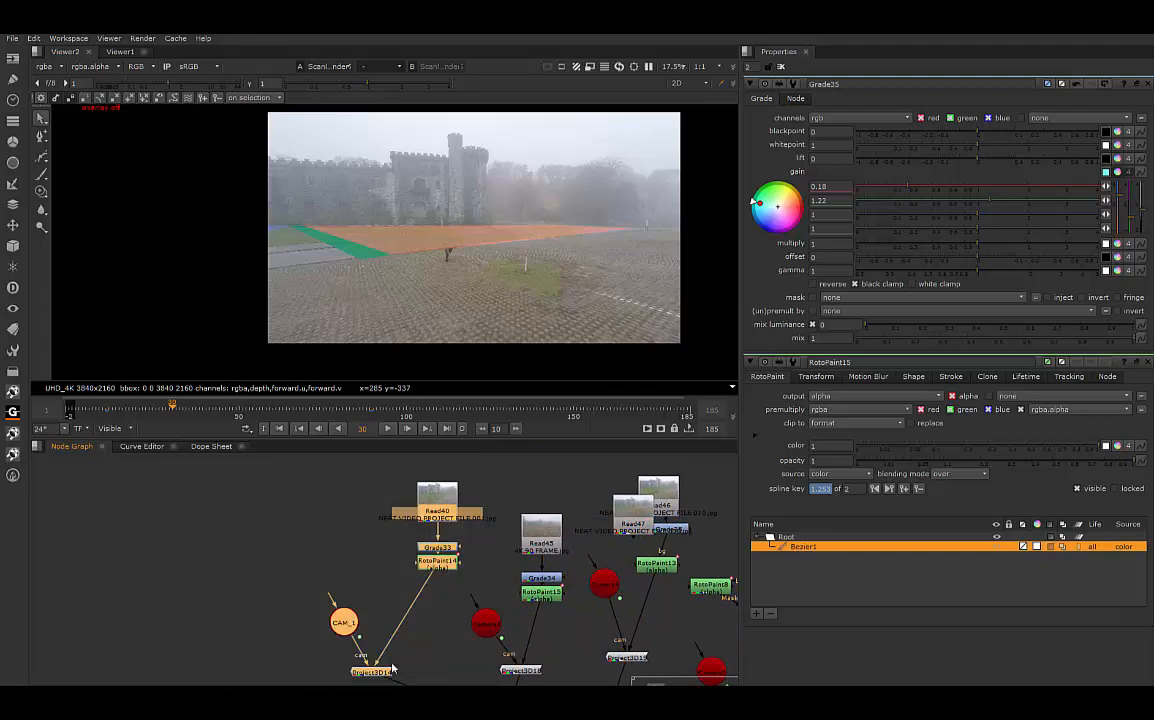
pyautogui.moveTo(393, 668); pyautogui.dragTo(220, 648)
pyautogui.moveTo(491, 604); pyautogui.dragTo(393, 542, button='middle')
pyautogui.scroll(-2, 516, 606)
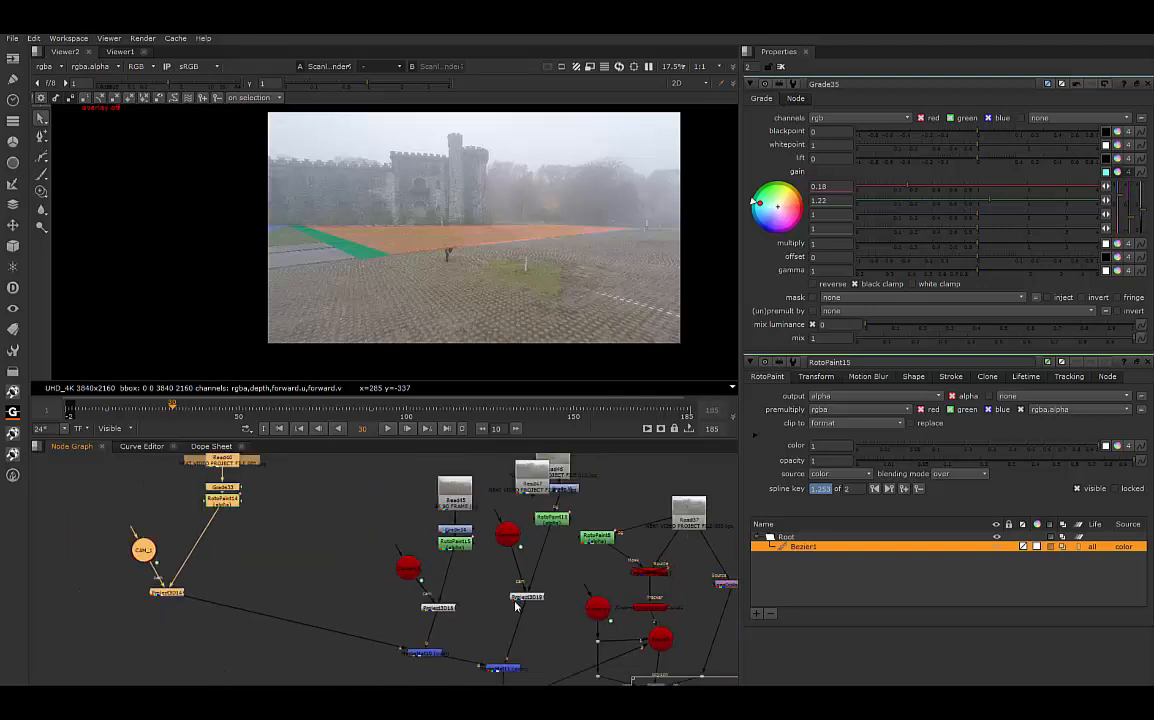
# Step: Detach Project3D14 and the first MergeMat from the merge chain, keeping that MergeMat lined up under the frame 90 branch's Project3D18
pyautogui.moveTo(416, 661); pyautogui.dragTo(408, 662)
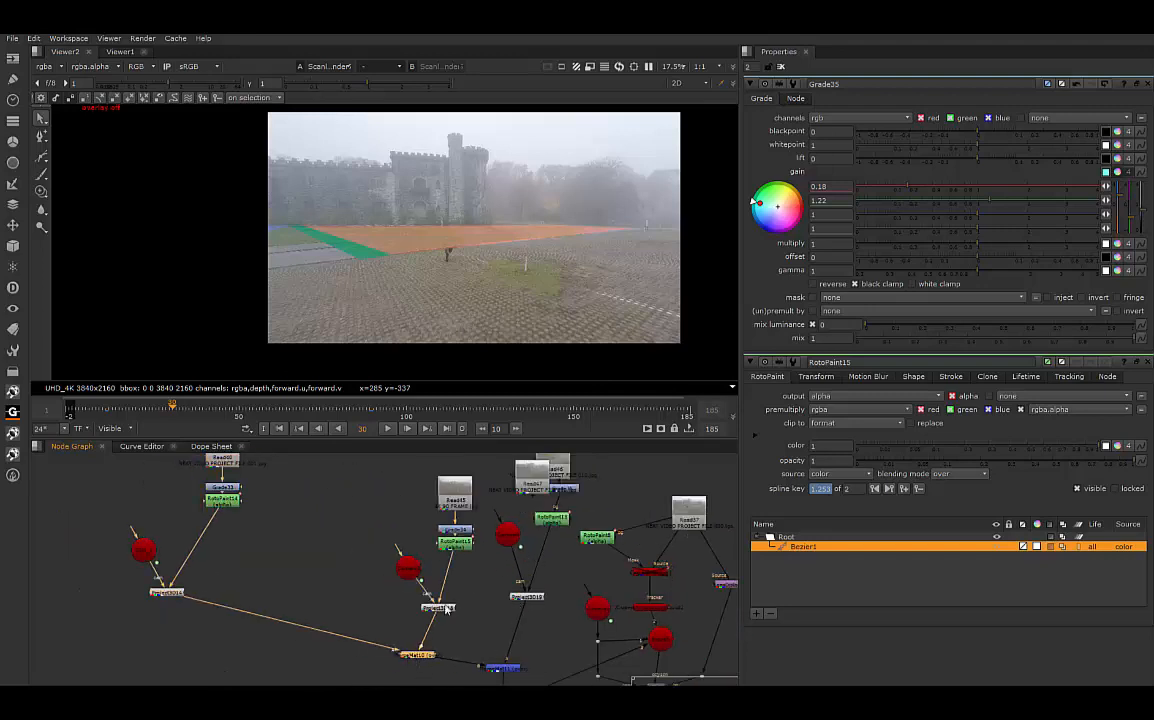
pyautogui.moveTo(446, 609); pyautogui.dragTo(417, 608)
pyautogui.moveTo(393, 653); pyautogui.dragTo(412, 668)
pyautogui.moveTo(450, 660); pyautogui.dragTo(438, 674)
pyautogui.moveTo(335, 462); pyautogui.dragTo(500, 683)
pyautogui.scroll(2, 416, 600)
# Step: Rename Camera3 of the frame 90 branch to cam_90 and Camera4 of the frame 10 branch to cam_10
pyautogui.doubleClick(405, 555)
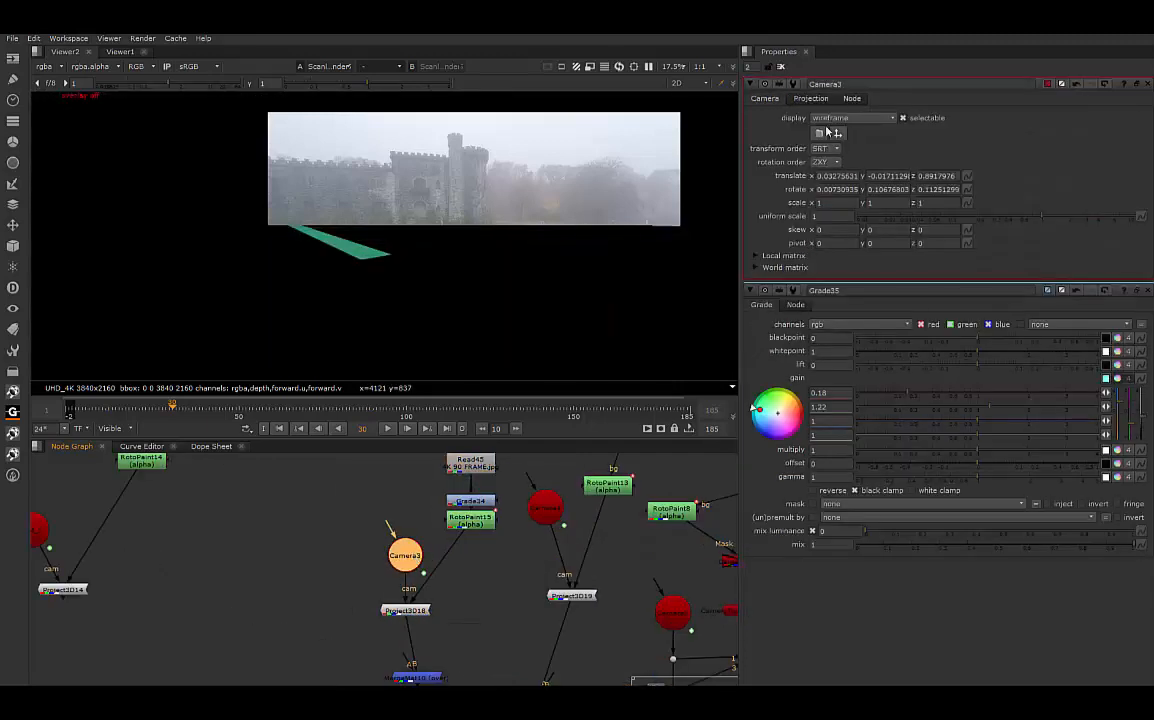
pyautogui.moveTo(547, 522); pyautogui.dragTo(517, 556, button='middle')
pyautogui.doubleClick(516, 554)
pyautogui.scroll(-2, 517, 560)
pyautogui.doubleClick(416, 585)
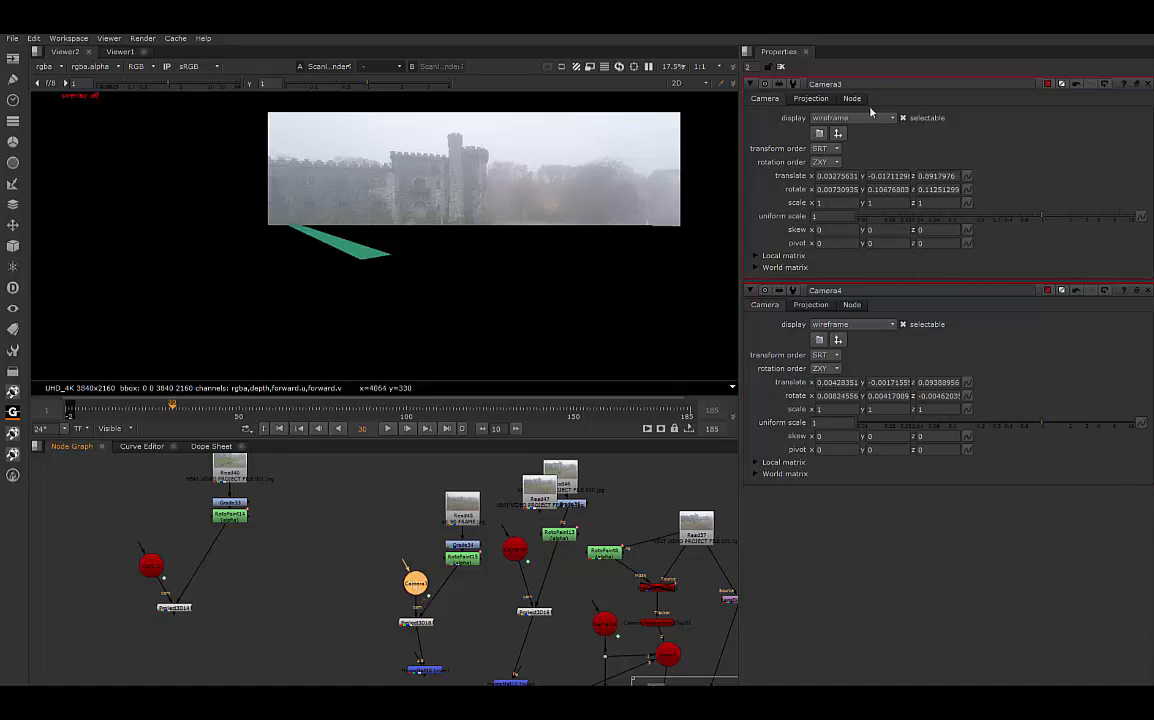
pyautogui.doubleClick(815, 84)
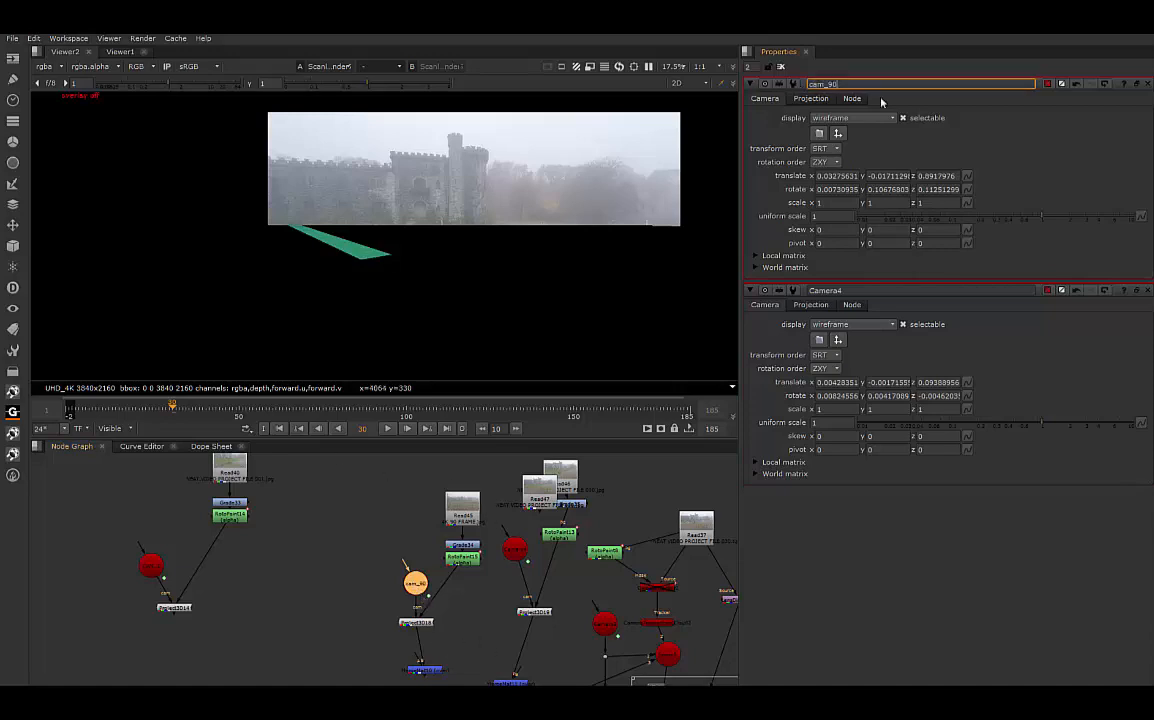
pyautogui.doubleClick(515, 546)
pyautogui.write('cam_10')
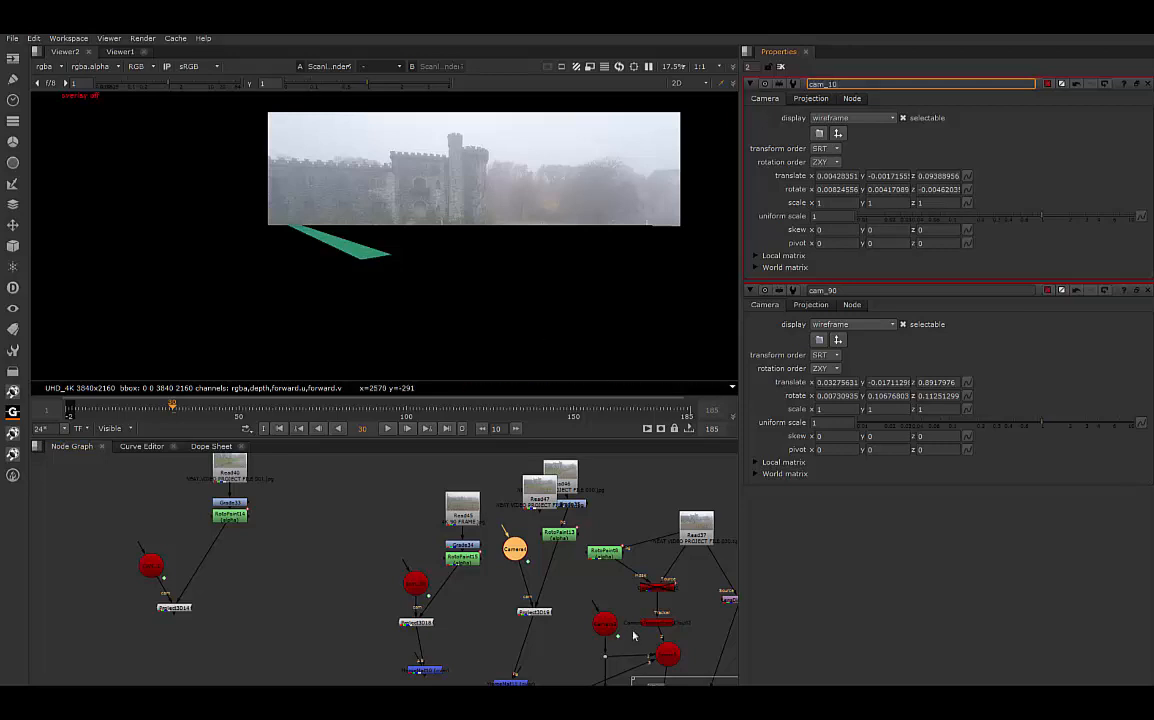
pyautogui.click(560, 566)
# Step: Move Read47 clear of the frame 10 branch and place the second MergeMat directly beneath Project3D19, detached from the chain
pyautogui.moveTo(576, 505); pyautogui.dragTo(673, 477)
pyautogui.moveTo(537, 490); pyautogui.dragTo(543, 495)
pyautogui.click(514, 684)
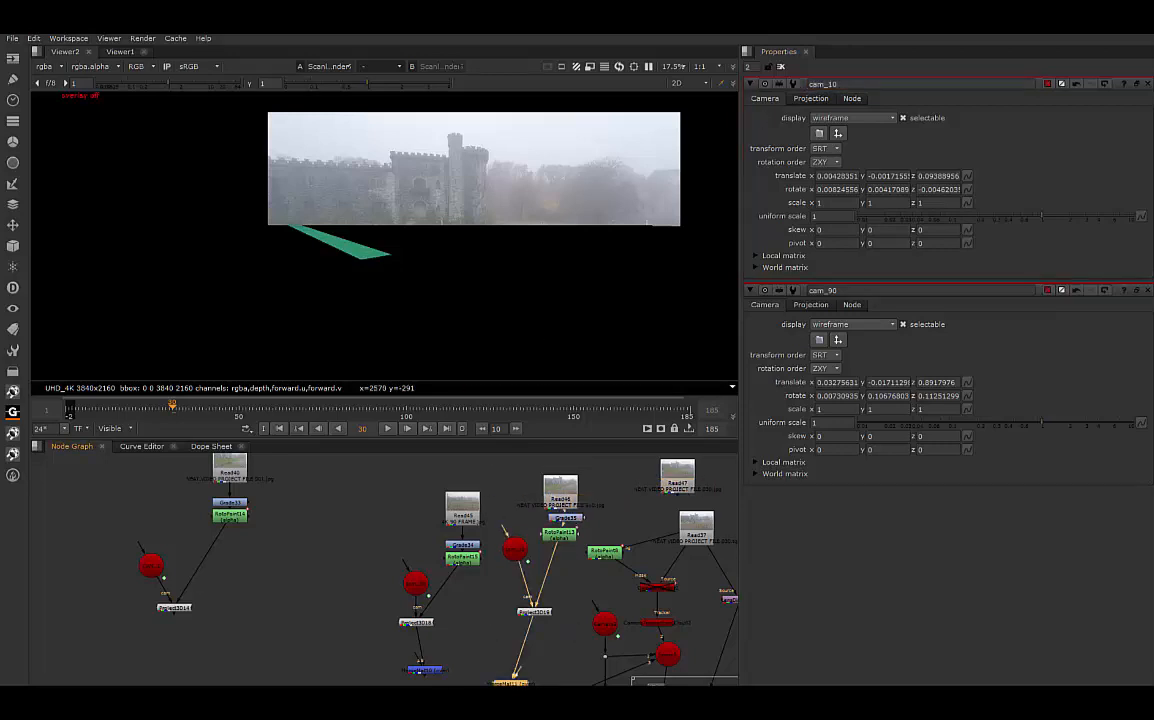
pyautogui.moveTo(514, 684); pyautogui.dragTo(529, 646)
# Step: Move the whole frame 10 branch, from Read46 to its MergeMat, between the frame 1 and frame 90 branches
pyautogui.moveTo(502, 453); pyautogui.dragTo(575, 648)
pyautogui.doubleClick(565, 519)
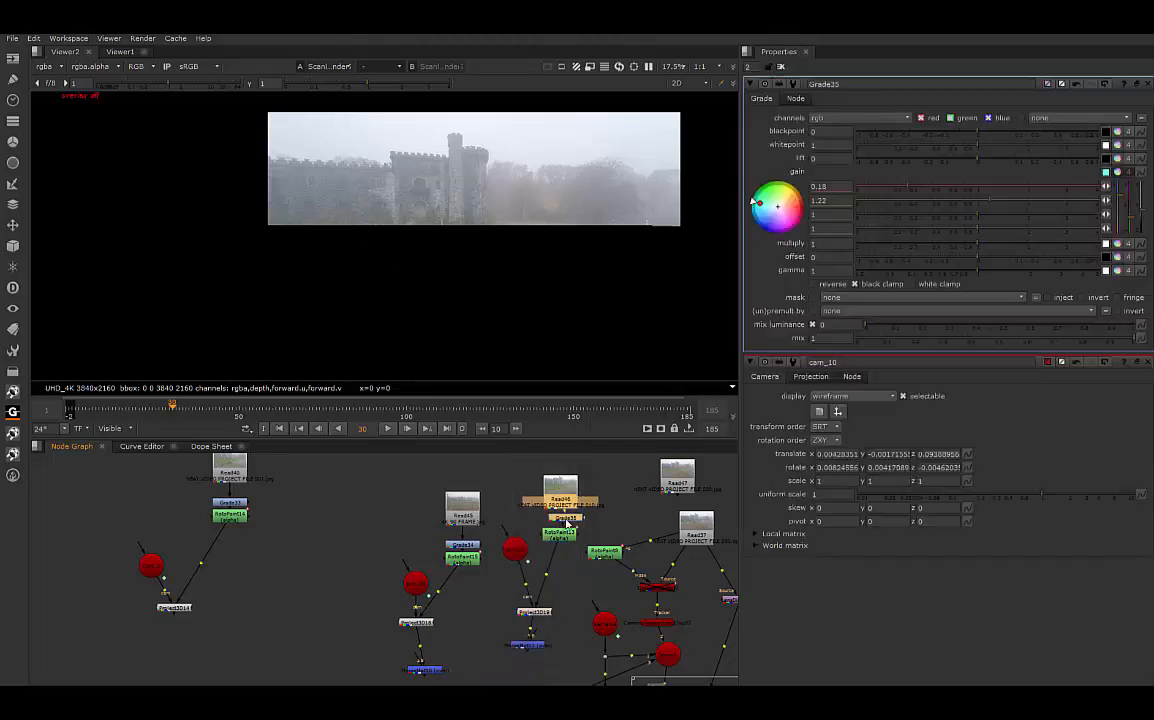
pyautogui.moveTo(490, 456); pyautogui.dragTo(301, 620)
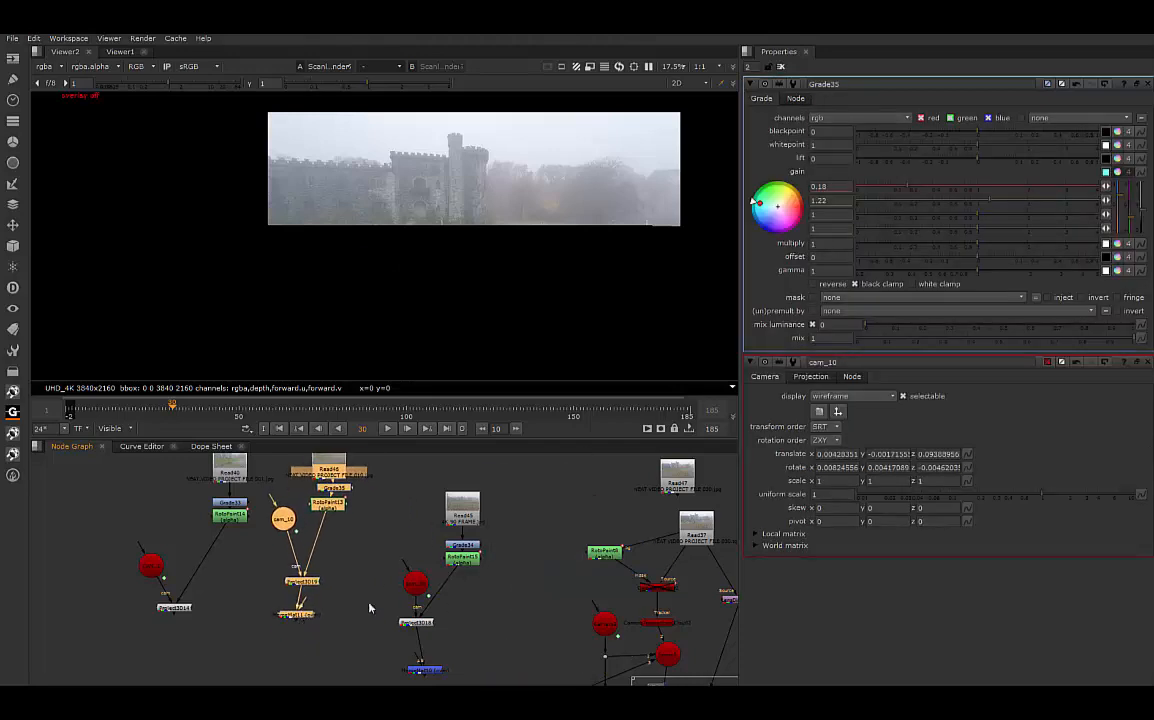
# Step: Move the whole frame 90 branch, down to its MergeMat, up into line with the frame 10 branch
pyautogui.moveTo(387, 461); pyautogui.dragTo(517, 674)
pyautogui.moveTo(414, 674); pyautogui.dragTo(407, 633)
pyautogui.moveTo(525, 618); pyautogui.dragTo(614, 590, button='middle')
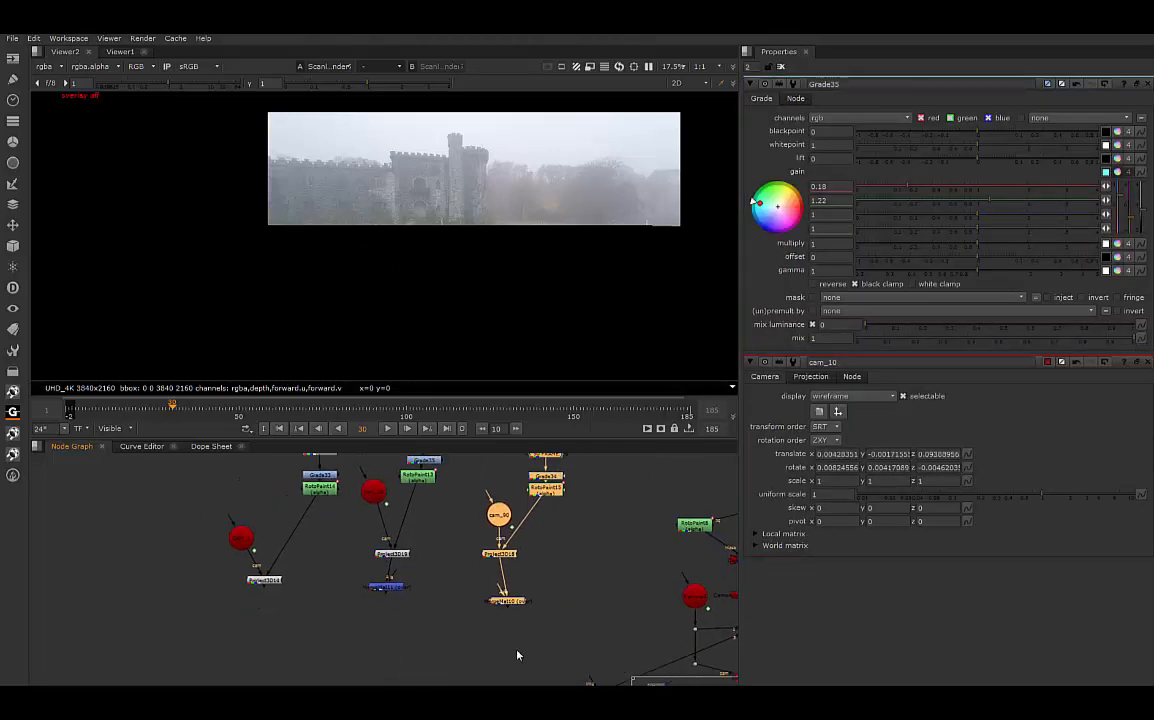
# Step: Merge Project3D14 with Project3D19 through the frame 10 MergeMat, and feed that MergeMat into the A input of the frame 90 branch's MergeMat
pyautogui.scroll(2, 292, 606)
pyautogui.scroll(-1, 374, 605)
pyautogui.moveTo(283, 577); pyautogui.dragTo(334, 579)
pyautogui.moveTo(415, 582); pyautogui.dragTo(368, 616)
pyautogui.moveTo(556, 590); pyautogui.dragTo(368, 617)
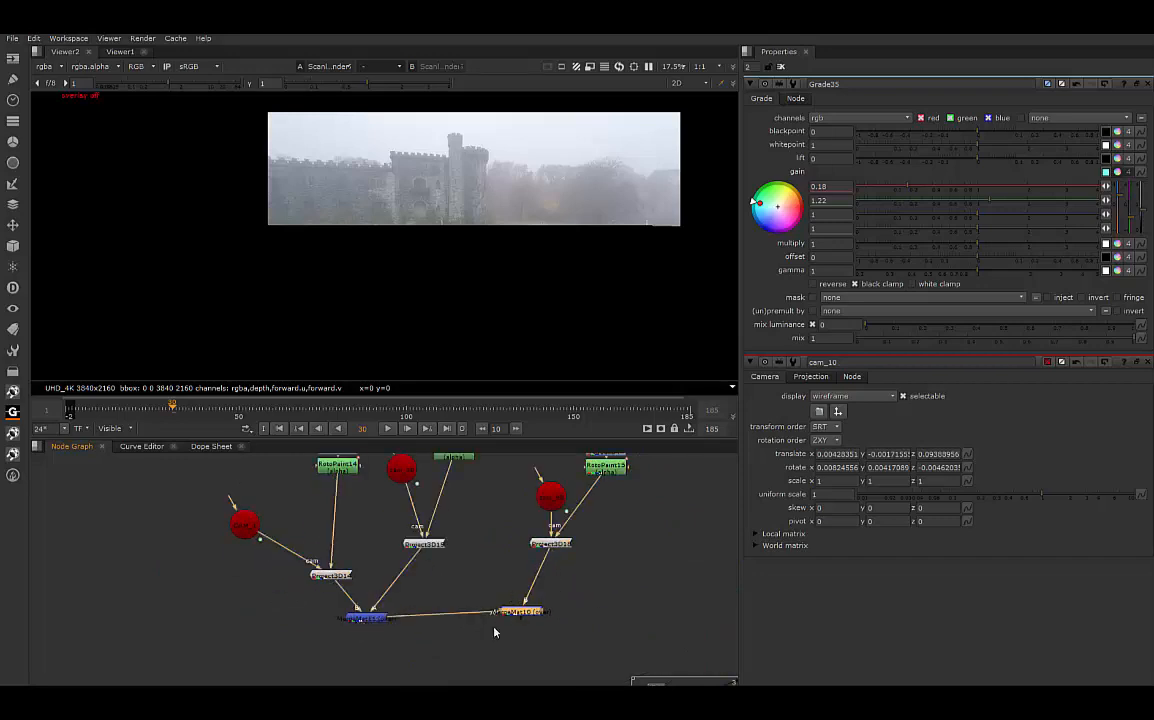
# Step: Connect the ground card's img input to MergeMat10 under the frame 90 branch
pyautogui.scroll(-2, 590, 633)
pyautogui.moveTo(691, 626); pyautogui.dragTo(591, 595, button='middle')
pyautogui.moveTo(534, 647); pyautogui.dragTo(358, 600)
pyautogui.scroll(1, 358, 248)
pyautogui.scroll(4, 446, 603)
pyautogui.scroll(1, 577, 268)
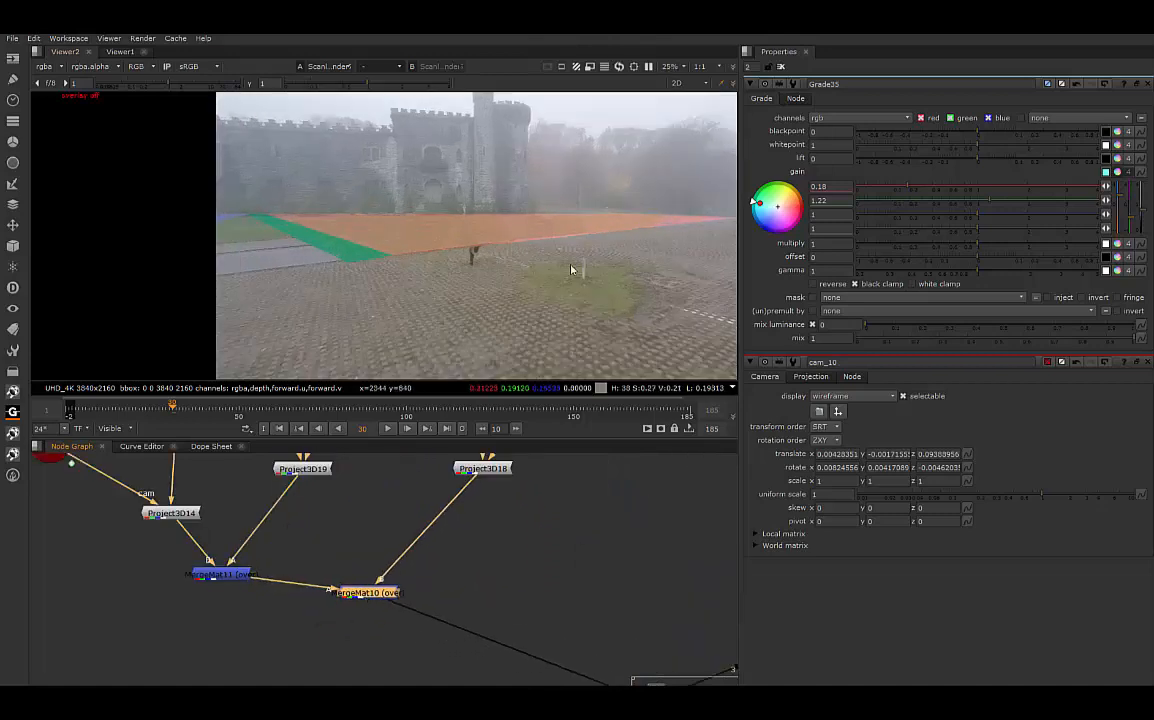
pyautogui.scroll(-3, 470, 557)
pyautogui.moveTo(471, 558); pyautogui.dragTo(488, 573, button='middle')
pyautogui.scroll(-1, 488, 573)
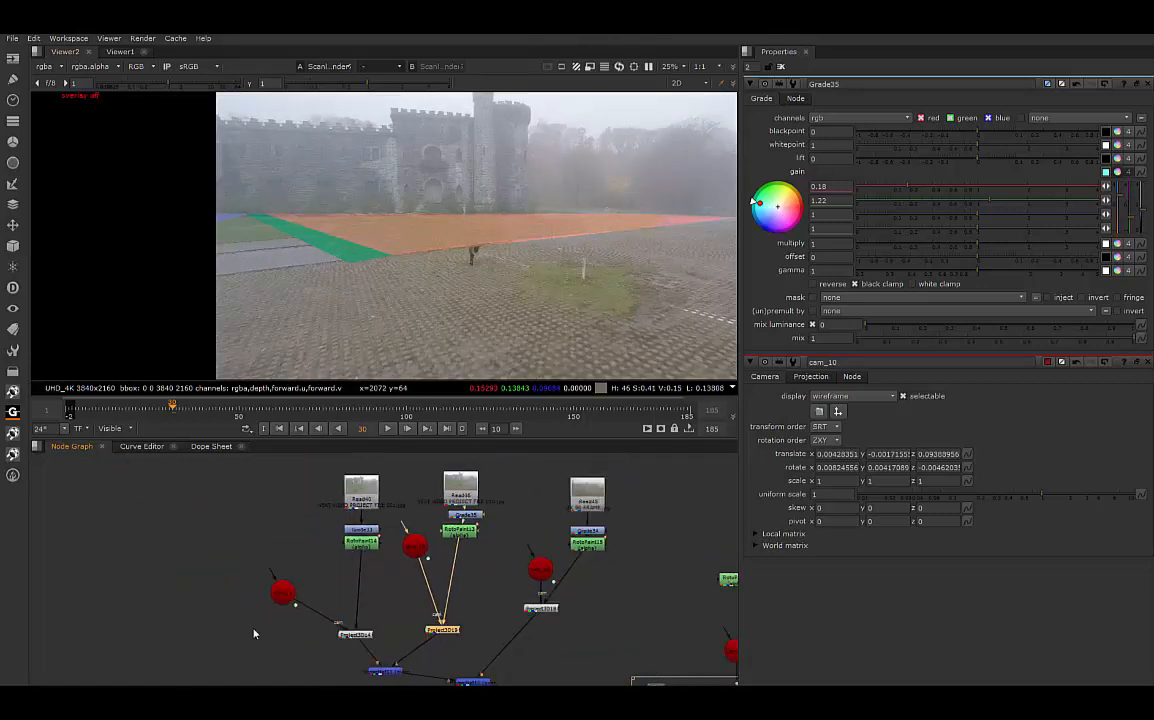
# Step: Open the properties of cam_10 and cam_90 to check each projection branch's camera
pyautogui.scroll(2, 260, 624)
pyautogui.click(288, 585)
pyautogui.doubleClick(474, 522)
pyautogui.moveTo(474, 522); pyautogui.dragTo(477, 558)
pyautogui.doubleClick(653, 553)
pyautogui.moveTo(688, 615); pyautogui.dragTo(458, 597, button='middle')
pyautogui.scroll(-3, 450, 602)
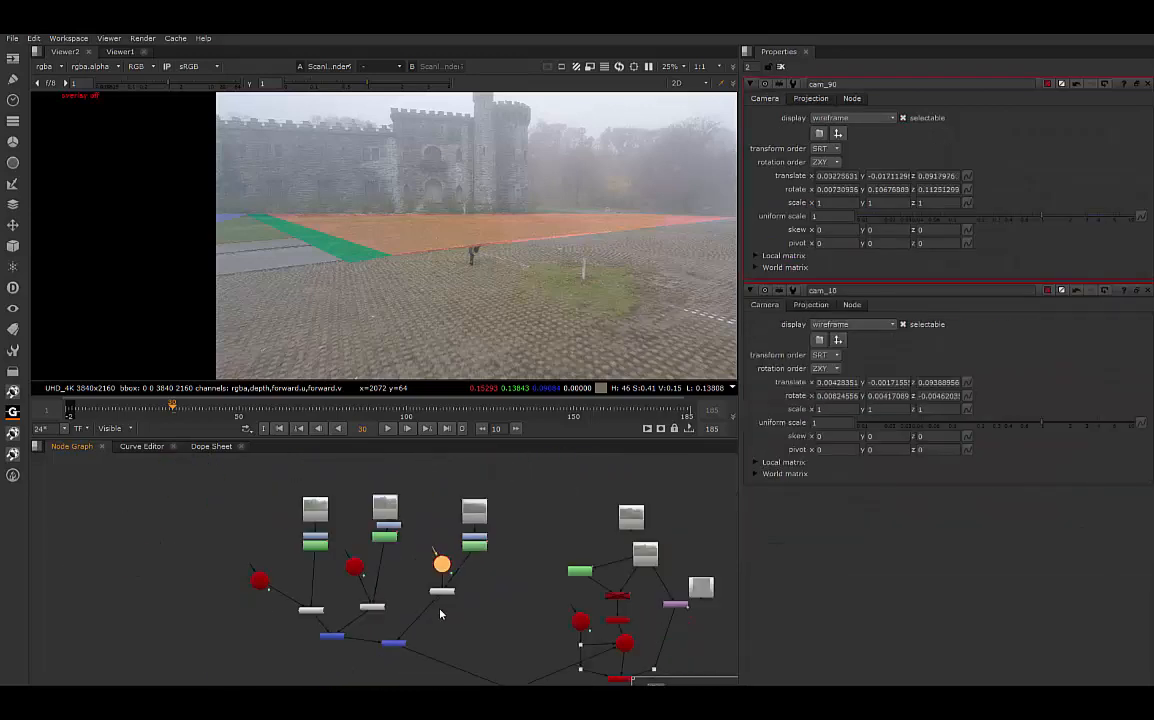
# Step: Shift the frame 90 branch and MergeMat10 away from the frame 10 branch to make room for another branch
pyautogui.moveTo(428, 460); pyautogui.dragTo(540, 618)
pyautogui.moveTo(445, 594); pyautogui.dragTo(528, 597)
pyautogui.moveTo(390, 650); pyautogui.dragTo(423, 643)
pyautogui.scroll(3, 366, 549)
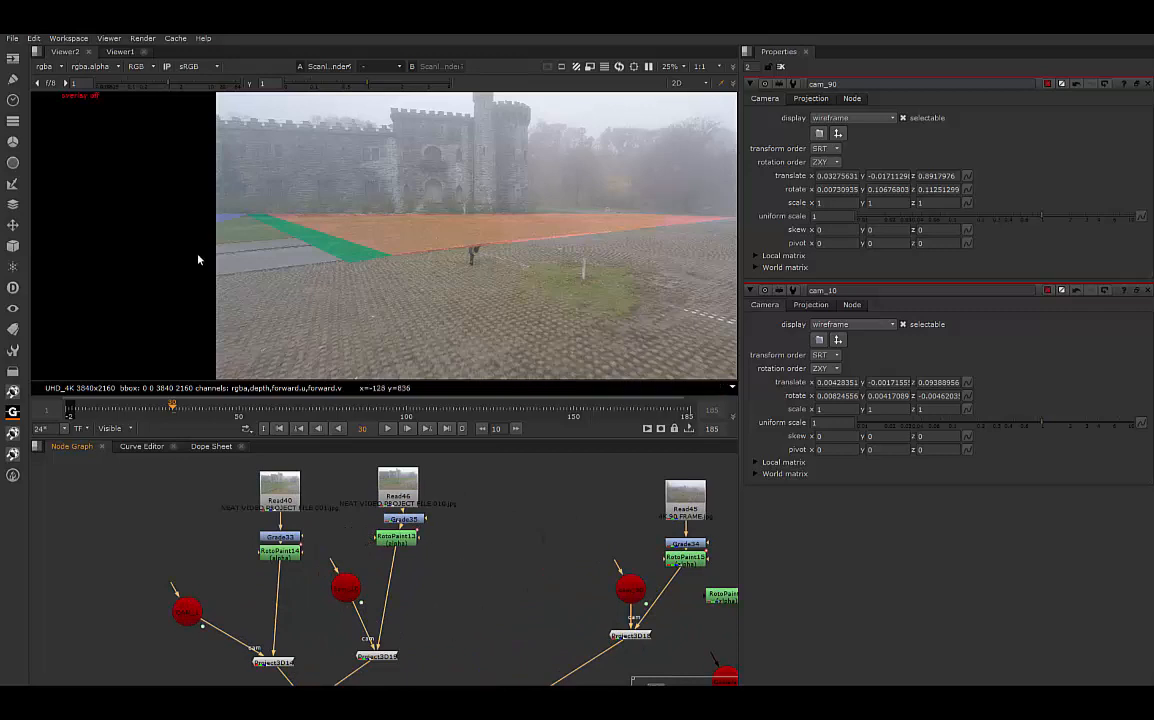
pyautogui.scroll(-5, 541, 507)
pyautogui.moveTo(648, 511); pyautogui.dragTo(549, 543, button='middle')
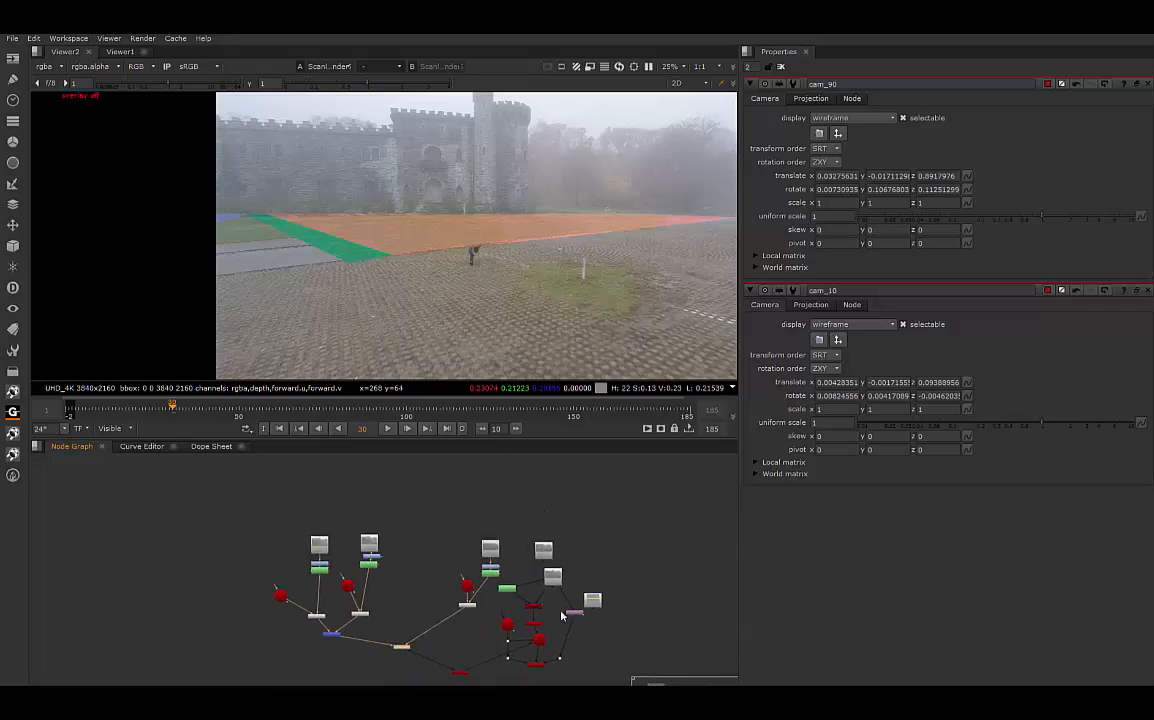
# Step: Place Read47 in the gap between the frame 10 and frame 90 branches, keeping CheckerBoard1 out of the way
pyautogui.scroll(3, 570, 620)
pyautogui.moveTo(606, 589); pyautogui.dragTo(317, 508)
pyautogui.moveTo(287, 508); pyautogui.dragTo(340, 556, button='middle')
pyautogui.scroll(5, 340, 556)
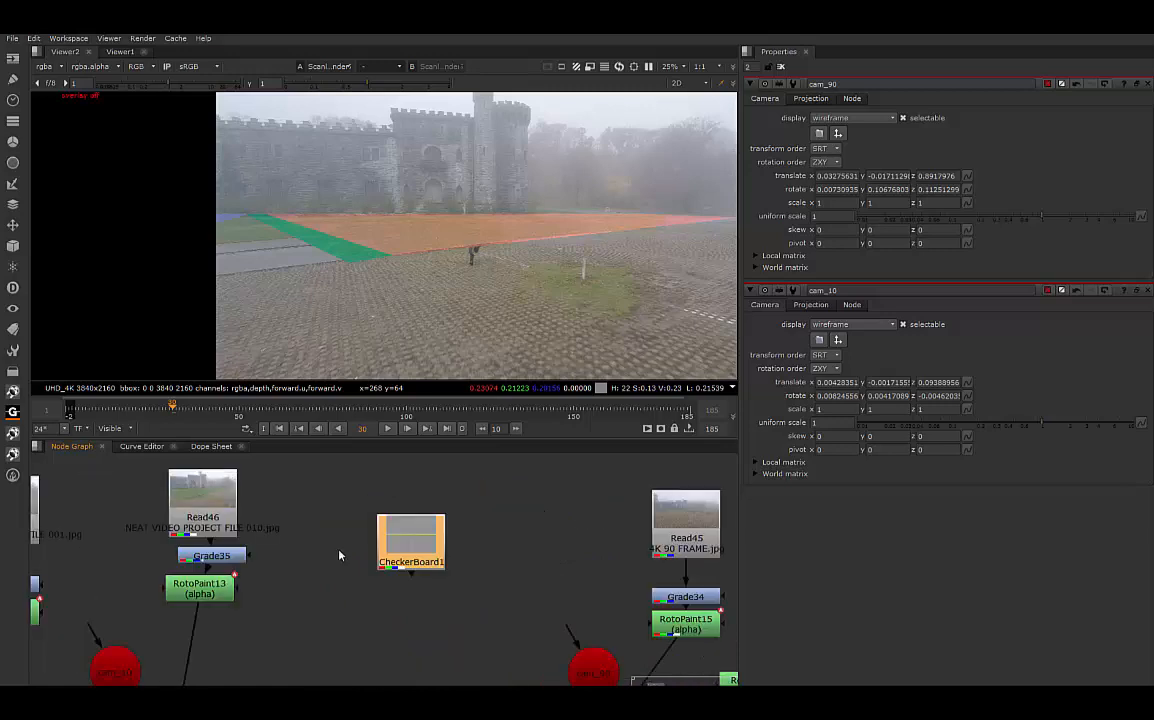
pyautogui.scroll(-5, 412, 558)
pyautogui.moveTo(412, 558)
pyautogui.mouseDown()
pyautogui.moveTo(658, 518)
pyautogui.moveTo(626, 556)
pyautogui.moveTo(383, 552)
pyautogui.moveTo(431, 567)
pyautogui.mouseUp()
pyautogui.scroll(2, 431, 567)
pyautogui.scroll(5, 431, 566)
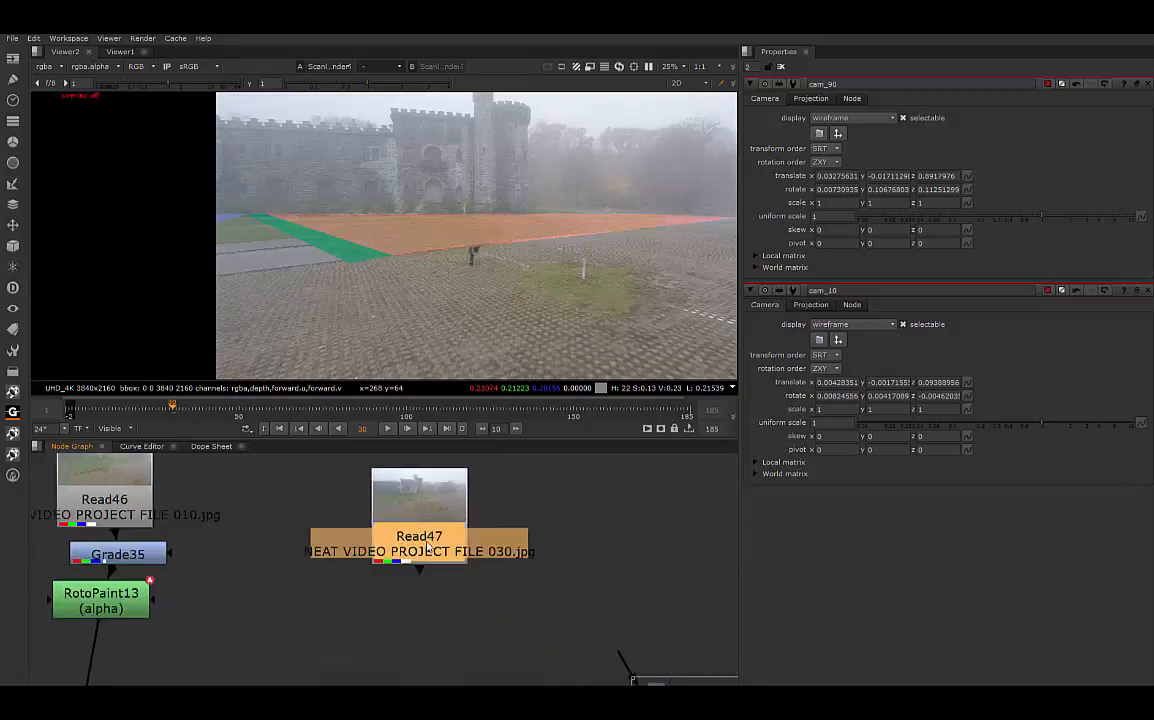
pyautogui.moveTo(411, 523); pyautogui.dragTo(431, 502)
pyautogui.scroll(-6, 418, 515)
pyautogui.scroll(3, 316, 600)
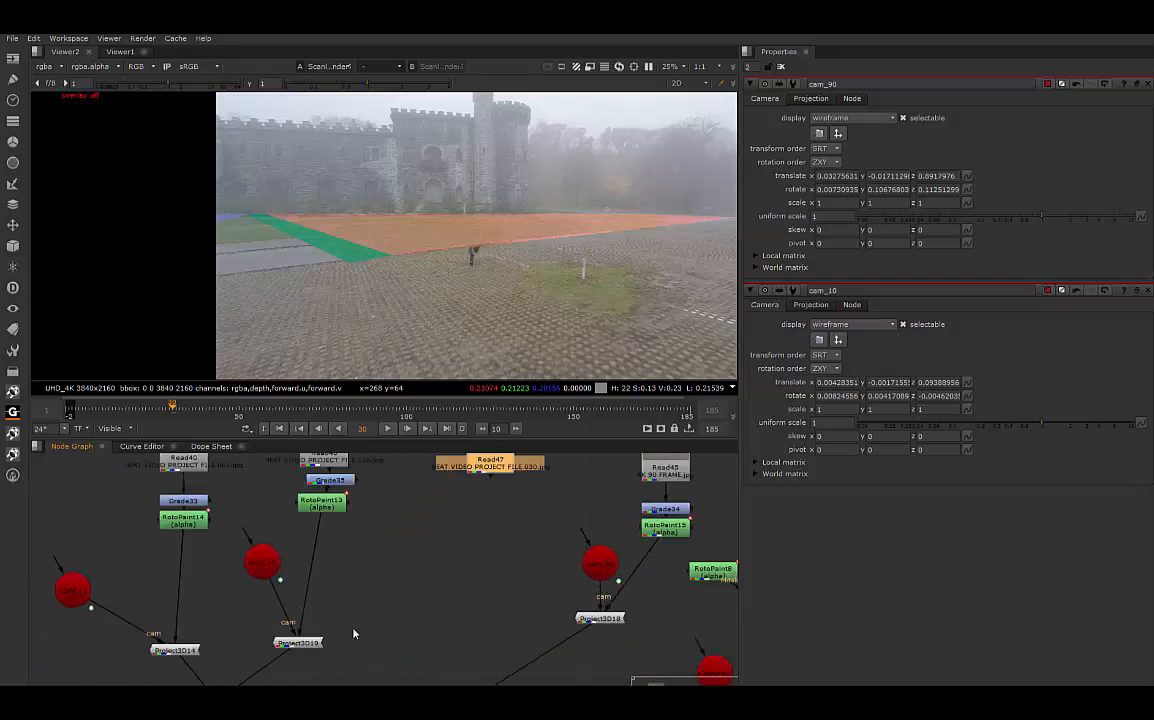
# Step: Duplicate Project3D19 and put the copy beneath Read47
pyautogui.click(302, 645)
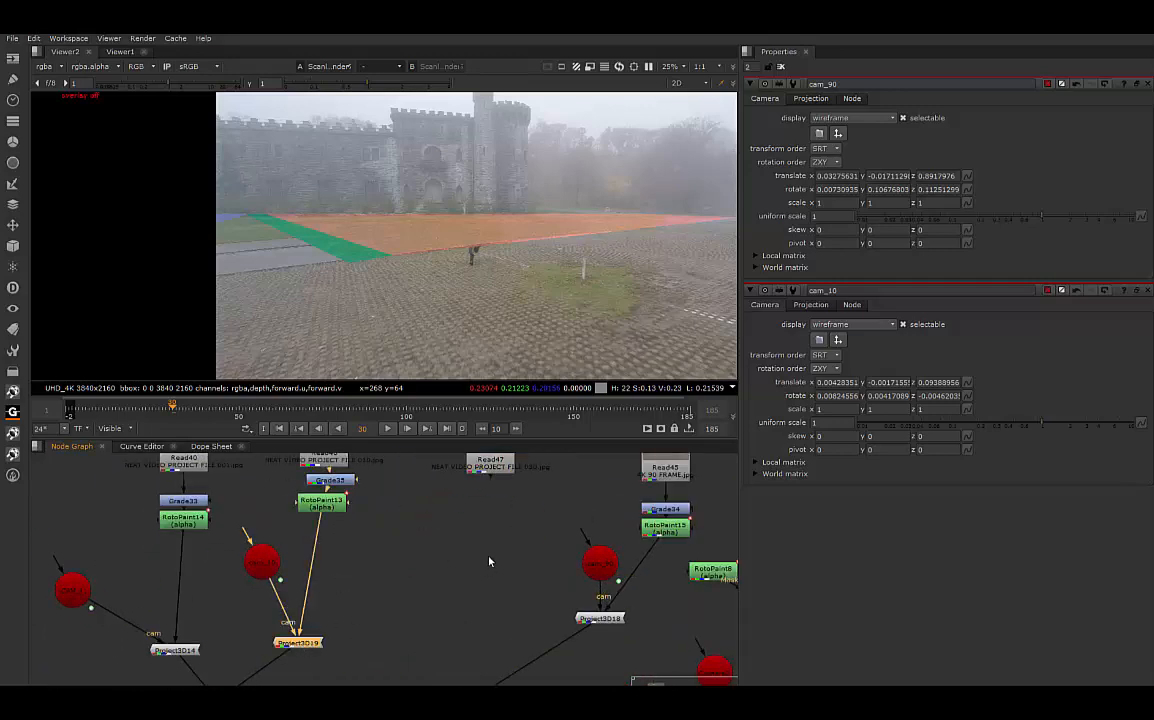
pyautogui.hotkey('ctrl', 'c')
pyautogui.hotkey('ctrl', 'v')
pyautogui.scroll(-3, 476, 596)
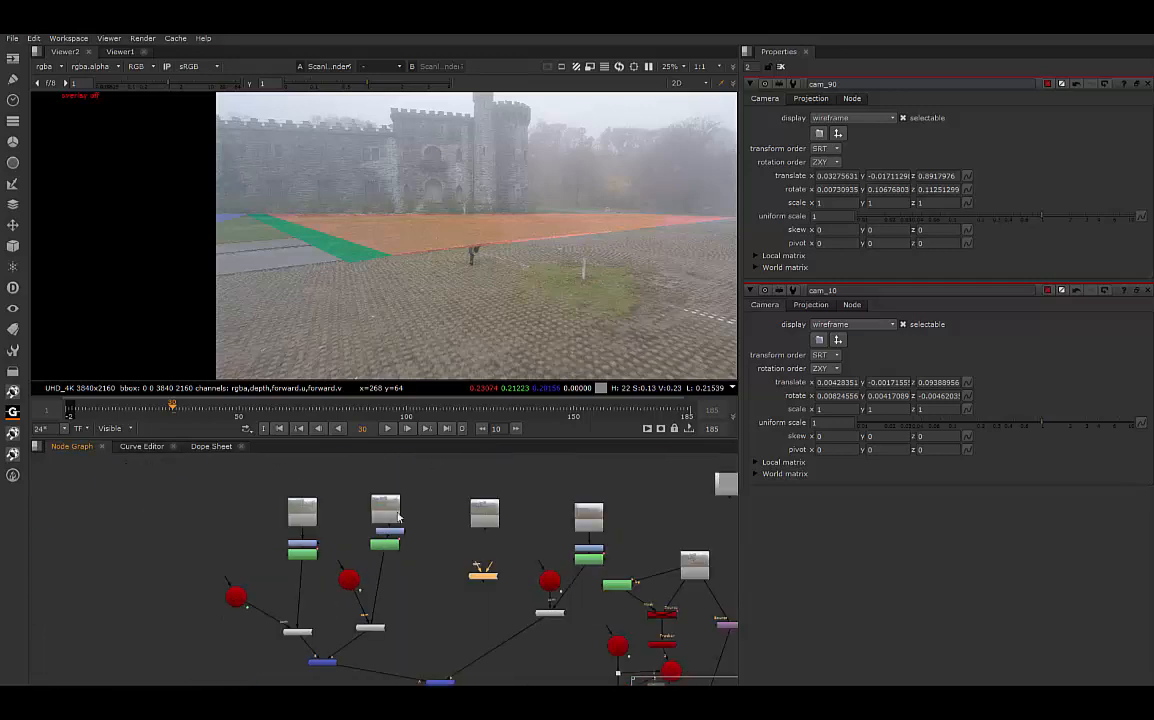
# Step: At frame 30, duplicate the tracked Camera2 and place the copy beside the new Project3D under Read47
pyautogui.click(176, 409)
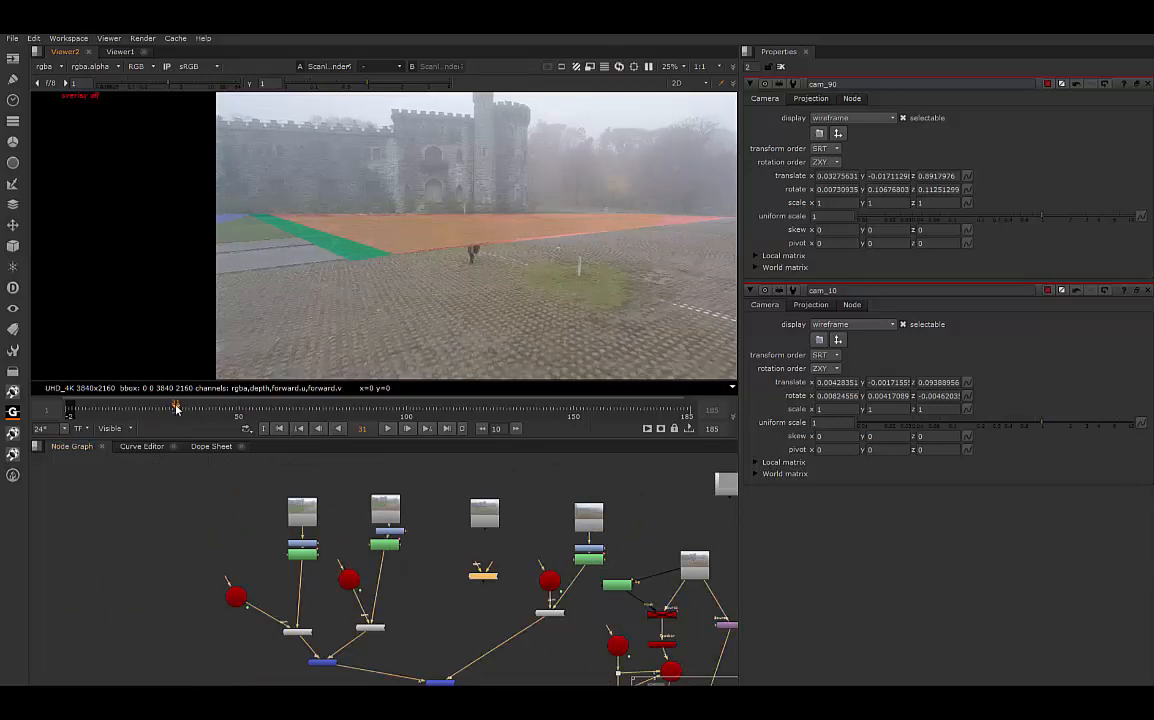
pyautogui.moveTo(176, 409); pyautogui.dragTo(173, 409)
pyautogui.moveTo(518, 619); pyautogui.dragTo(432, 481, button='middle')
pyautogui.scroll(4, 498, 510)
pyautogui.moveTo(512, 510); pyautogui.dragTo(482, 592, button='middle')
pyautogui.scroll(2, 520, 608)
pyautogui.click(521, 569)
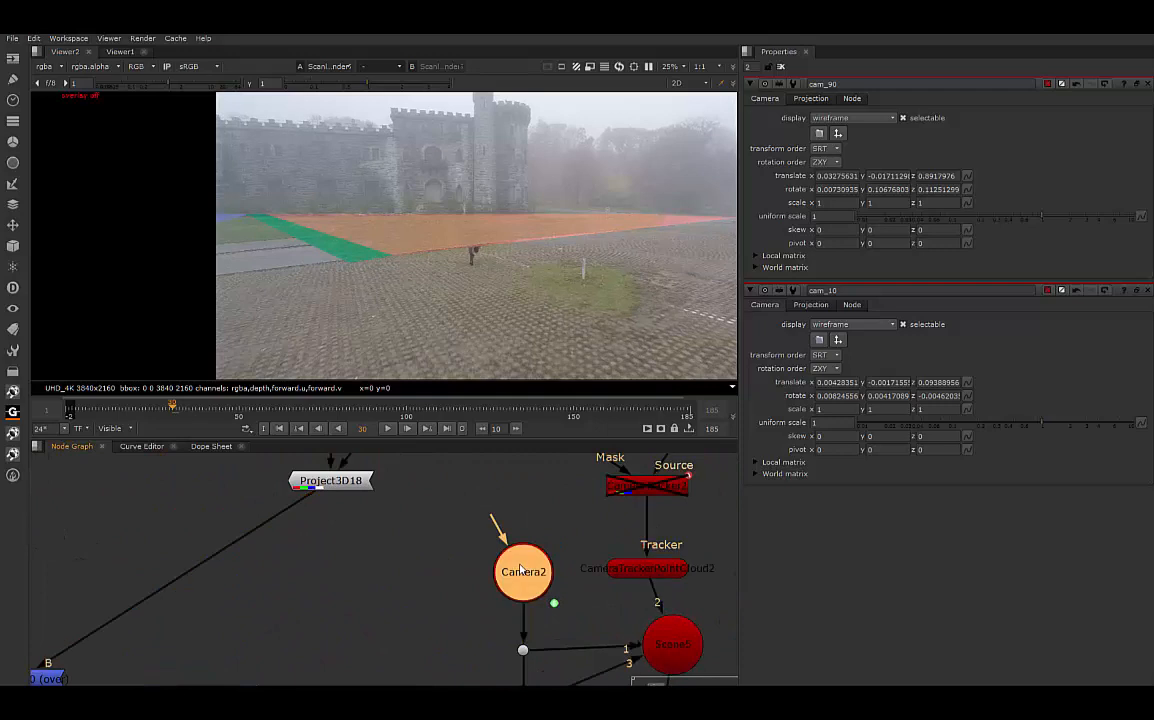
pyautogui.click(289, 494)
pyautogui.hotkey('ctrl', 'v')
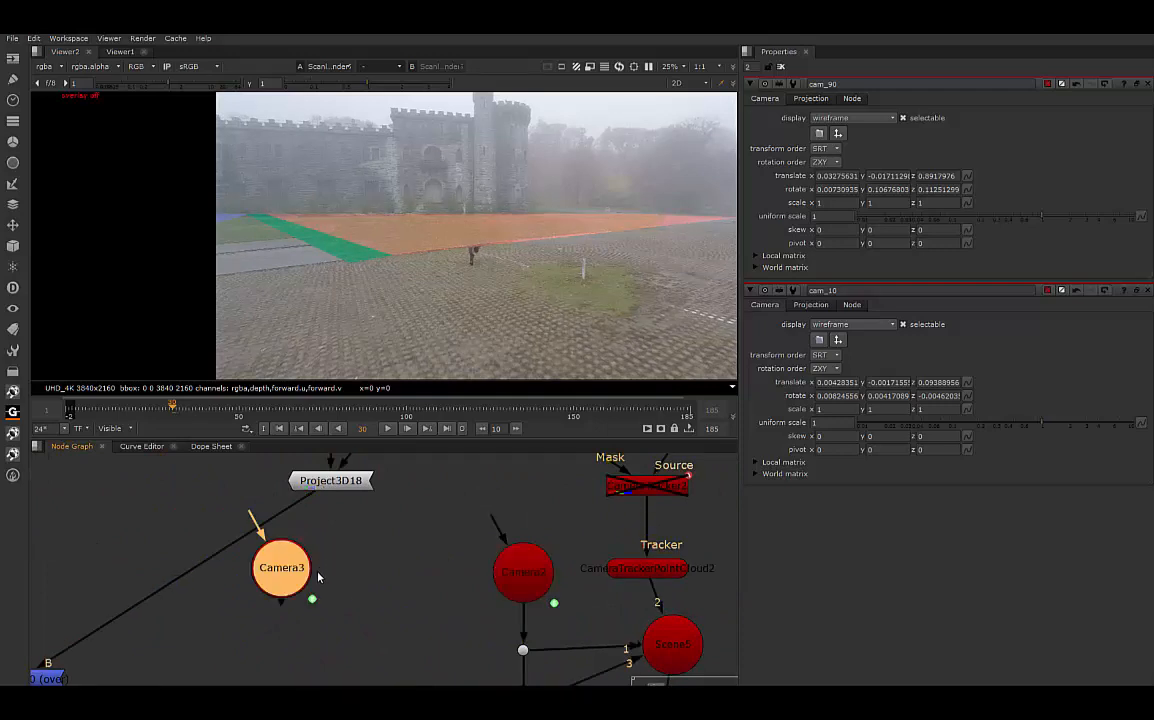
pyautogui.scroll(-4, 416, 608)
pyautogui.moveTo(352, 611); pyautogui.dragTo(247, 479)
pyautogui.moveTo(247, 479); pyautogui.dragTo(302, 562, button='middle')
# Step: Remove the animation from Camera3's translate and rotate values to freeze it at frame 30
pyautogui.doubleClick(302, 560)
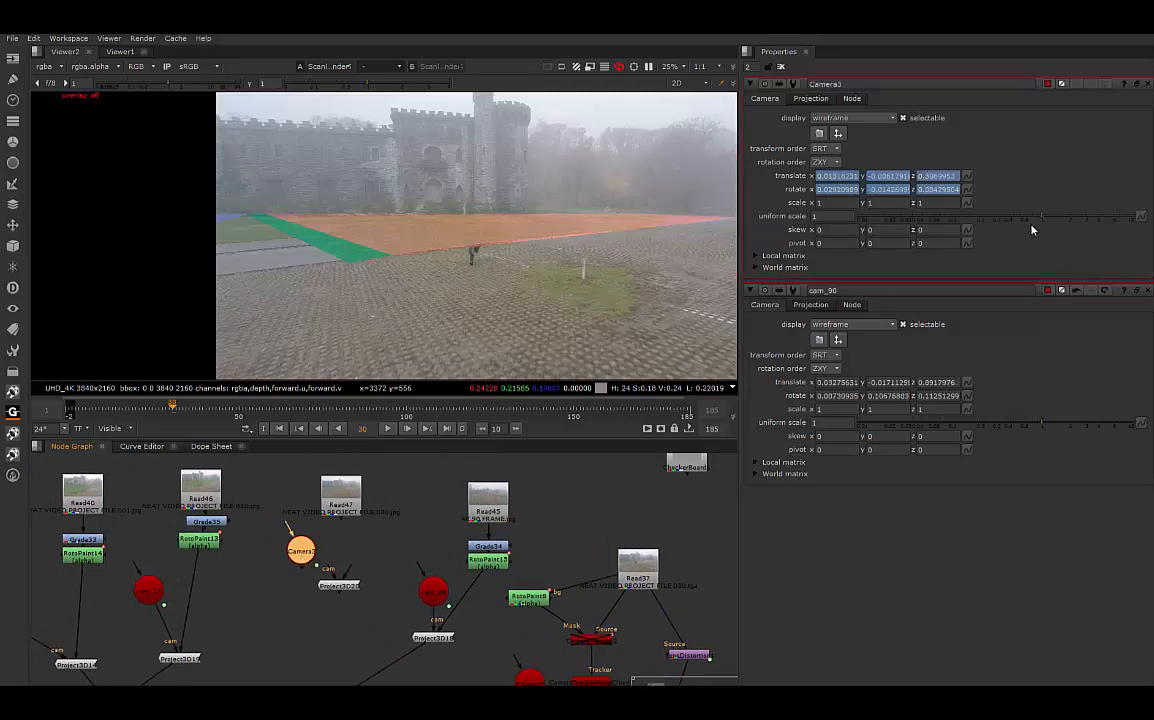
pyautogui.rightClick(964, 177)
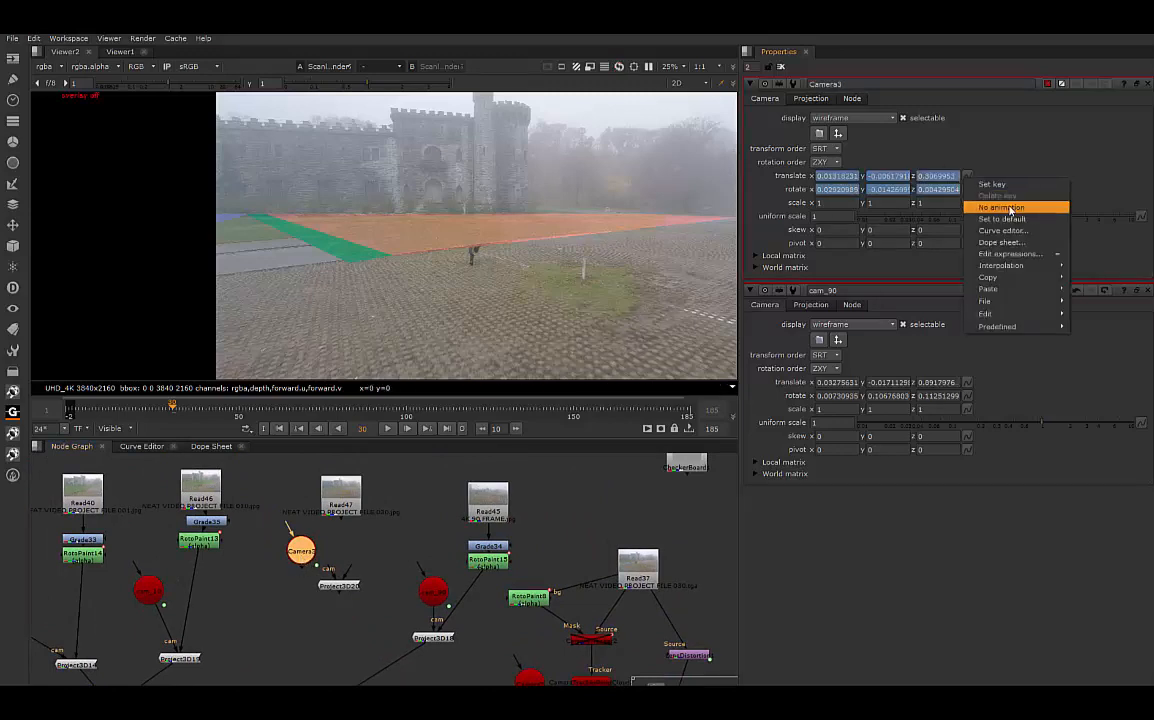
pyautogui.click(995, 209)
pyautogui.click(558, 378)
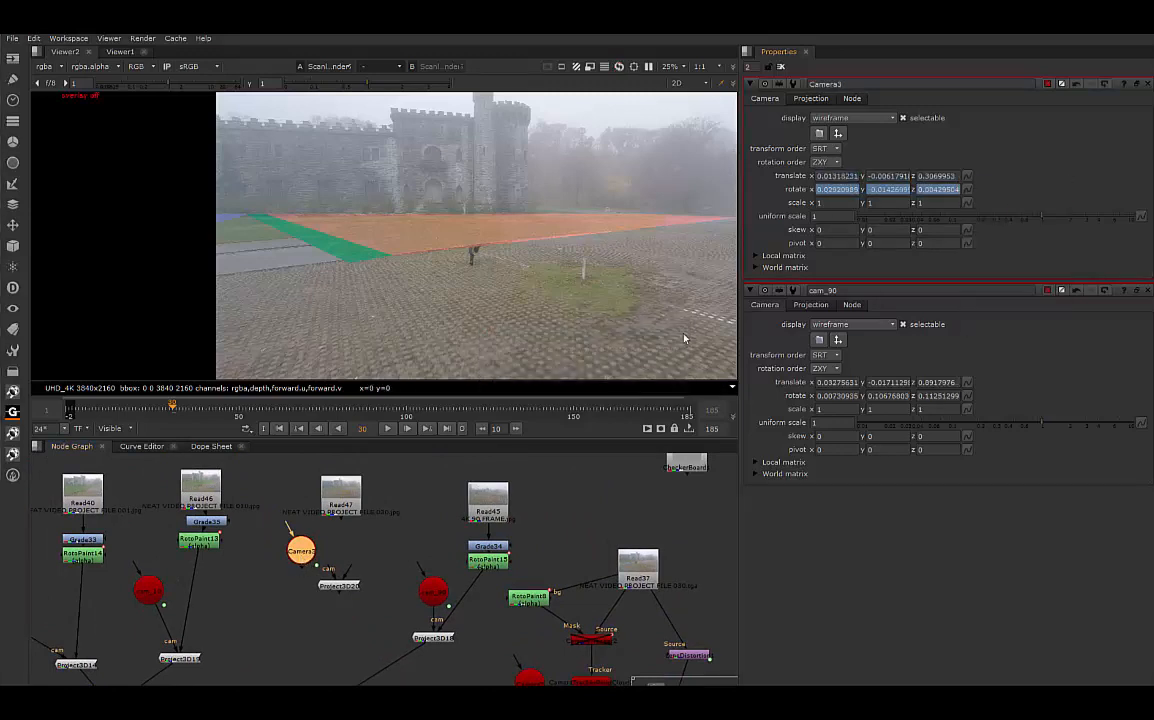
pyautogui.rightClick(966, 188)
pyautogui.click(990, 218)
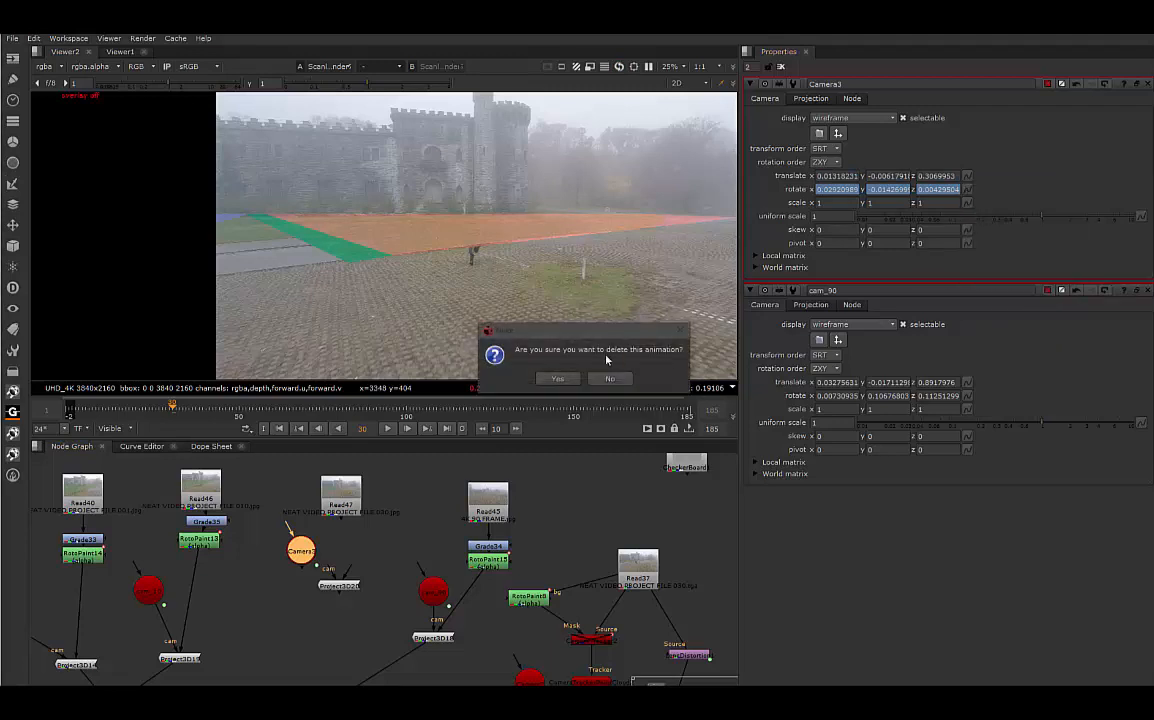
pyautogui.click(556, 379)
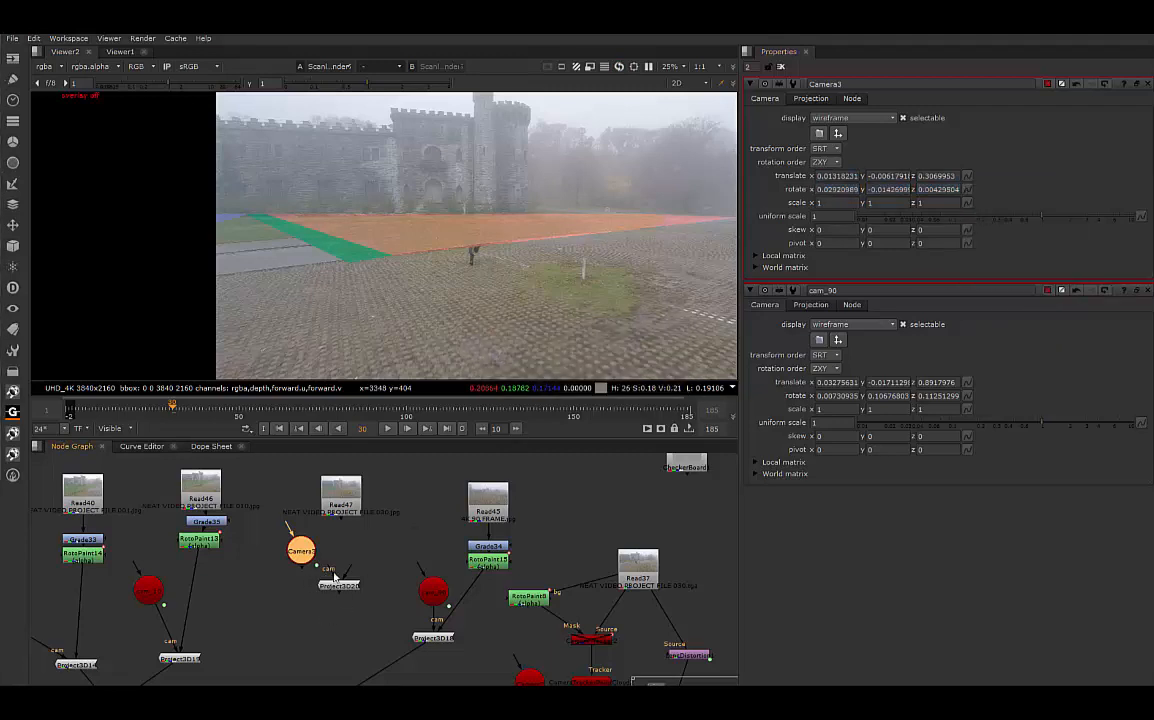
# Step: Connect Project3D20 to Read47 and Camera3, and rewire MergeMat10 to merge Project3D20 with MergeMat11 instead of Project3D18
pyautogui.moveTo(351, 573); pyautogui.dragTo(350, 490)
pyautogui.moveTo(278, 655); pyautogui.dragTo(327, 587, button='middle')
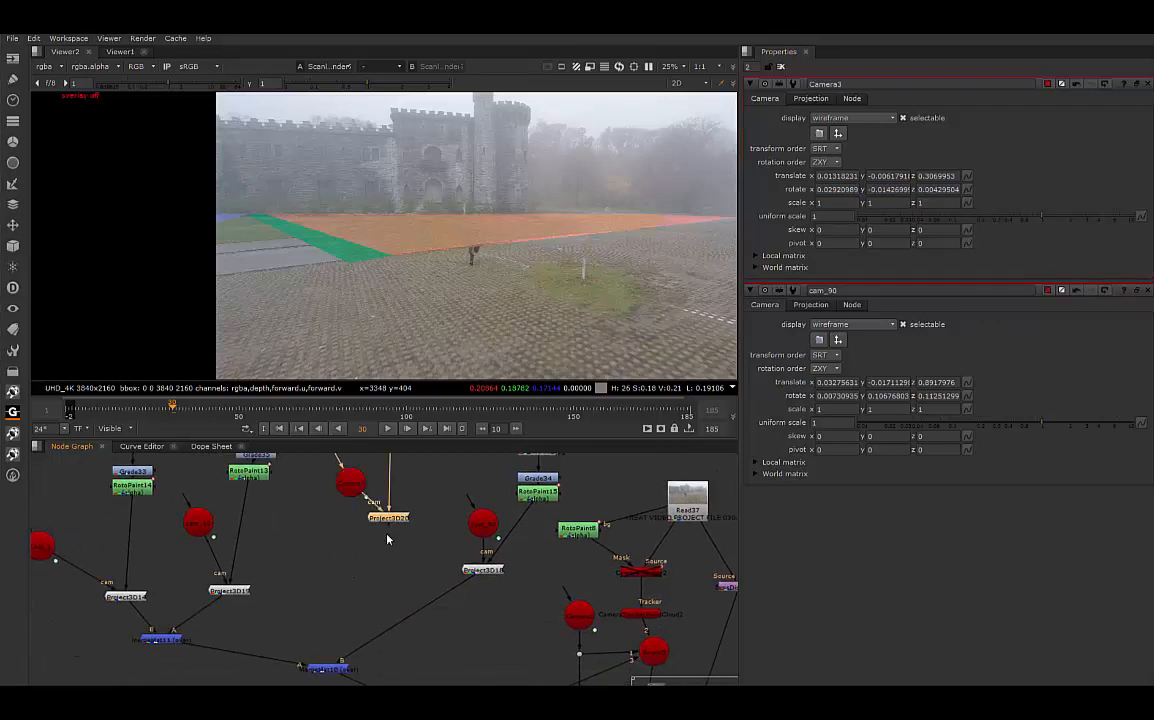
pyautogui.moveTo(386, 521); pyautogui.dragTo(380, 562)
pyautogui.moveTo(308, 672)
pyautogui.mouseDown()
pyautogui.moveTo(373, 665)
pyautogui.moveTo(350, 683)
pyautogui.moveTo(370, 683)
pyautogui.moveTo(330, 642)
pyautogui.moveTo(318, 545)
pyautogui.moveTo(381, 556)
pyautogui.mouseUp()
pyautogui.moveTo(293, 628); pyautogui.dragTo(160, 640)
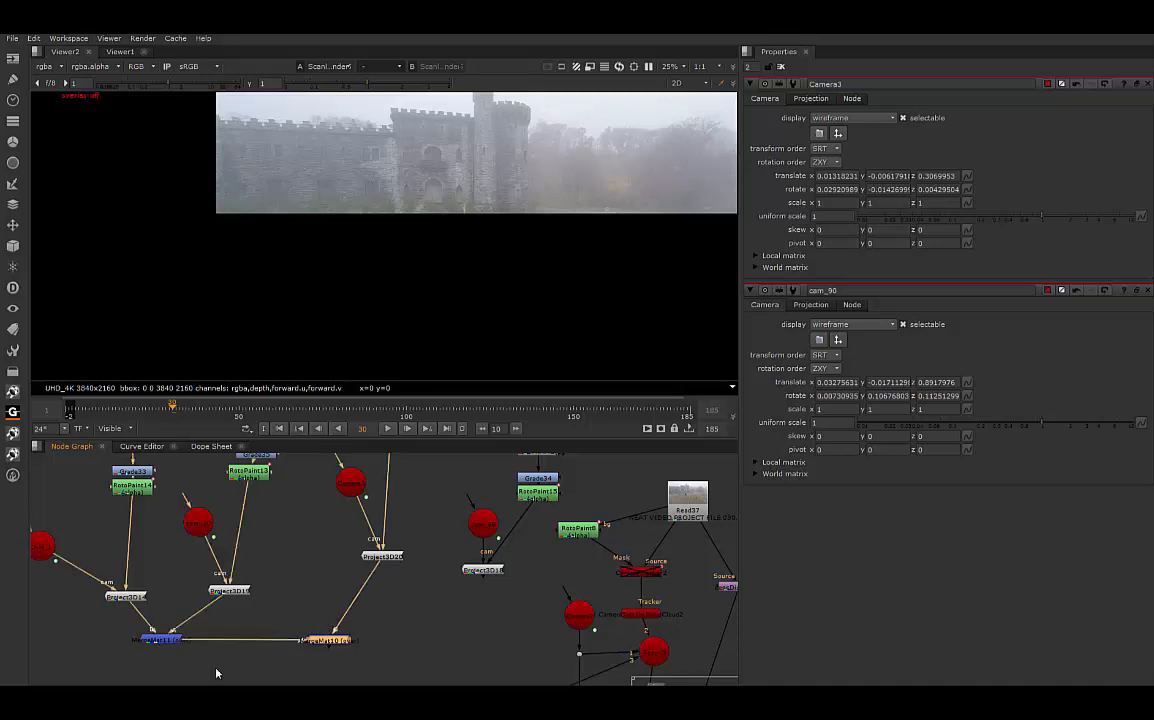
# Step: Move Project3D18 slightly down within the frame 90 branch and connect the ground card's img input to MergeMat10
pyautogui.moveTo(477, 636); pyautogui.dragTo(480, 621, button='middle')
pyautogui.moveTo(489, 560); pyautogui.dragTo(505, 605)
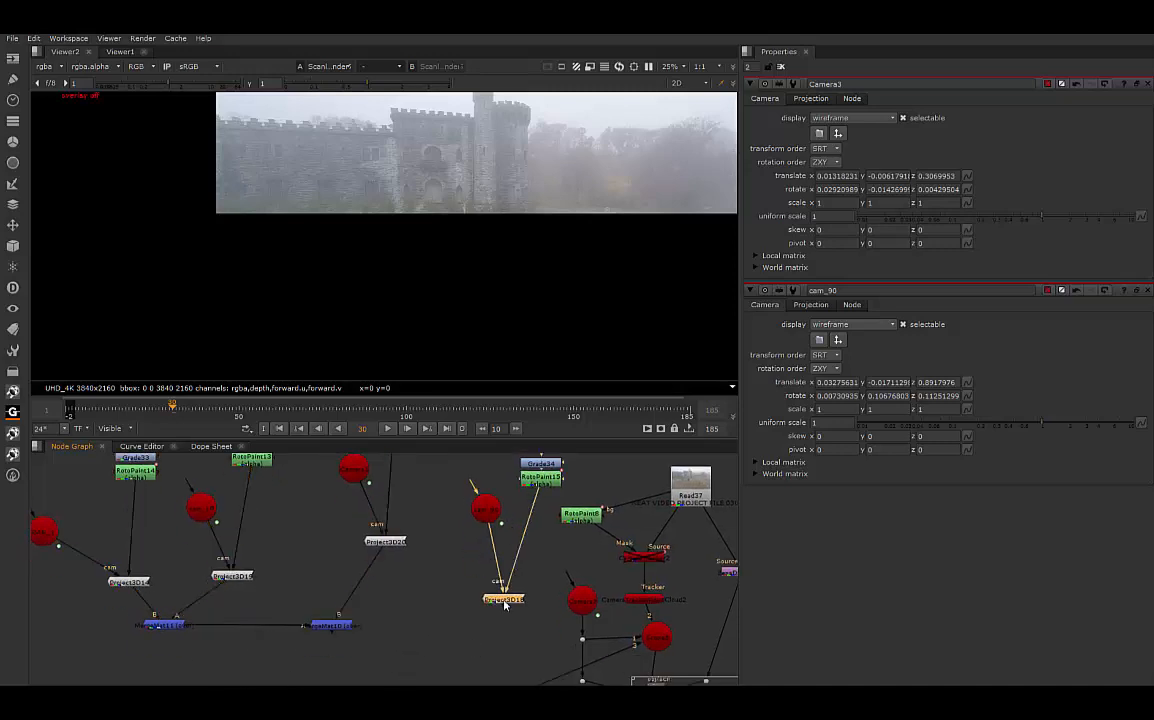
pyautogui.moveTo(479, 658); pyautogui.dragTo(490, 632, button='middle')
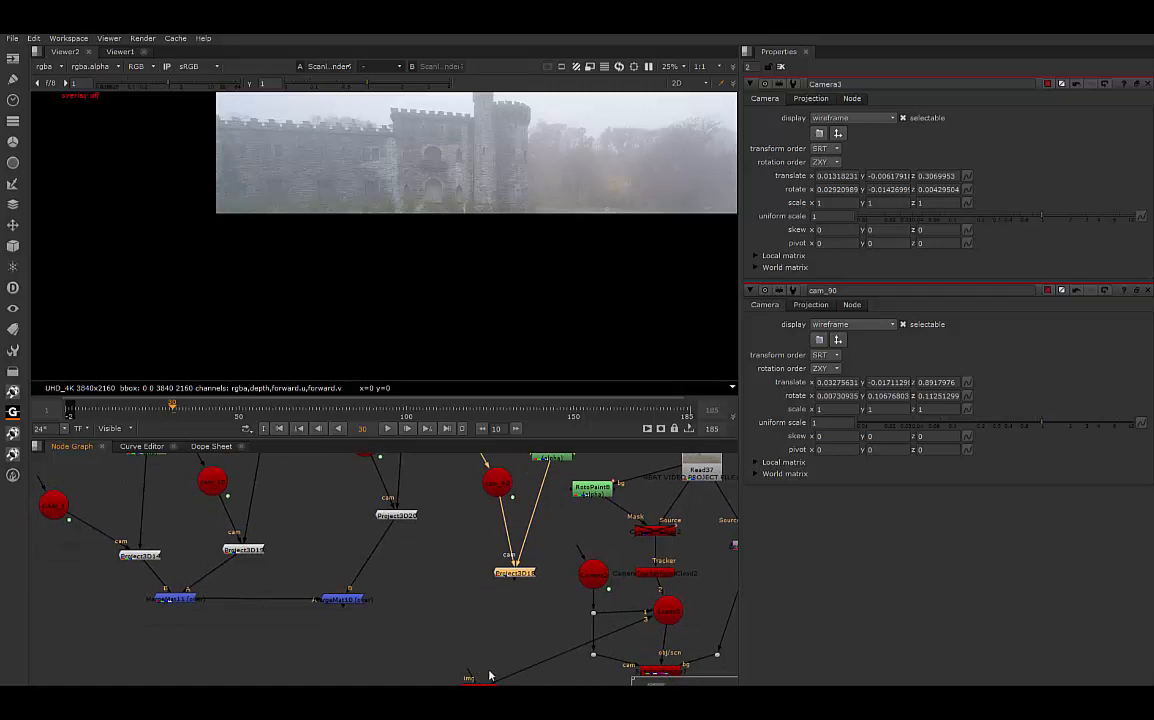
pyautogui.moveTo(516, 456); pyautogui.dragTo(495, 507, button='middle')
pyautogui.moveTo(484, 652); pyautogui.dragTo(505, 589, button='middle')
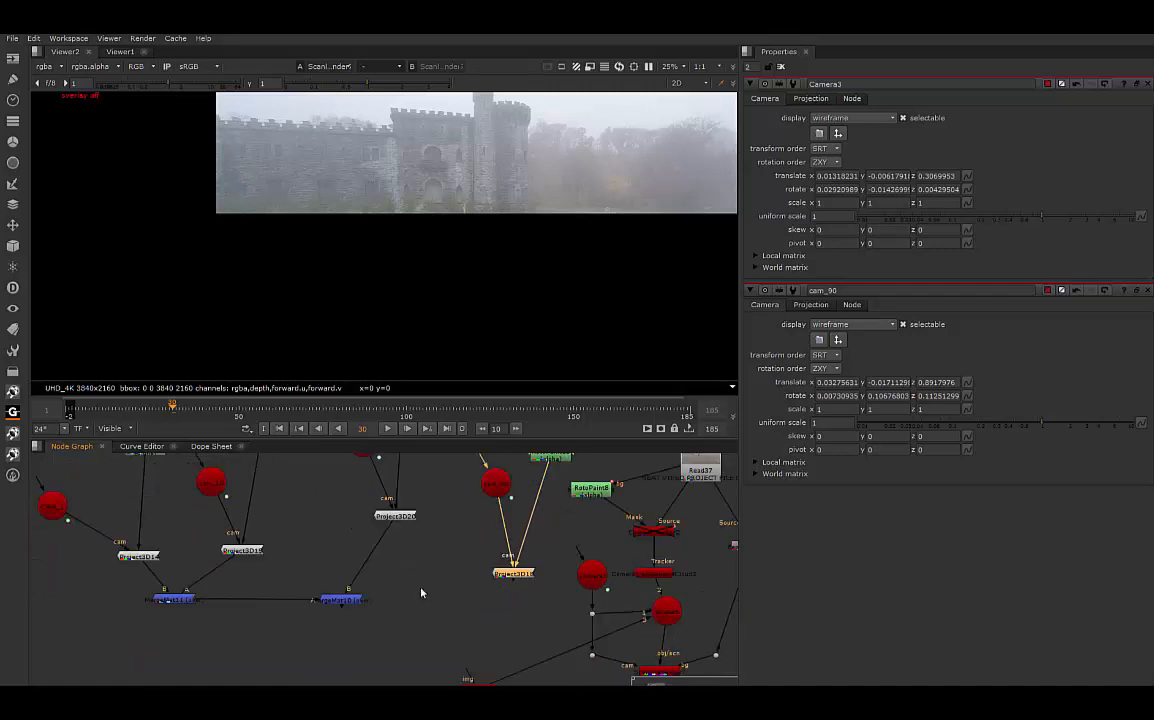
pyautogui.moveTo(466, 676); pyautogui.dragTo(352, 603)
pyautogui.scroll(-1, 490, 580)
pyautogui.moveTo(525, 530); pyautogui.dragTo(502, 622, button='middle')
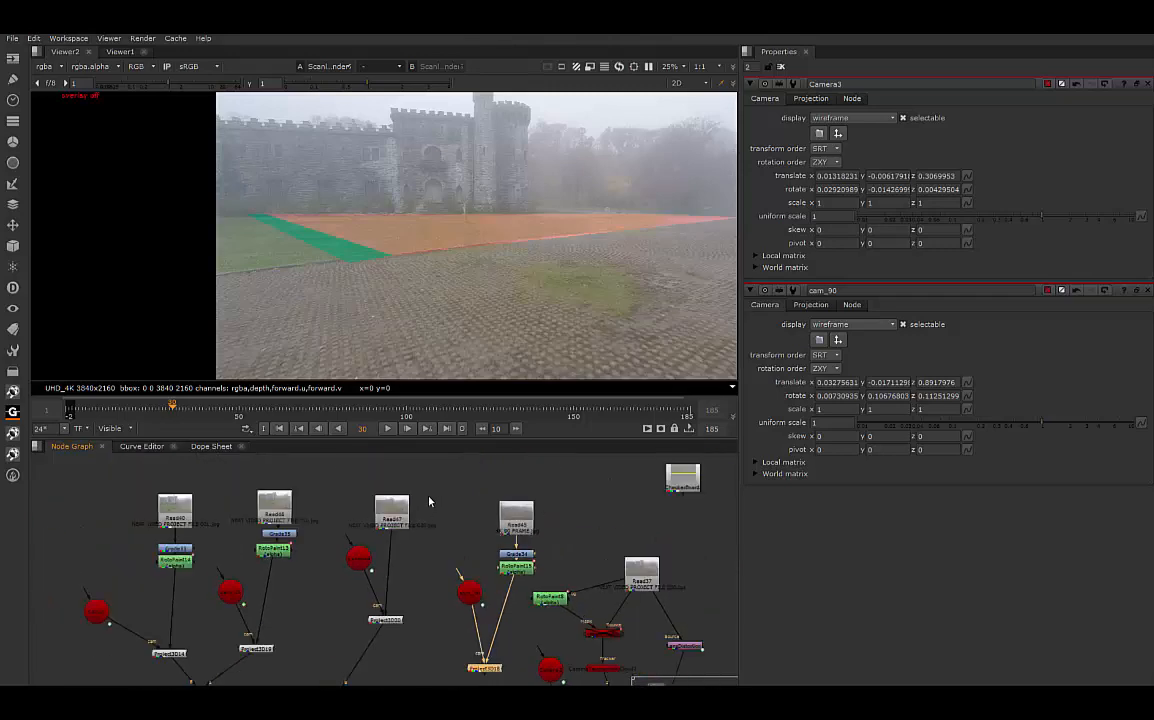
pyautogui.moveTo(429, 501); pyautogui.dragTo(533, 682)
pyautogui.moveTo(405, 584); pyautogui.dragTo(465, 486, button='middle')
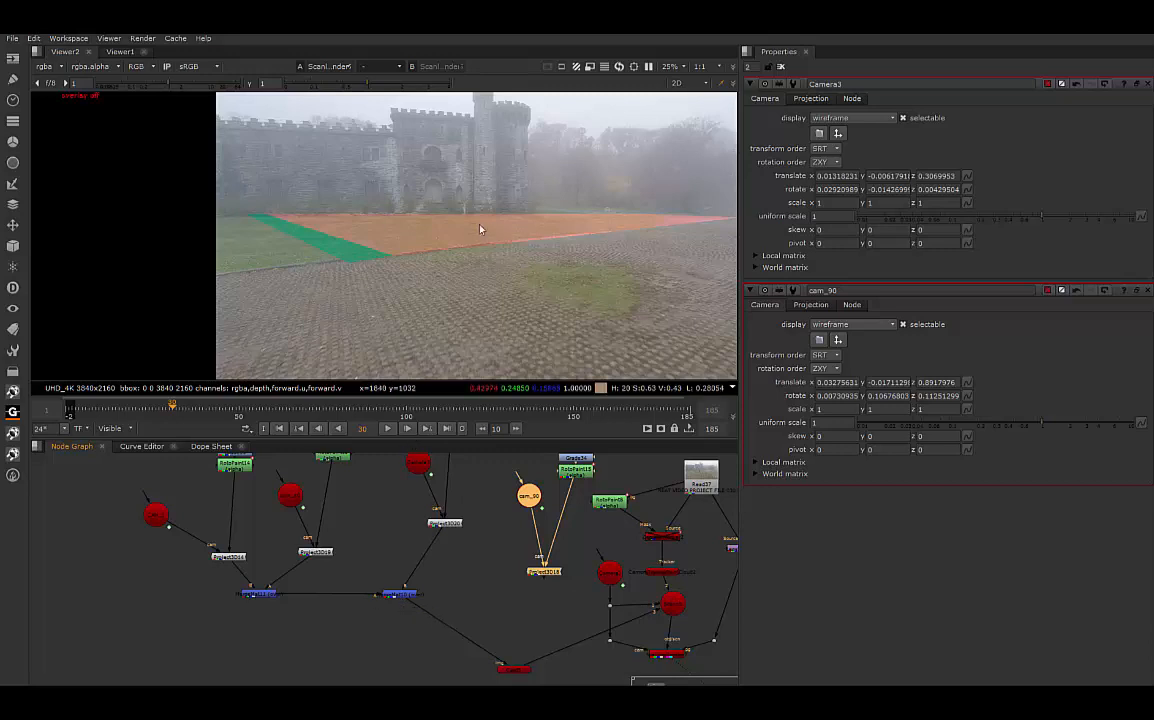
pyautogui.moveTo(441, 592); pyautogui.dragTo(423, 632, button='middle')
pyautogui.moveTo(442, 492); pyautogui.dragTo(434, 561, button='middle')
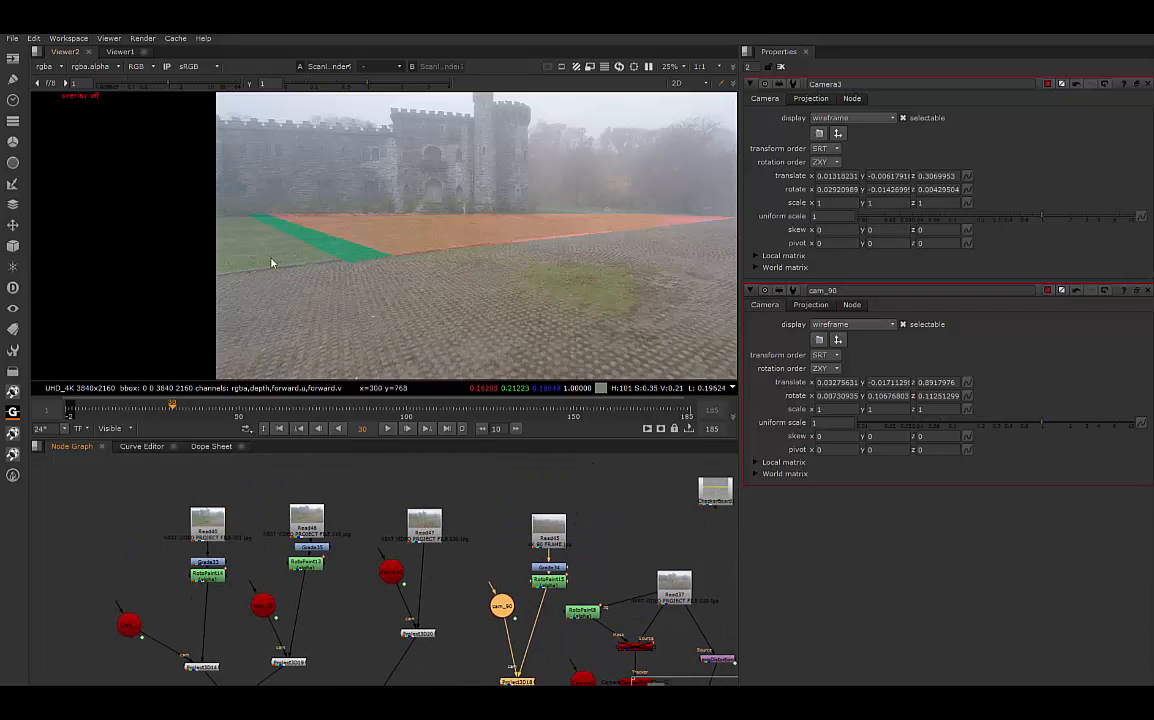
# Step: Add a Grade below Read47 and tint its projection red by setting the red gain to 2.92
pyautogui.click(424, 523)
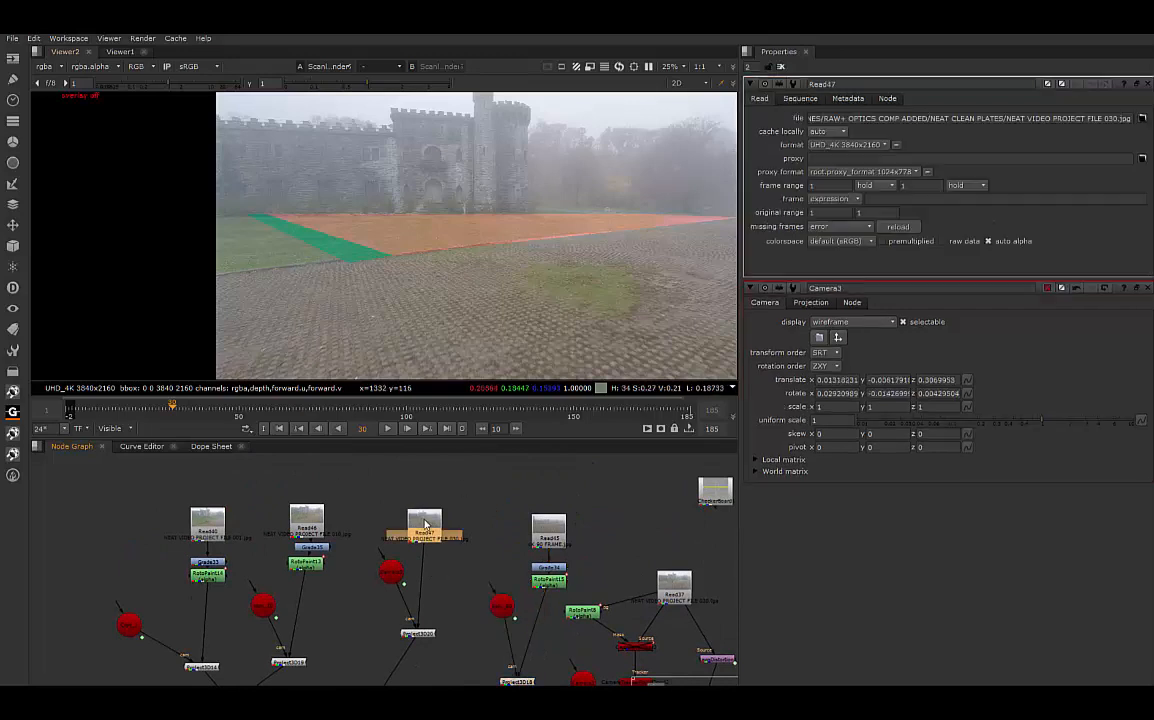
pyautogui.press('g')
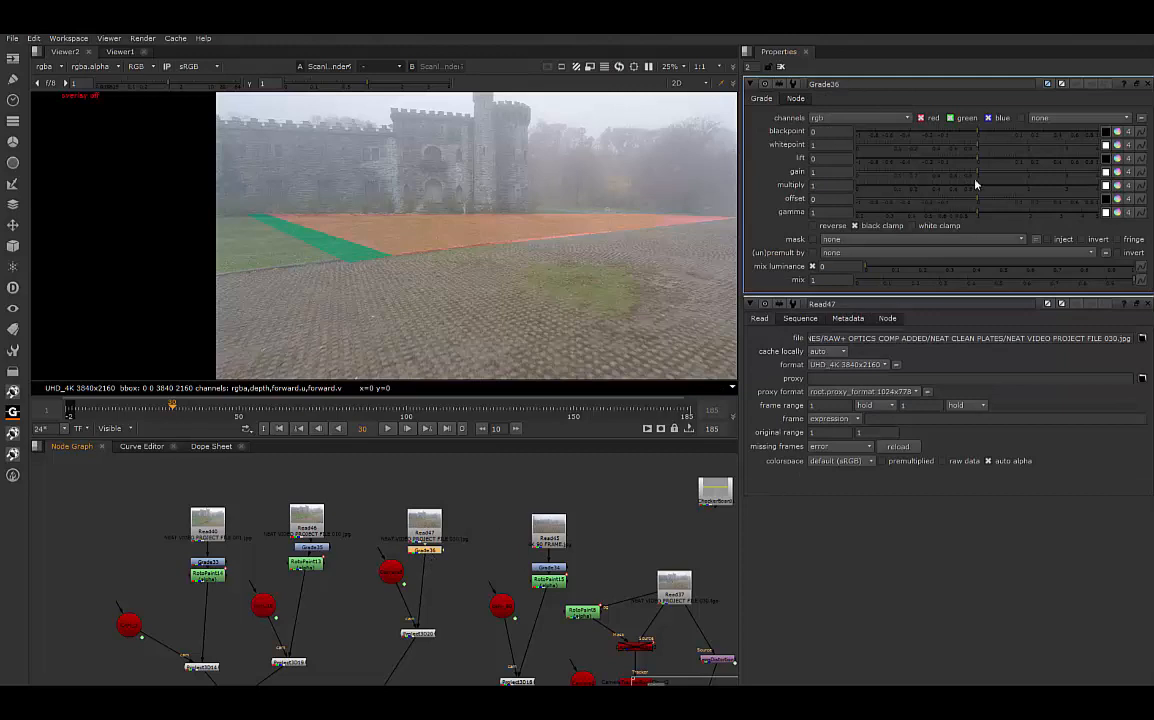
pyautogui.click(1116, 173)
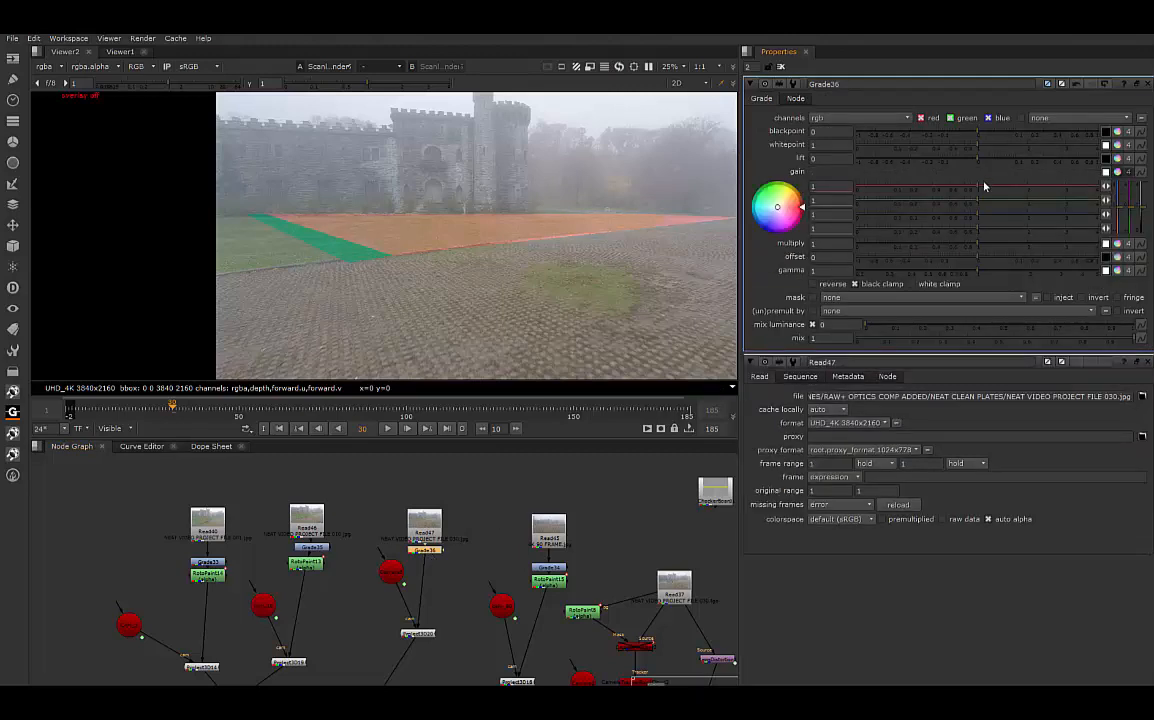
pyautogui.click(984, 187)
pyautogui.click(1061, 192)
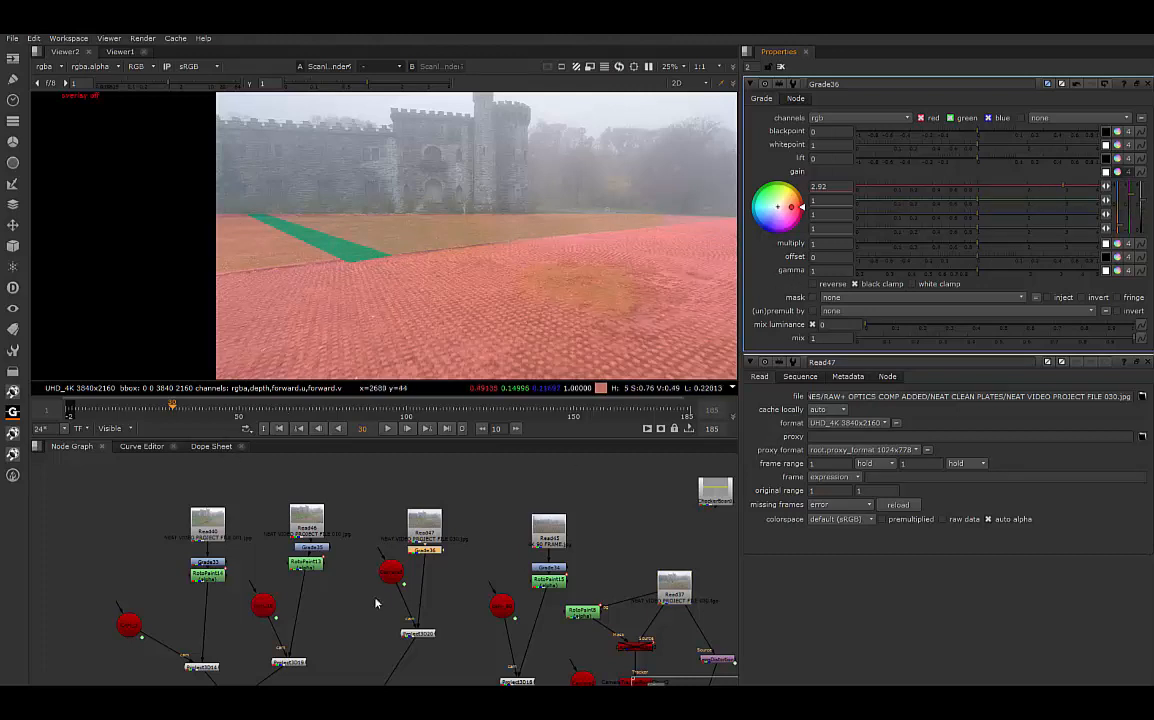
# Step: Add a RotoPaint below Grade36 in the frame 30 branch, with output set to alpha and premultiply set to rgba
pyautogui.click(436, 551)
pyautogui.press('p')
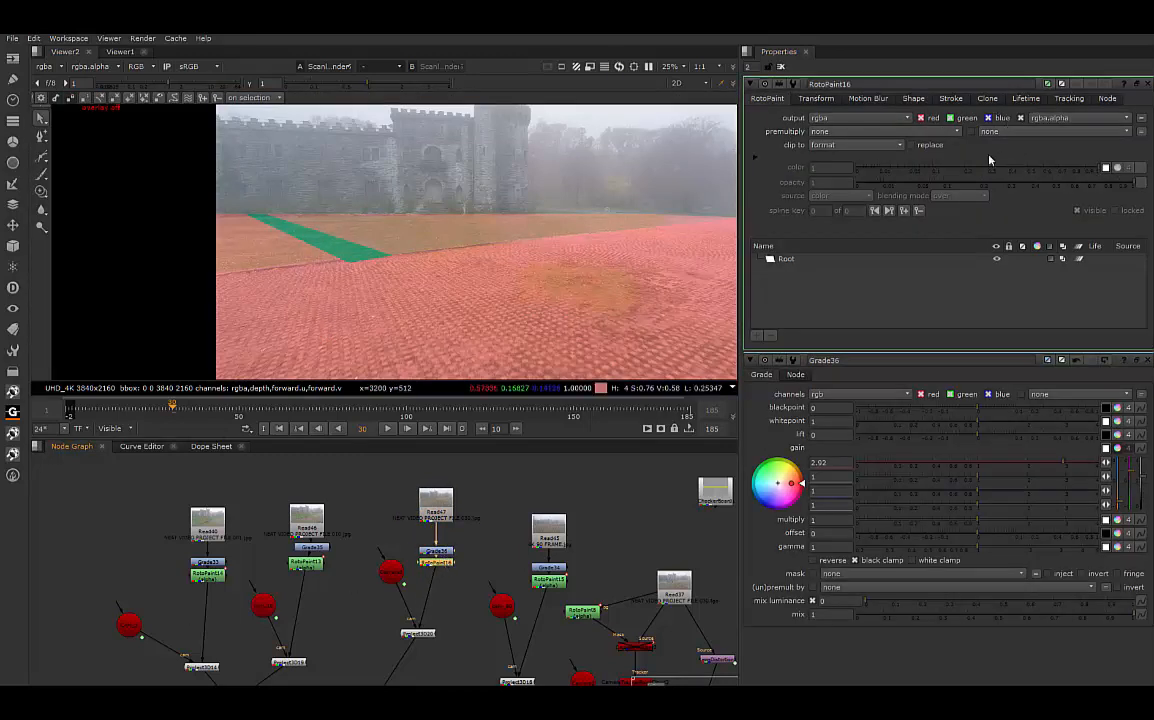
pyautogui.click(845, 119)
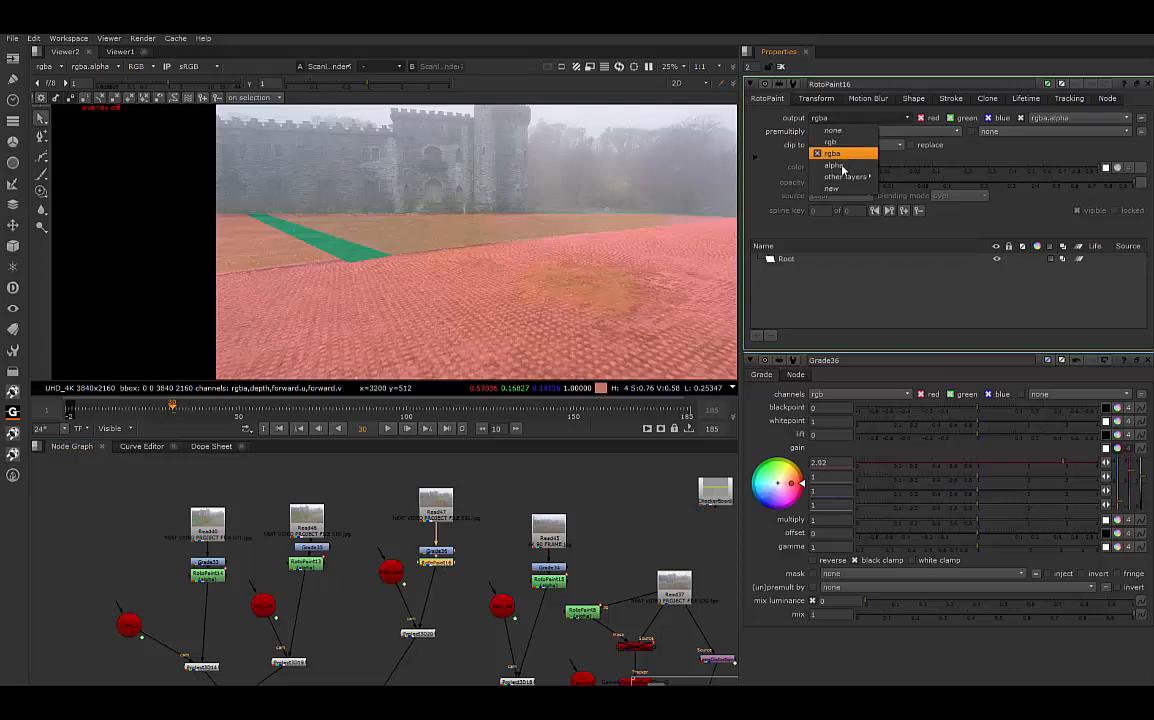
pyautogui.click(843, 170)
pyautogui.click(843, 131)
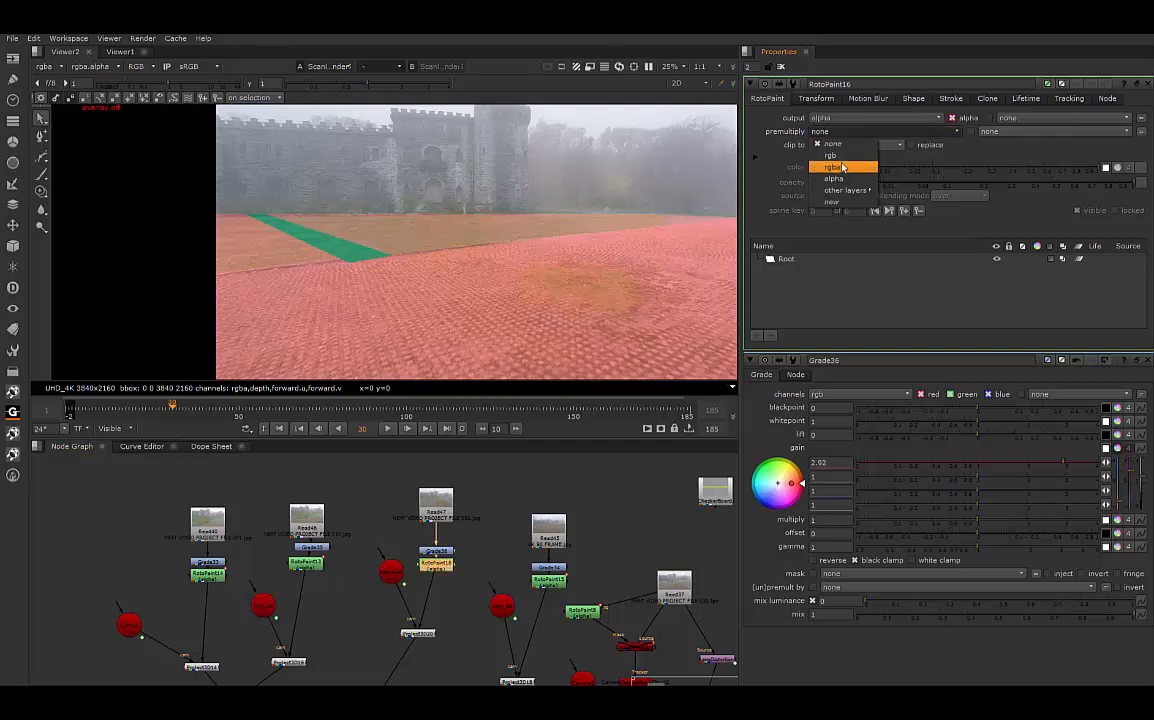
pyautogui.click(843, 167)
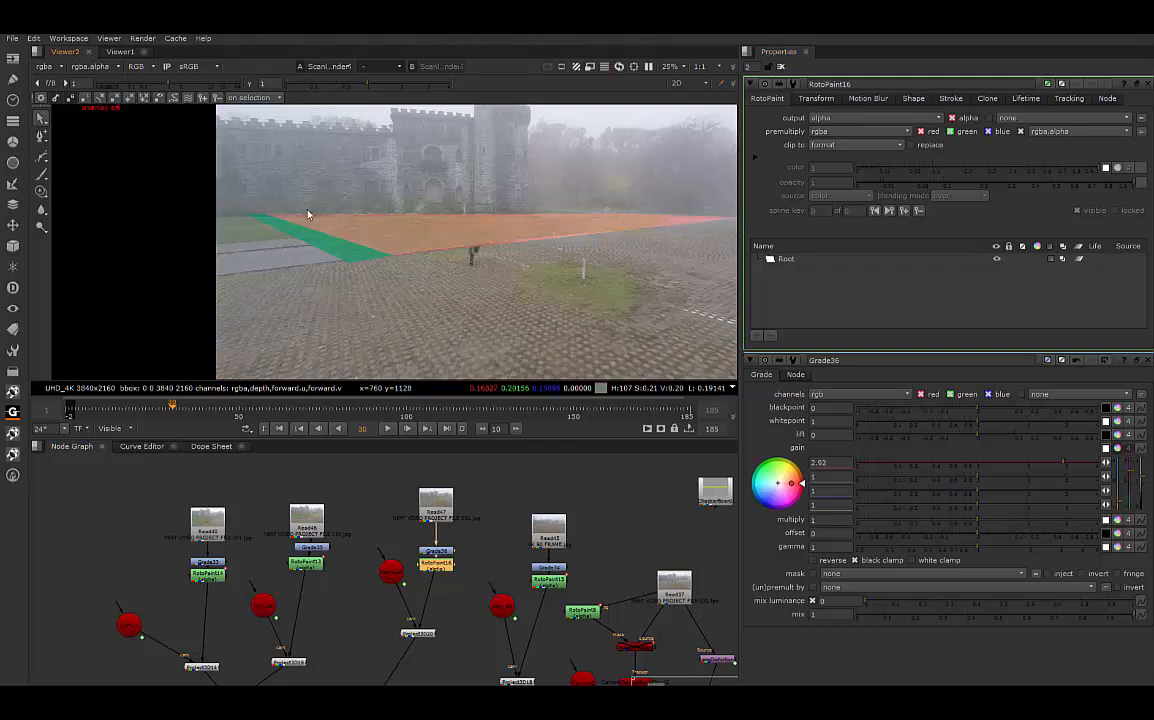
# Step: Draw a closed four-point Bezier in RotoPaint16 around most of the frame 30 plate
pyautogui.click(43, 159)
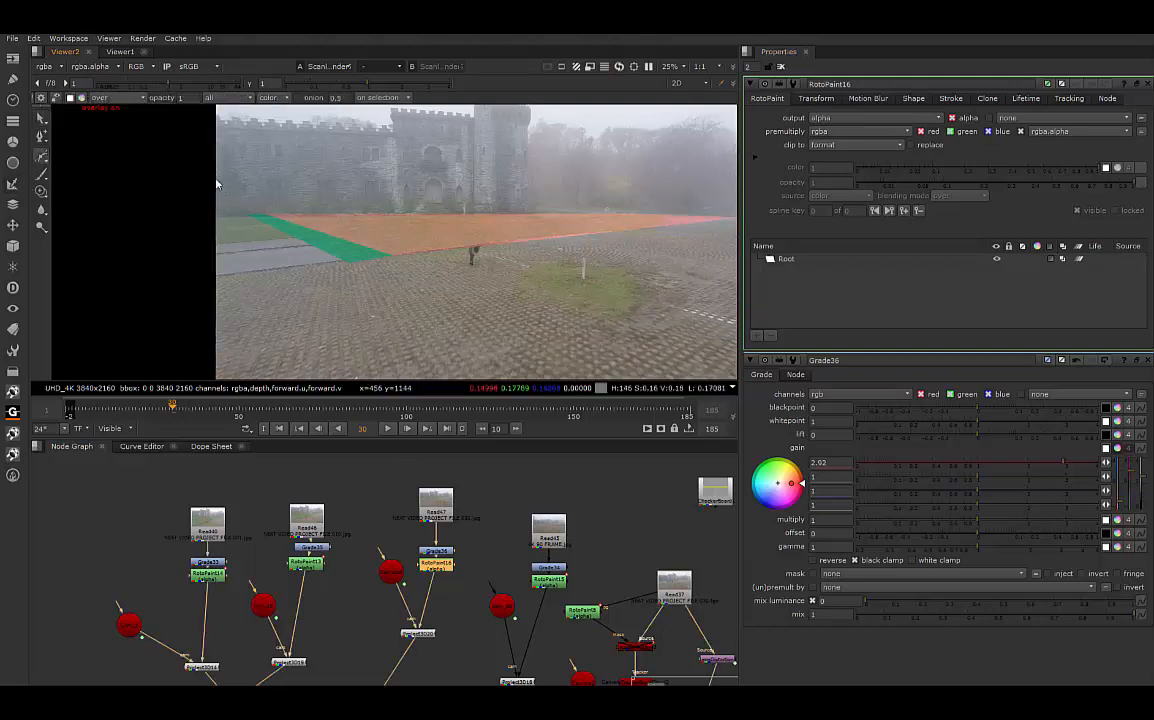
pyautogui.scroll(-5, 219, 191)
pyautogui.click(223, 123)
pyautogui.click(225, 251)
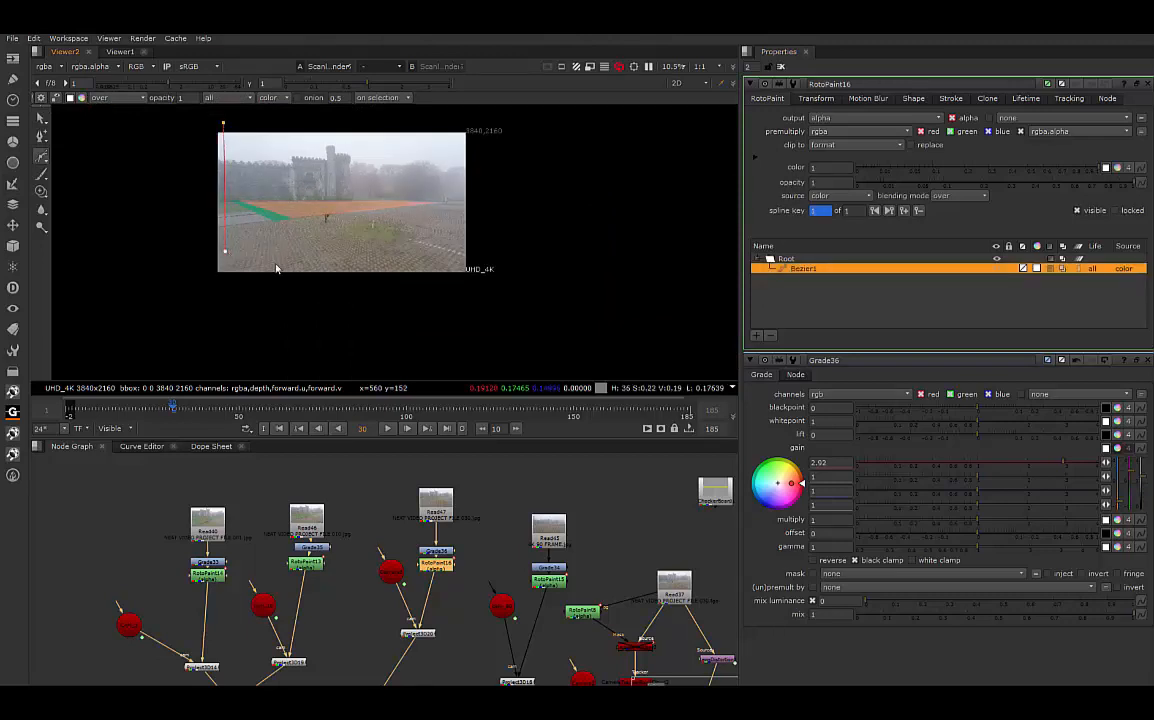
pyautogui.click(426, 258)
pyautogui.moveTo(458, 121); pyautogui.dragTo(467, 145)
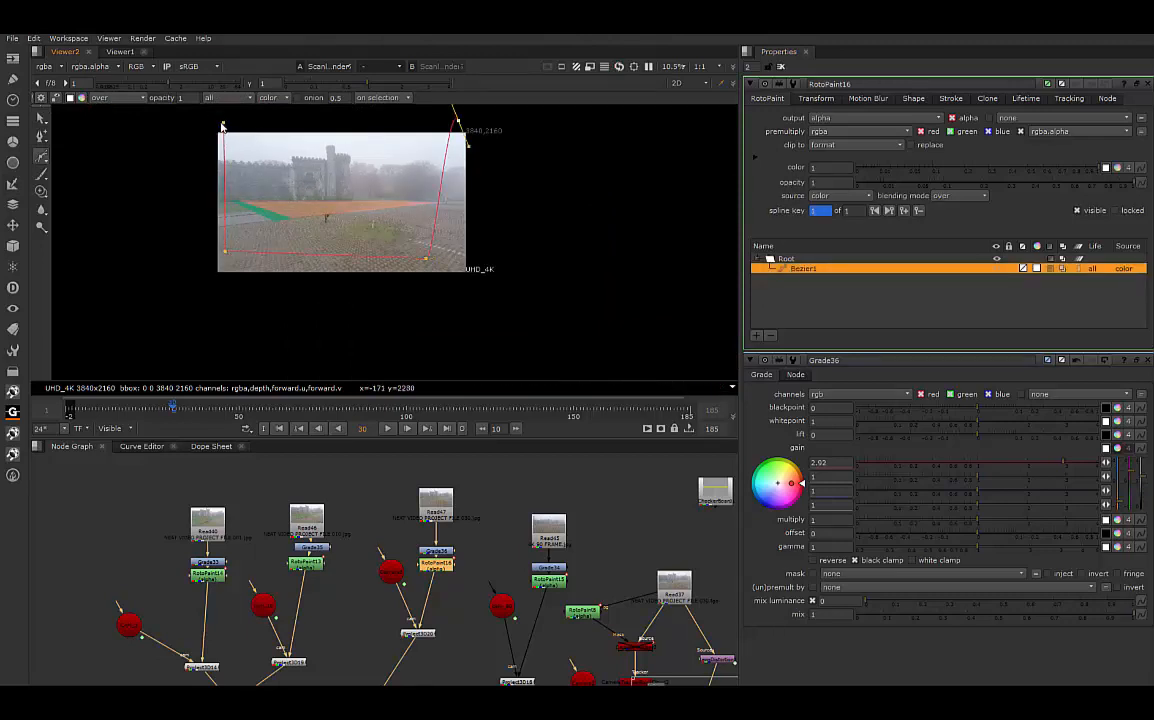
pyautogui.moveTo(399, 245); pyautogui.dragTo(448, 305, button='middle')
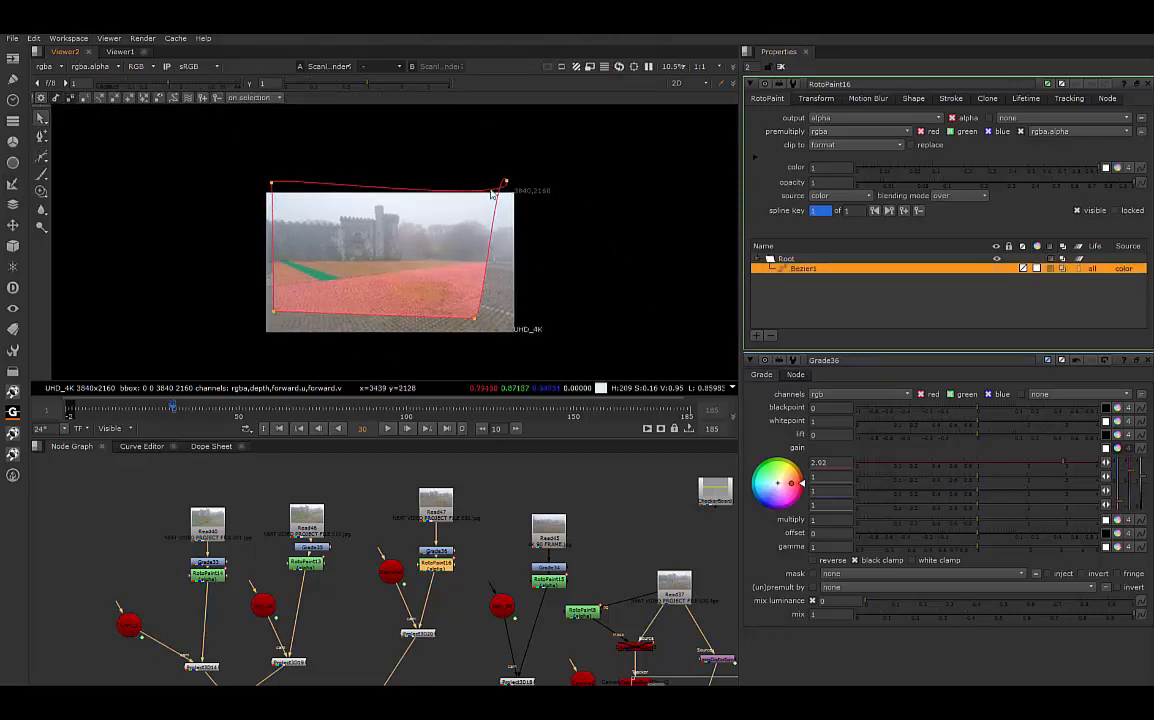
# Step: Reshape the RotoPaint16 Bezier so it only covers the far-left grass area and ends at the green projection strip
pyautogui.moveTo(507, 185); pyautogui.dragTo(482, 174)
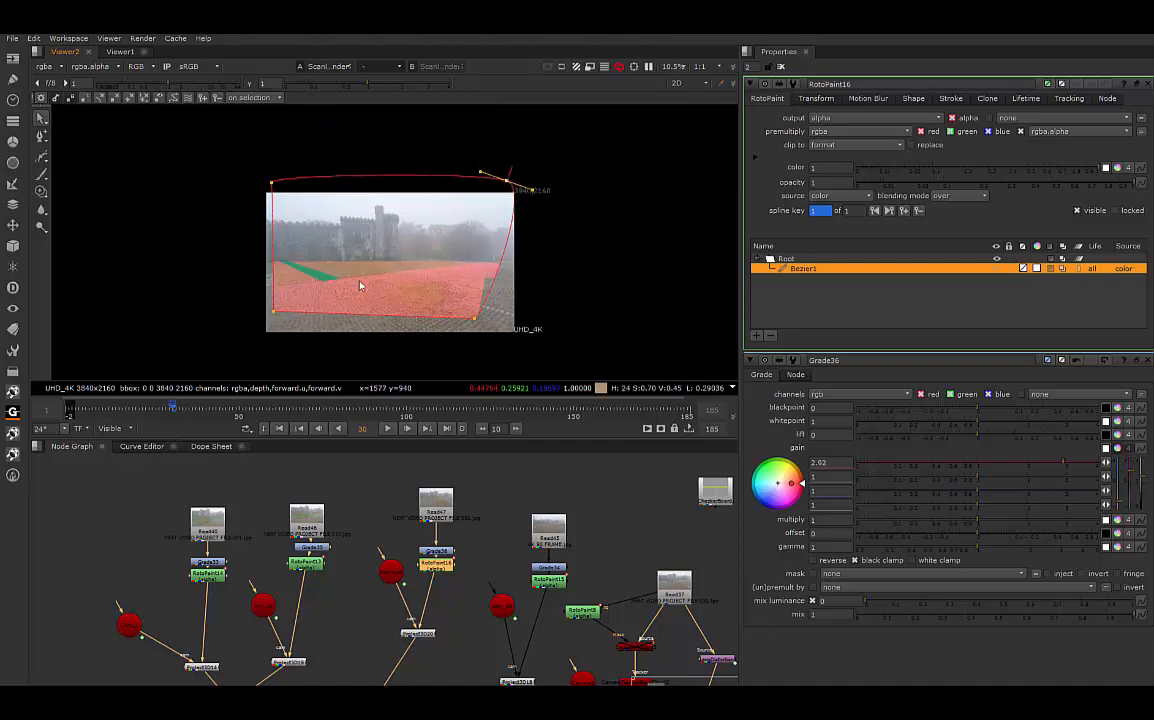
pyautogui.moveTo(274, 311); pyautogui.dragTo(207, 291)
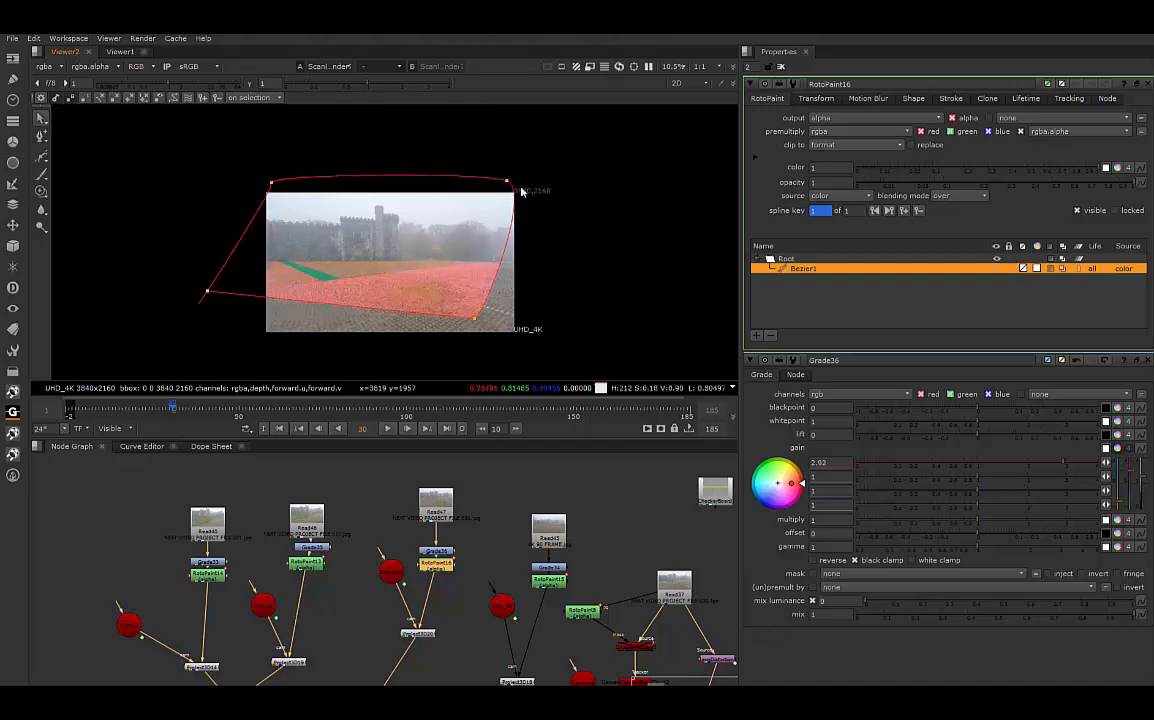
pyautogui.moveTo(507, 177); pyautogui.dragTo(446, 127)
pyautogui.moveTo(476, 318); pyautogui.dragTo(322, 289)
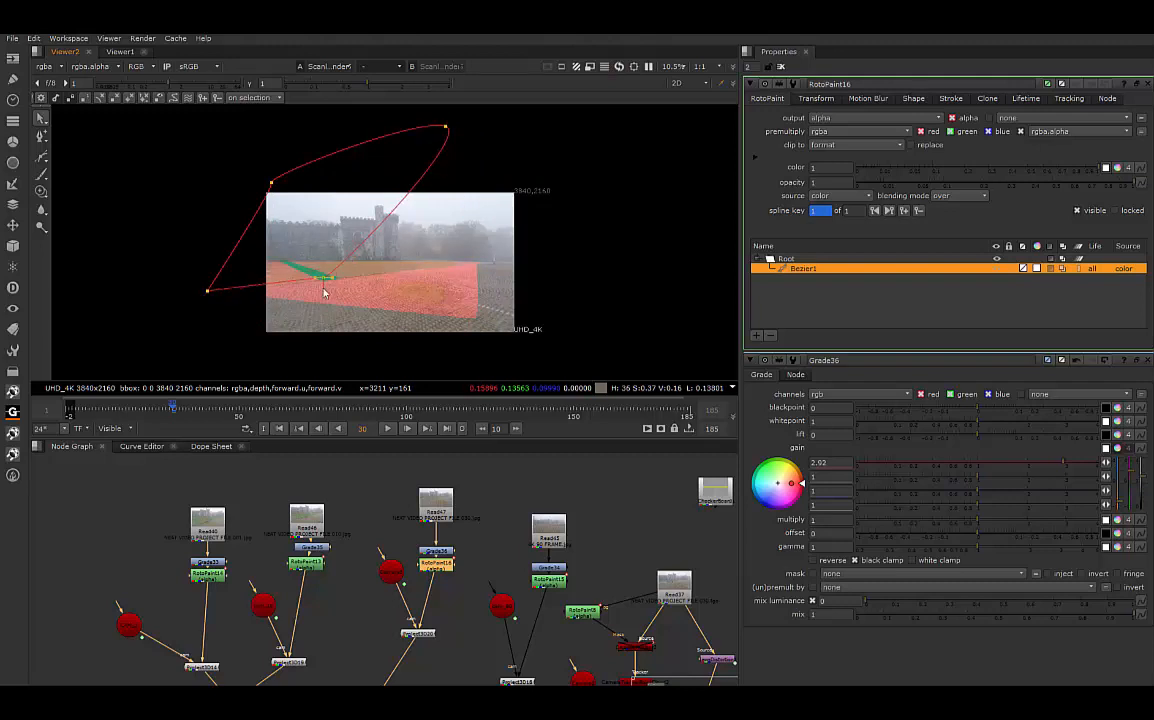
pyautogui.moveTo(446, 127); pyautogui.dragTo(151, 180)
pyautogui.moveTo(324, 290)
pyautogui.mouseDown()
pyautogui.moveTo(290, 299)
pyautogui.moveTo(322, 285)
pyautogui.mouseUp()
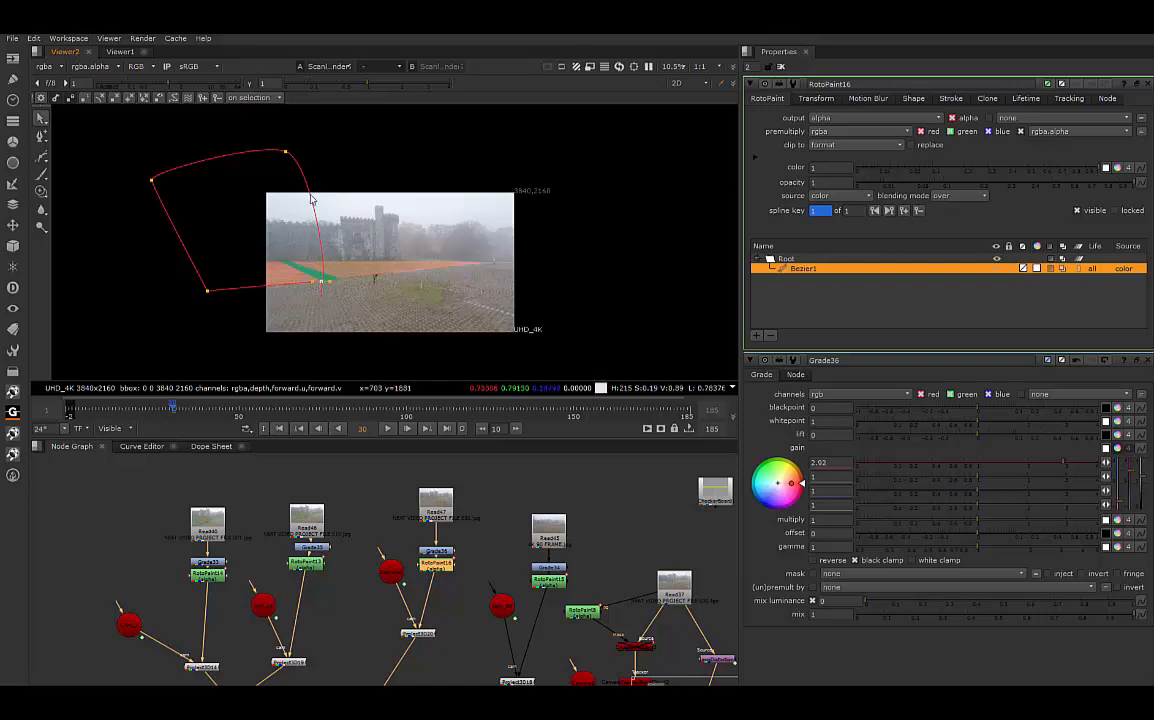
pyautogui.scroll(3, 240, 255)
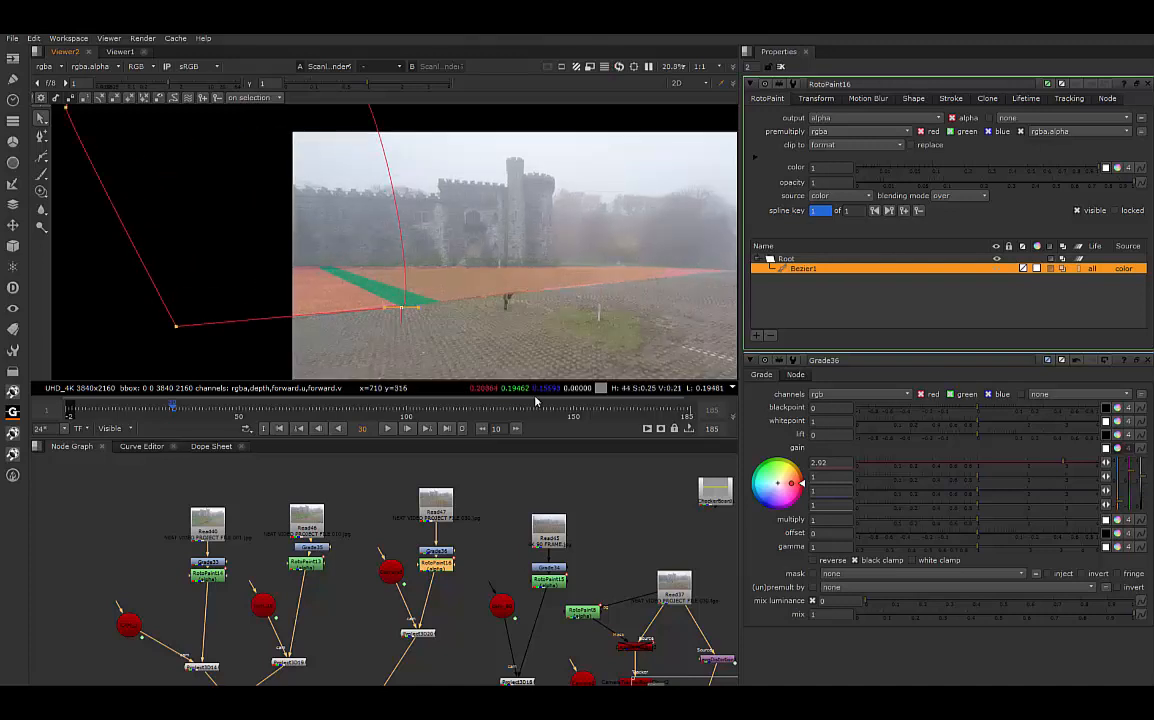
# Step: Set Grade36's green gain to 2.78 for a yellow tint and lower the Bezier's lower-left point slightly
pyautogui.doubleClick(436, 551)
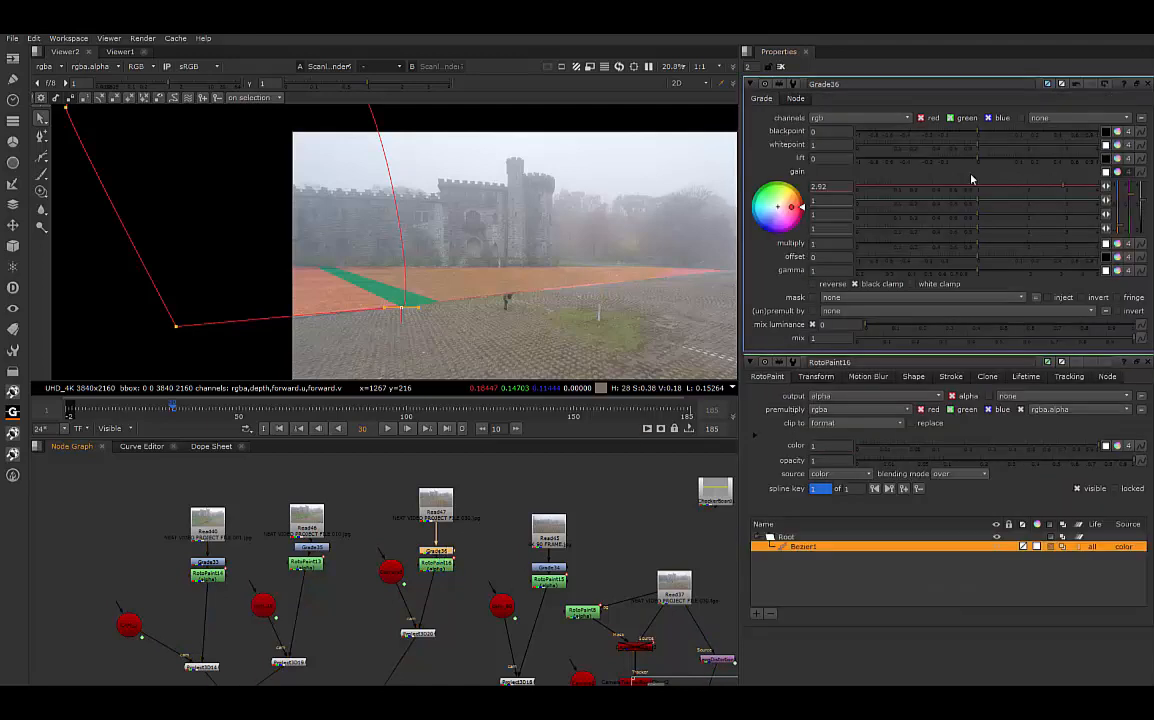
pyautogui.moveTo(981, 203); pyautogui.dragTo(1058, 208)
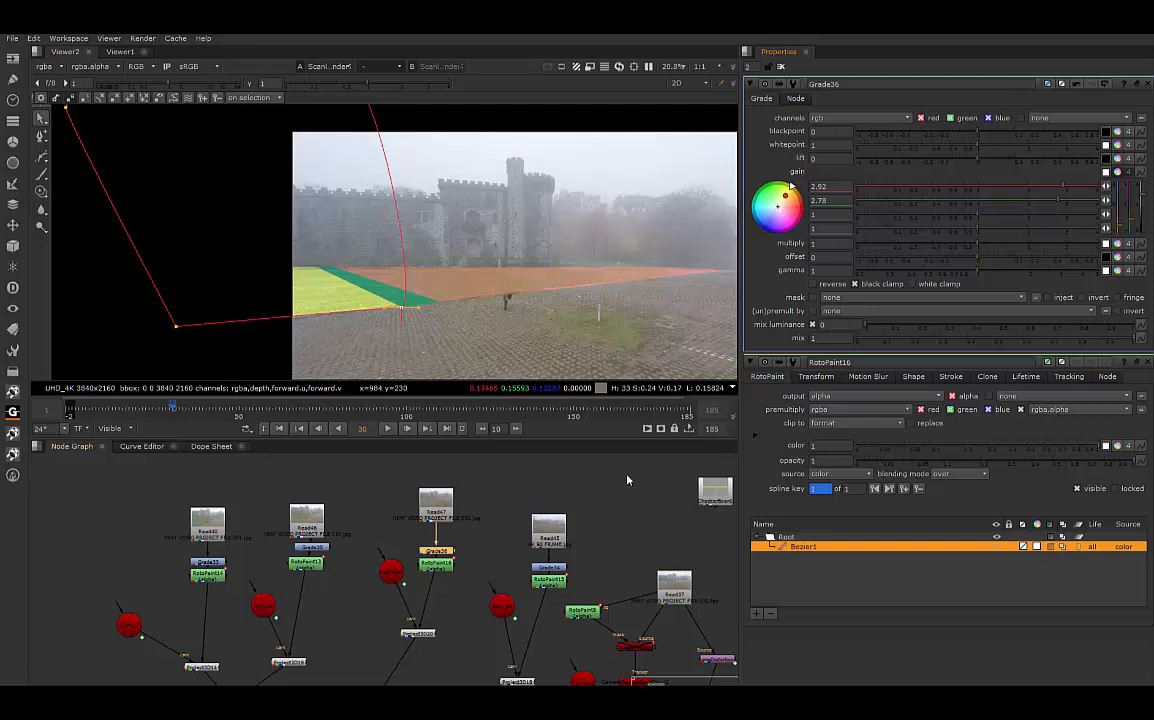
pyautogui.moveTo(177, 327); pyautogui.dragTo(180, 340)
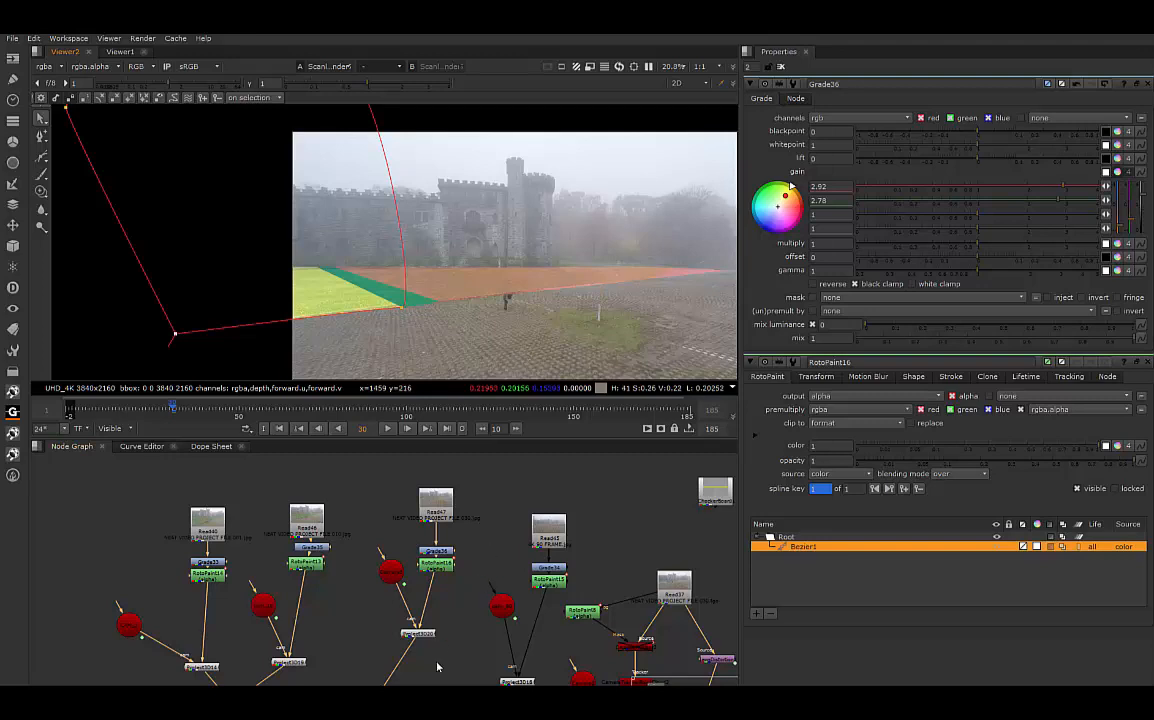
# Step: Hide the viewer overlay and play the shot from frame 2 to frame 39 to check the tinted projections' coverage
pyautogui.moveTo(437, 667); pyautogui.dragTo(426, 647, button='middle')
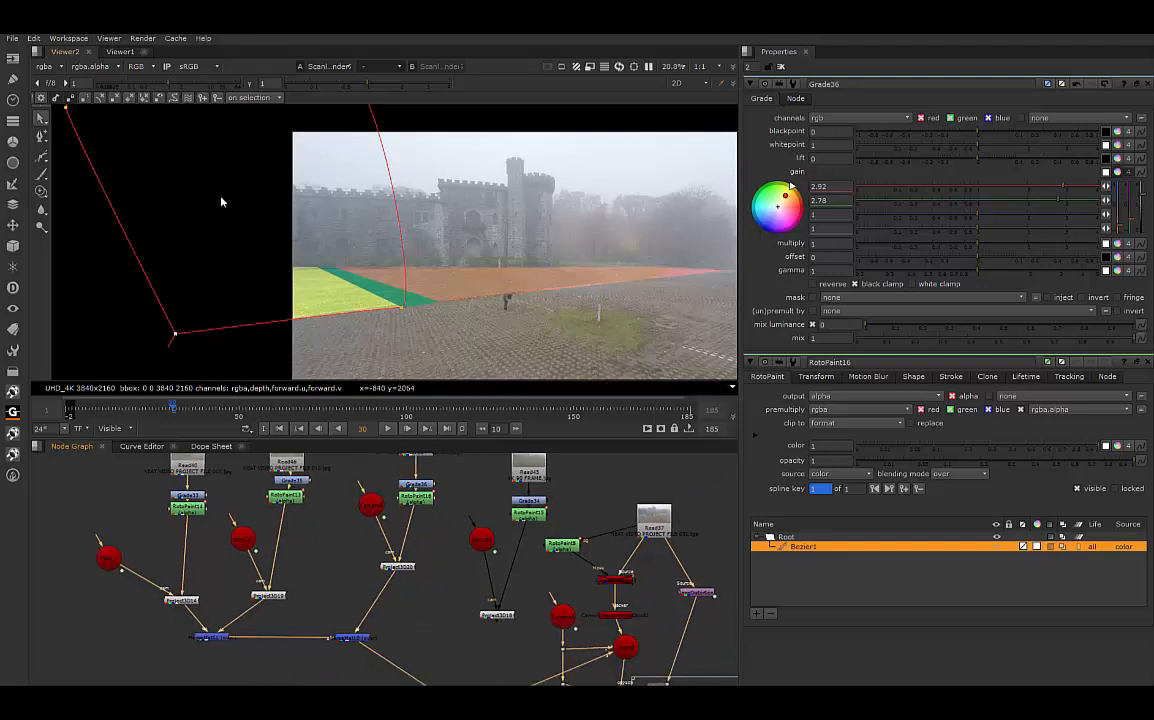
pyautogui.press('o')
pyautogui.scroll(1, 437, 268)
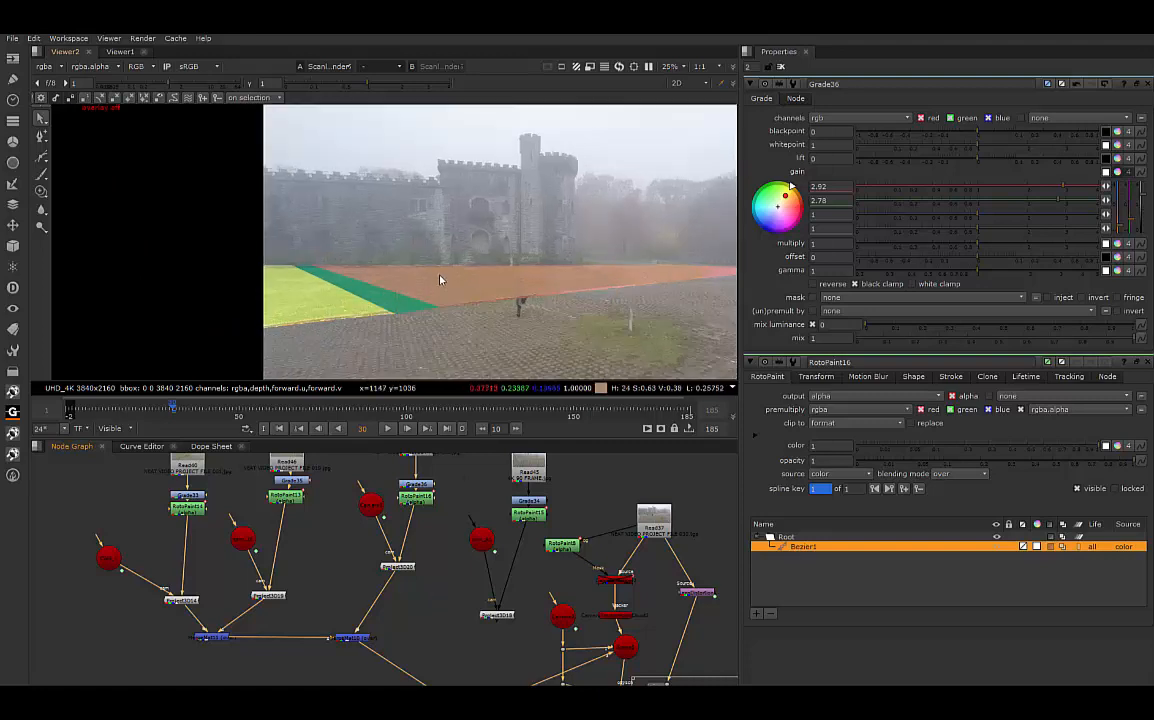
pyautogui.click(80, 413)
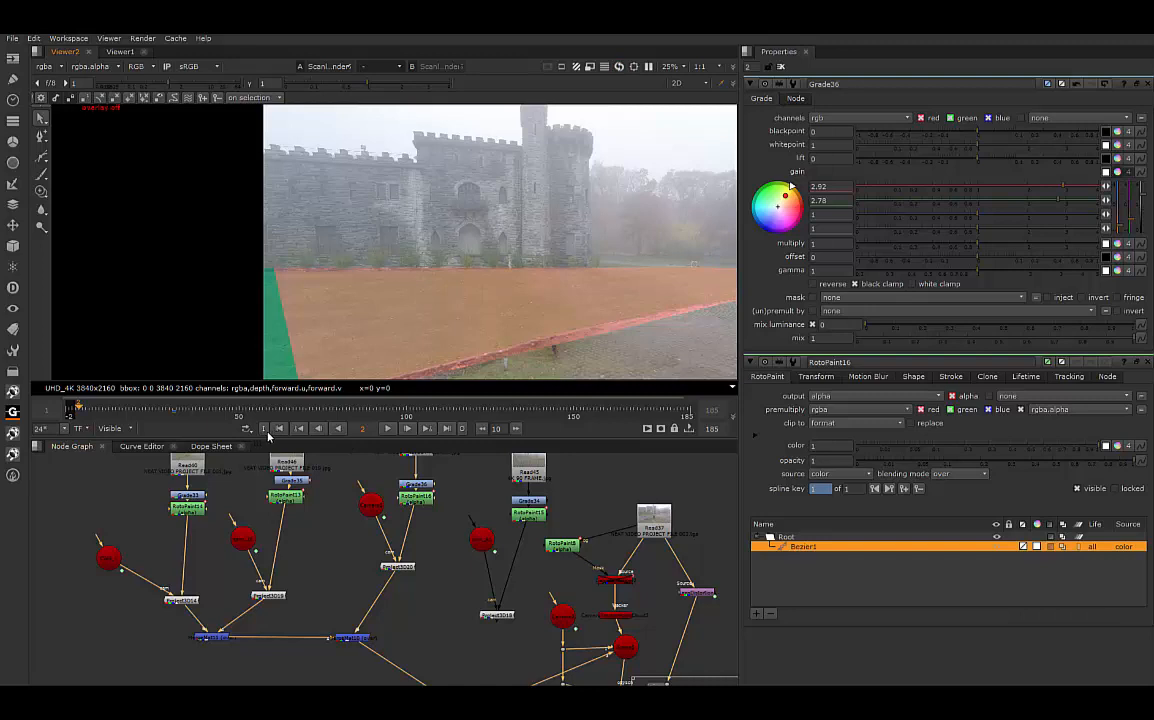
pyautogui.click(388, 428)
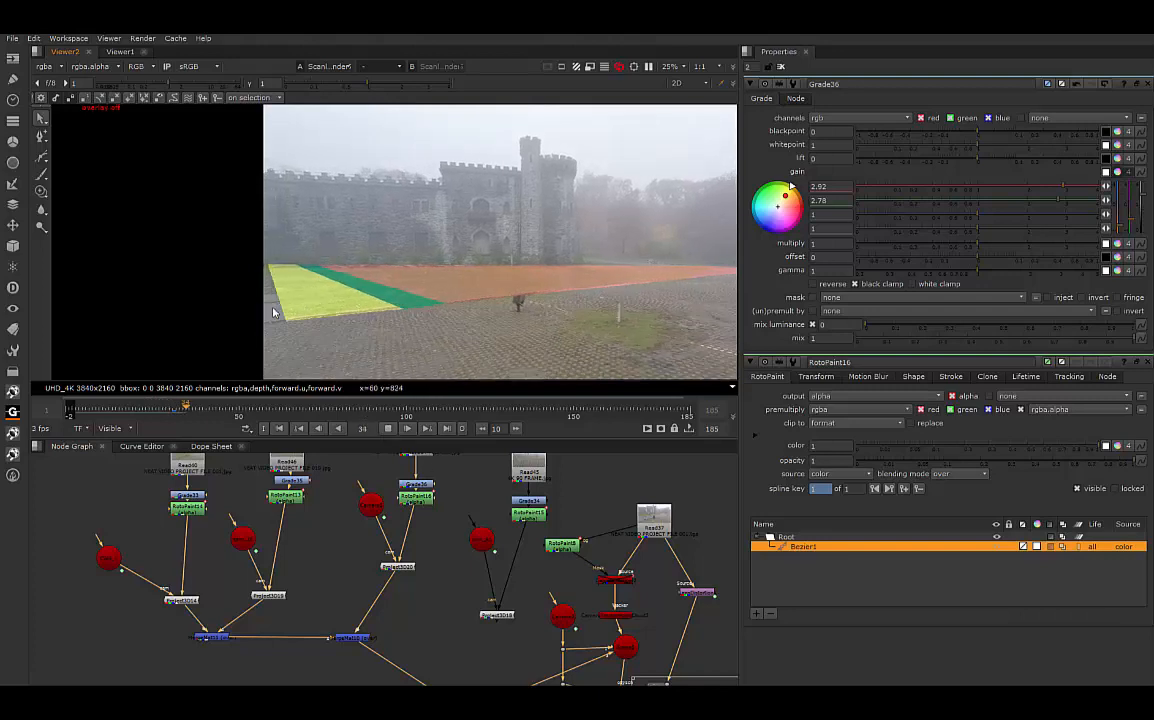
pyautogui.click(389, 429)
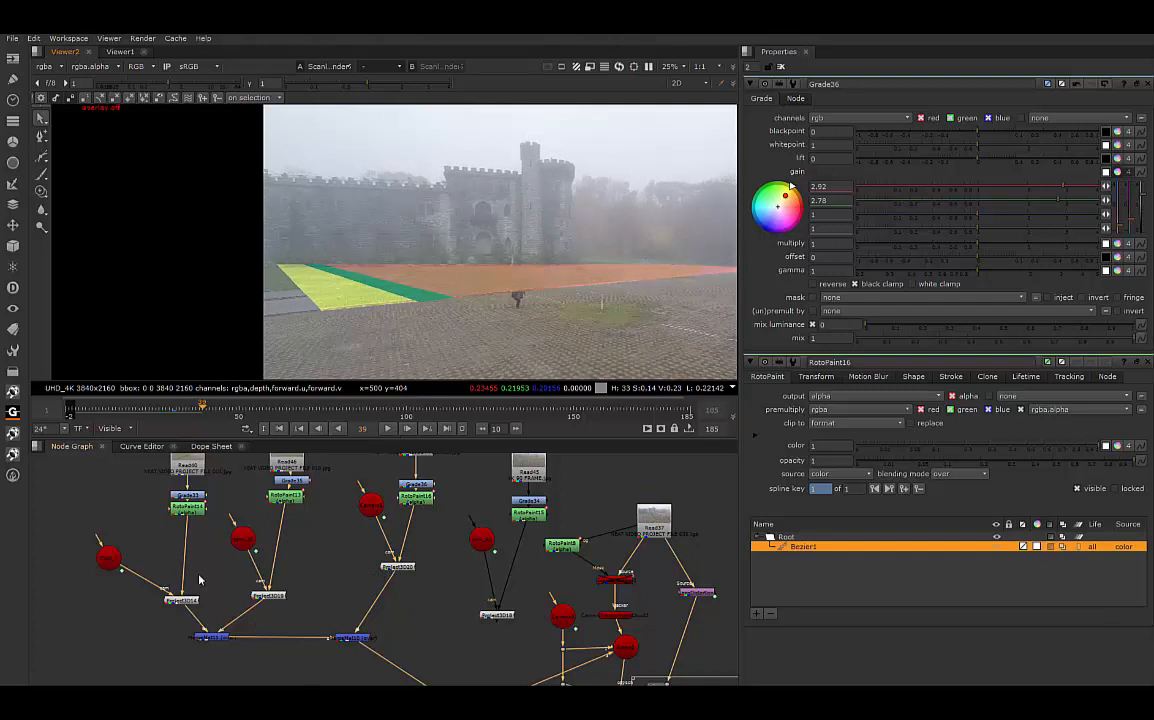
# Step: Disable the tint grades Grade33, Grade35 and Grade36 in the frame 1, 10 and 30 branches
pyautogui.click(192, 499)
pyautogui.press('d')
pyautogui.click(293, 484)
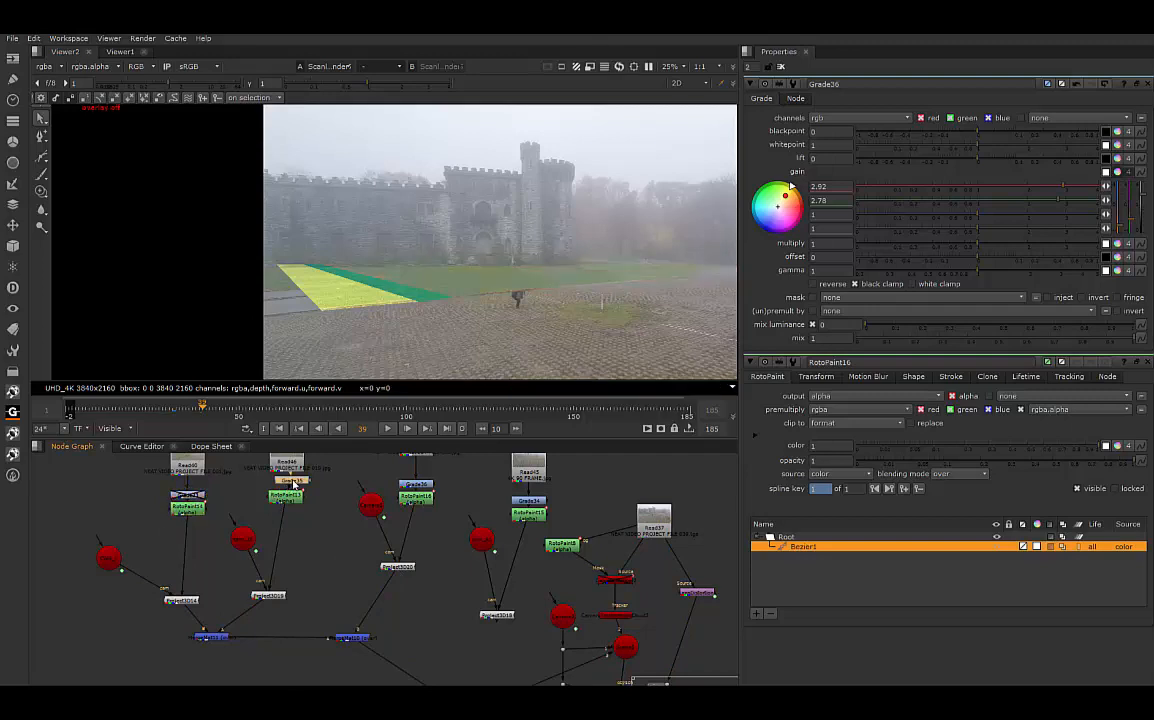
pyautogui.press('d')
pyautogui.click(416, 485)
pyautogui.press('d')
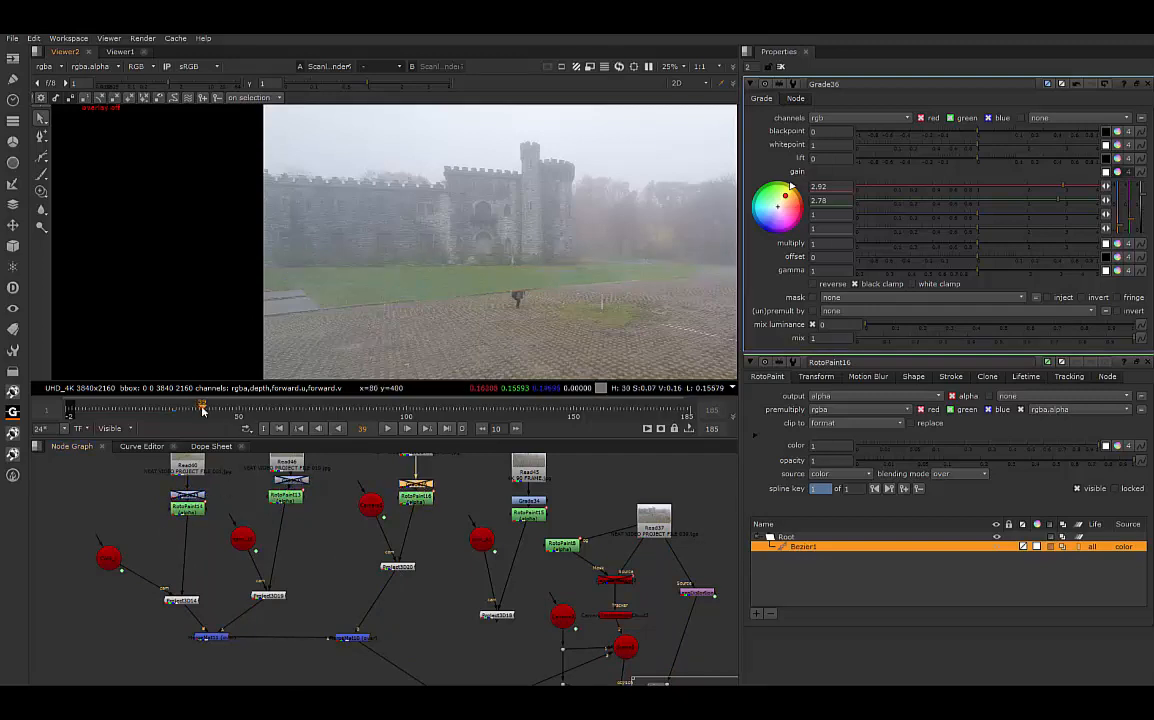
# Step: Play the untinted shot from the first frame, stop at frame 25, and inspect the grass-to-road edge up close
pyautogui.moveTo(202, 410); pyautogui.dragTo(174, 409)
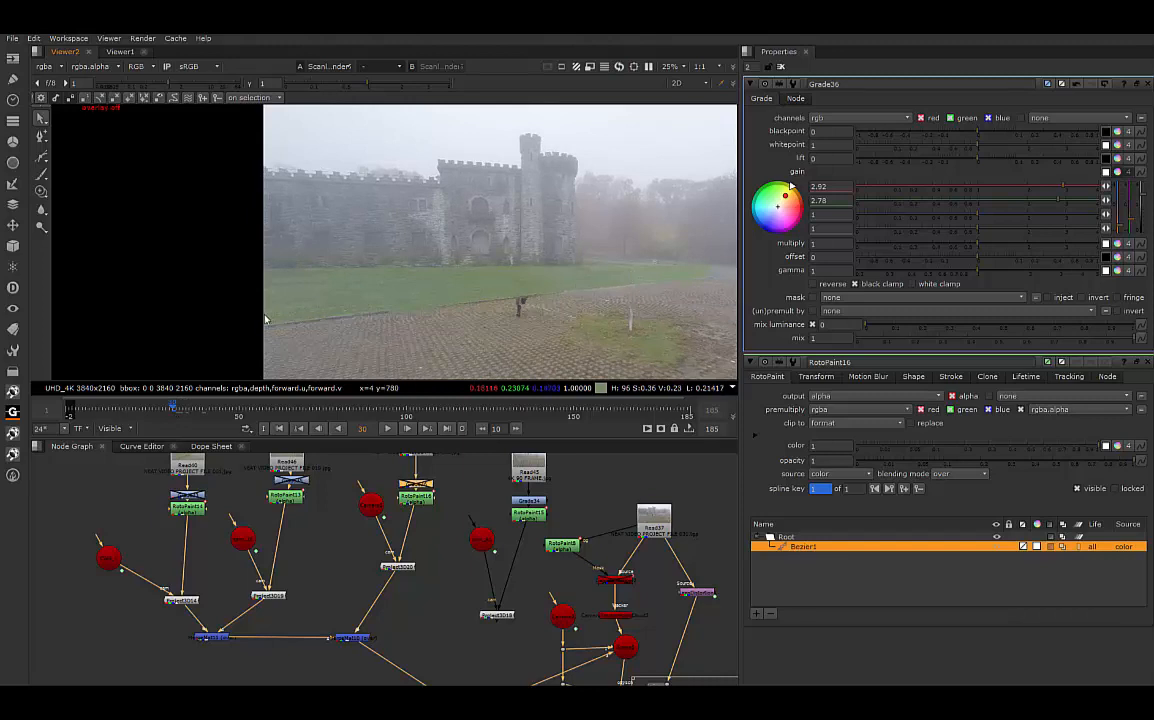
pyautogui.click(279, 428)
pyautogui.click(388, 428)
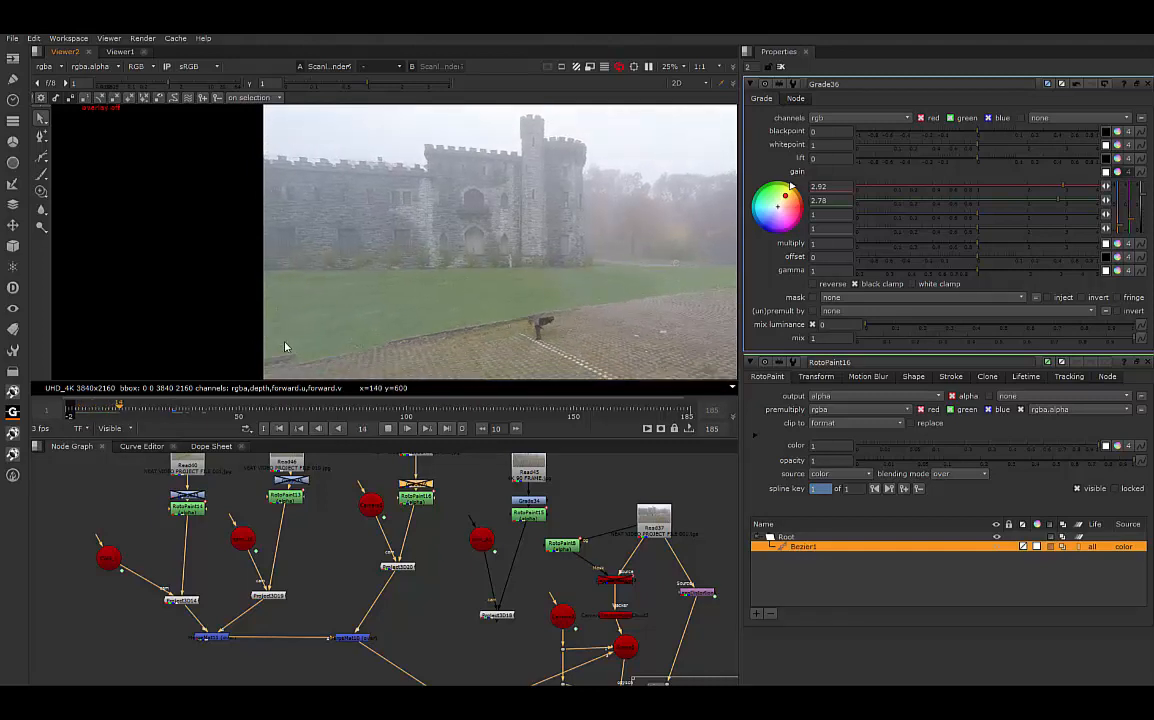
pyautogui.click(387, 431)
pyautogui.scroll(8, 254, 338)
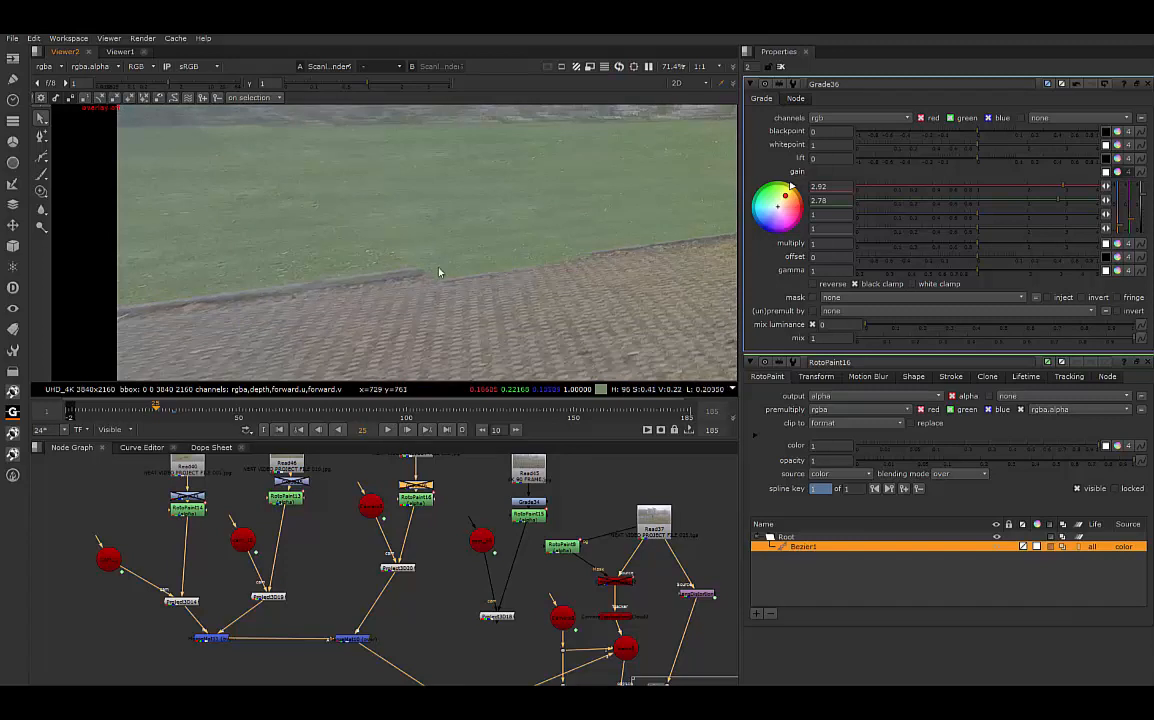
# Step: Open RotoPaint13 of the frame 10 branch and re-enable its Grade35 tint, keeping Grade33 disabled after a brief comparison
pyautogui.doubleClick(290, 498)
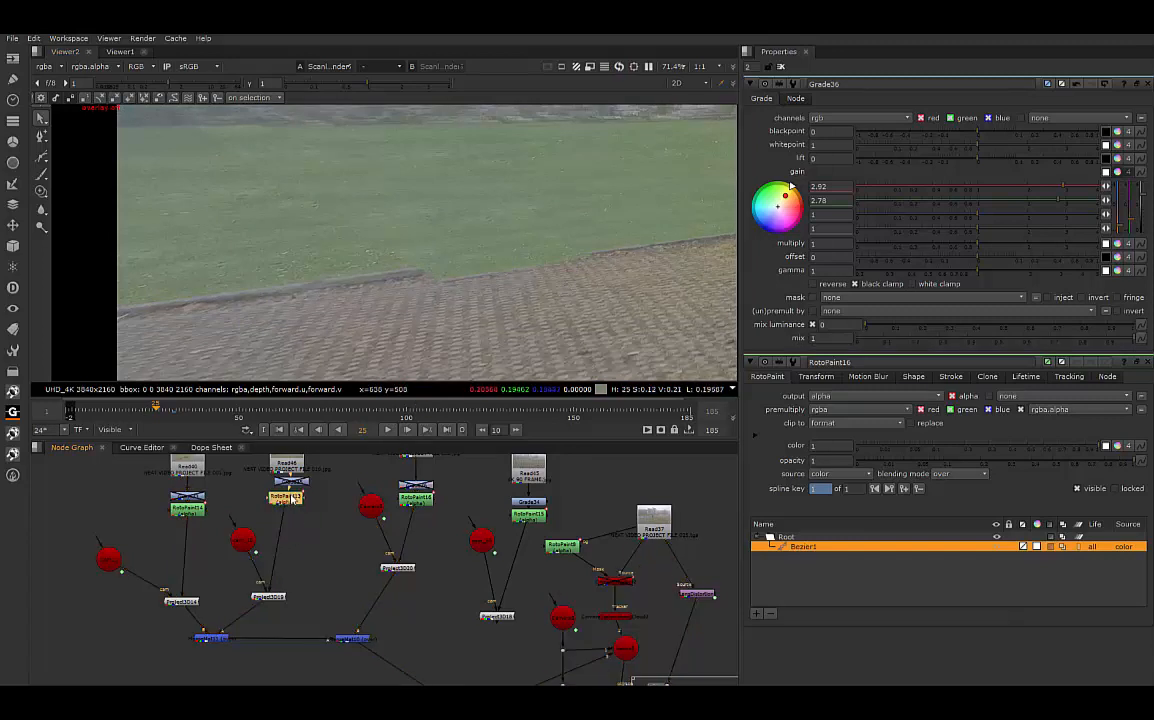
pyautogui.scroll(-6, 425, 335)
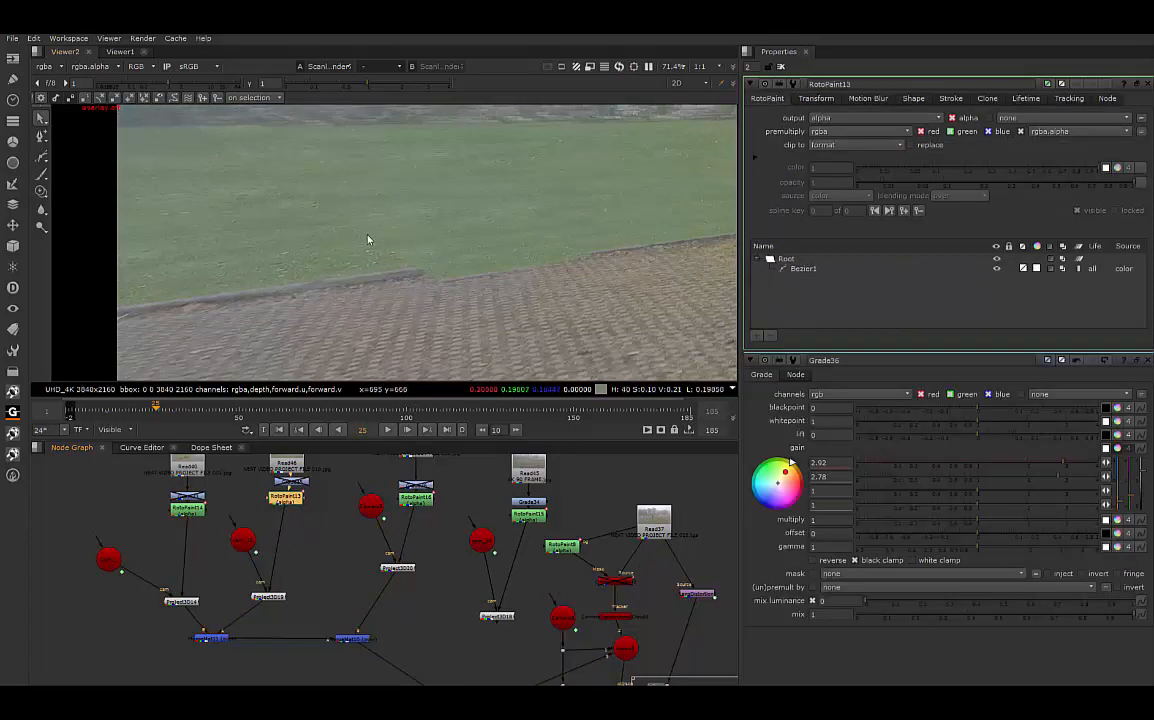
pyautogui.click(287, 484)
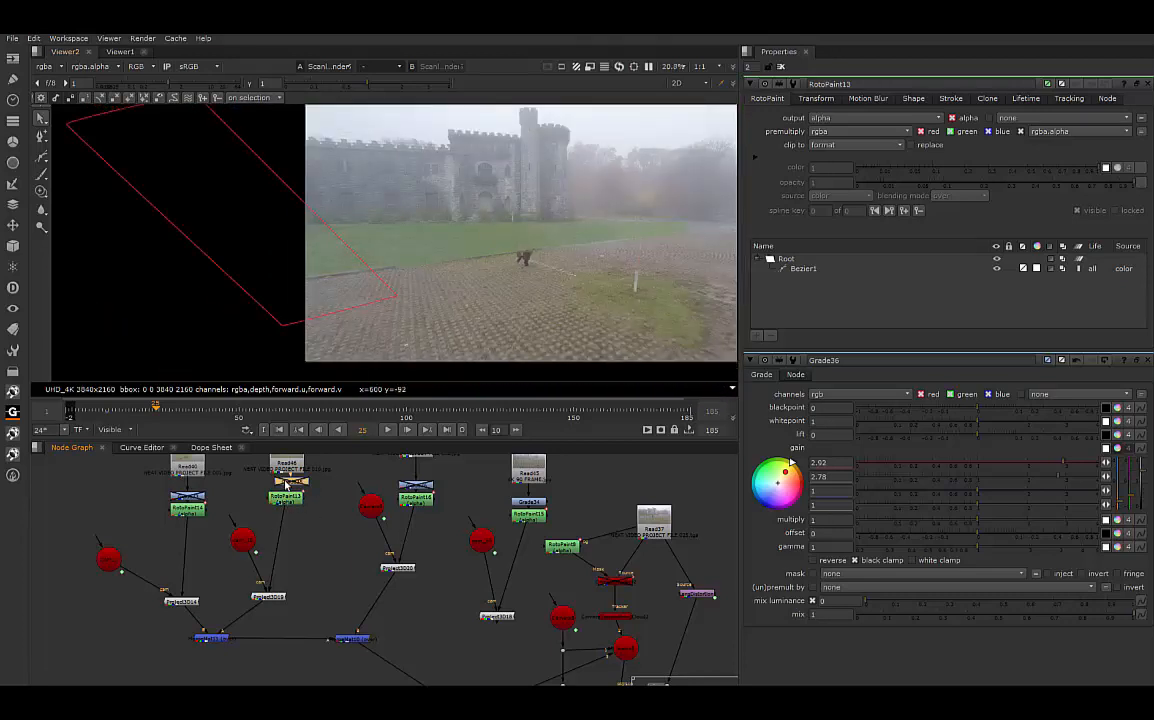
pyautogui.click(178, 500)
pyautogui.press('d')
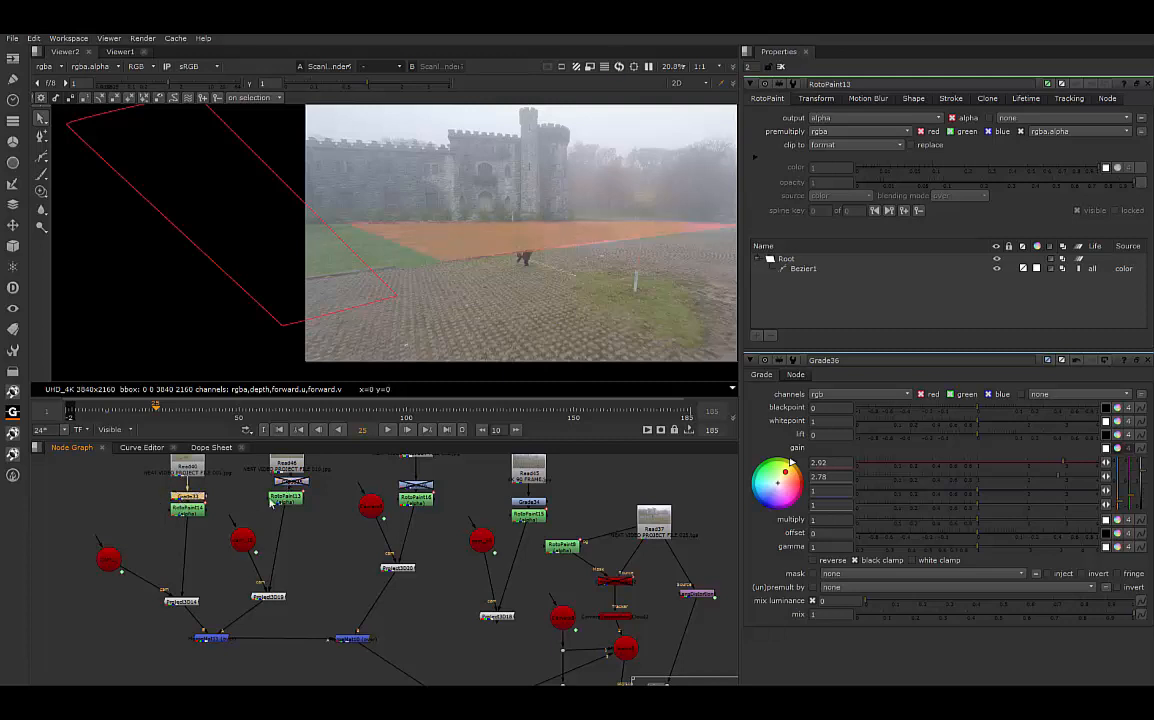
pyautogui.click(289, 482)
pyautogui.press('d')
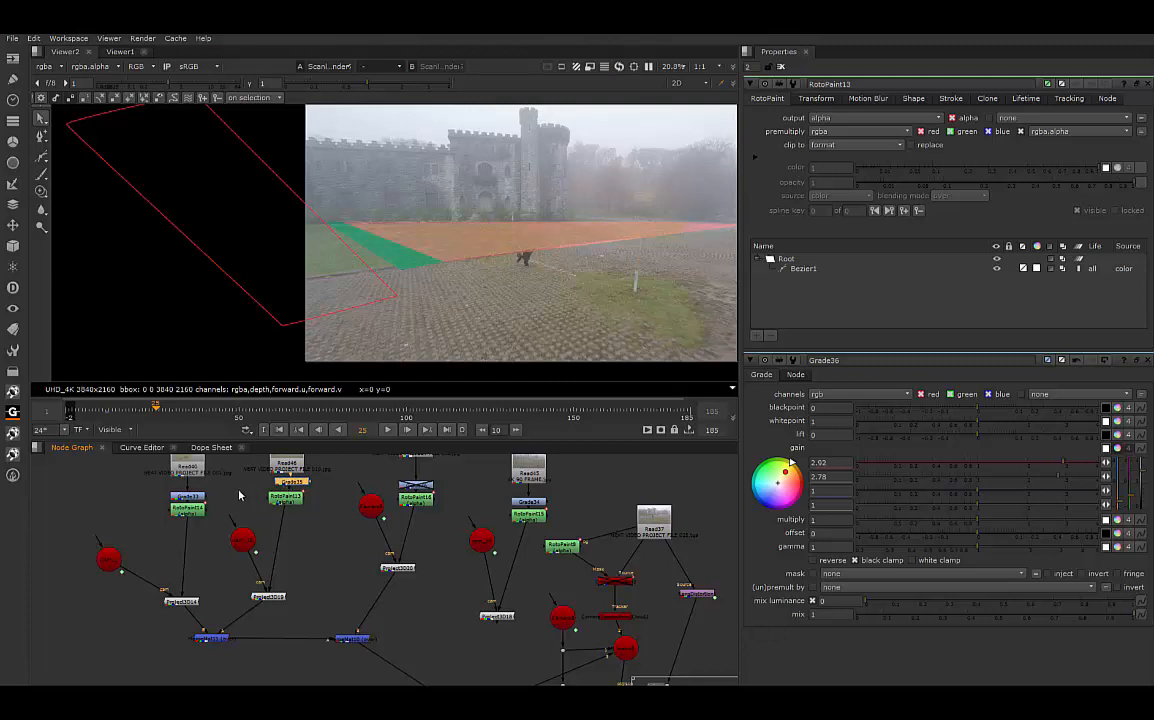
pyautogui.click(187, 497)
pyautogui.press('d')
pyautogui.click(286, 499)
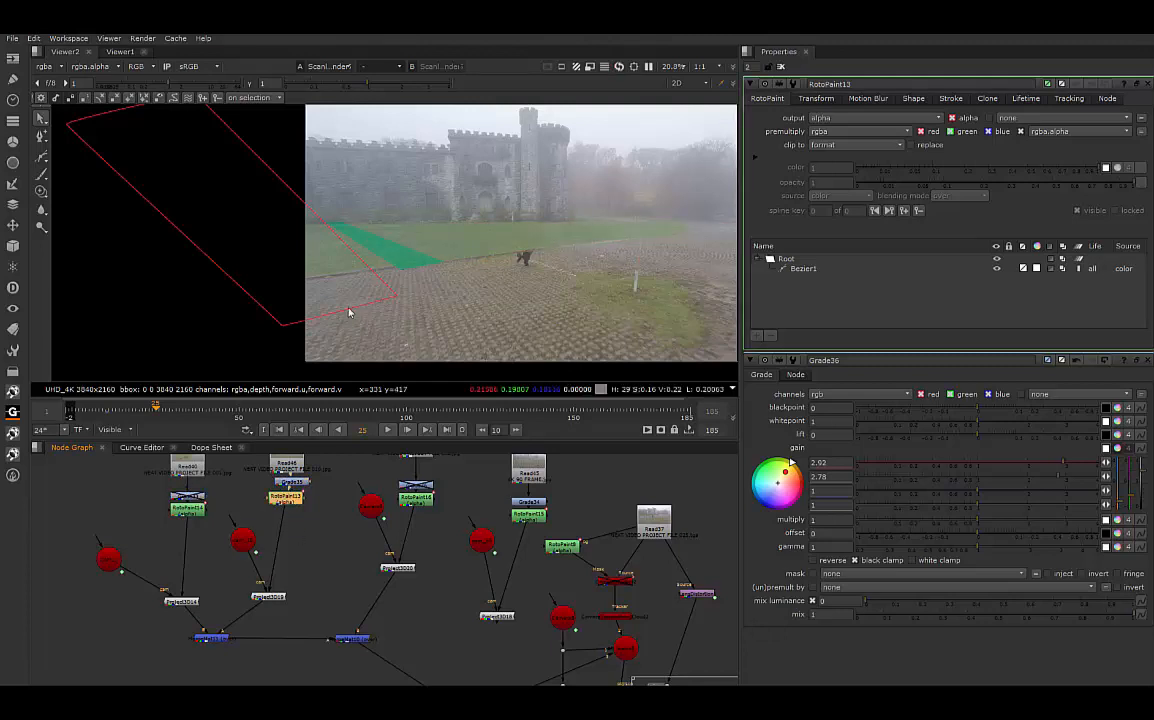
# Step: Adjust the two lower corner points of RotoPaint13's Bezier at frame 25 along the grass-to-road edge
pyautogui.click(391, 296)
pyautogui.moveTo(398, 300); pyautogui.dragTo(394, 289)
pyautogui.scroll(1, 420, 272)
pyautogui.scroll(4, 426, 278)
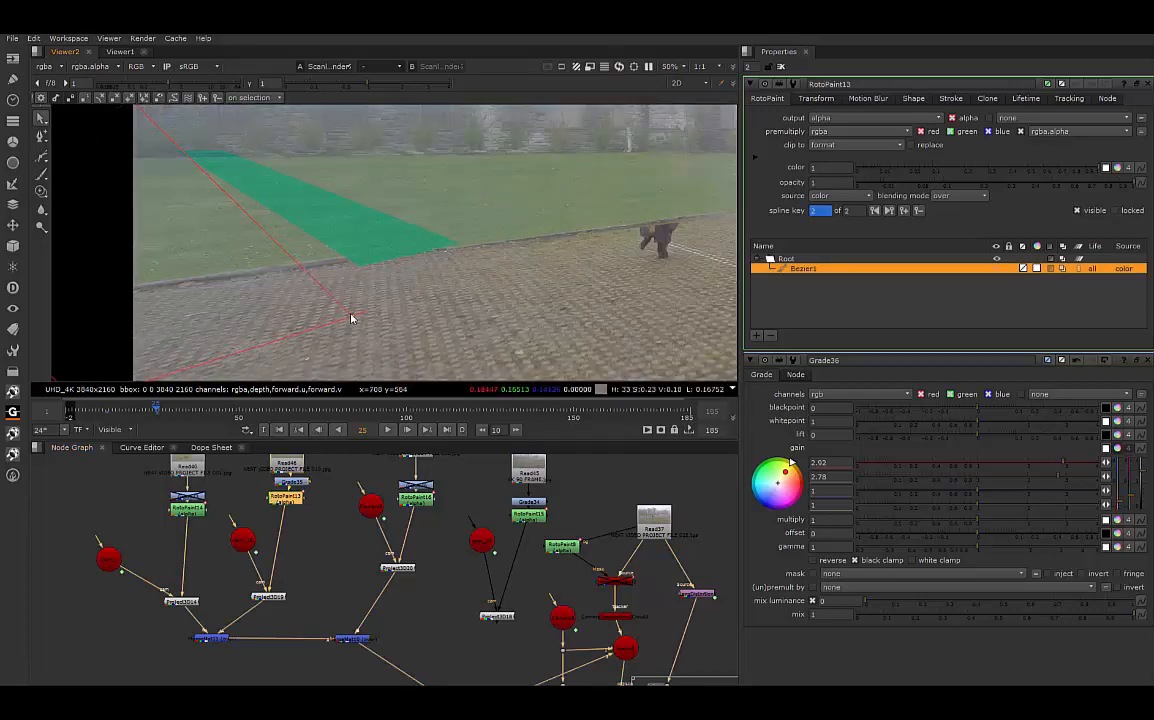
pyautogui.scroll(-3, 482, 273)
pyautogui.moveTo(248, 350); pyautogui.dragTo(219, 326)
pyautogui.moveTo(406, 298); pyautogui.dragTo(409, 302)
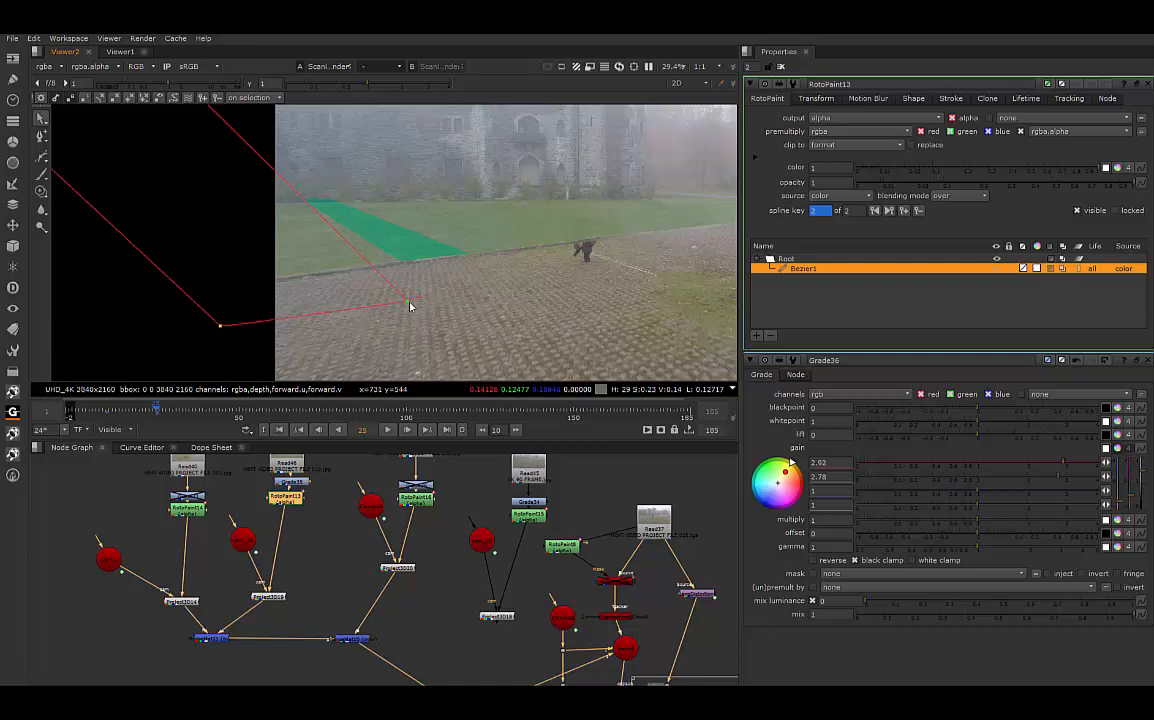
pyautogui.moveTo(220, 326); pyautogui.dragTo(227, 334)
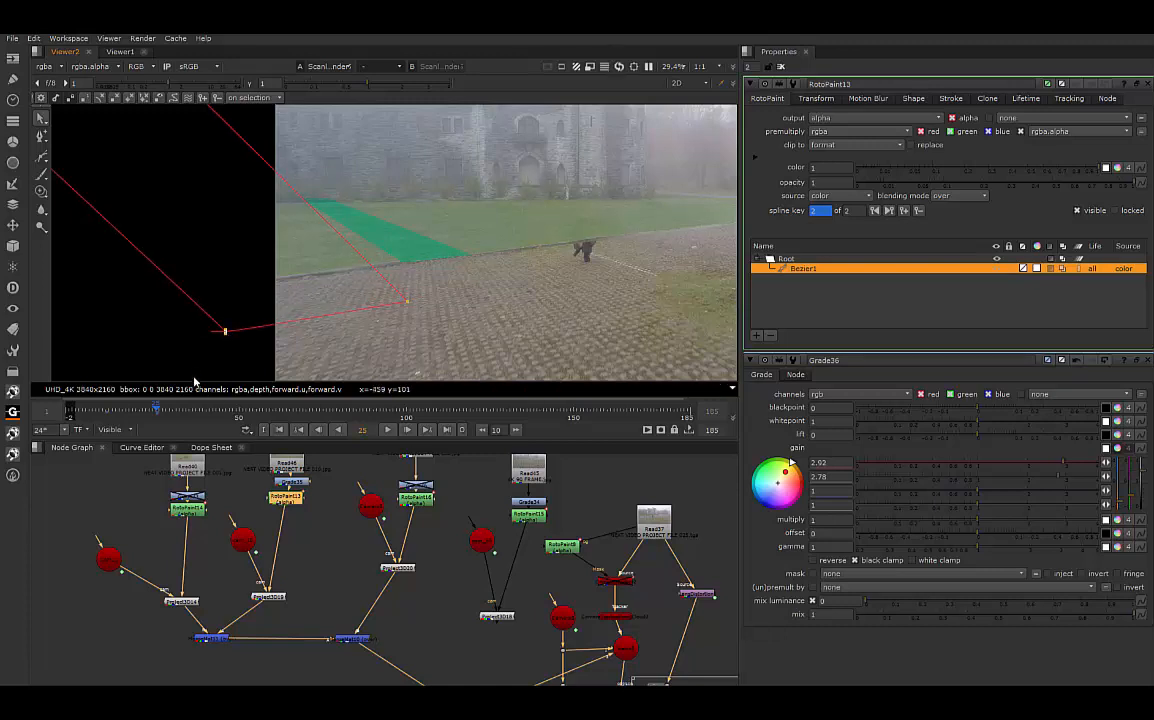
# Step: Disable the Grade35 tint in the frame 10 branch and hide the viewer overlay
pyautogui.click(296, 586)
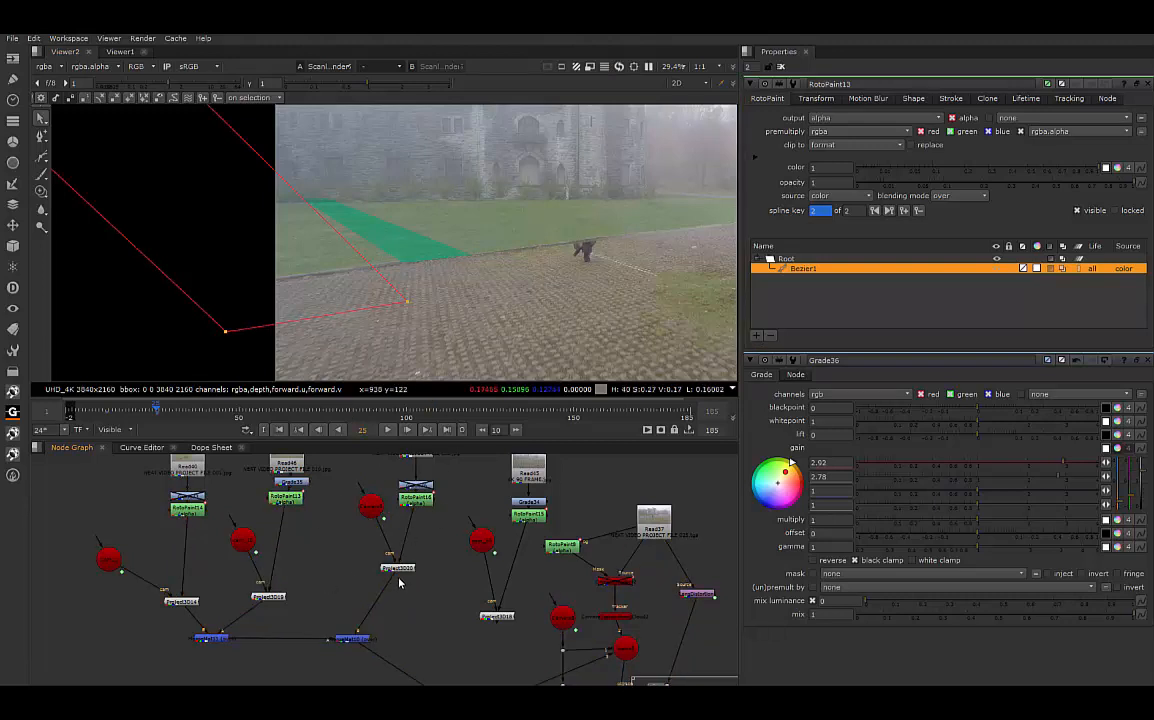
pyautogui.click(293, 485)
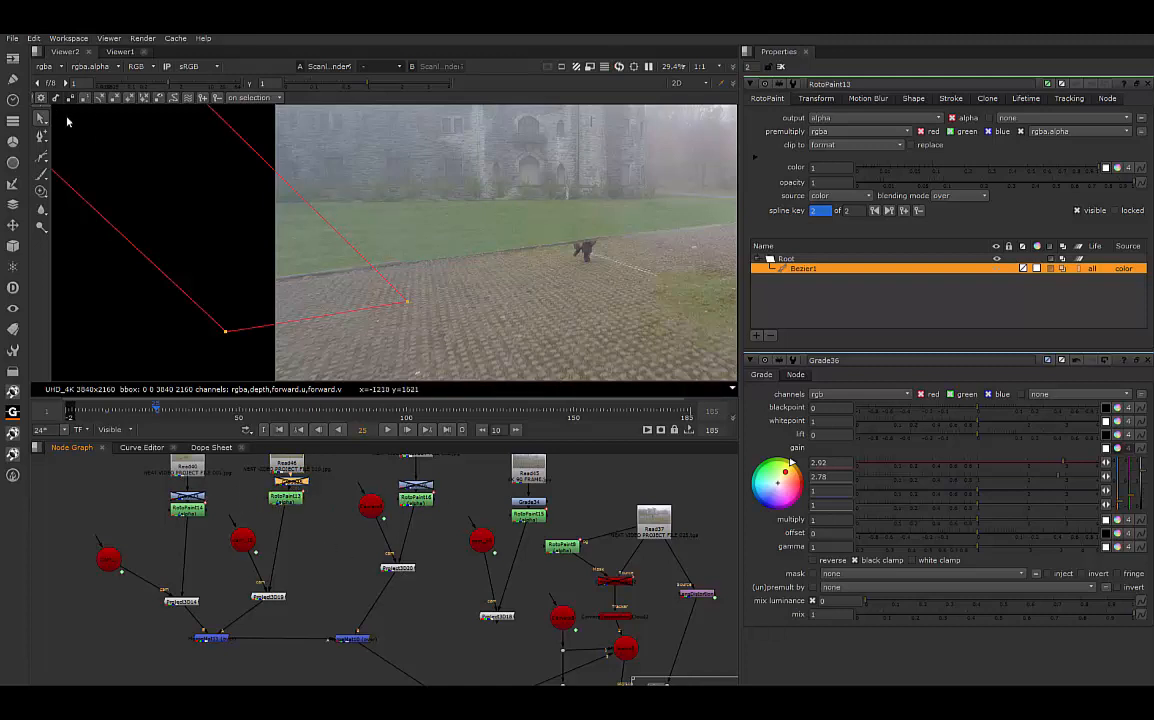
pyautogui.press('o')
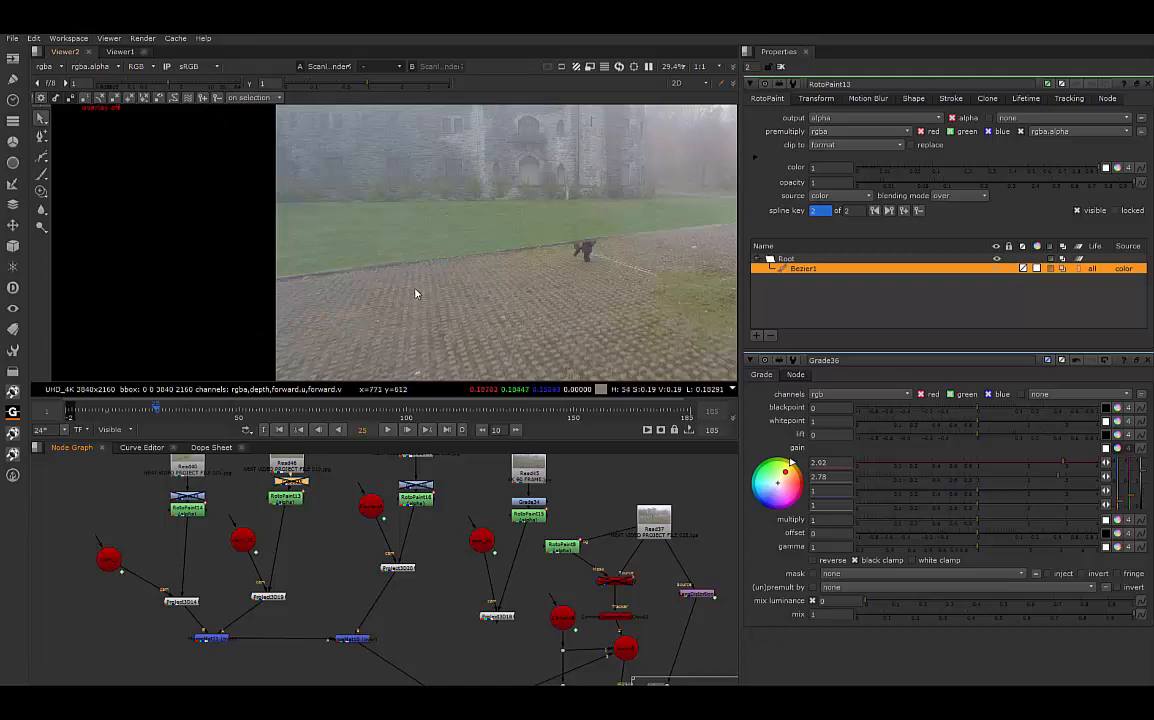
# Step: Play the untinted shot from the first frame, stop at frame 18, and inspect the grass edge there and on the following frames
pyautogui.click(281, 430)
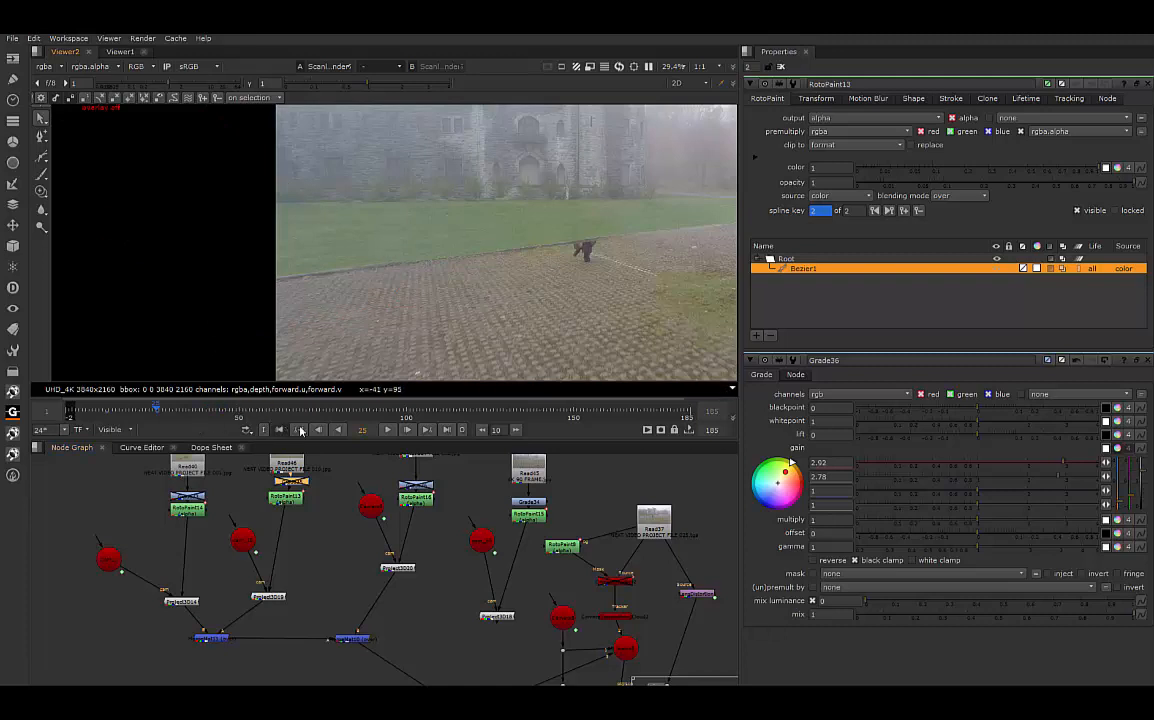
pyautogui.click(391, 432)
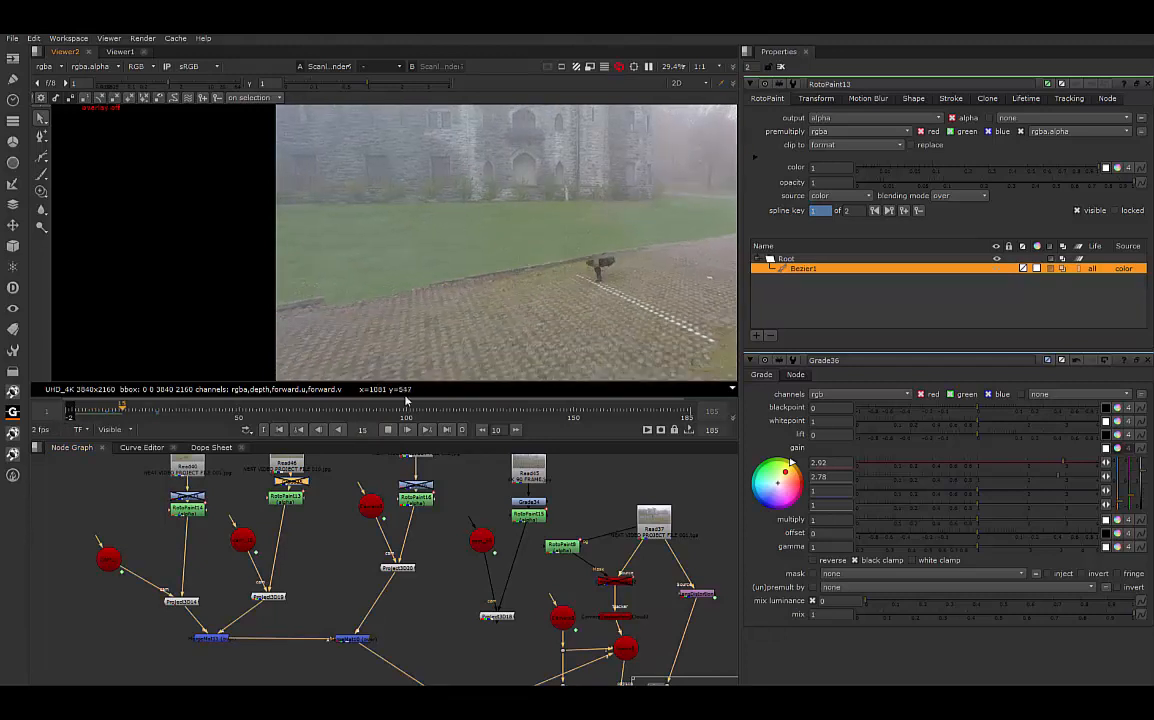
pyautogui.press('k')
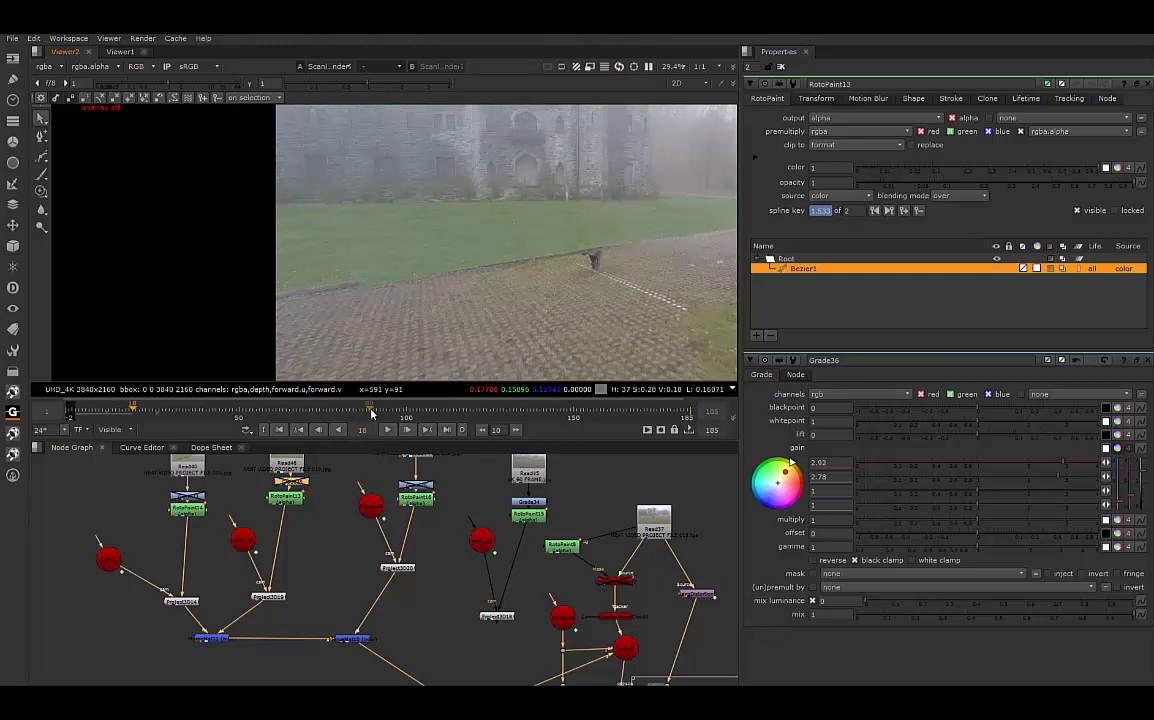
pyautogui.scroll(3, 361, 296)
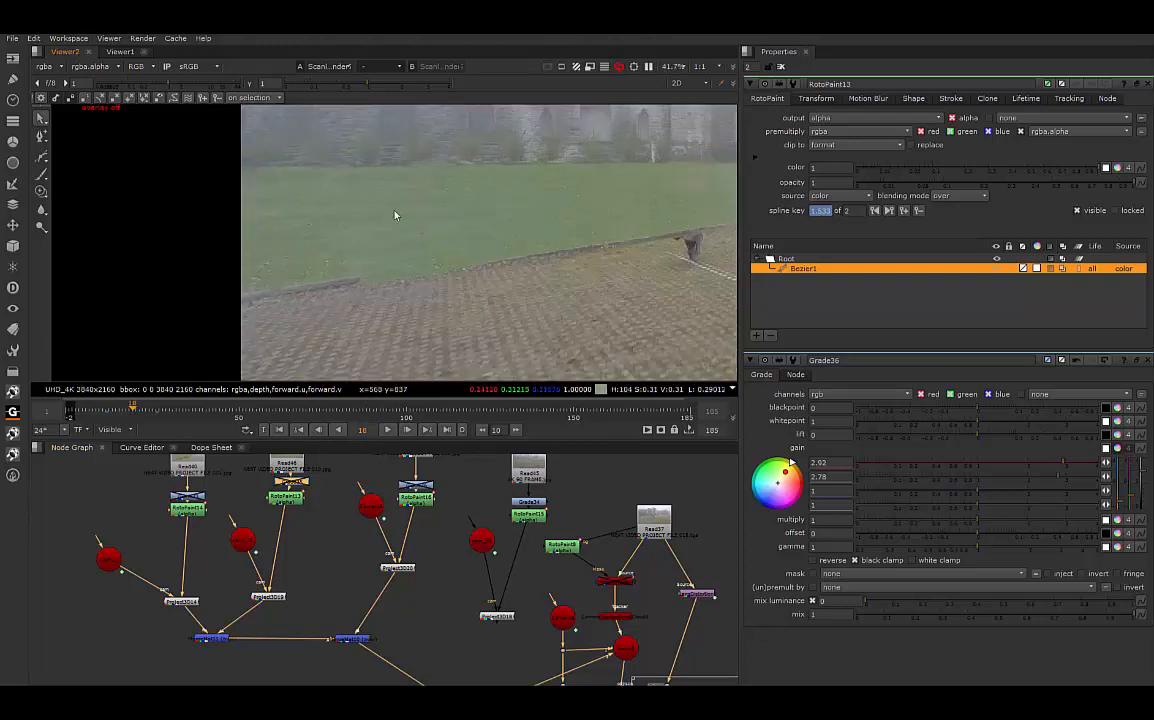
pyautogui.click(288, 503)
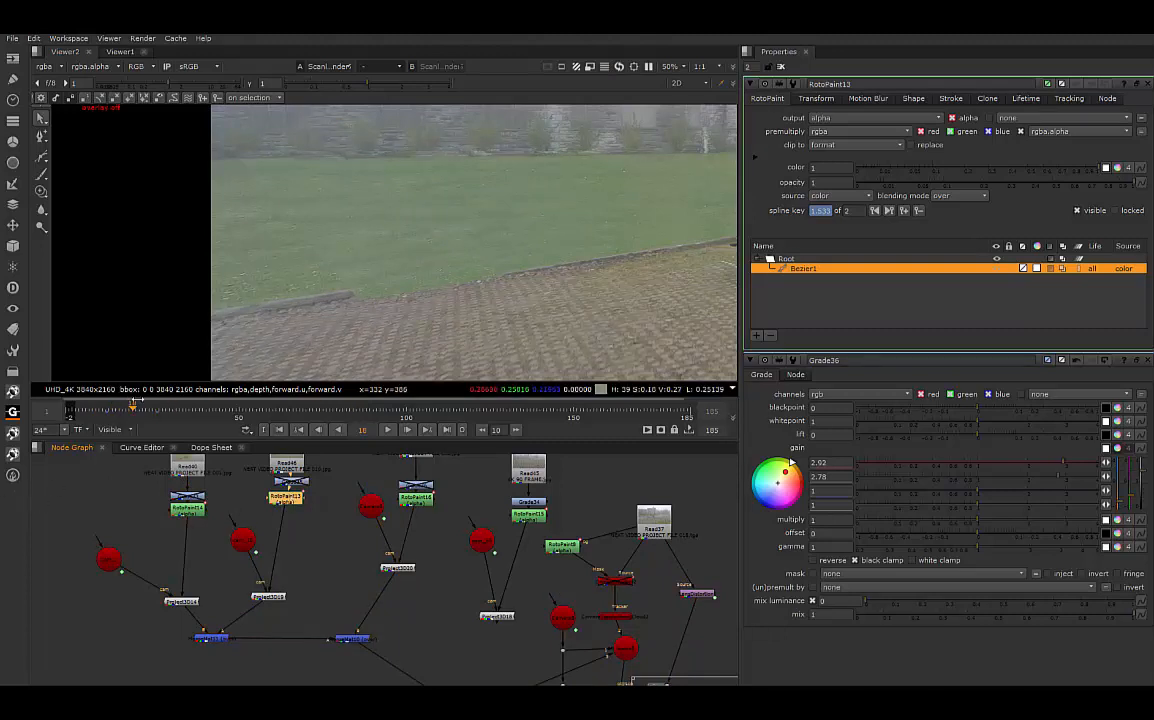
pyautogui.scroll(-3, 346, 286)
pyautogui.click(145, 409)
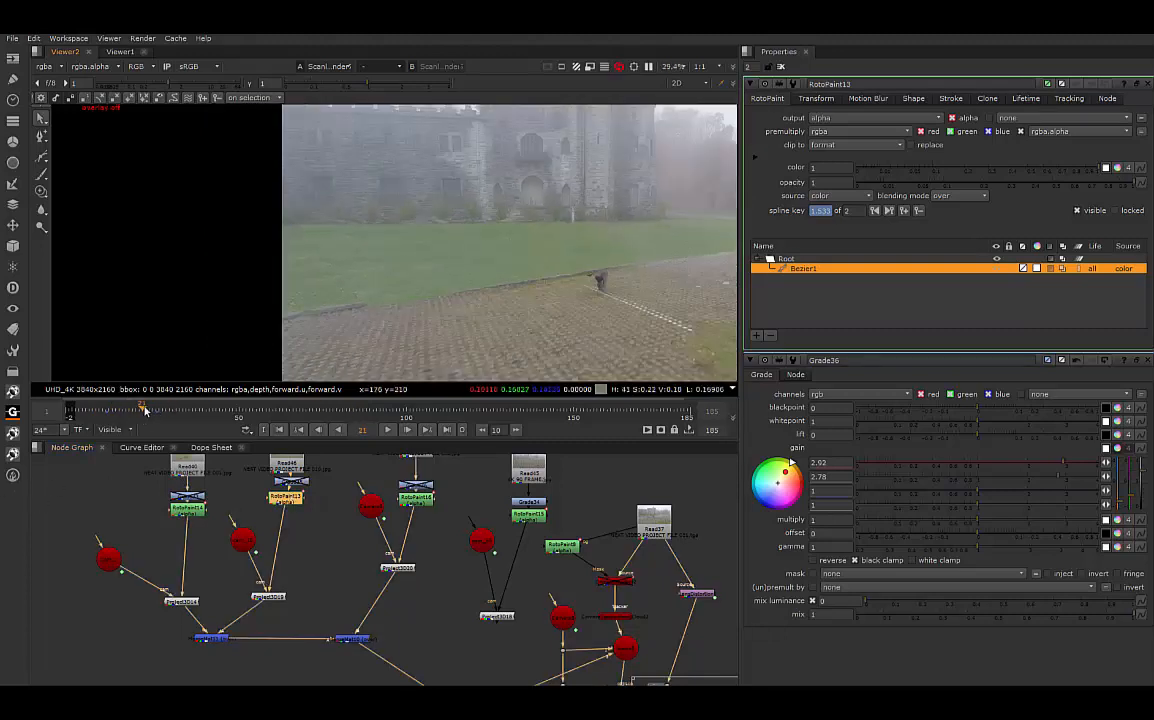
pyautogui.moveTo(145, 409); pyautogui.dragTo(161, 418)
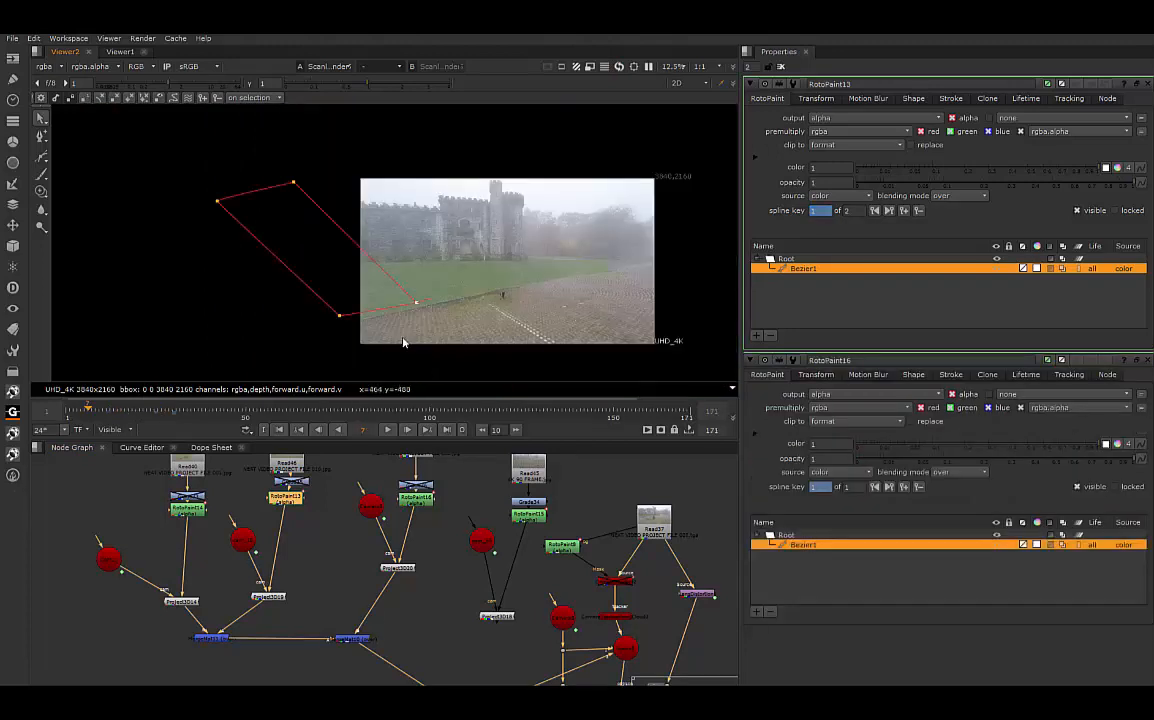
# Step: Inspect the grass around RotoPaint13's shape up close at frame 7, with the overlay hidden
pyautogui.scroll(2, 409, 290)
pyautogui.scroll(4, 409, 290)
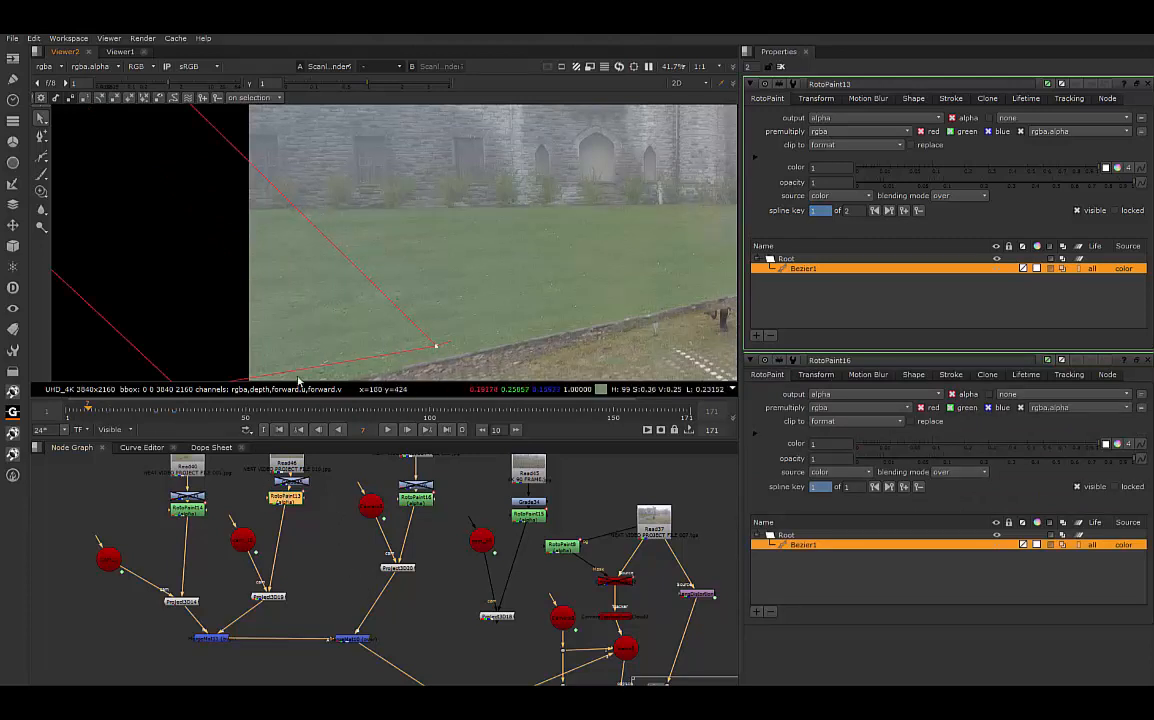
pyautogui.click(300, 535)
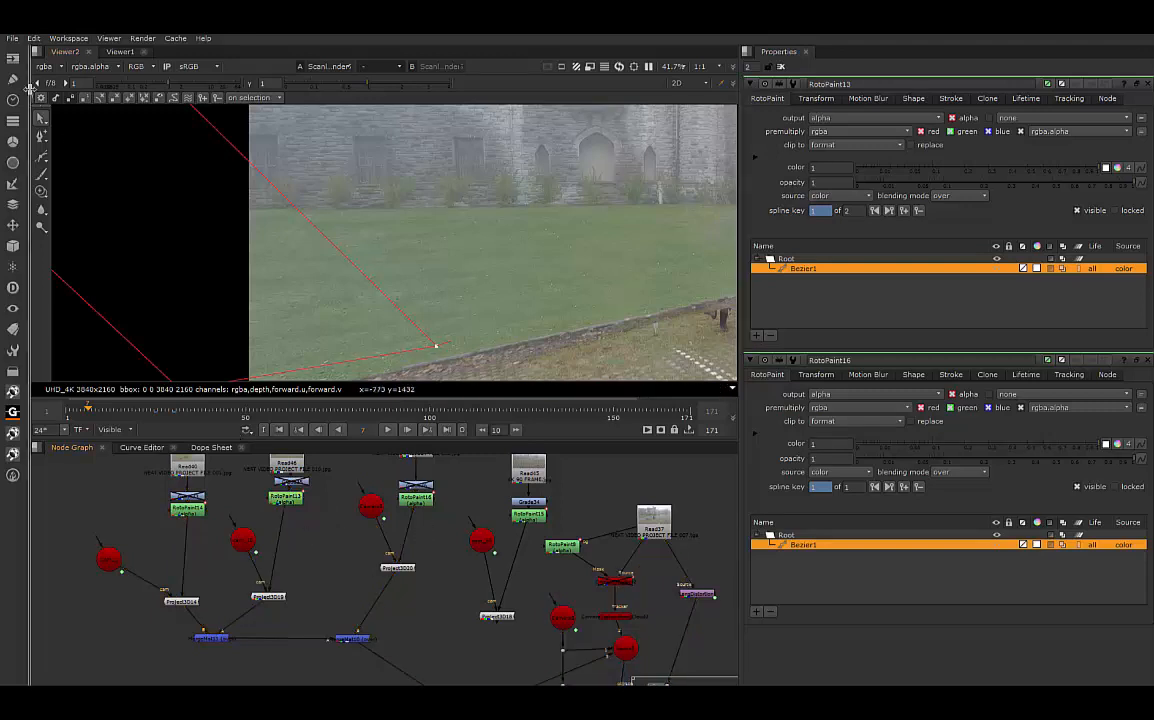
pyautogui.press('q')
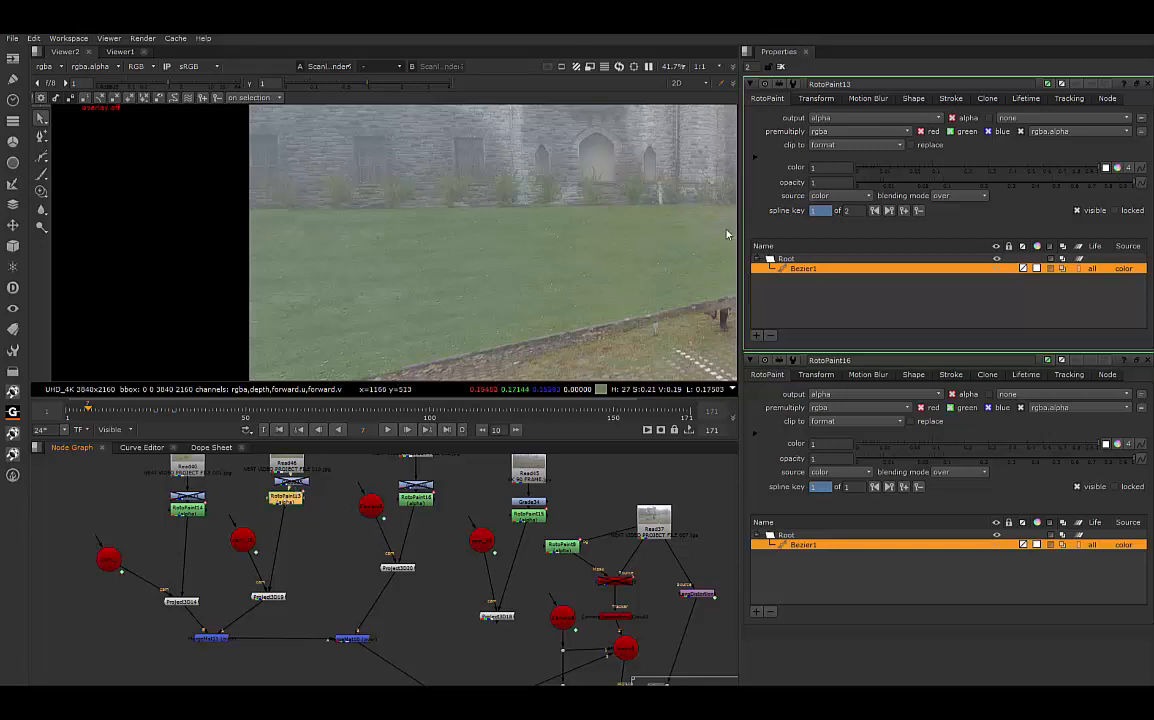
# Step: Try feather values of 14 and -2.8 on RotoPaint13's Bezier while checking the grass-to-road edge
pyautogui.click(914, 99)
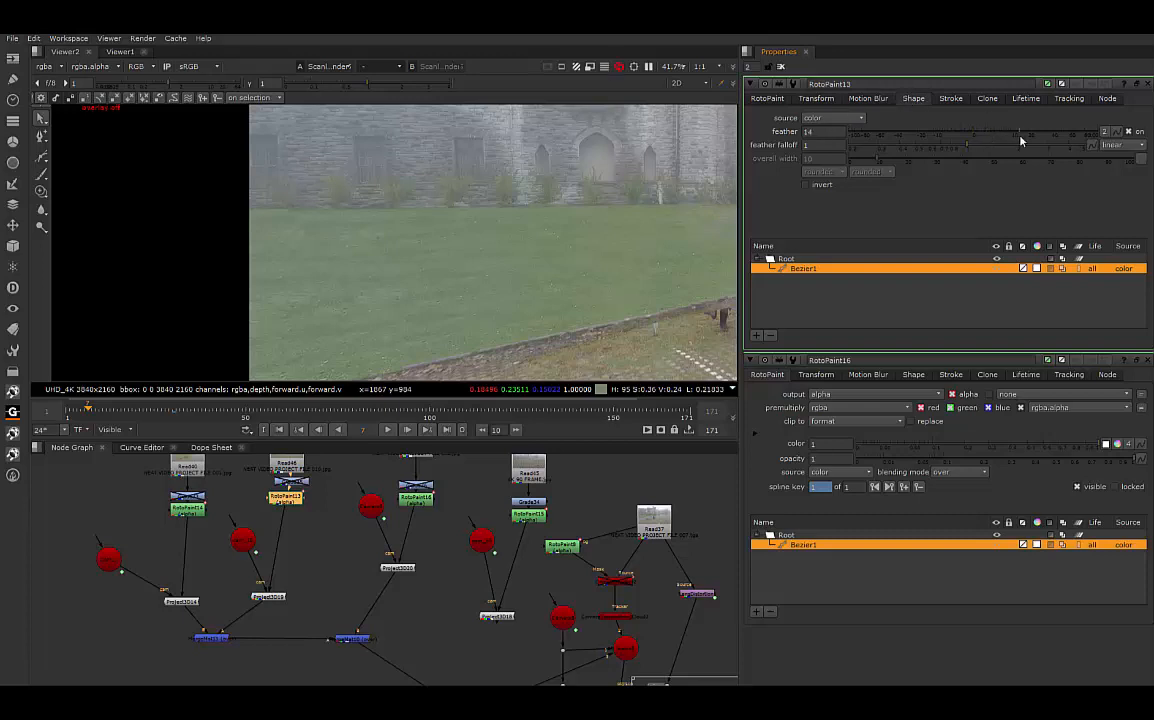
pyautogui.moveTo(503, 297); pyautogui.dragTo(622, 199, button='middle')
pyautogui.scroll(1, 497, 300)
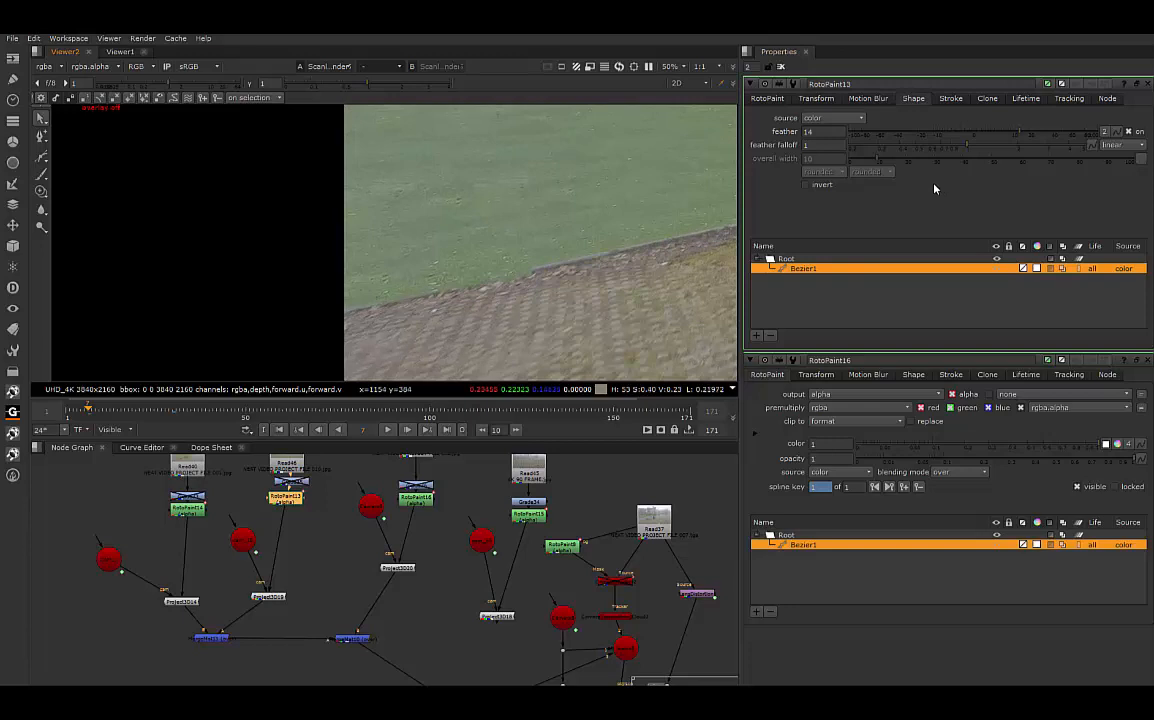
pyautogui.moveTo(1015, 133); pyautogui.dragTo(952, 133)
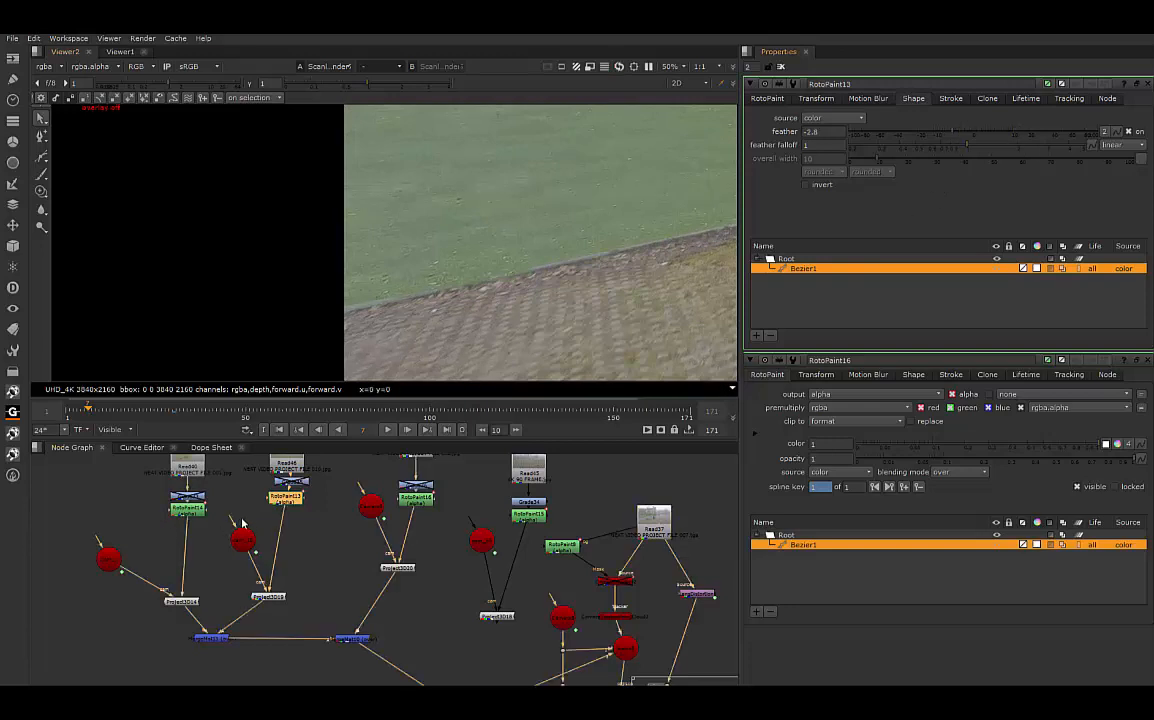
# Step: Re-enable the tint grades Grade36 and Grade35 in the frame 30 and frame 10 branches
pyautogui.click(416, 494)
pyautogui.press('d')
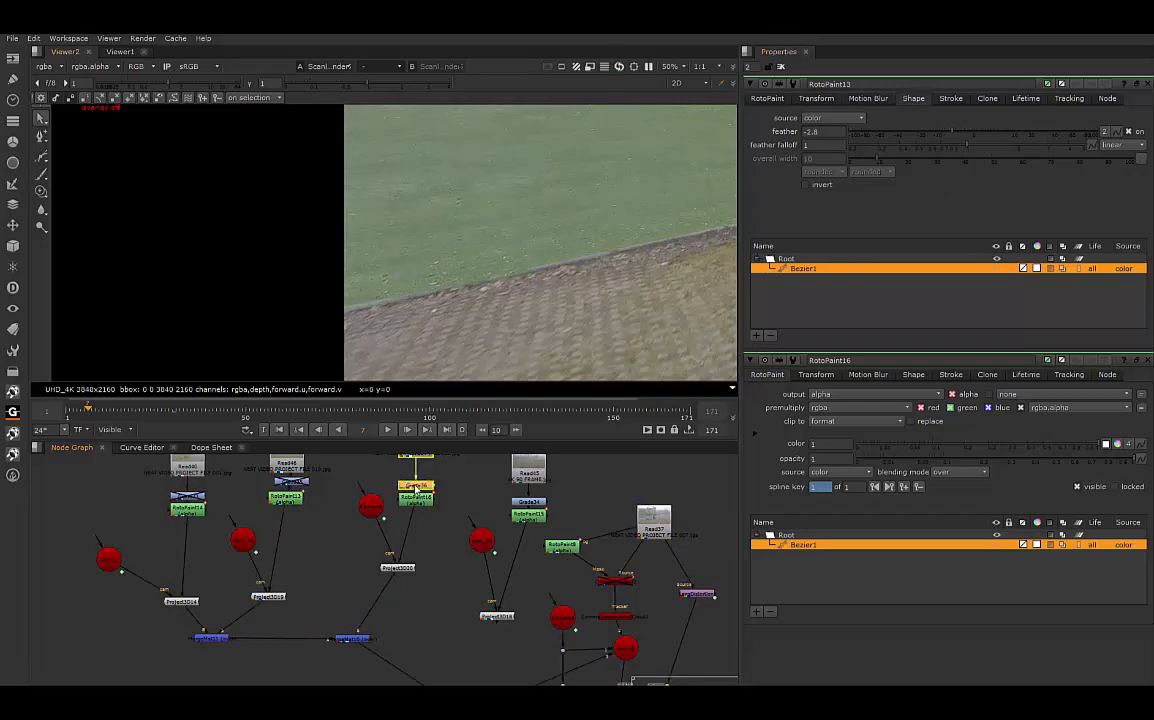
pyautogui.click(291, 482)
pyautogui.press('d')
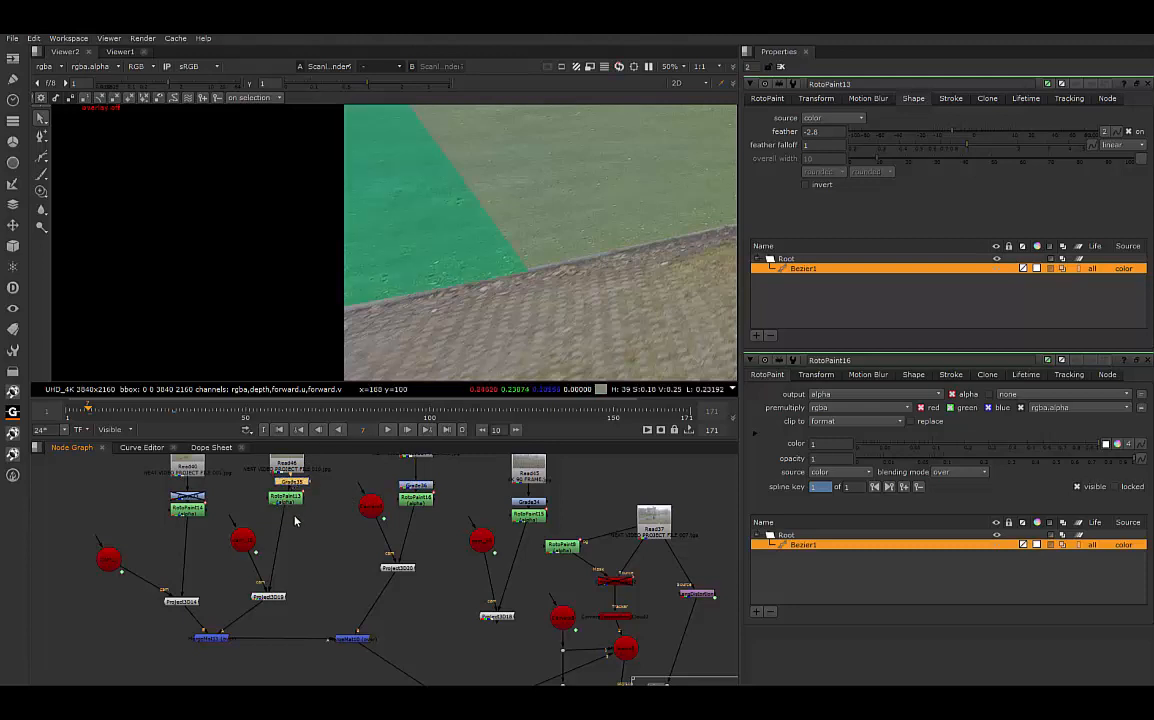
# Step: Try a feather of 100 on RotoPaint13's Bezier and briefly compare it with the shape outline
pyautogui.click(288, 498)
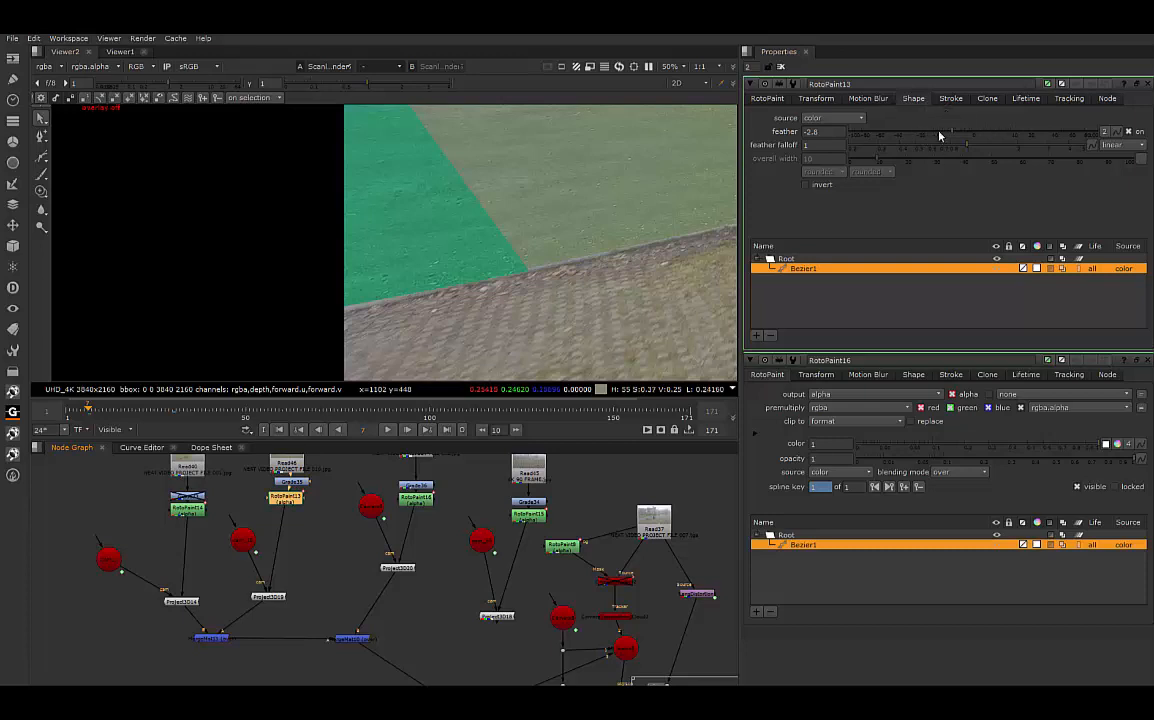
pyautogui.moveTo(954, 134); pyautogui.dragTo(1096, 134)
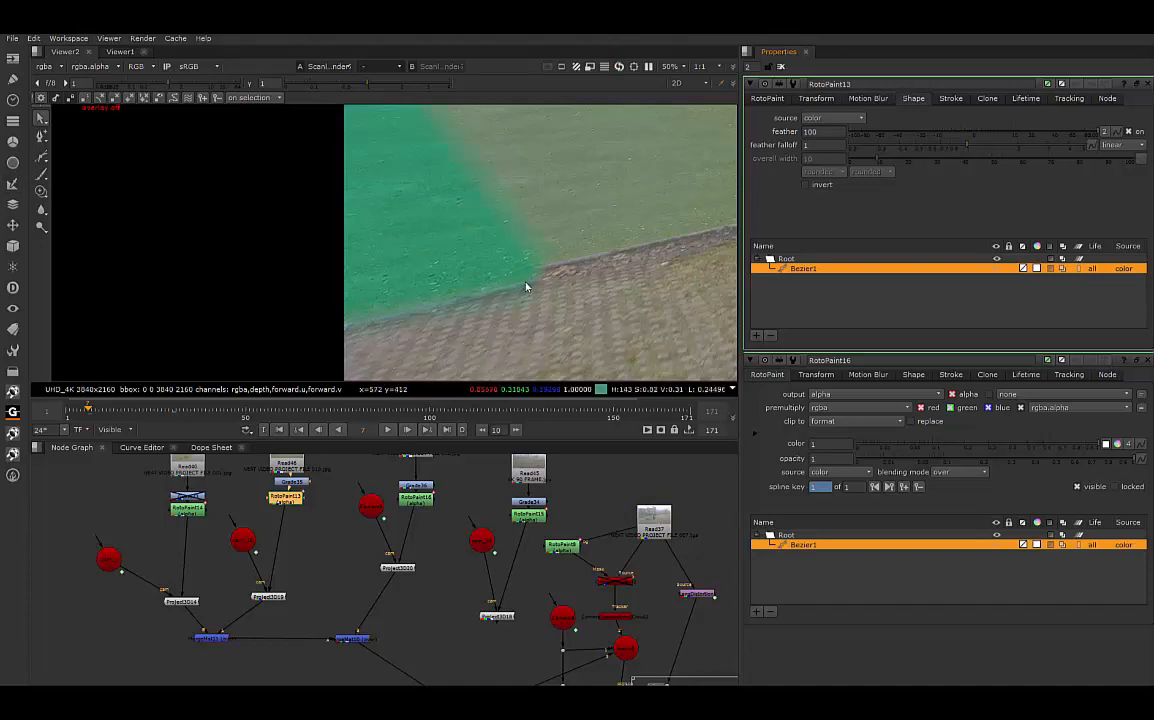
pyautogui.press('o')
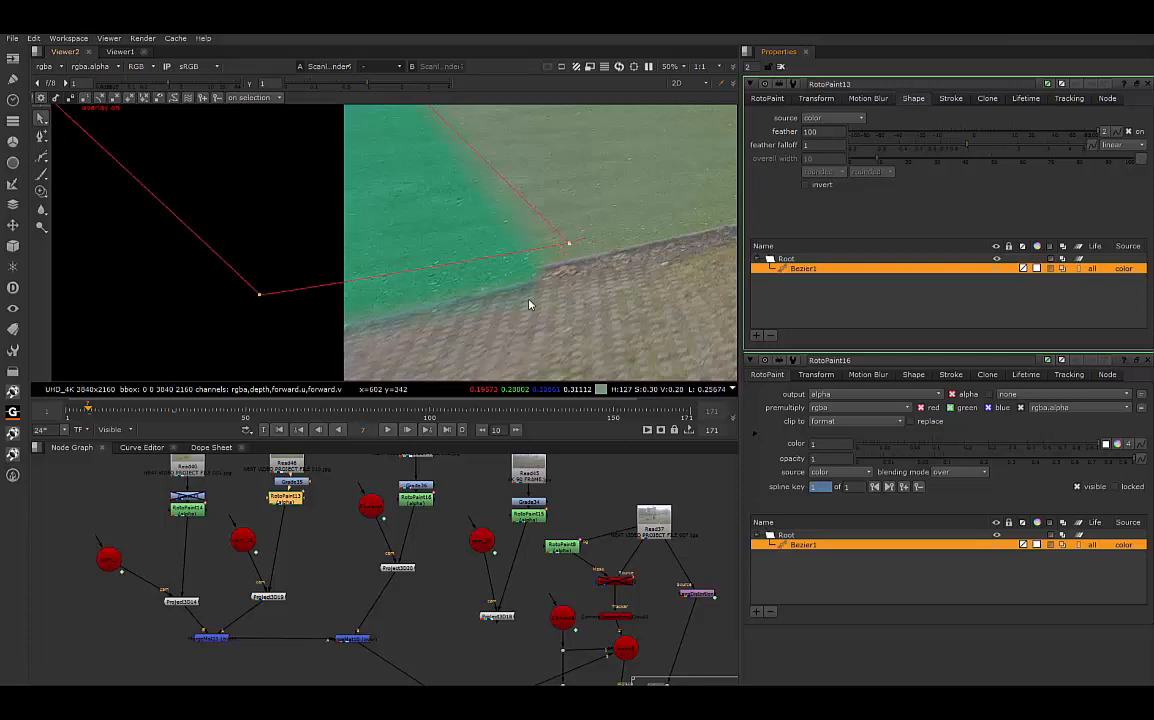
pyautogui.press('o')
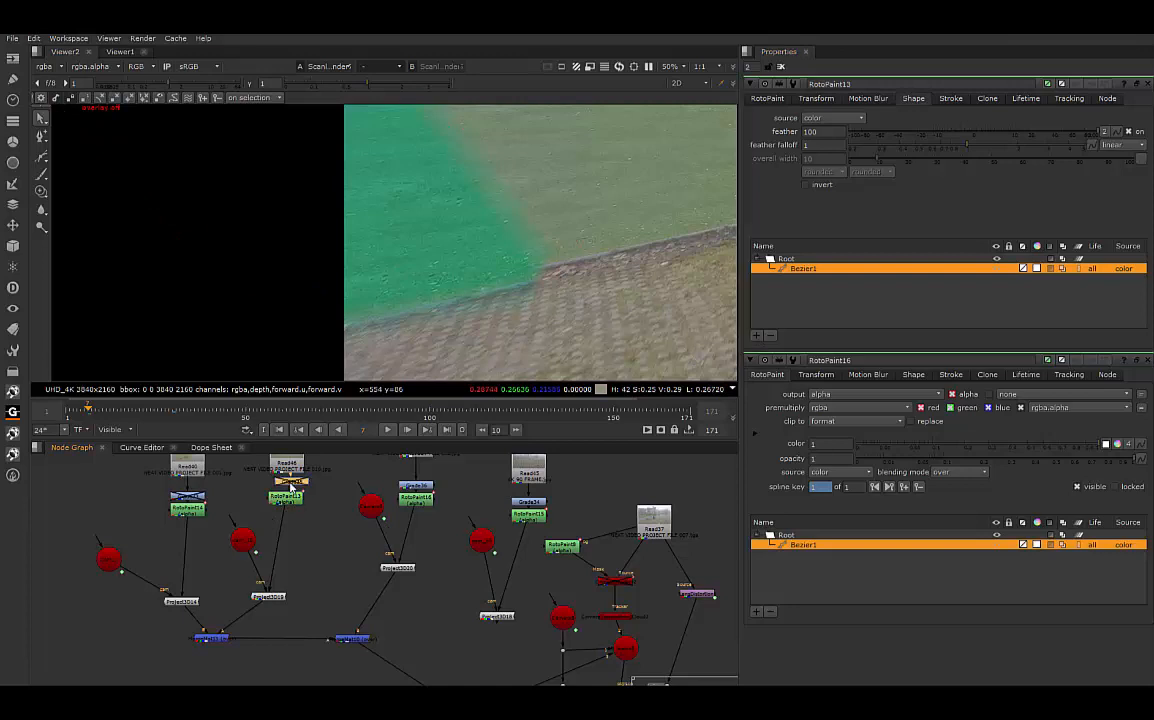
# Step: Disable the Grade35 tint and set the feather of RotoPaint13's Bezier to -16
pyautogui.press('d')
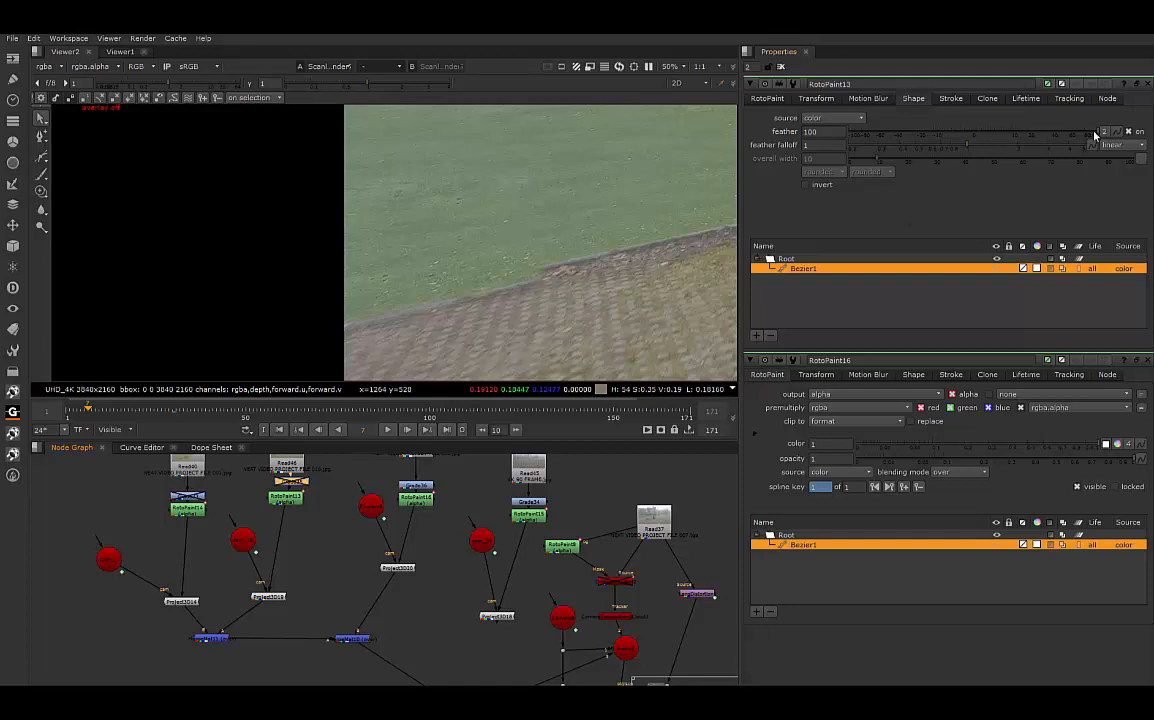
pyautogui.moveTo(1094, 133); pyautogui.dragTo(923, 142)
pyautogui.scroll(-6, 220, 310)
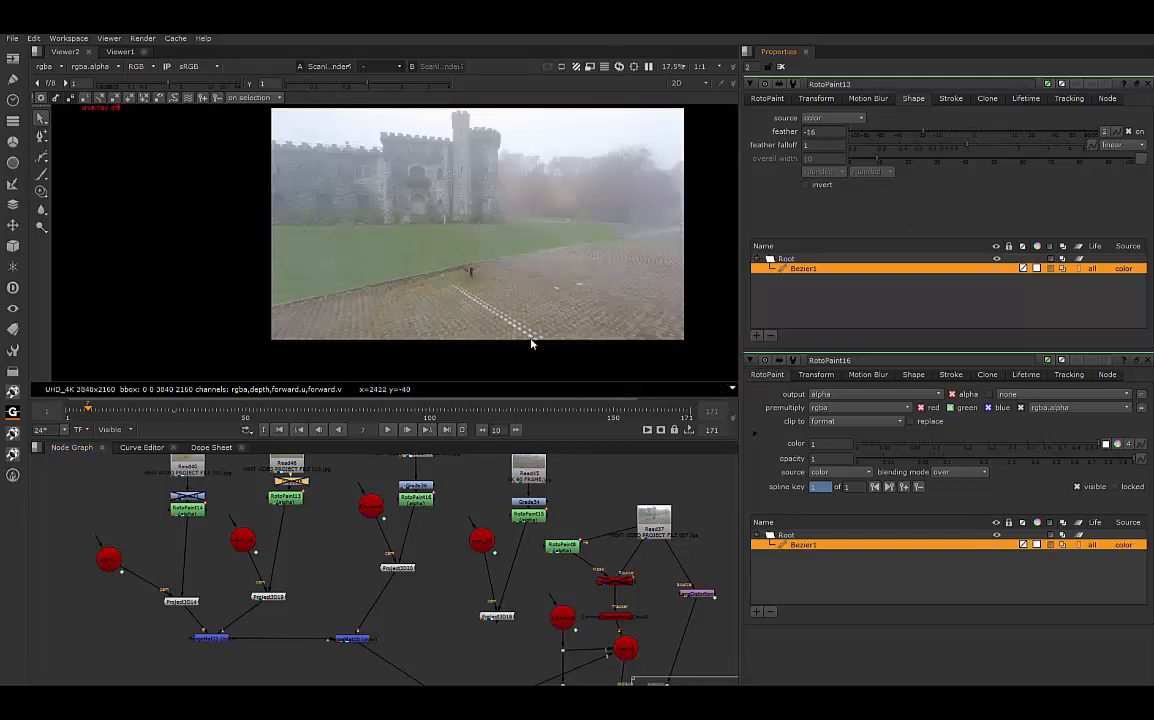
# Step: Switch the viewer to 3D and examine the projected grass patches on the ground card from several angles
pyautogui.click(678, 84)
pyautogui.click(650, 101)
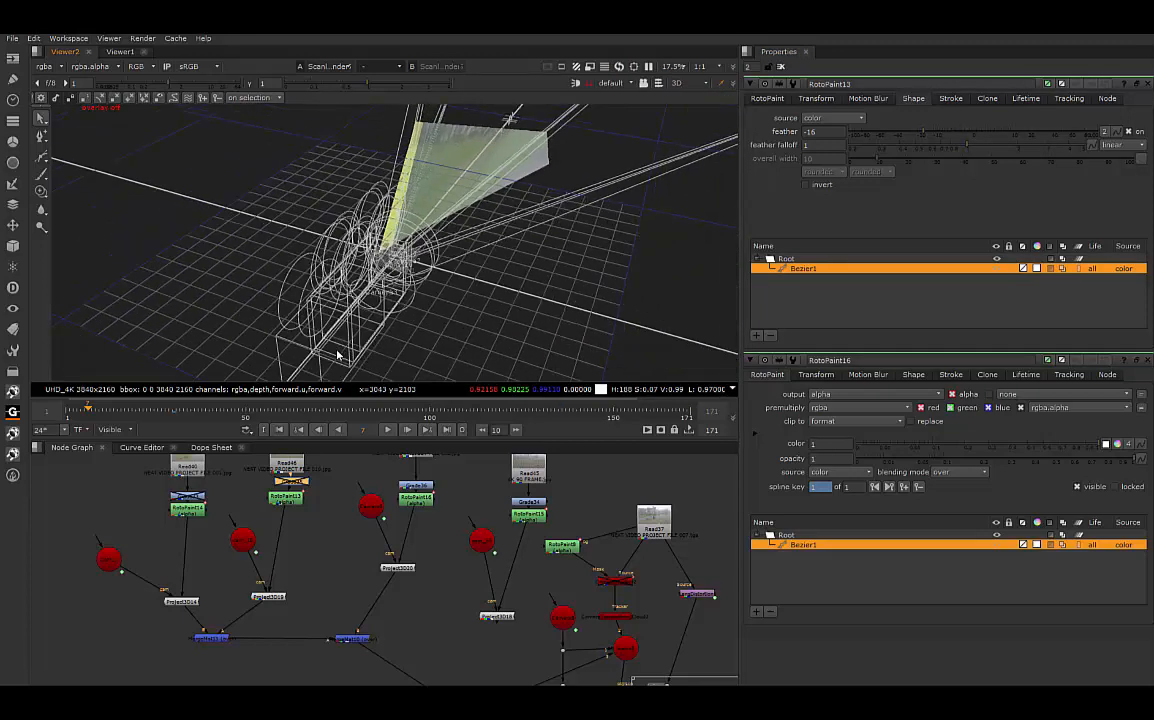
pyautogui.keyDown('ctrl'); pyautogui.moveTo(337, 355); pyautogui.dragTo(388, 298); pyautogui.keyUp('ctrl')
pyautogui.keyDown('ctrl'); pyautogui.moveTo(272, 303); pyautogui.dragTo(281, 234); pyautogui.keyUp('ctrl')
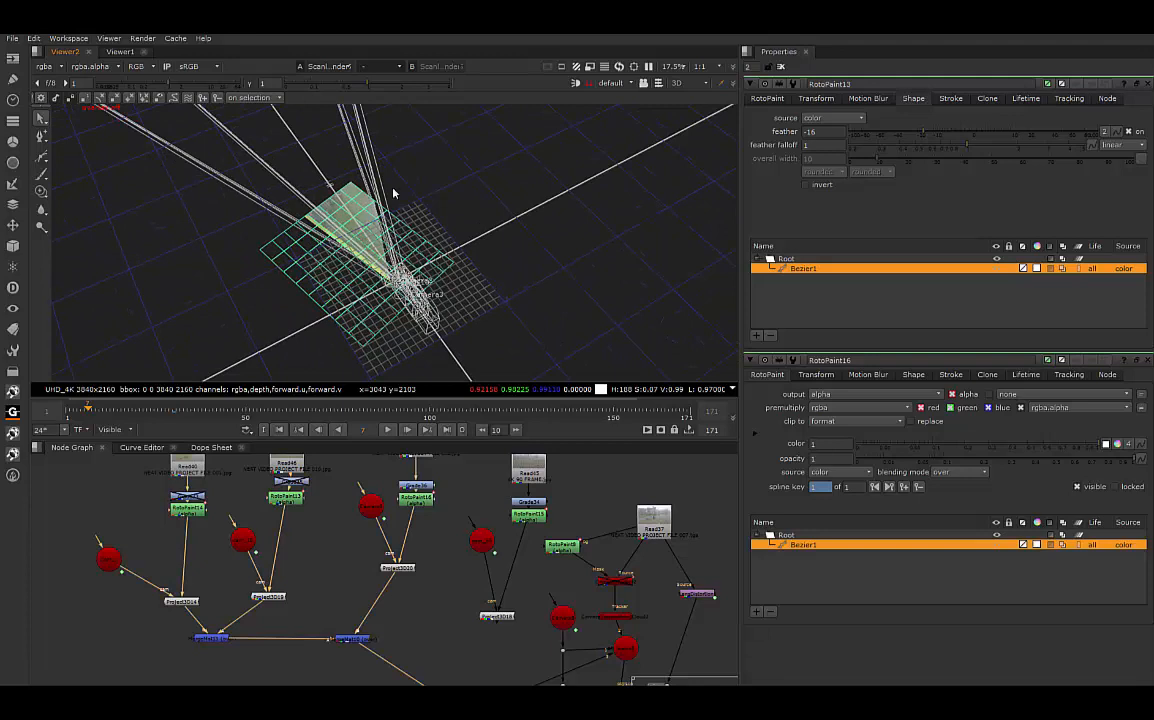
pyautogui.scroll(3, 336, 325)
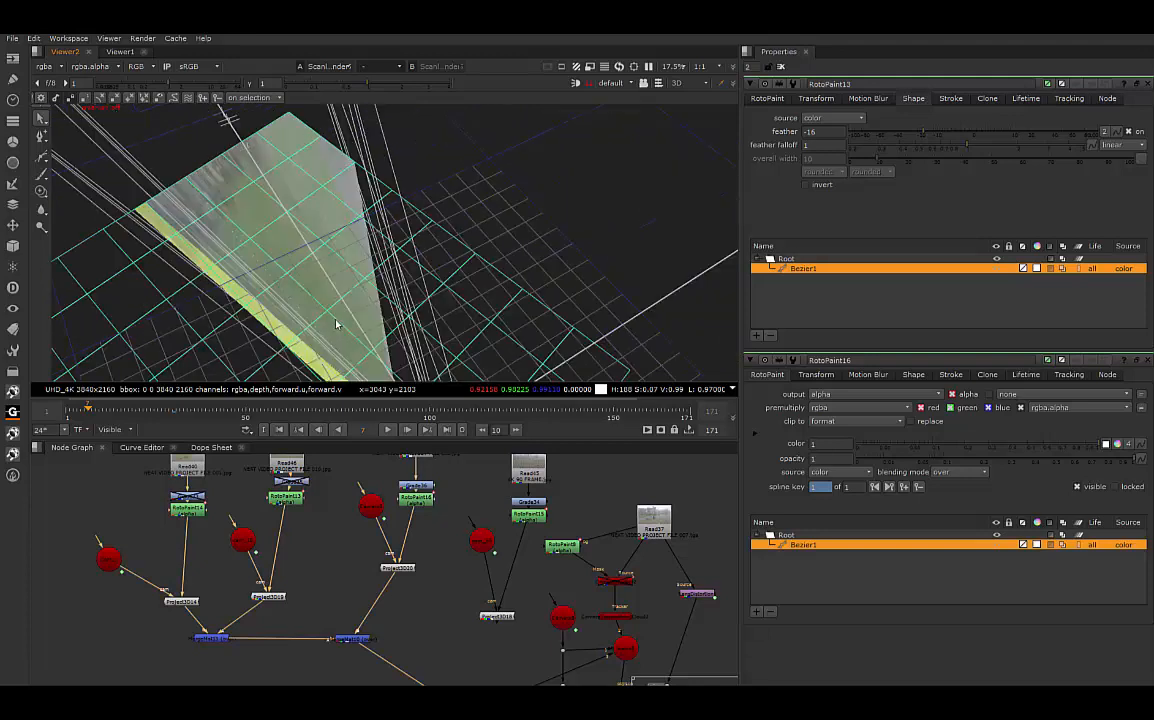
pyautogui.keyDown('ctrl'); pyautogui.moveTo(434, 303); pyautogui.dragTo(397, 289); pyautogui.keyUp('ctrl')
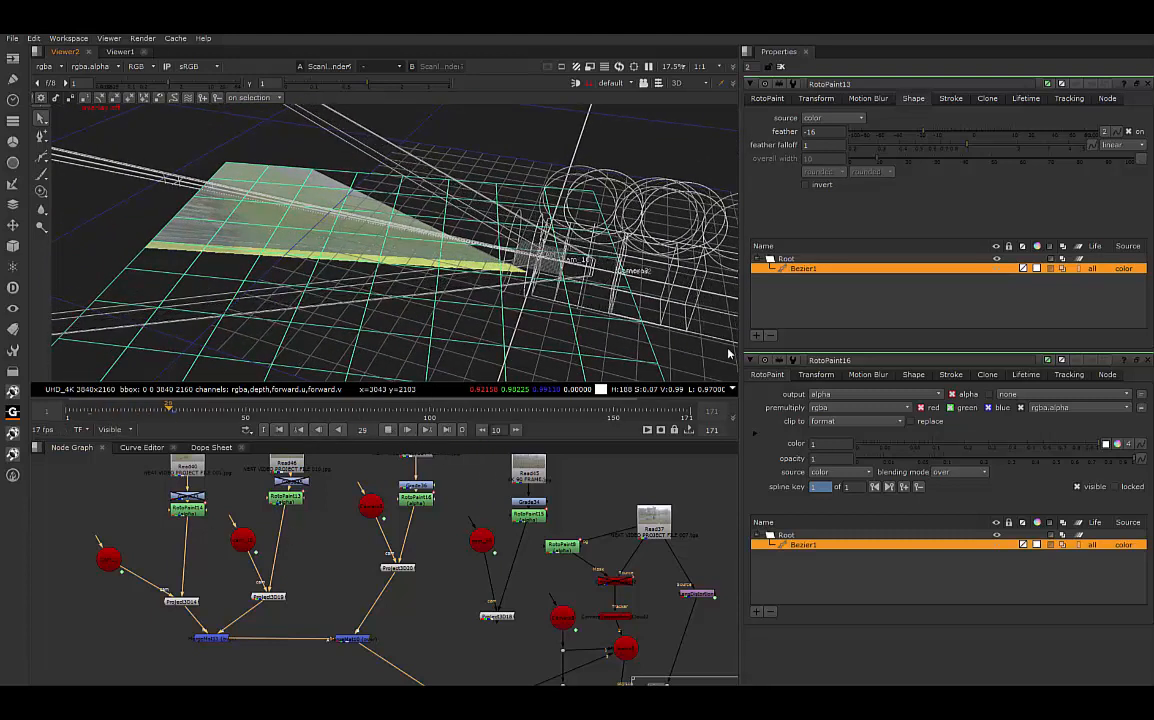
# Step: Stop playback at frame 58 and scrub to frame 107 to examine how the camera moves relative to the projections in 3D
pyautogui.click(388, 431)
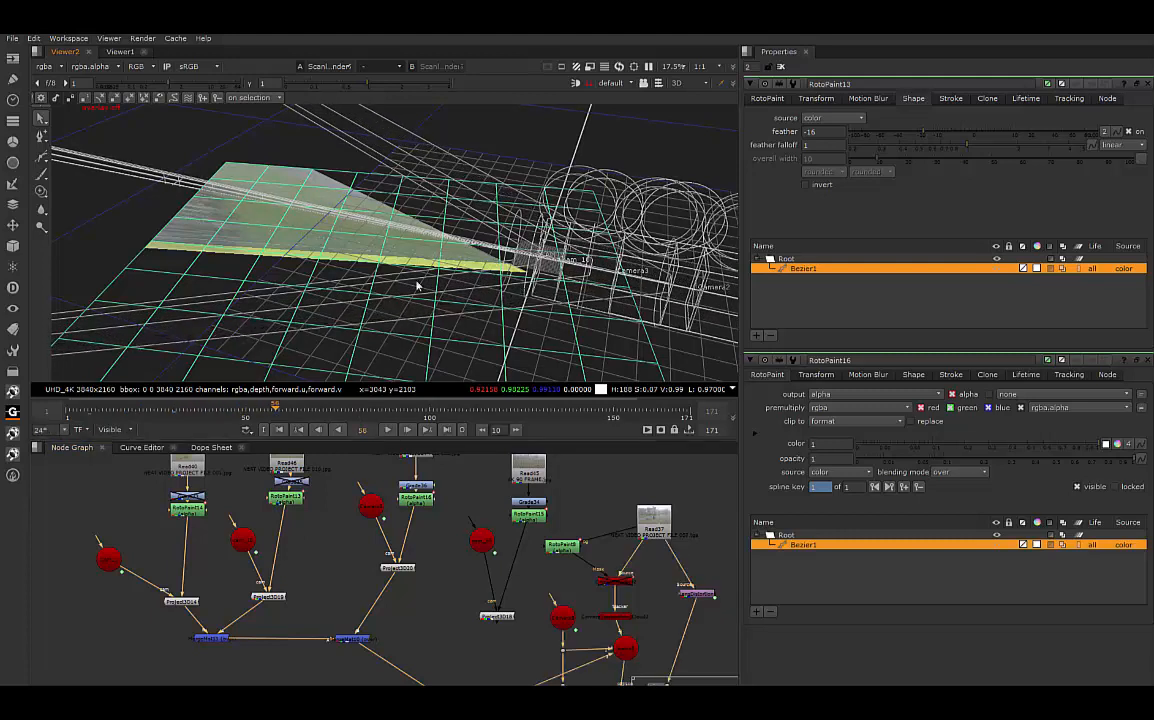
pyautogui.scroll(-5, 398, 297)
pyautogui.keyDown('ctrl'); pyautogui.moveTo(388, 301); pyautogui.dragTo(387, 381); pyautogui.keyUp('ctrl')
pyautogui.scroll(3, 384, 293)
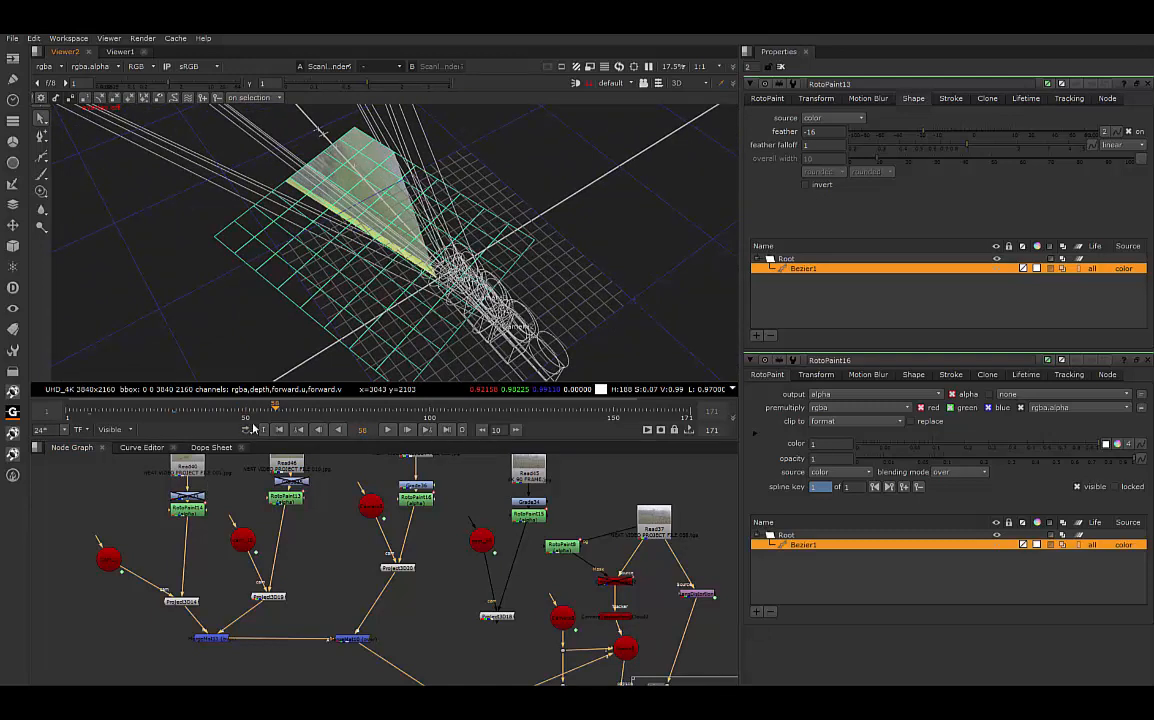
pyautogui.moveTo(278, 412); pyautogui.dragTo(457, 412)
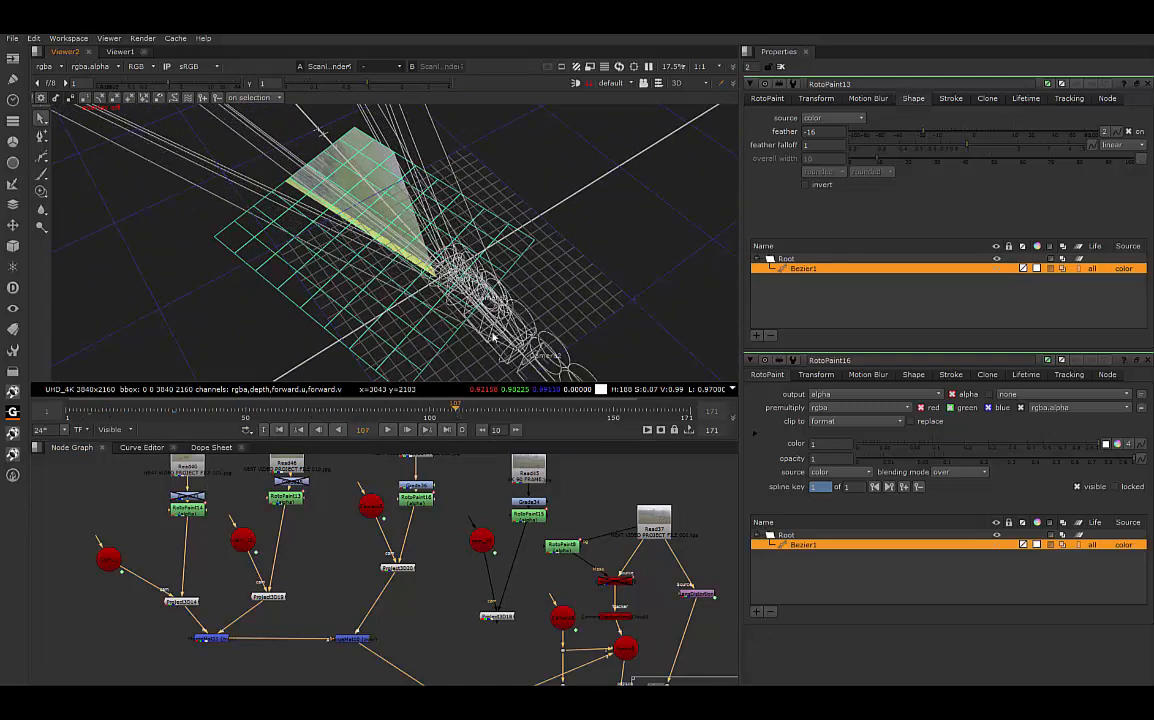
pyautogui.keyDown('ctrl'); pyautogui.moveTo(492, 338); pyautogui.dragTo(436, 429); pyautogui.keyUp('ctrl')
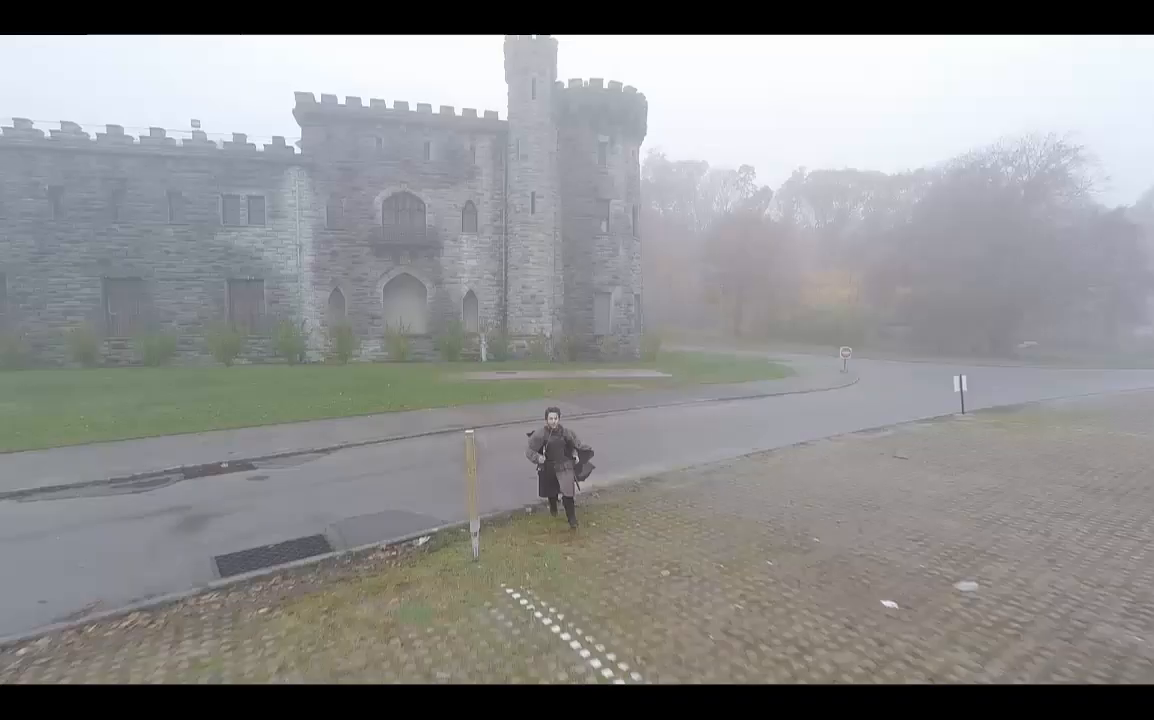